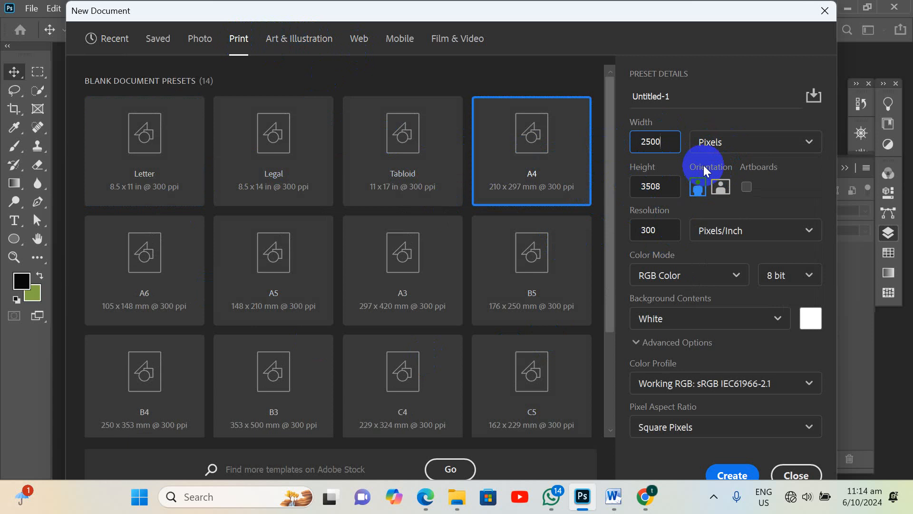
Set the new document's width to 2550 pixels and its height to 3300 pixels
key(BackSpace)
key(BackSpace)
text(50)
click(663, 188)
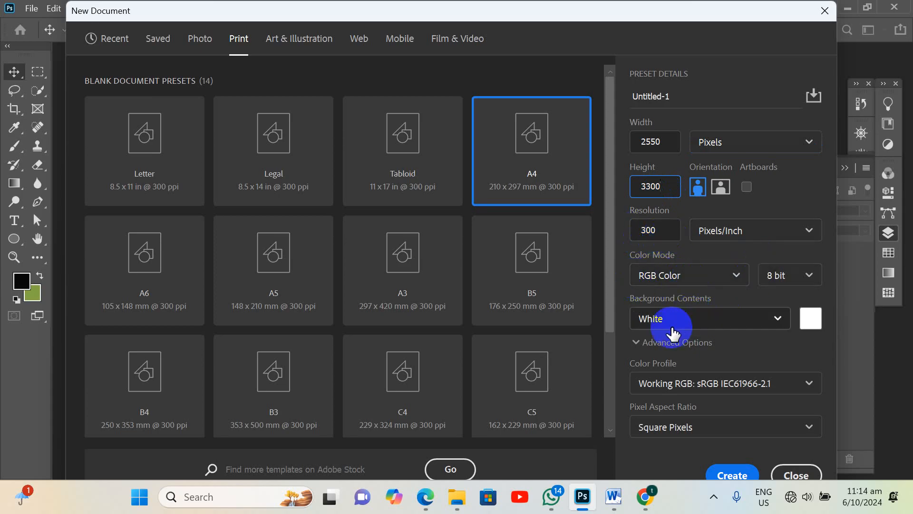
Set the background contents to a custom colour of R 150, G 230, B 50 and create the document
click(812, 328)
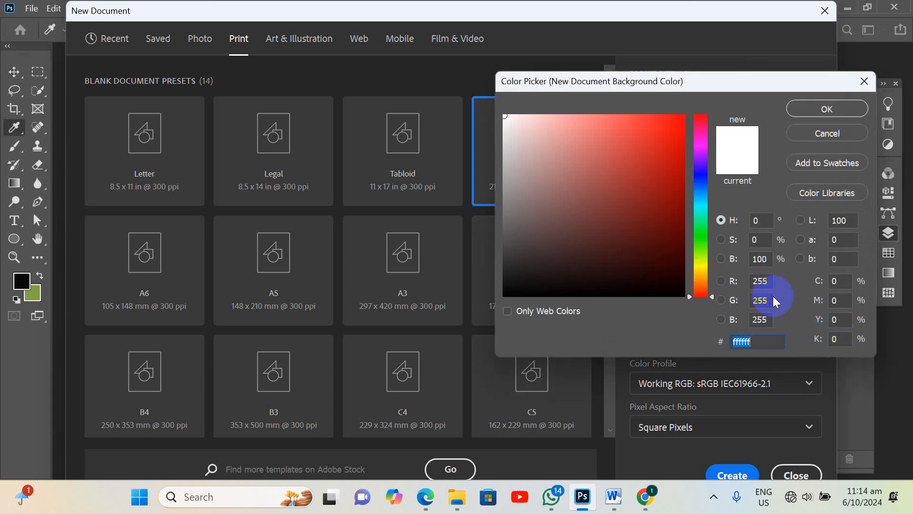
double_click(763, 281)
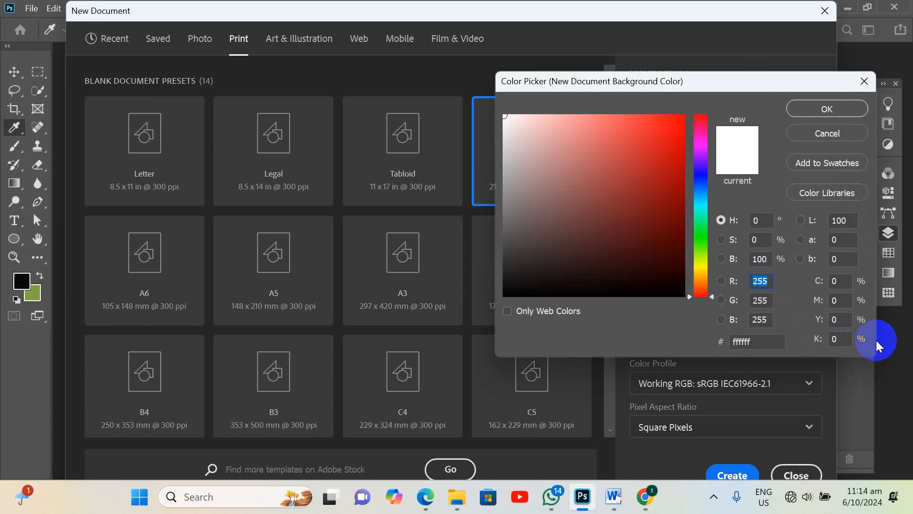
text(150)
key(Tab)
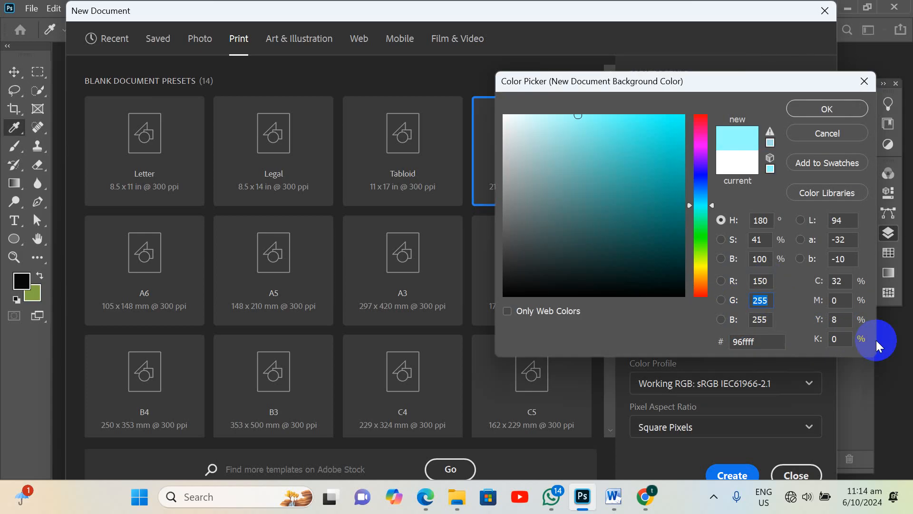
text(230)
key(Tab)
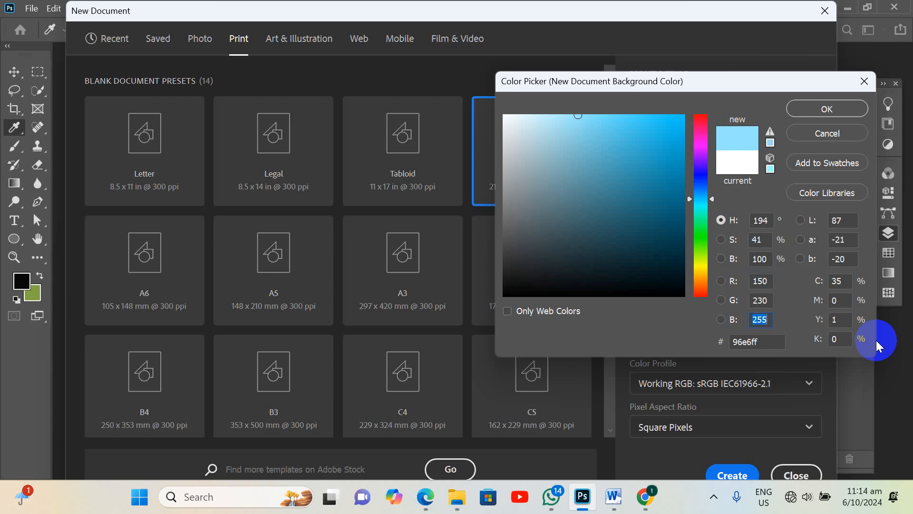
text(50)
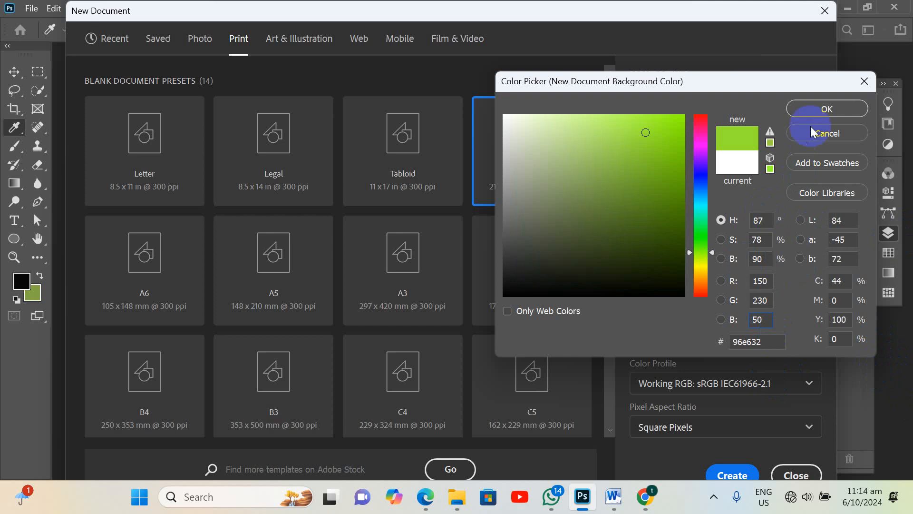
click(818, 110)
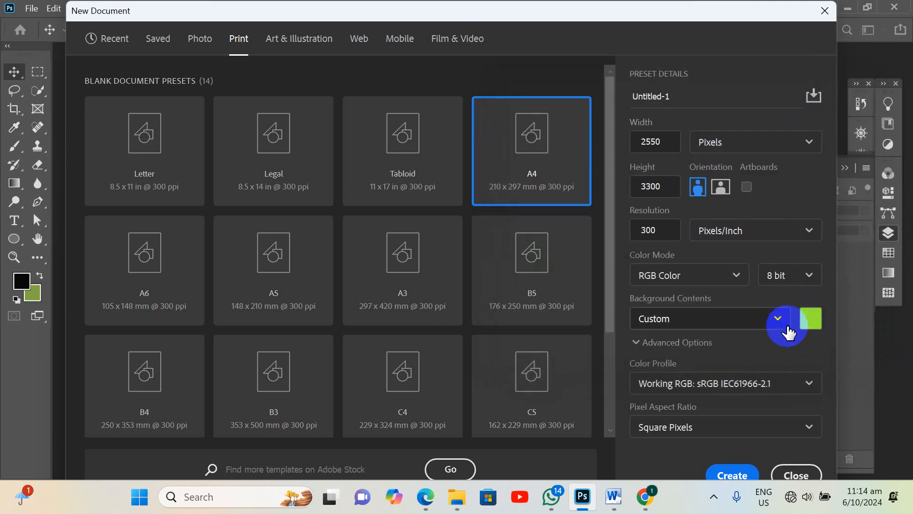
click(730, 475)
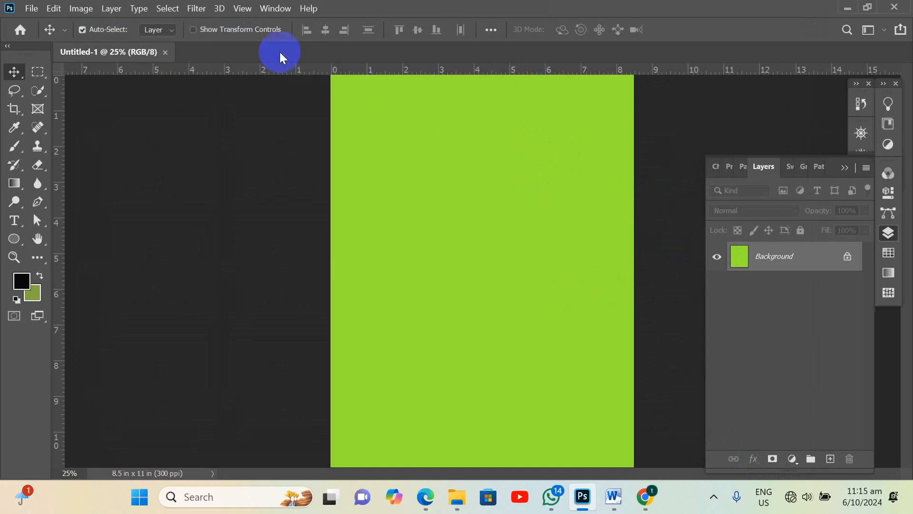
Add a guide layout with 2 columns, 2 rows and 0.333 in margins on all sides of the canvas
click(240, 8)
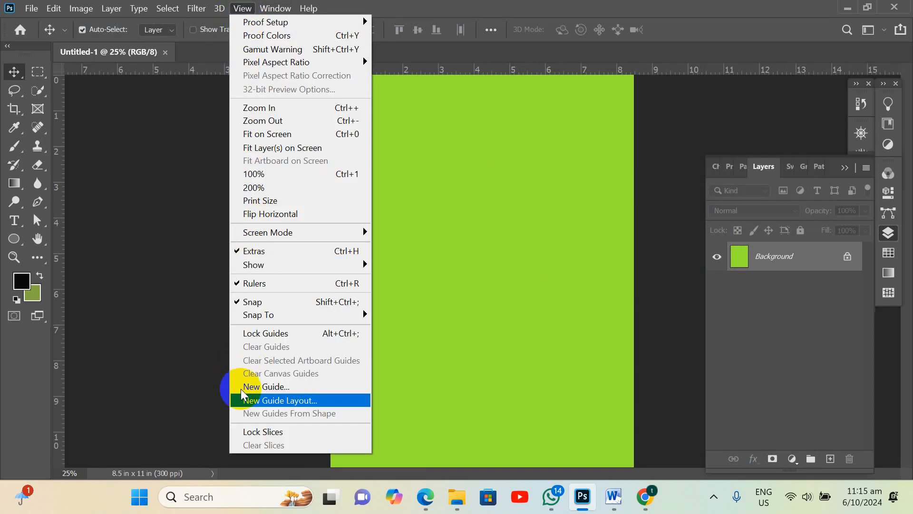
click(261, 401)
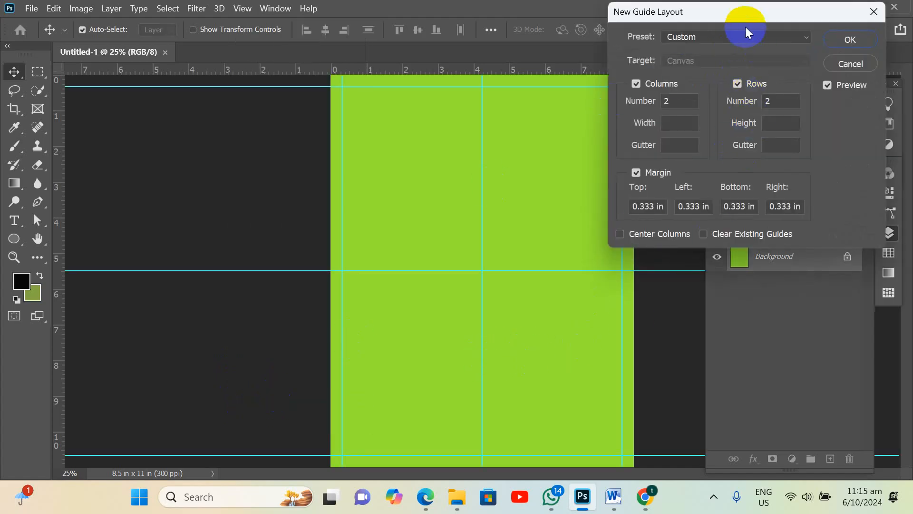
drag(735, 11, 531, 9)
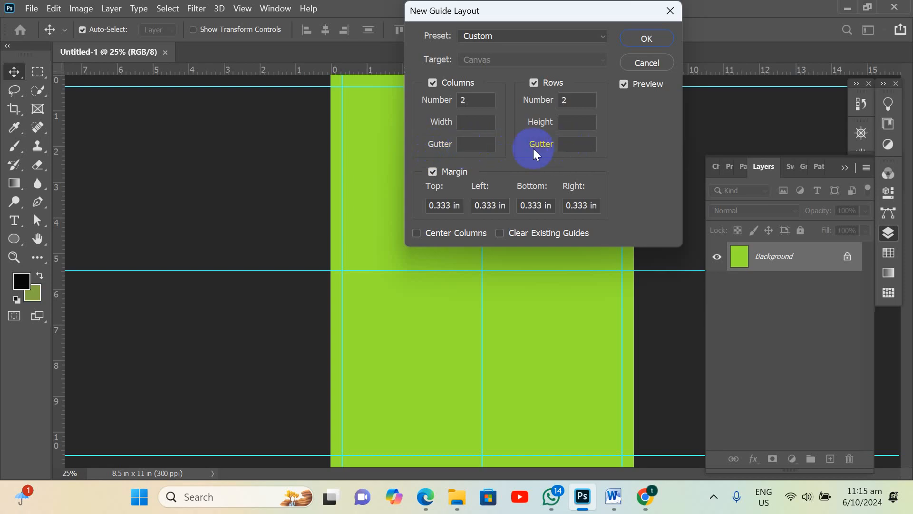
click(647, 37)
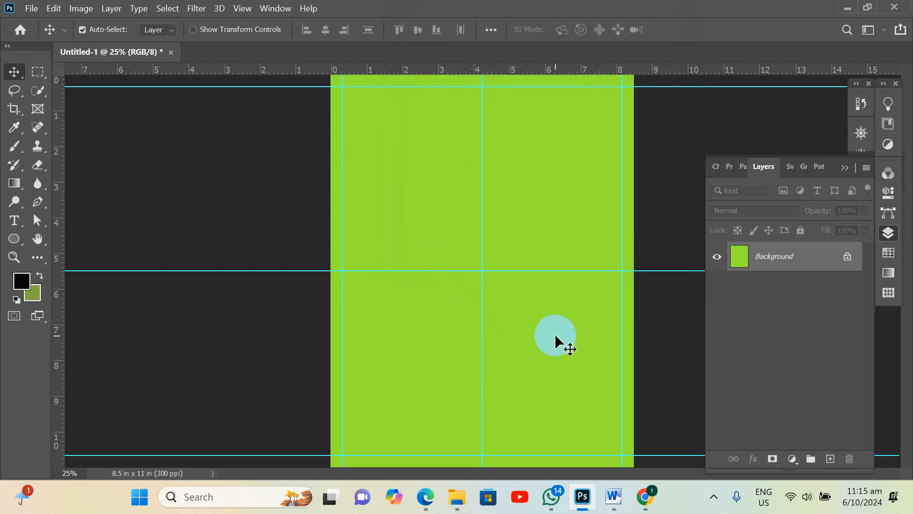
key(ctrl+minus)
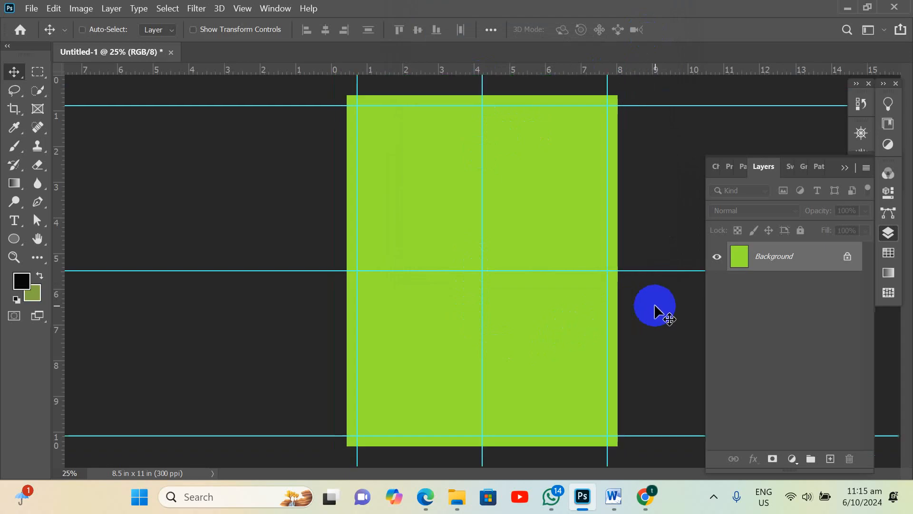
key(ctrl+plus)
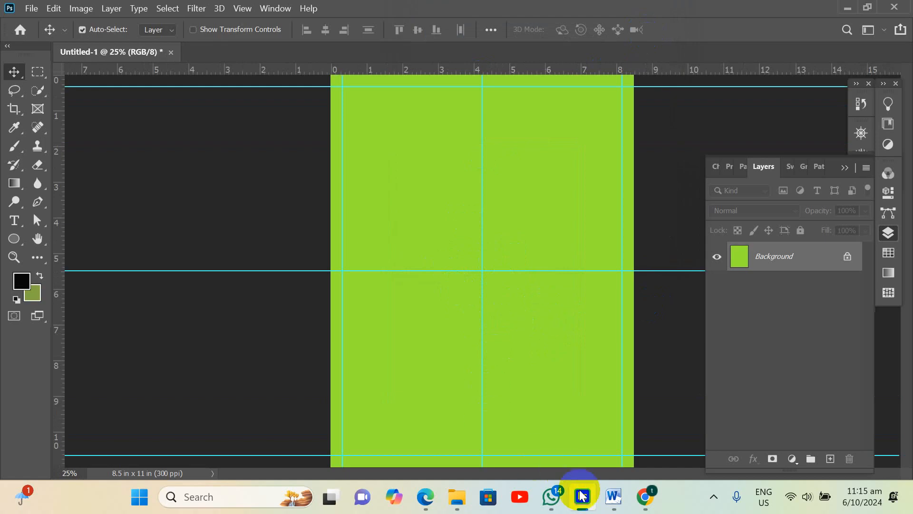
Check the task instructions in Word, return to Photoshop and open the teapot image Ketly.jpg
click(613, 497)
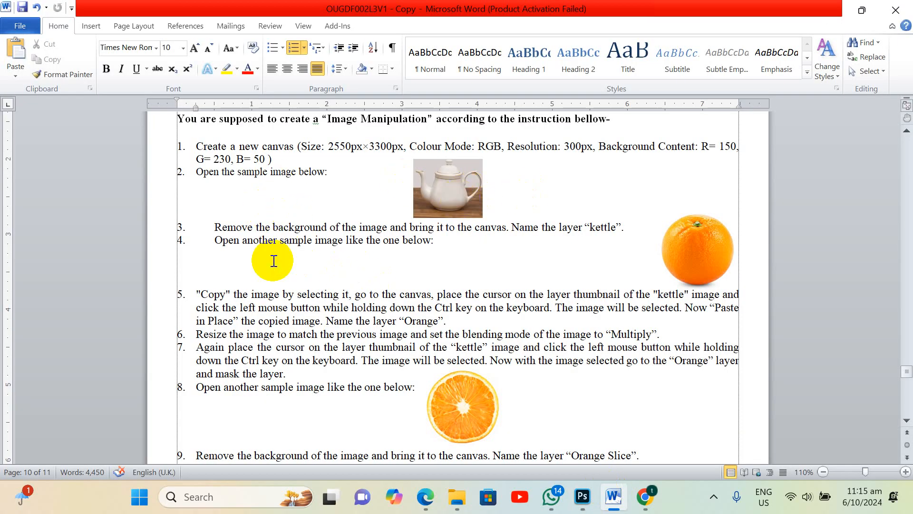
click(581, 497)
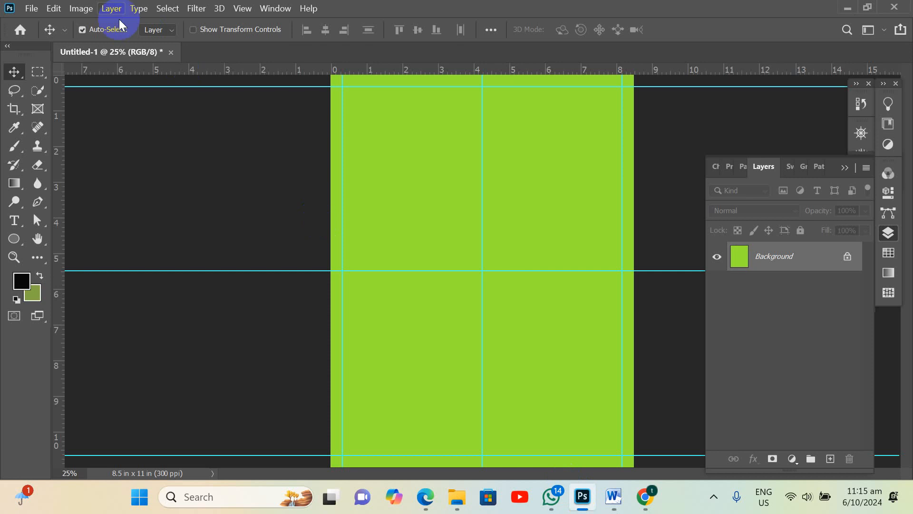
click(31, 8)
click(38, 34)
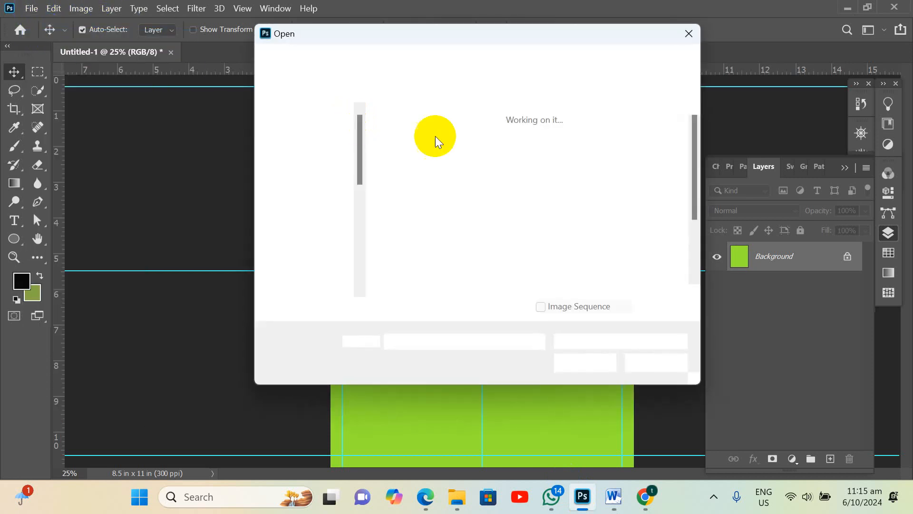
double_click(564, 160)
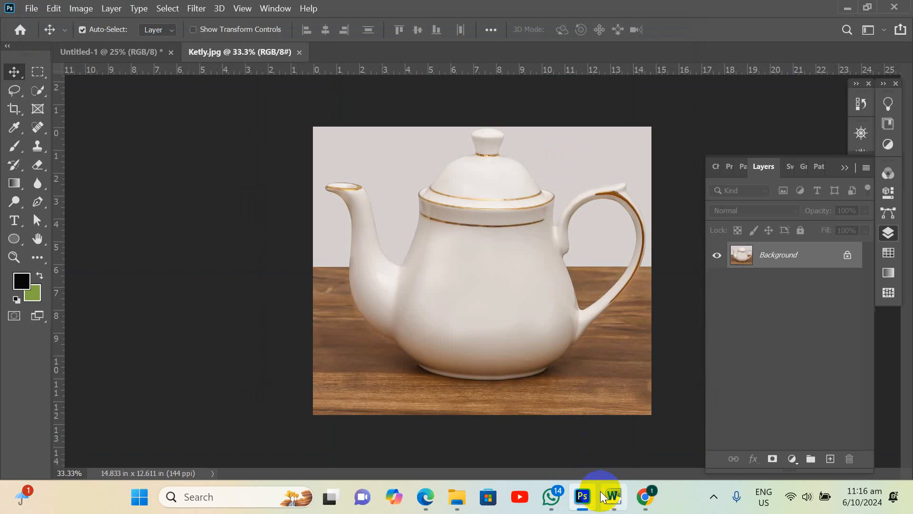
Reread the instructions in Word, return to Photoshop and select the teapot automatically with Select Subject
click(615, 503)
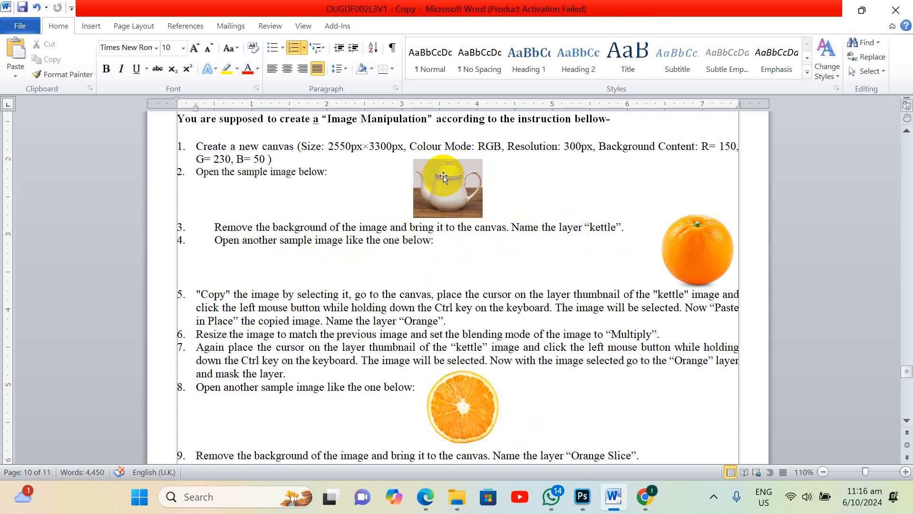
click(582, 497)
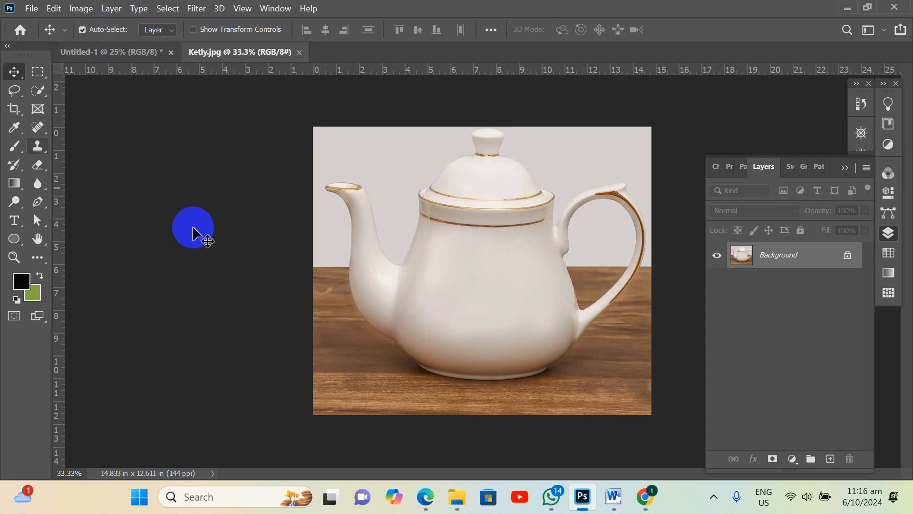
key(s)
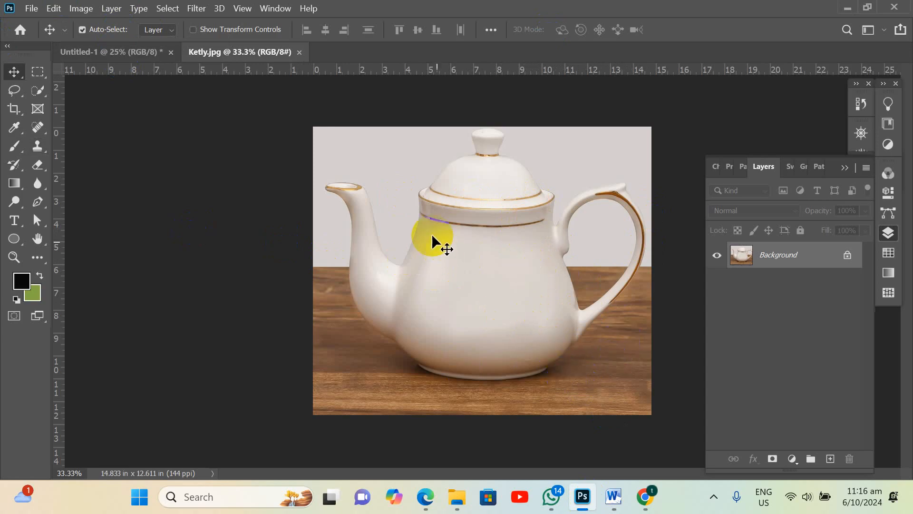
click(167, 10)
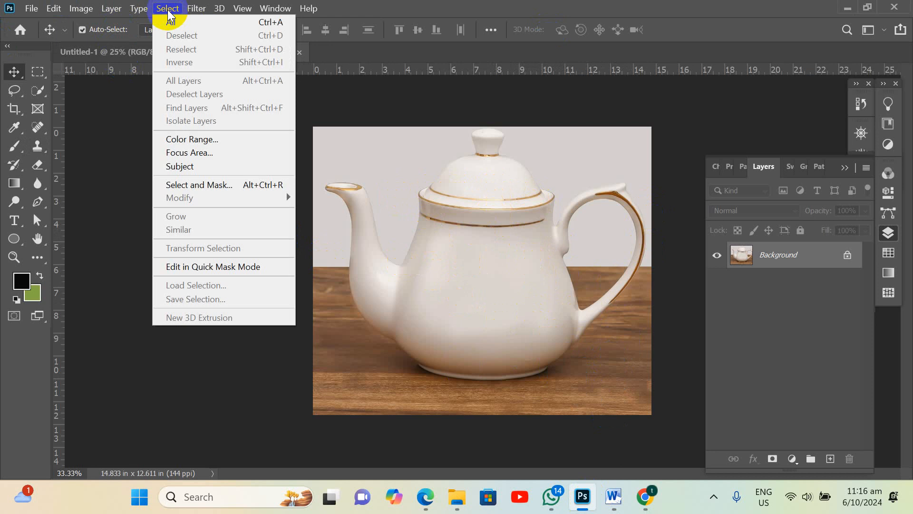
click(205, 168)
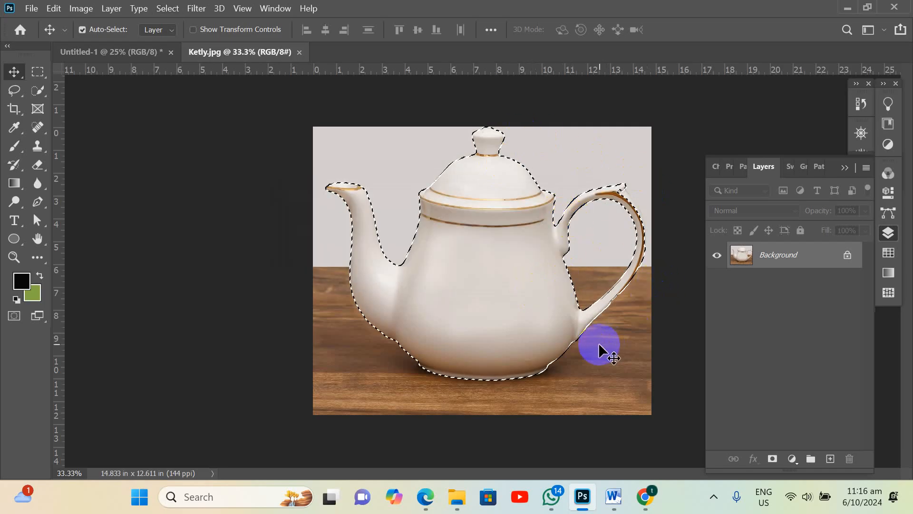
Subtract the stray background above the lid's knob from the teapot selection with the Quick Selection tool
ctrl+click(580, 223)
ctrl+click(579, 224)
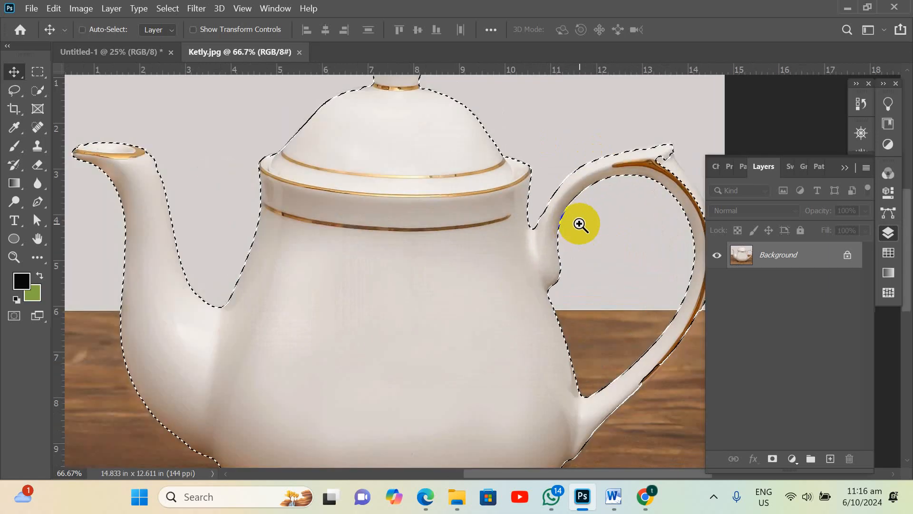
key(Tab)
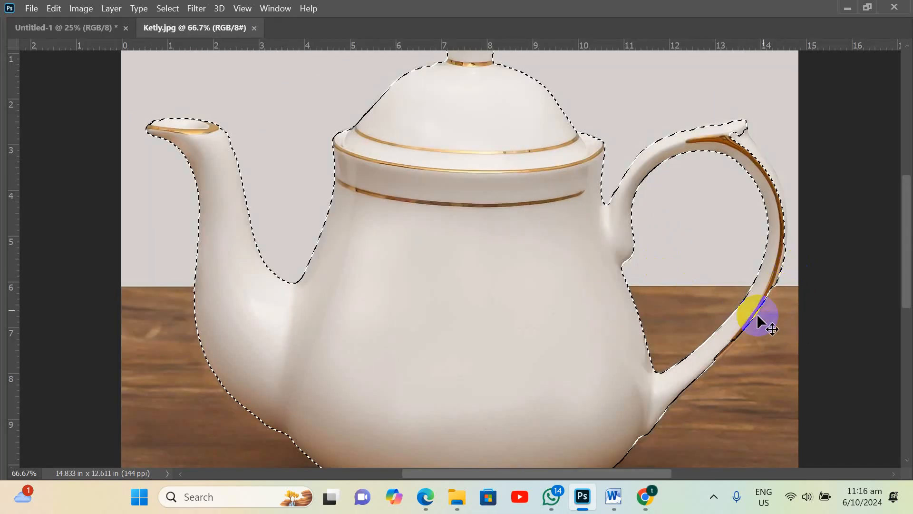
ctrl+click(489, 104)
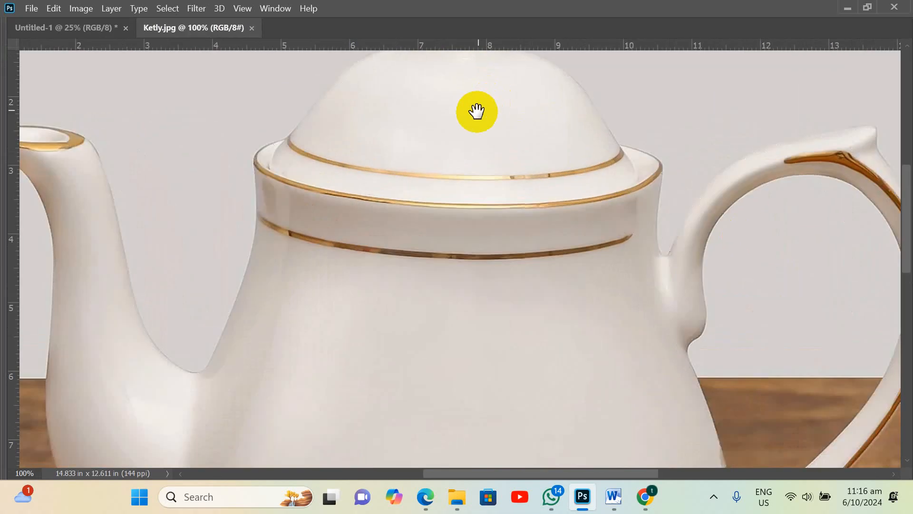
drag(475, 112, 462, 246)
key(Tab)
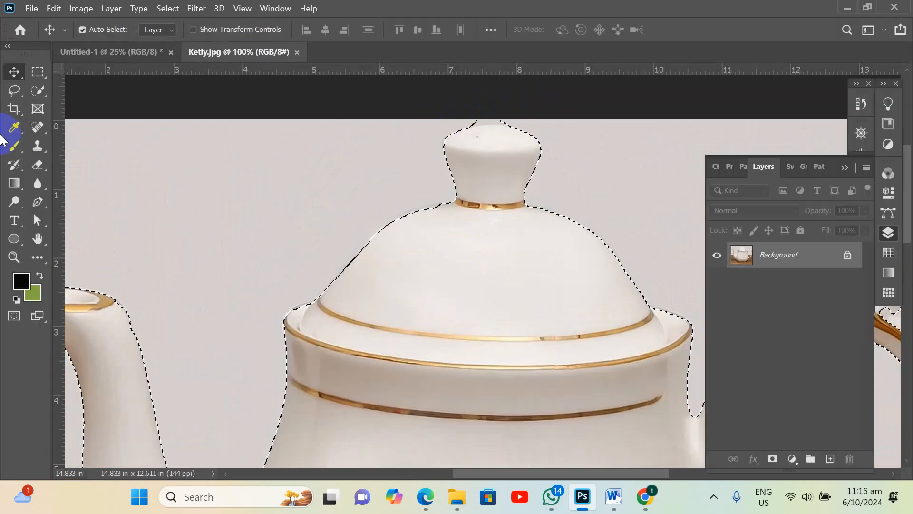
click(39, 93)
click(99, 103)
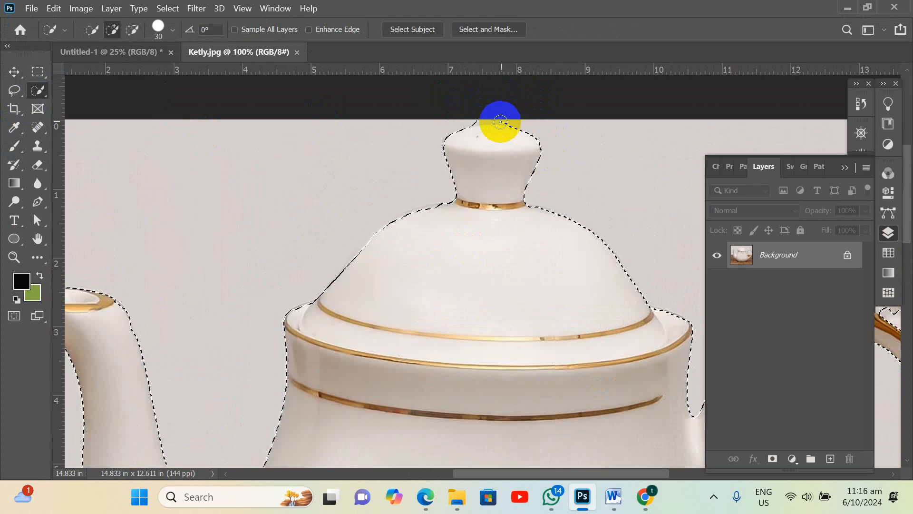
mouse_move(500, 122)
mouse_down()
mouse_move(418, 144)
mouse_move(434, 147)
mouse_up()
key(ctrl+z)
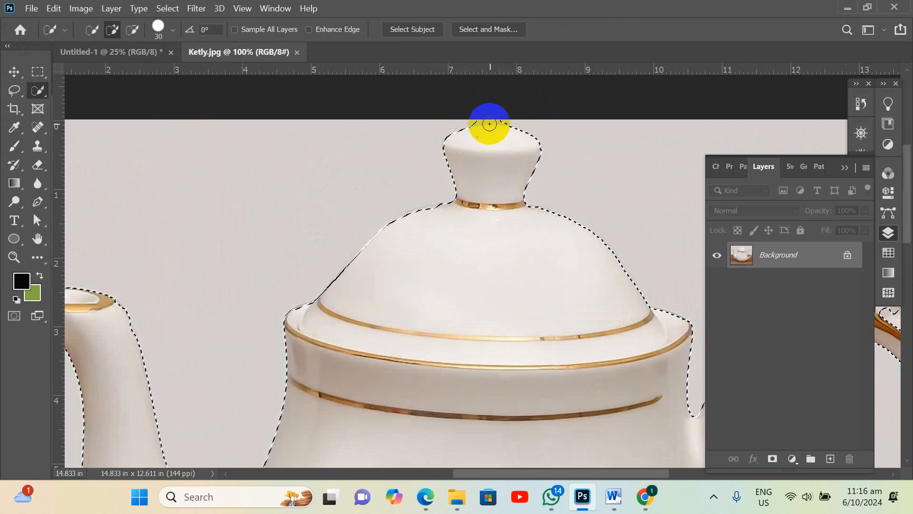
click(490, 126)
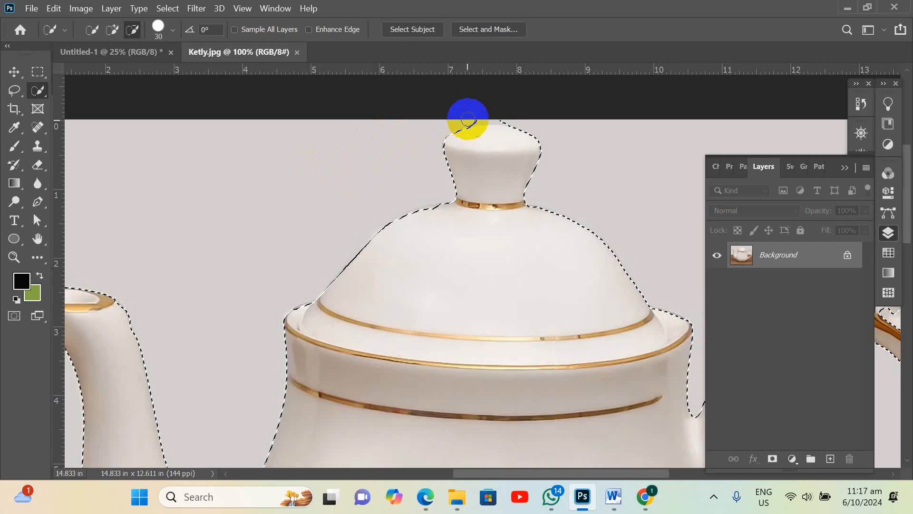
mouse_move(469, 119)
mouse_down()
mouse_move(515, 116)
mouse_move(478, 116)
mouse_up()
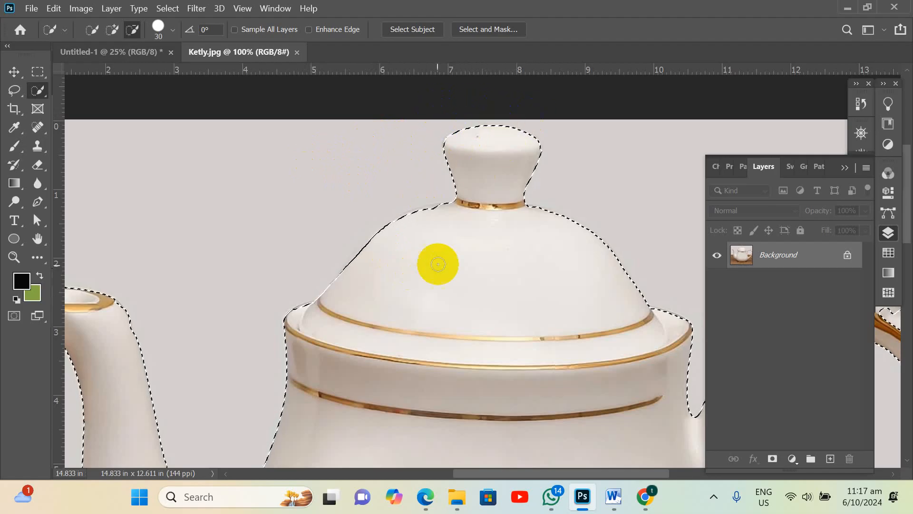
Examine the selection edge around the teapot's lid, spout and lower body
drag(351, 324, 513, 267)
drag(426, 345, 378, 214)
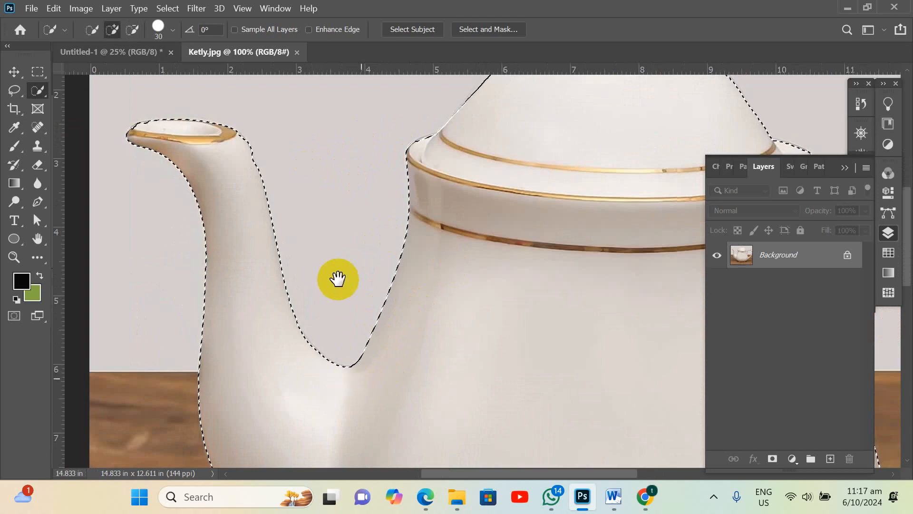
drag(313, 383, 387, 316)
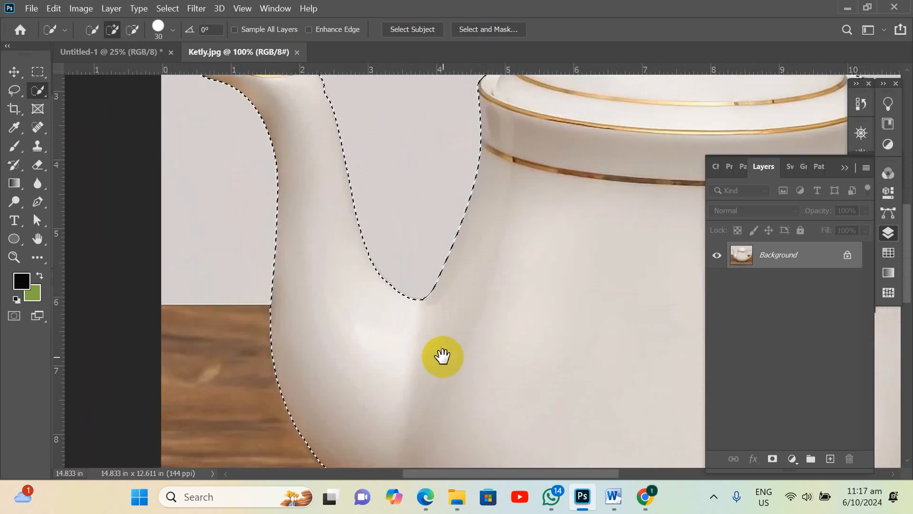
drag(455, 462, 442, 356)
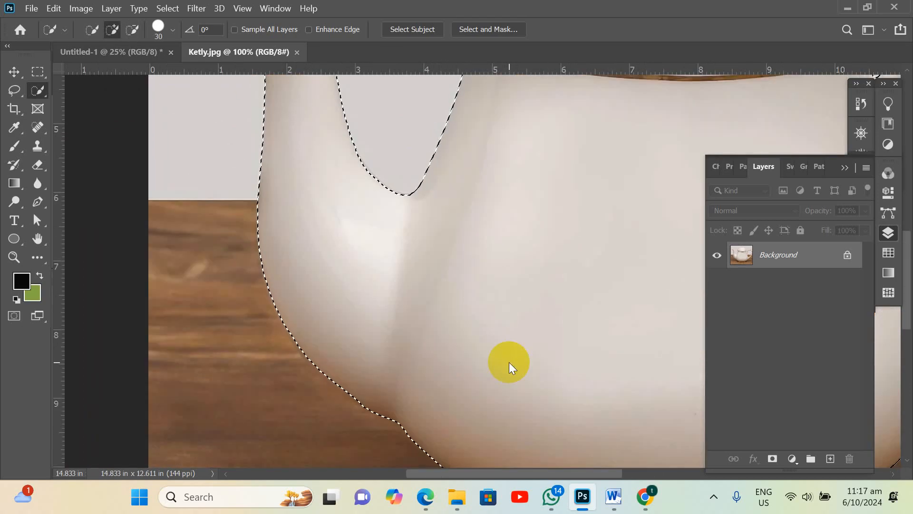
drag(548, 354, 508, 361)
Hide the interface panels and undo the stray green fill on the teapot image
key(Tab)
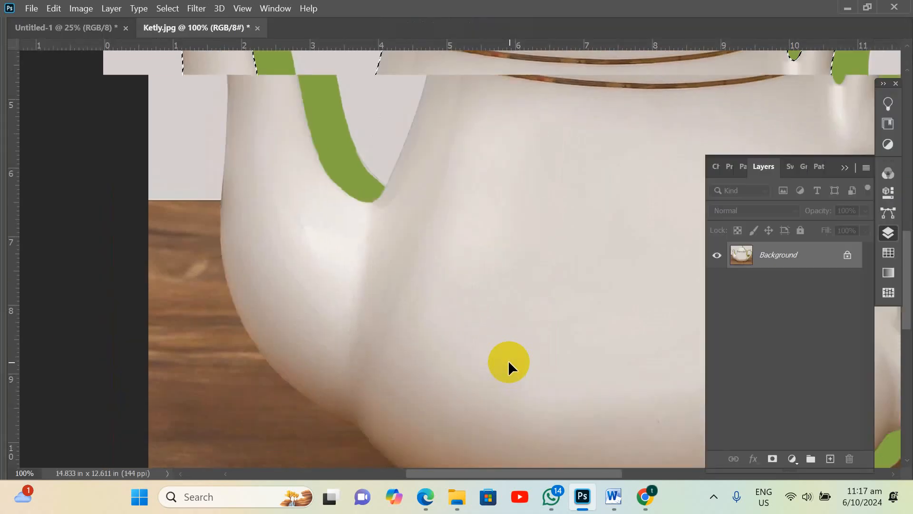
key(Tab)
key(Tab)
key(ctrl+minus)
key(ctrl+minus)
key(ctrl+z)
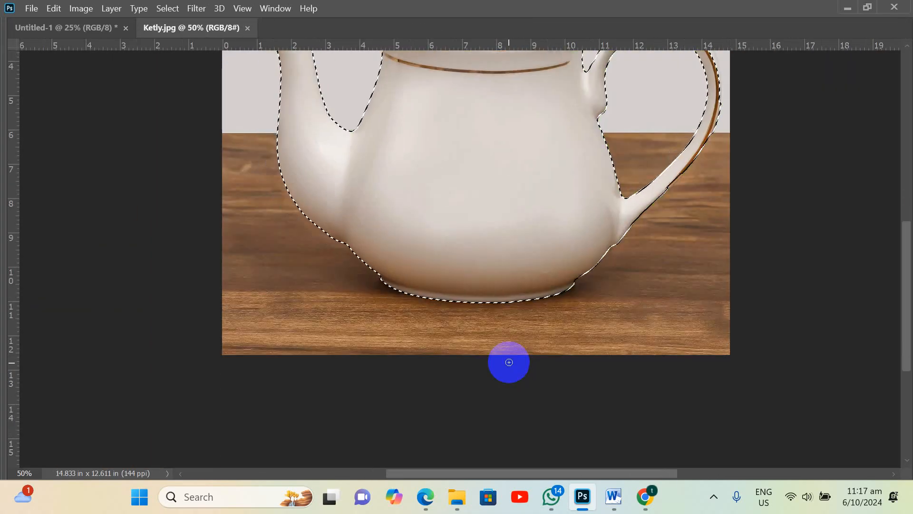
scroll(523, 279, up, 1)
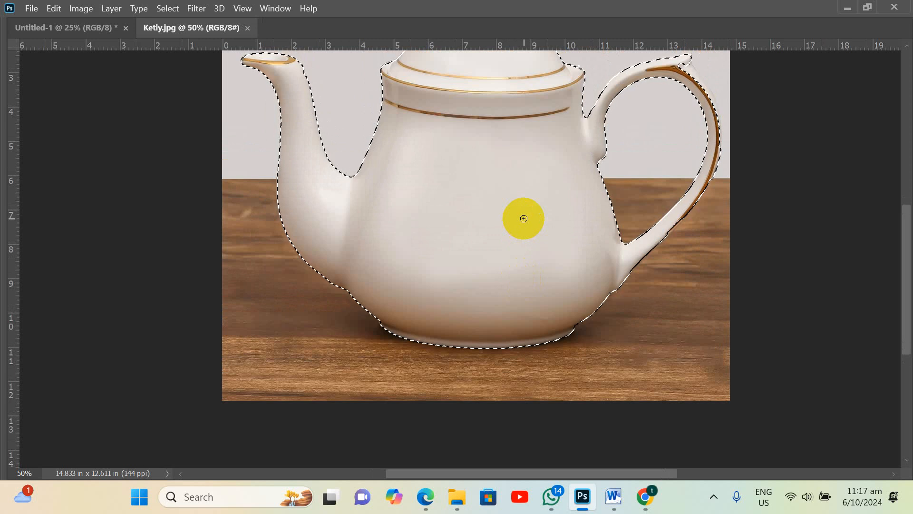
Try to adjust the selection along the spout's lower edge and the teapot's base with a much larger Quick Selection brush
key(bracketright)
key(bracketright)
key(bracketright)
key(bracketright)
key(bracketright)
key(bracketright)
key(bracketright)
key(bracketright)
click(523, 219)
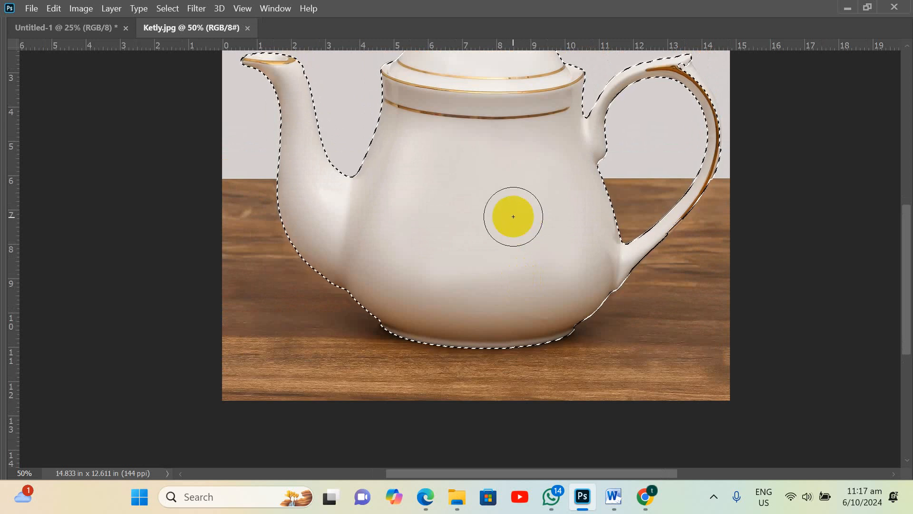
key(bracketright)
key(bracketright)
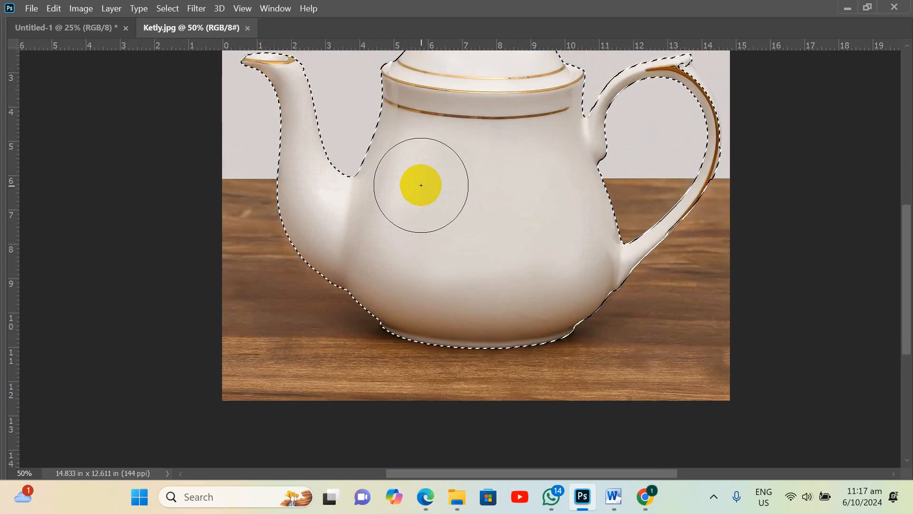
key(alt)
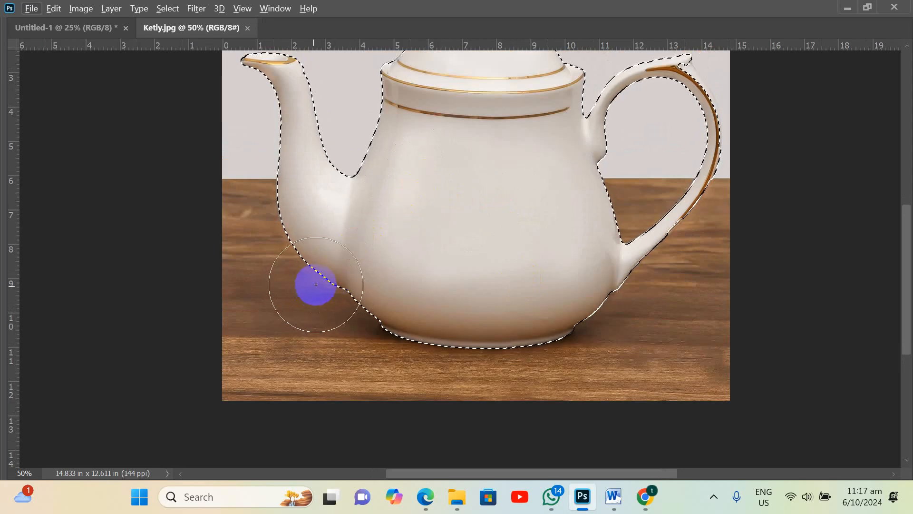
mouse_move(316, 284)
mouse_down()
mouse_move(281, 322)
mouse_move(265, 367)
mouse_move(306, 316)
mouse_move(315, 347)
mouse_move(321, 341)
mouse_up()
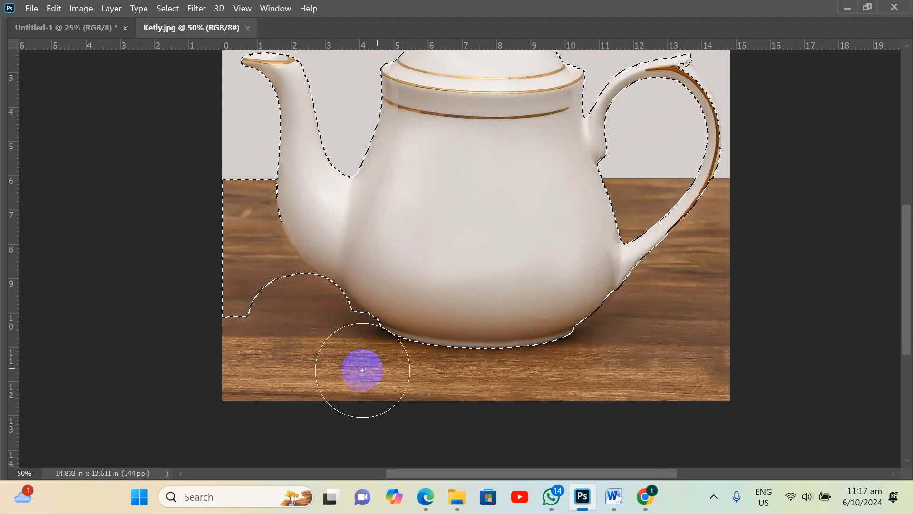
key(ctrl+z)
key(ctrl+z)
key(ctrl+z)
key(ctrl+z)
key(ctrl+z)
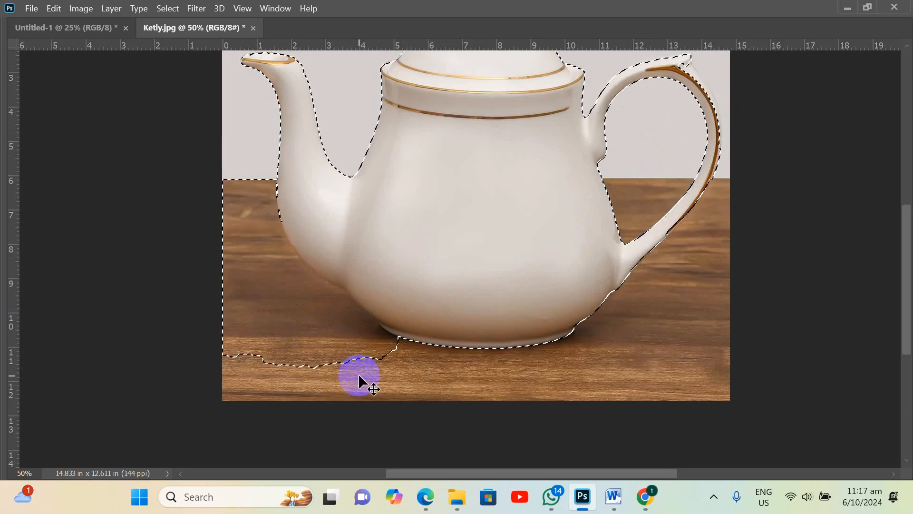
Reduce the Quick Selection brush to 70 px for refining the teapot's handle
click(676, 94)
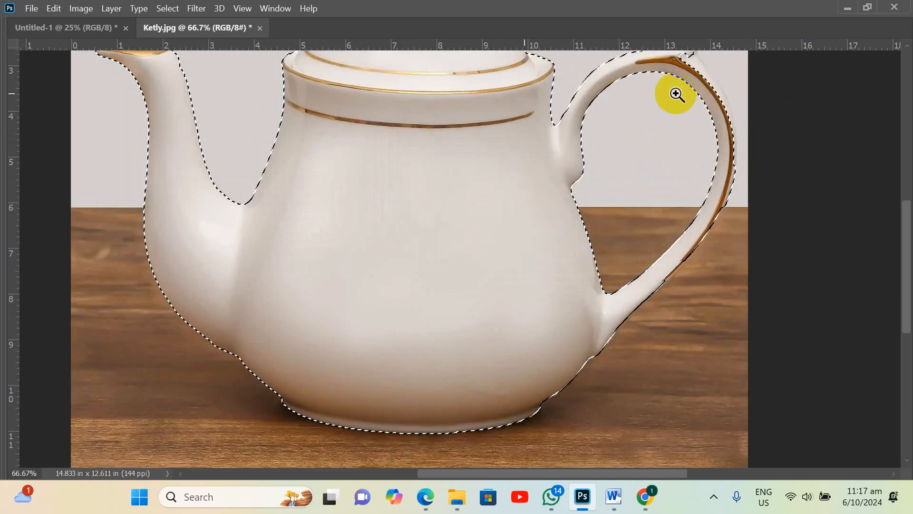
click(672, 92)
drag(728, 95, 659, 265)
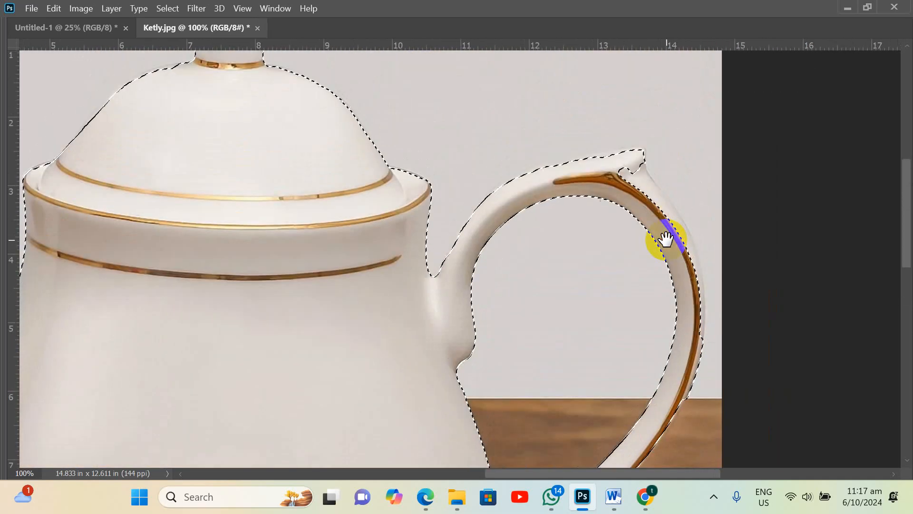
key(bracketleft)
key(bracketleft)
key(bracketleft)
key(bracketleft)
key(bracketleft)
key(bracketleft)
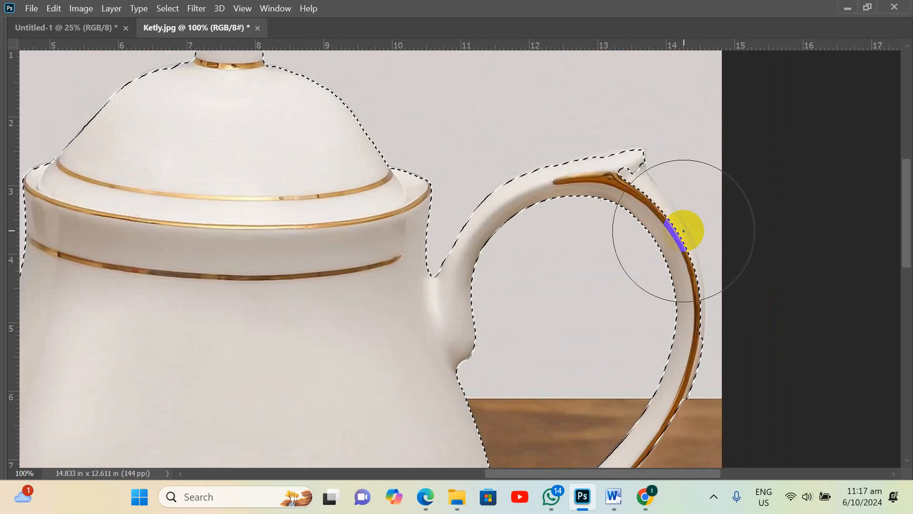
key(bracketleft)
key(bracketleft)
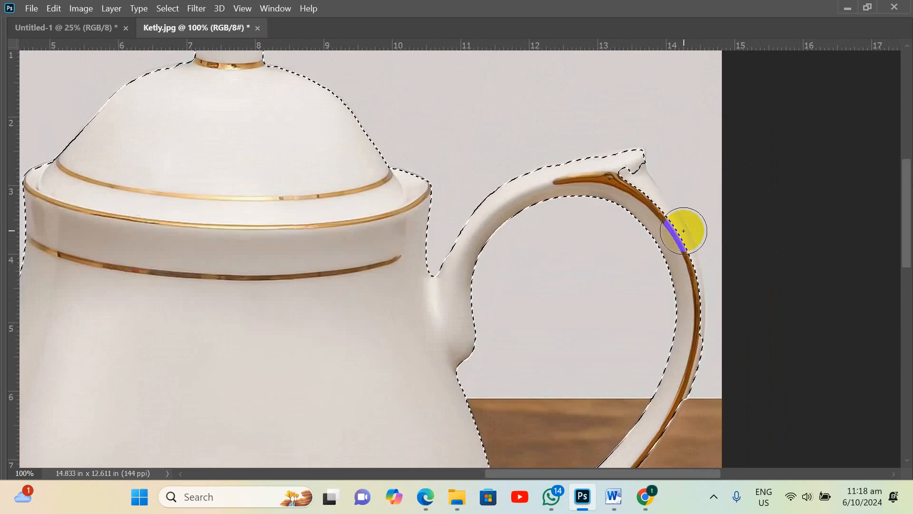
key(Tab)
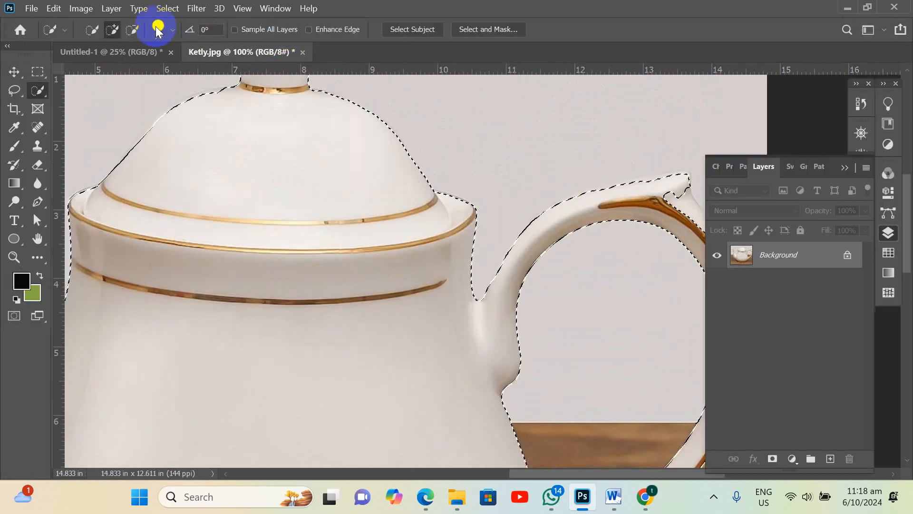
click(158, 26)
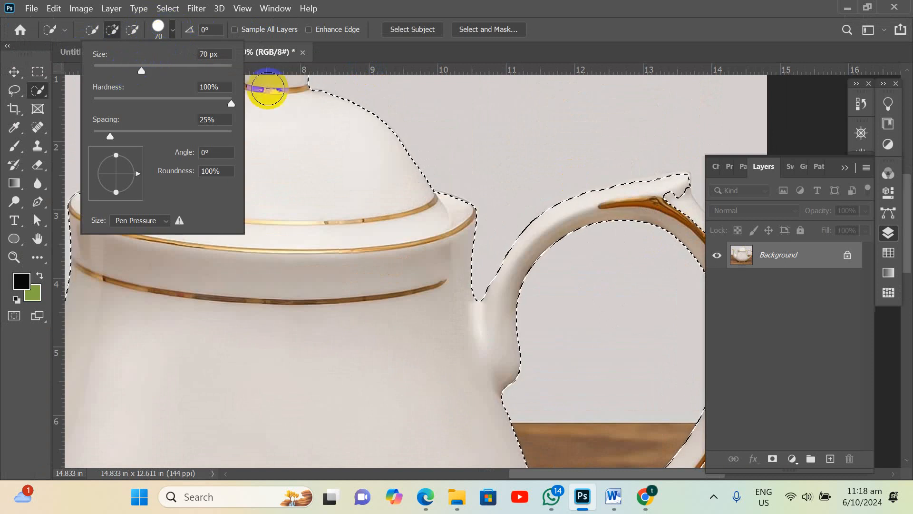
click(476, 130)
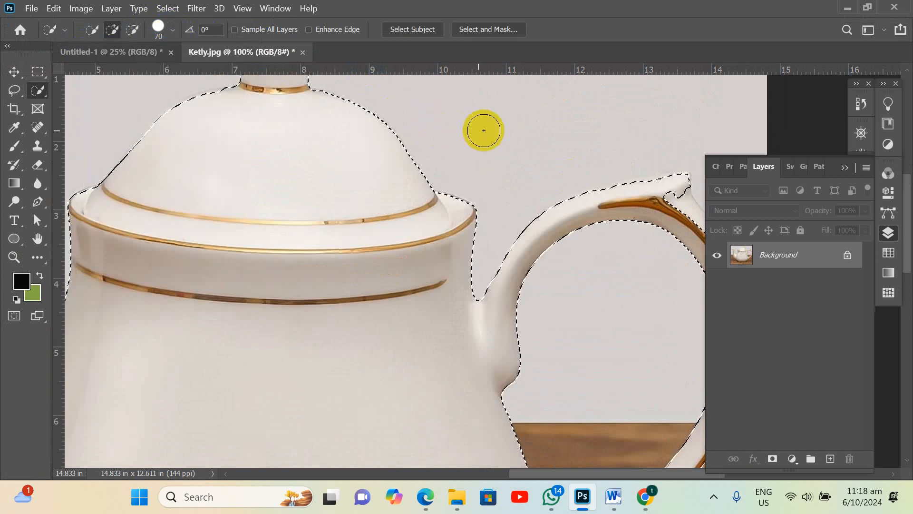
key(Tab)
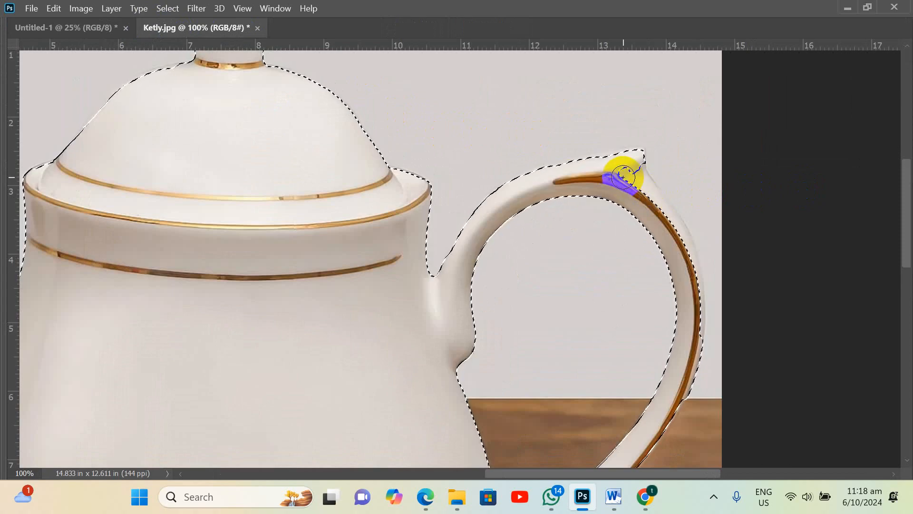
Add the missing area below the handle's tip and the handle's upper outer edge to the selection with a smaller brush
key(bracketleft)
key(bracketleft)
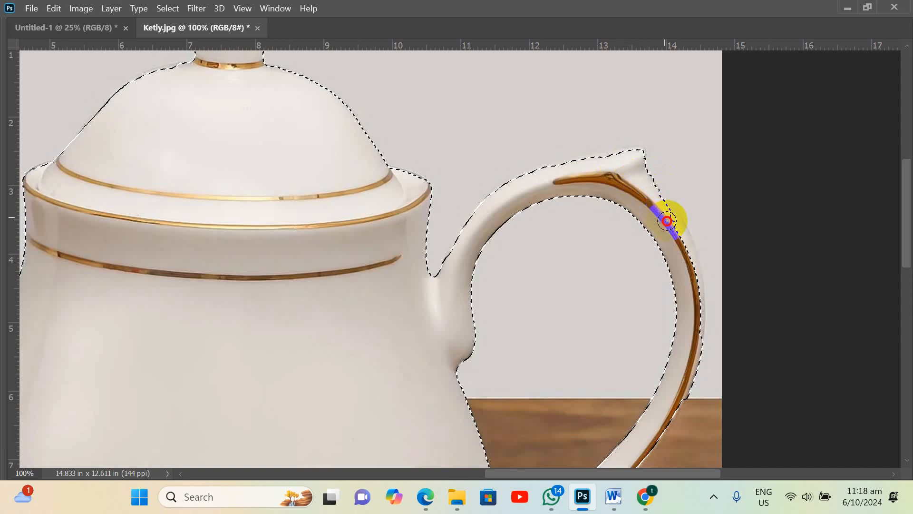
drag(675, 234, 675, 232)
drag(653, 199, 664, 209)
mouse_move(679, 242)
mouse_down()
mouse_move(679, 233)
mouse_move(693, 249)
mouse_move(695, 280)
mouse_up()
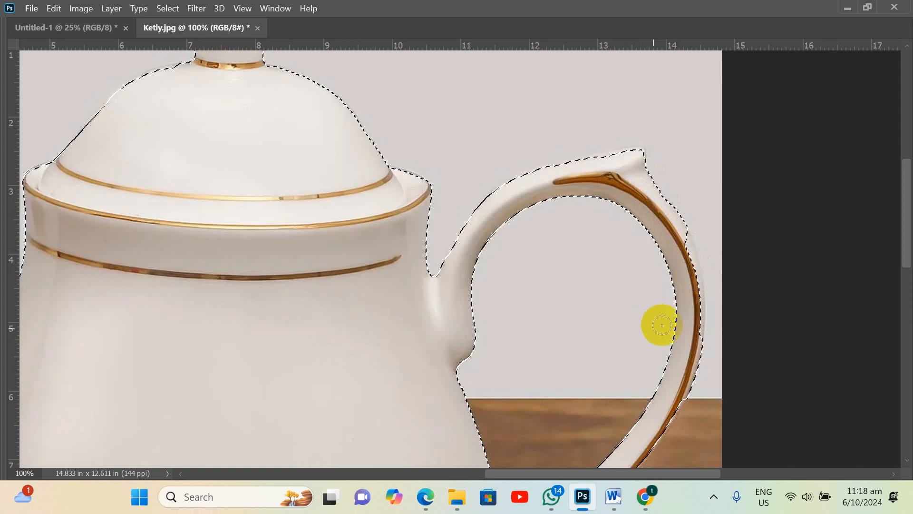
Extend the selection down the handle's white outer rim beside the gold line, using a finer Quick Selection brush
click(688, 249)
click(688, 249)
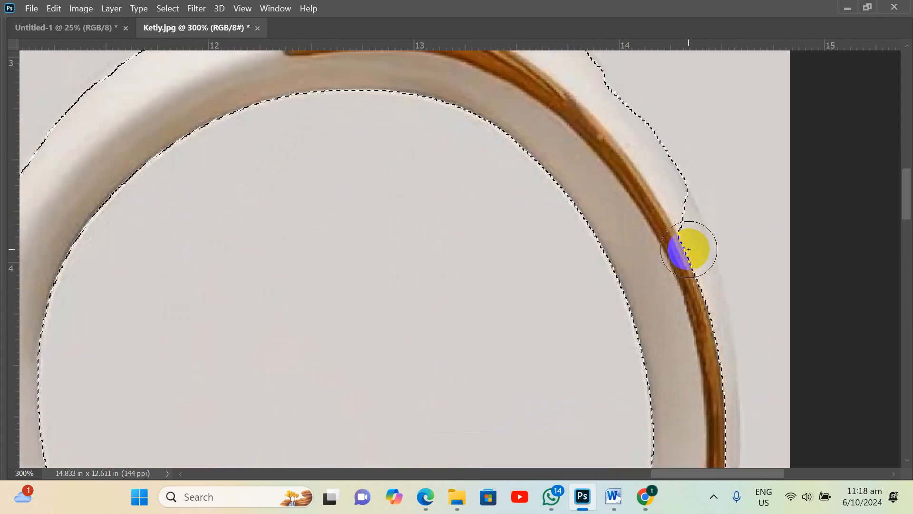
key(bracketleft)
key(bracketleft)
key(bracketleft)
key(bracketleft)
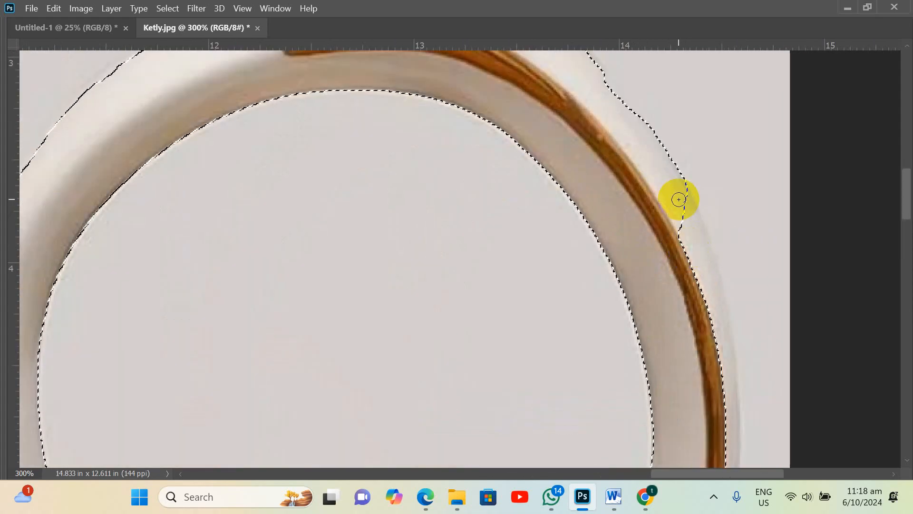
mouse_move(679, 196)
mouse_down()
mouse_move(700, 286)
mouse_move(688, 248)
mouse_up()
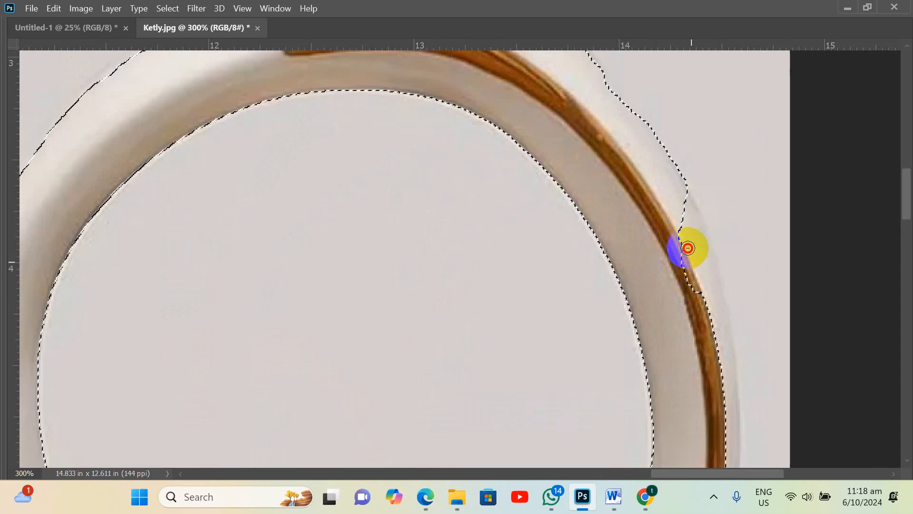
mouse_move(683, 204)
mouse_down()
mouse_move(712, 320)
mouse_move(681, 224)
mouse_move(705, 300)
mouse_move(685, 261)
mouse_move(691, 231)
mouse_move(700, 291)
mouse_move(693, 275)
mouse_move(697, 285)
mouse_move(684, 279)
mouse_move(692, 272)
mouse_up()
click(697, 271)
key(ctrl+z)
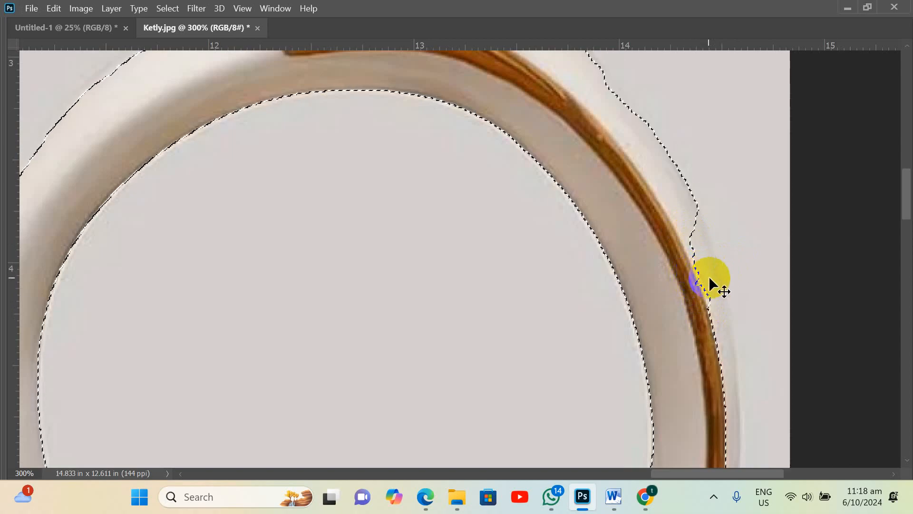
Try to add the remaining notch beside the handle's gold line to the selection with short Quick Selection strokes
ctrl+click(695, 275)
ctrl+click(695, 275)
ctrl+click(695, 275)
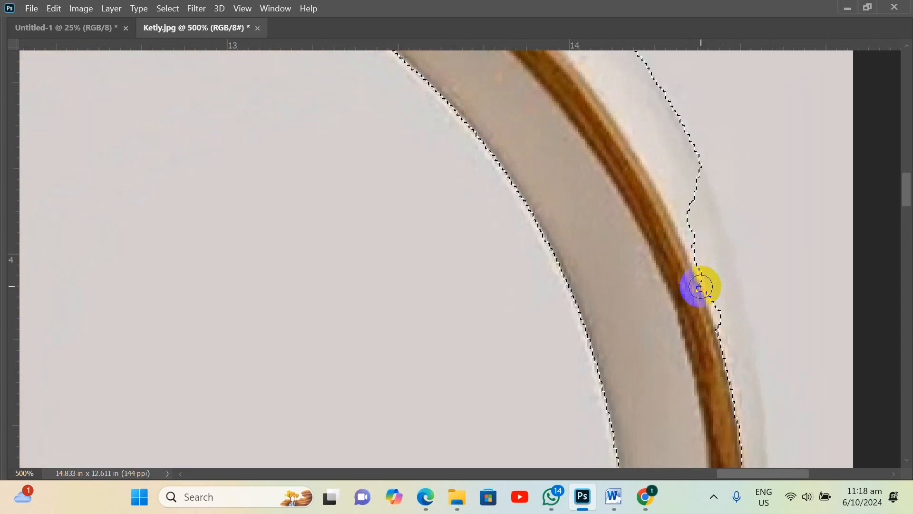
click(700, 286)
key(ctrl+z)
drag(712, 280, 703, 258)
key(ctrl+z)
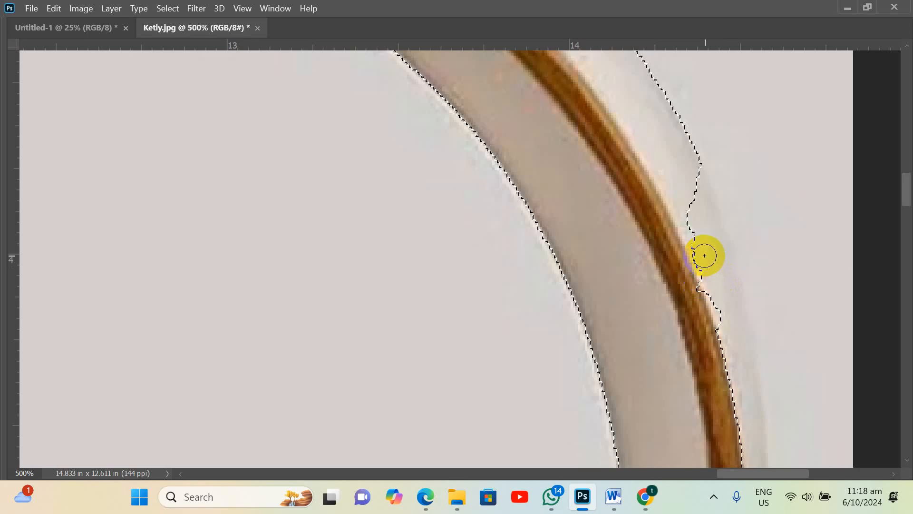
click(694, 240)
click(710, 272)
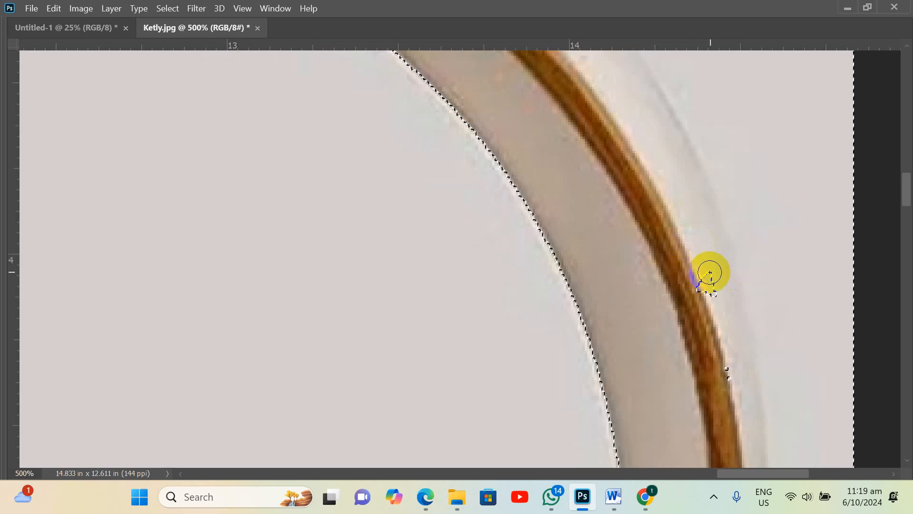
click(699, 291)
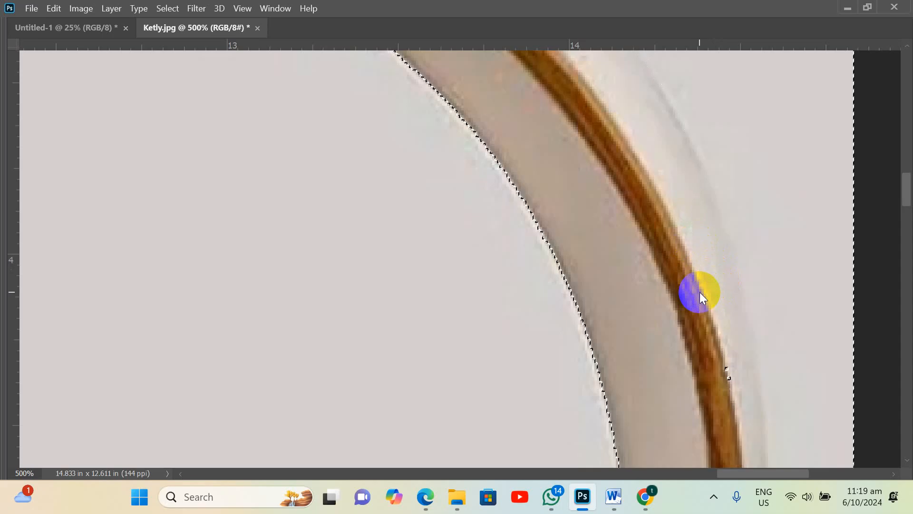
click(702, 262)
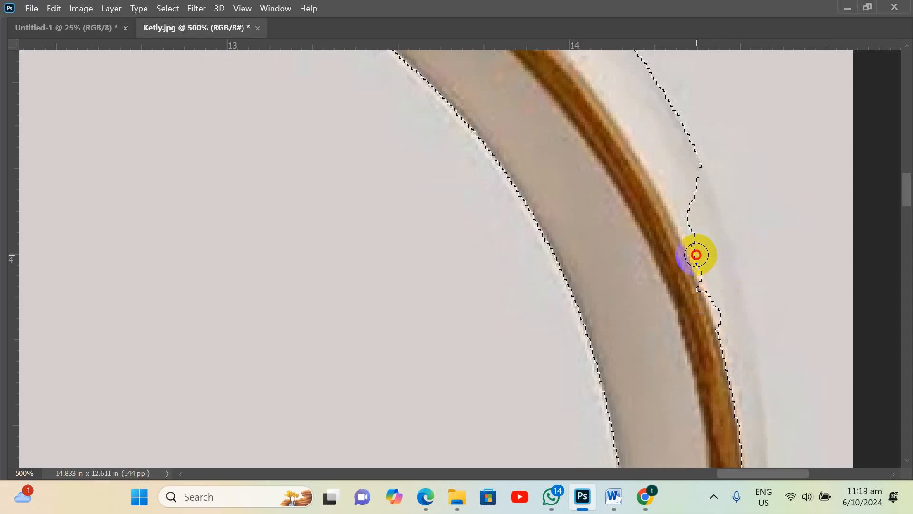
click(696, 255)
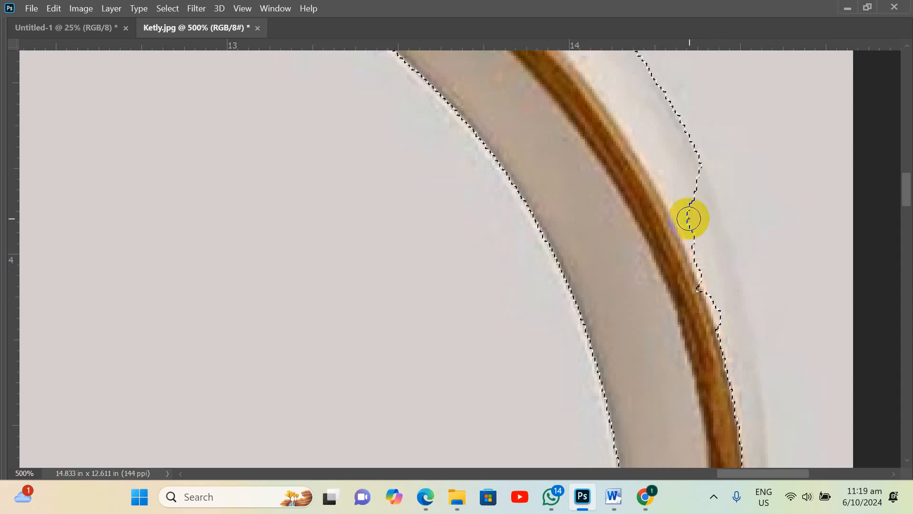
Extend the selection over the handle's outer rim and subtract the spilled background beside it with a larger brush
mouse_move(694, 227)
mouse_down()
mouse_move(719, 295)
mouse_move(842, 243)
mouse_move(850, 202)
mouse_move(818, 232)
mouse_move(840, 196)
mouse_move(826, 181)
mouse_move(790, 216)
mouse_move(869, 181)
mouse_move(847, 169)
mouse_move(850, 150)
mouse_move(796, 176)
mouse_move(800, 150)
mouse_move(835, 131)
mouse_move(828, 132)
mouse_move(841, 142)
mouse_move(805, 165)
mouse_move(835, 147)
mouse_move(828, 128)
mouse_move(760, 126)
mouse_move(783, 156)
mouse_move(765, 192)
mouse_move(813, 241)
mouse_move(808, 268)
mouse_move(843, 274)
mouse_move(842, 252)
mouse_move(818, 278)
mouse_move(789, 265)
mouse_up()
mouse_move(817, 295)
mouse_down()
mouse_move(848, 255)
mouse_move(836, 275)
mouse_up()
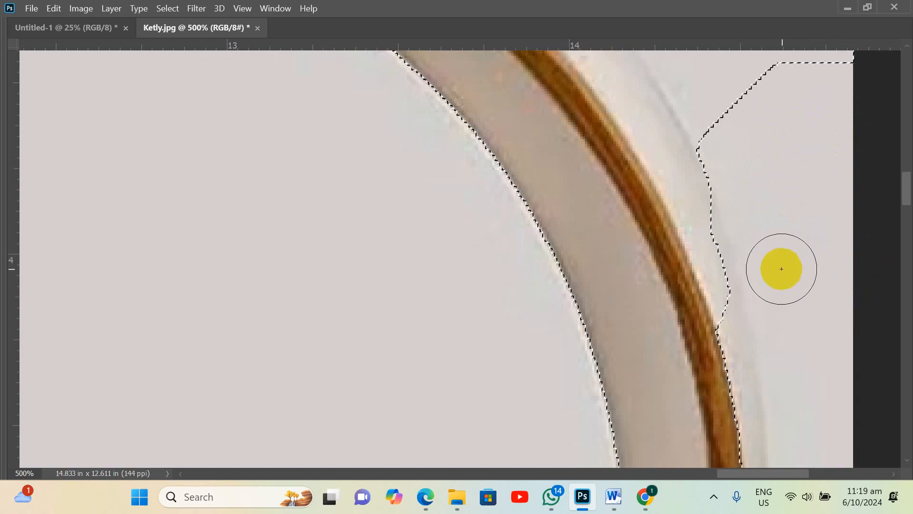
scroll(780, 266, up, 5)
mouse_move(823, 214)
mouse_down()
mouse_move(842, 197)
mouse_move(829, 144)
mouse_move(622, 137)
mouse_move(593, 128)
mouse_move(604, 118)
mouse_move(579, 104)
mouse_up()
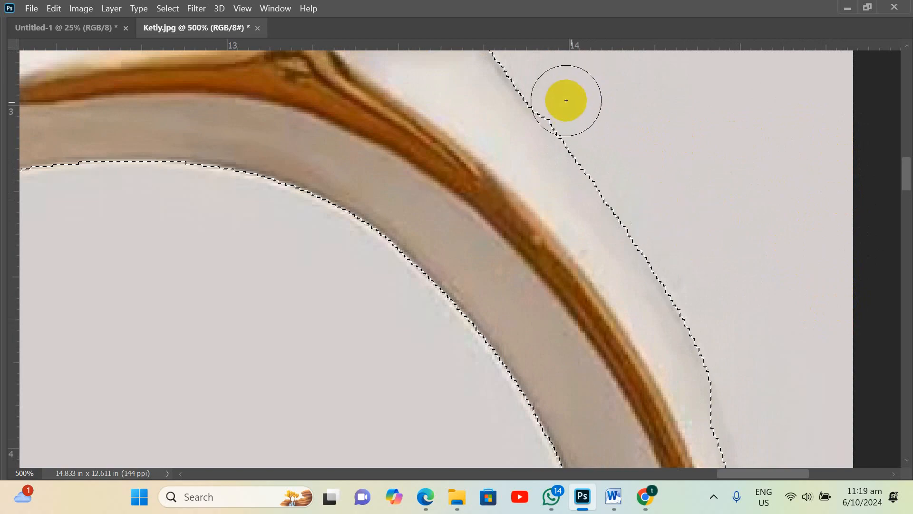
Refine the selection edge along the handle's upper outer rim and beside the gold line with a smaller Quick Selection brush
key(bracketleft)
key(bracketleft)
key(bracketleft)
key(bracketleft)
key(bracketleft)
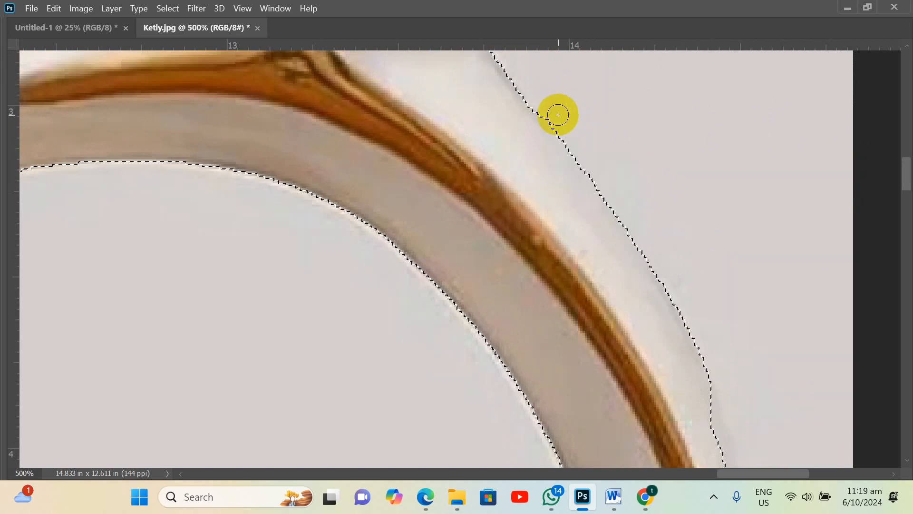
drag(558, 114, 579, 133)
key(ctrl+z)
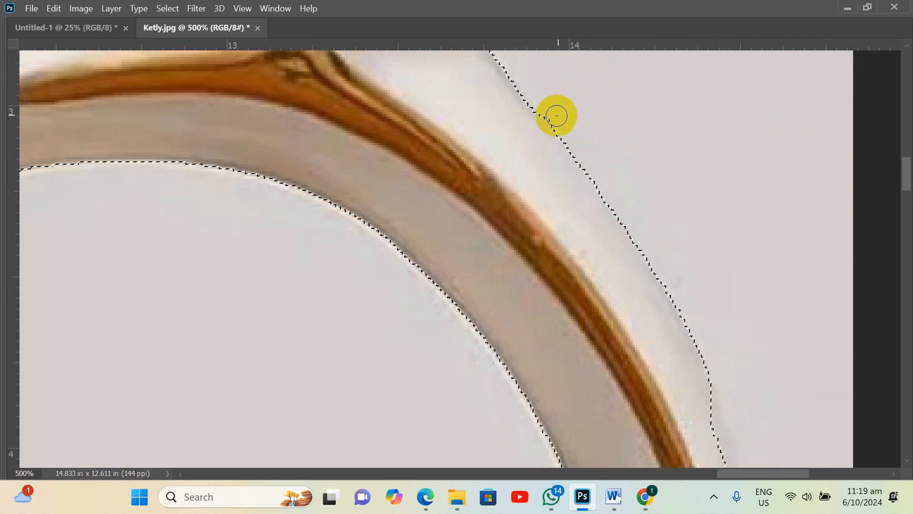
scroll(734, 315, down, 5)
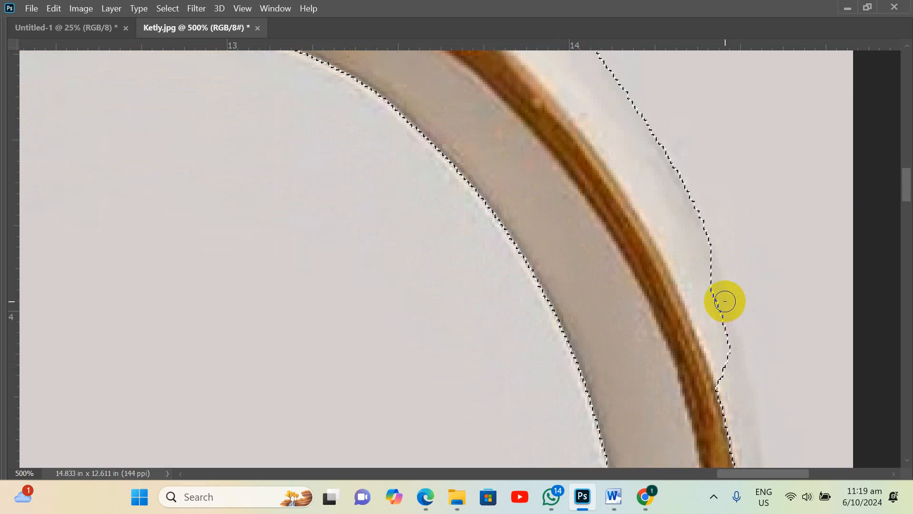
mouse_move(717, 319)
mouse_down()
mouse_move(704, 269)
mouse_move(738, 350)
mouse_up()
scroll(740, 374, down, 8)
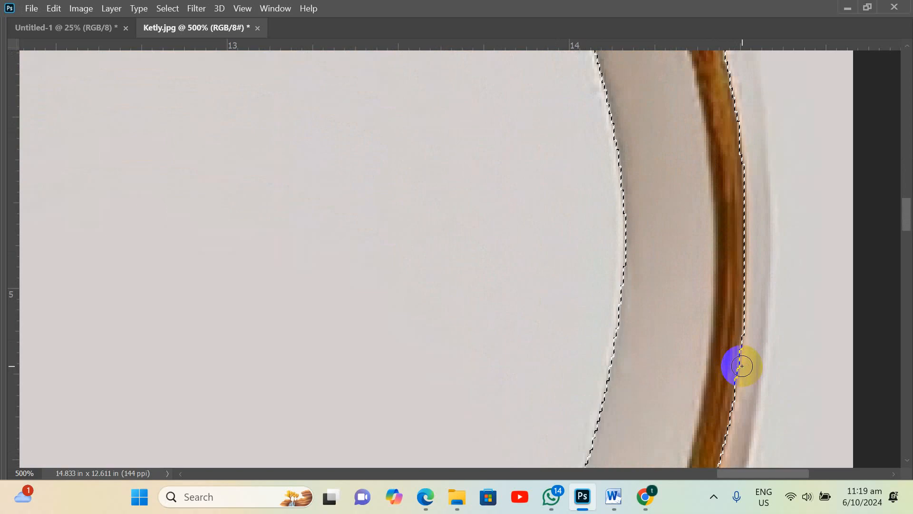
Adjust the selection notch beside the handle's gold line freehand with the Lasso tool
key(ctrl+minus)
key(ctrl+minus)
key(Tab)
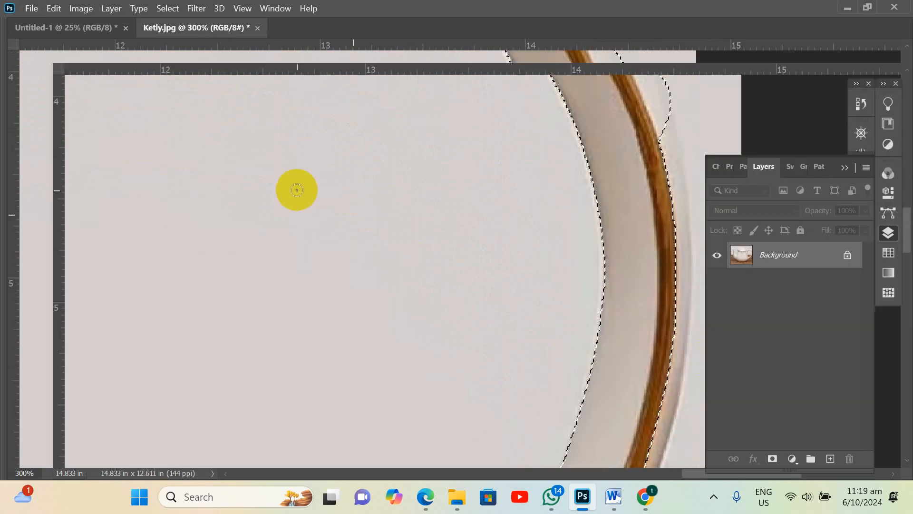
click(18, 89)
key(Tab)
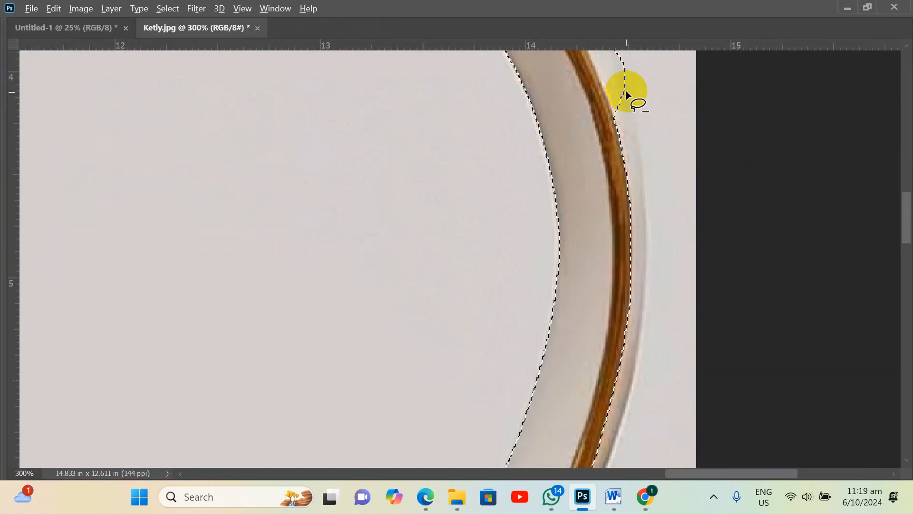
mouse_move(624, 88)
mouse_down()
mouse_move(633, 125)
mouse_move(604, 117)
mouse_move(613, 153)
mouse_move(631, 164)
mouse_move(620, 88)
mouse_up()
key(ctrl+z)
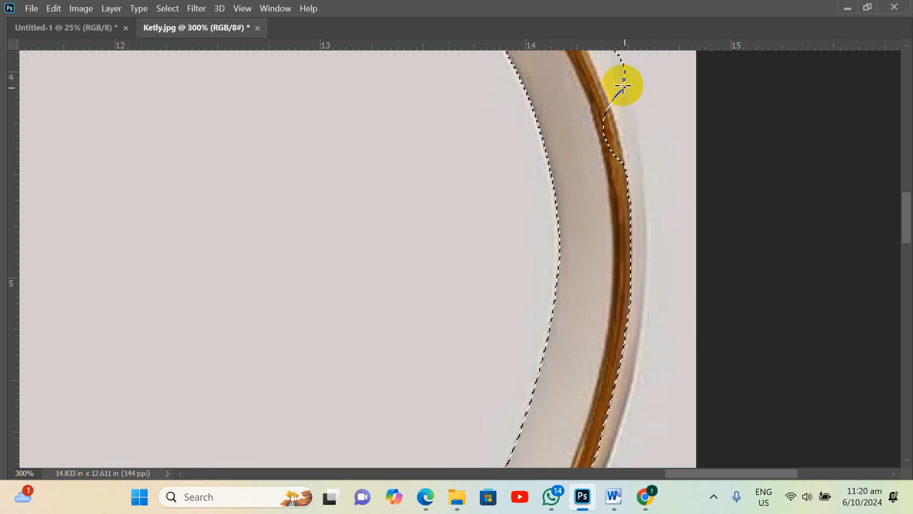
drag(622, 85, 634, 129)
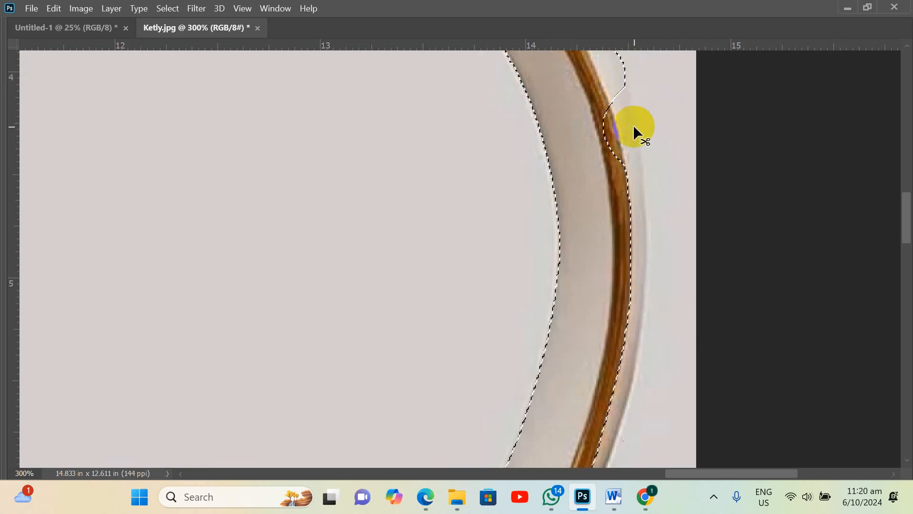
Try to add the handle's outer rim at the notch with the Quick Selection tool, and undo the stroke
key(Tab)
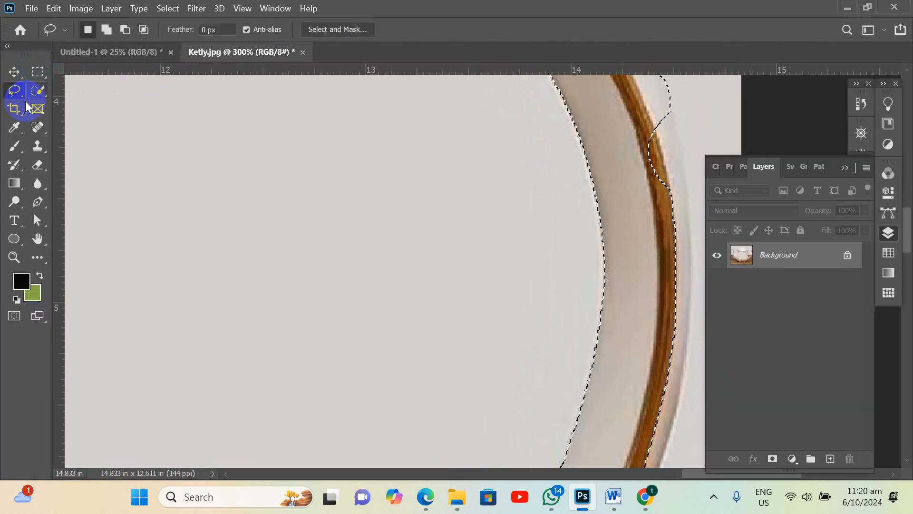
click(38, 90)
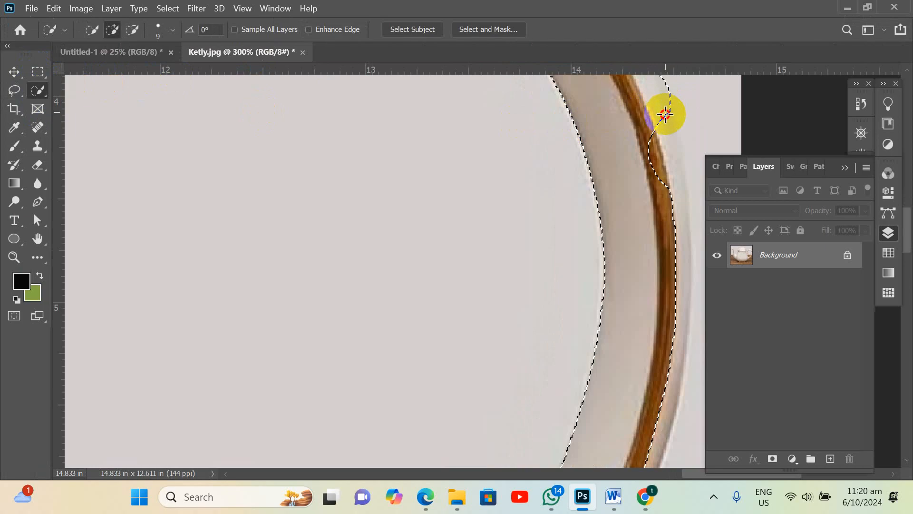
mouse_move(665, 115)
mouse_down()
mouse_move(658, 138)
mouse_move(682, 229)
mouse_move(670, 241)
mouse_move(675, 315)
mouse_move(691, 291)
mouse_move(673, 265)
mouse_move(689, 250)
mouse_move(658, 179)
mouse_move(689, 112)
mouse_move(673, 180)
mouse_move(637, 172)
mouse_move(638, 130)
mouse_up()
key(Tab)
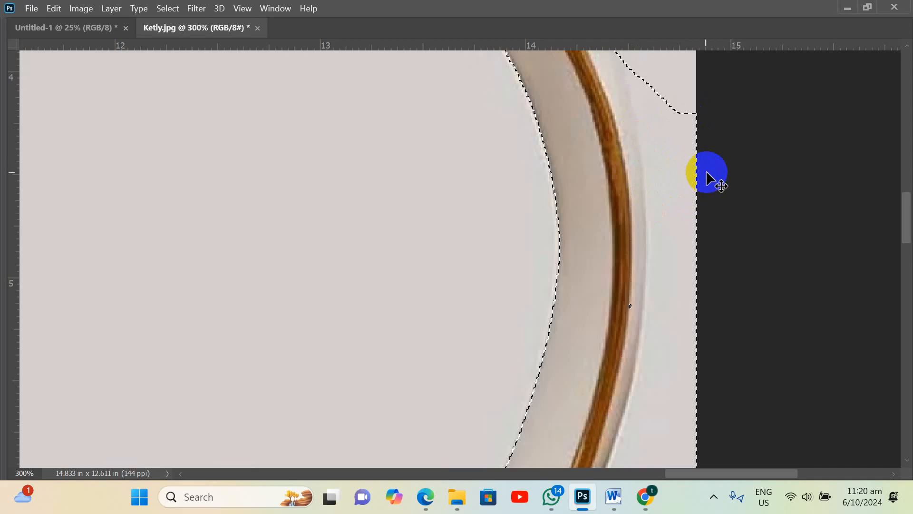
key(ctrl+z)
Move the selected teapot from Ketly.jpg into the Untitled-1 canvas with the Move tool
key(ctrl+minus)
key(ctrl+minus)
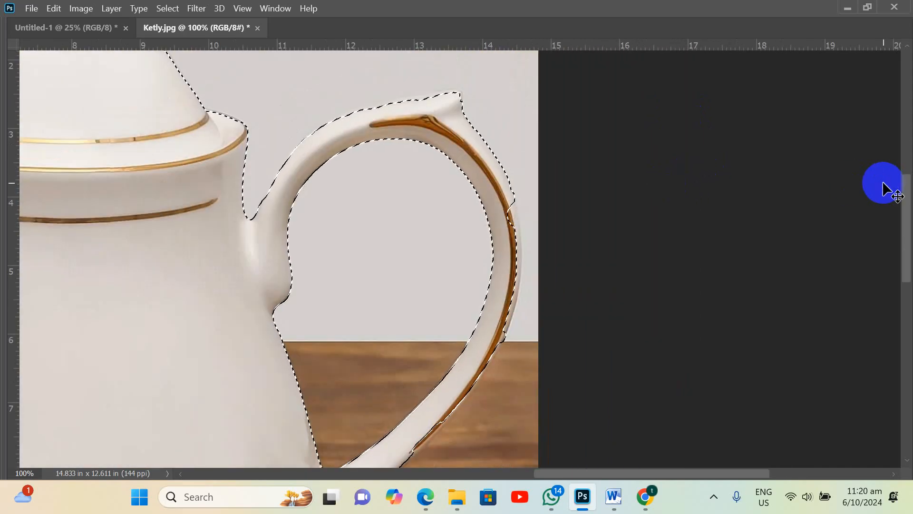
key(ctrl+minus)
key(ctrl+minus)
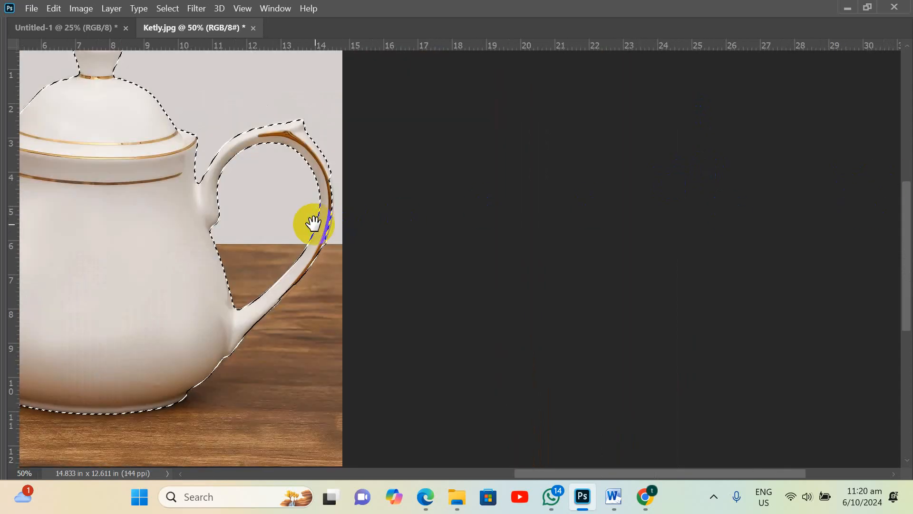
drag(312, 224, 525, 277)
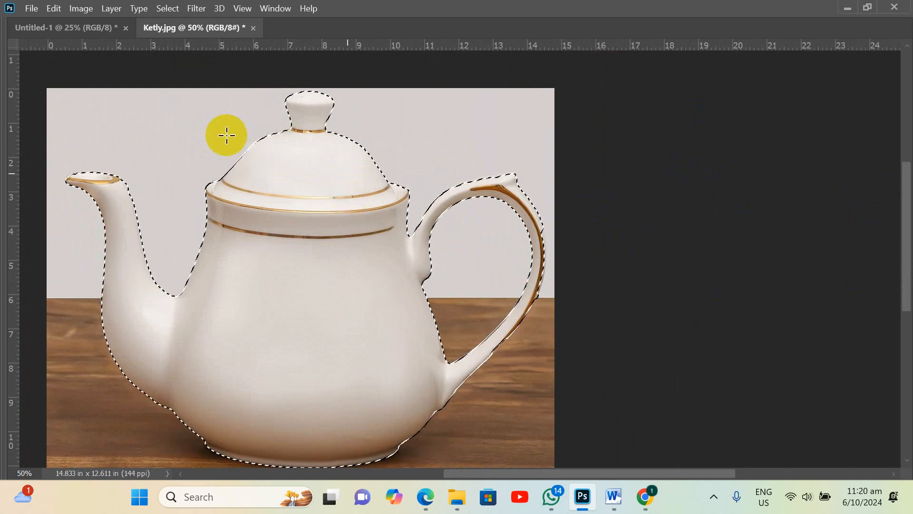
click(78, 30)
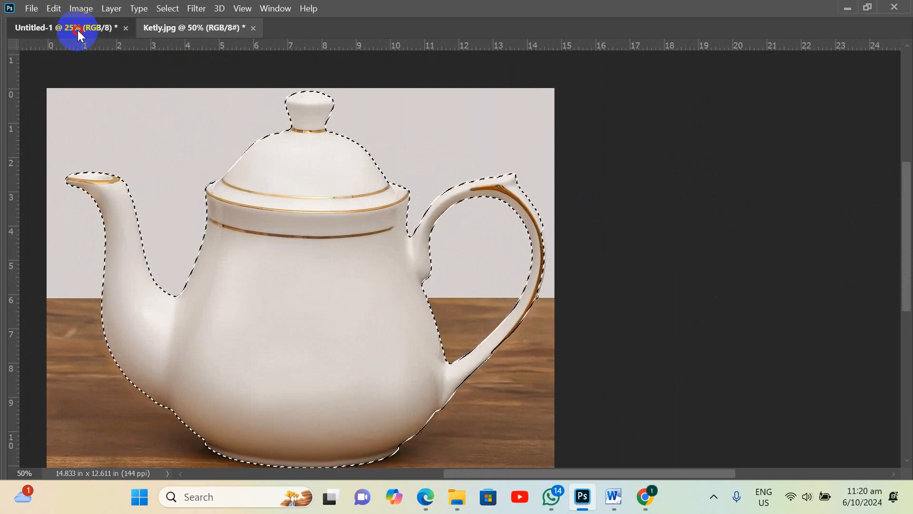
click(209, 36)
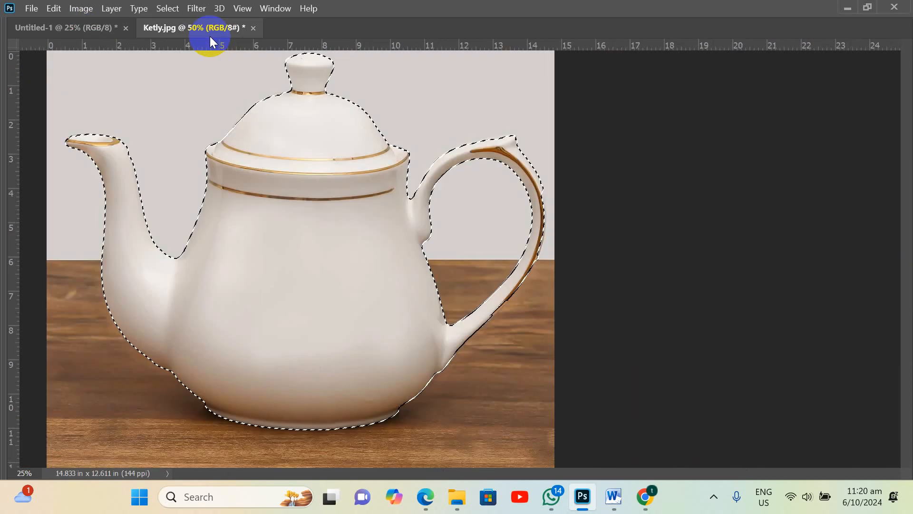
key(Tab)
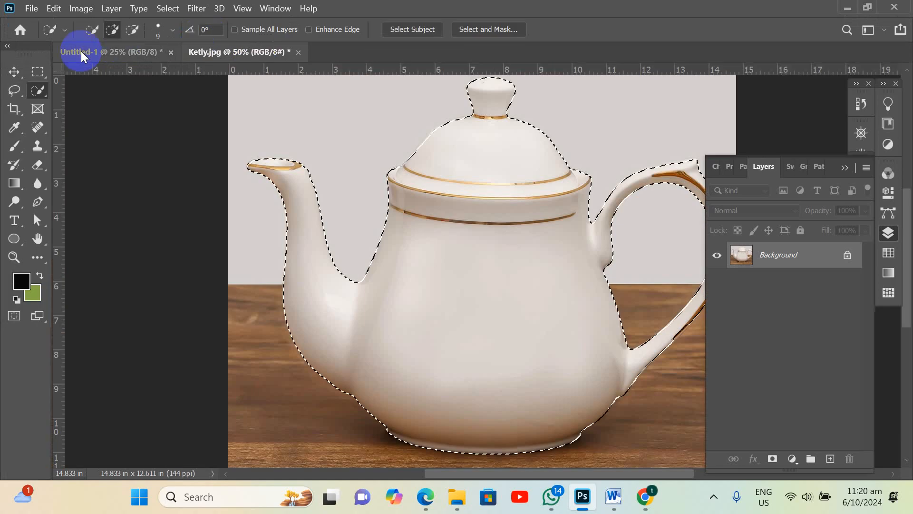
click(14, 73)
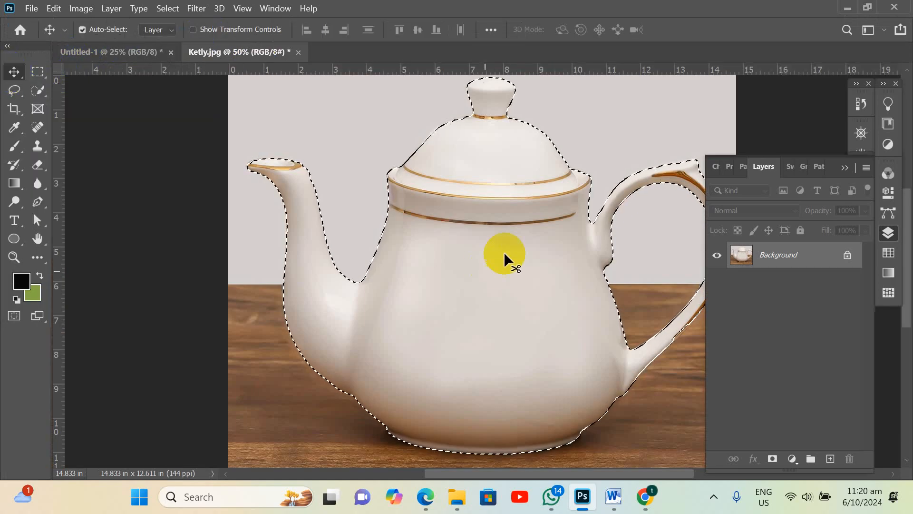
drag(497, 191, 485, 280)
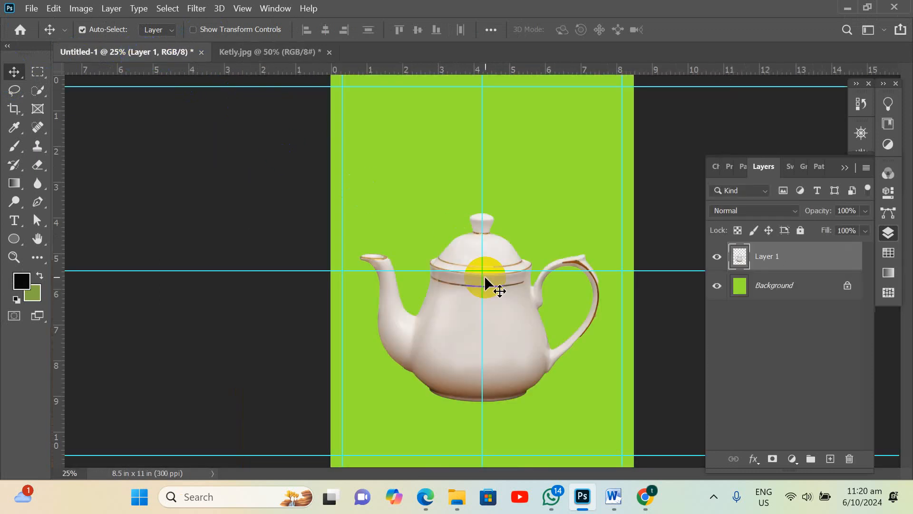
Position the teapot on the canvas's vertical centre guide, fine-tuning its height in small up and down nudges
drag(515, 347, 519, 367)
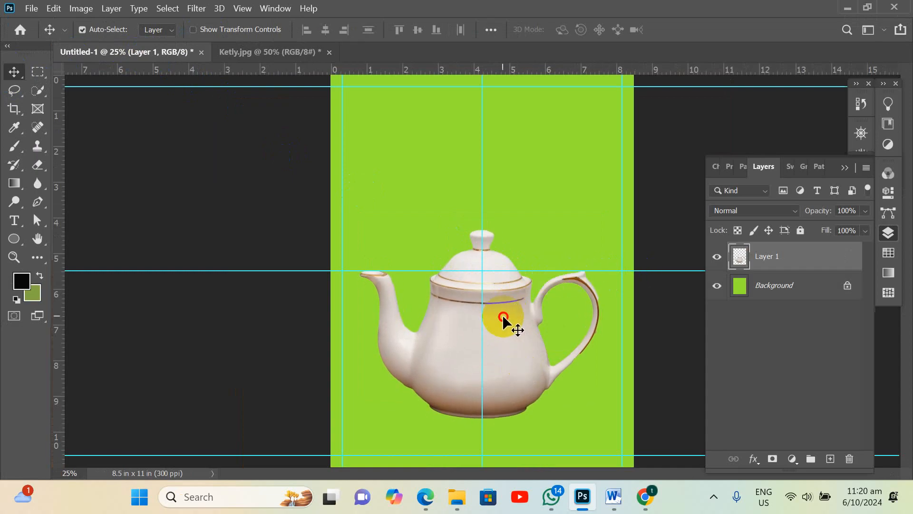
drag(504, 319, 505, 311)
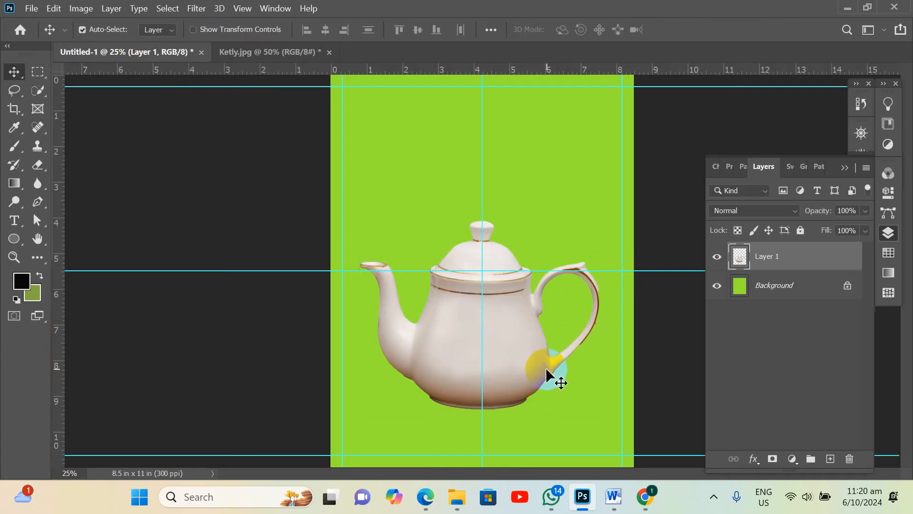
key(shift+Up)
key(Up)
key(Up)
key(Up)
key(Up)
key(Up)
key(Up)
key(Up)
key(Up)
key(Up)
key(Up)
key(Up)
key(Up)
key(Up)
key(Up)
key(Up)
key(Up)
key(Up)
key(Up)
key(Up)
key(Up)
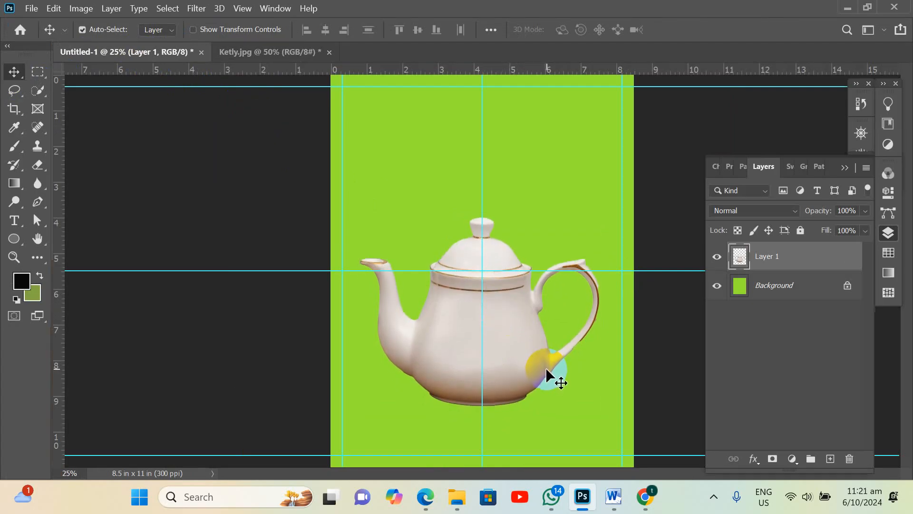
key(Down)
key(Down)
key(Down)
key(Down)
key(Down)
key(Down)
key(Down)
key(Down)
key(Down)
key(Down)
key(Down)
key(Down)
key(Down)
key(Down)
key(Down)
key(Down)
key(Down)
key(Down)
key(Down)
key(Down)
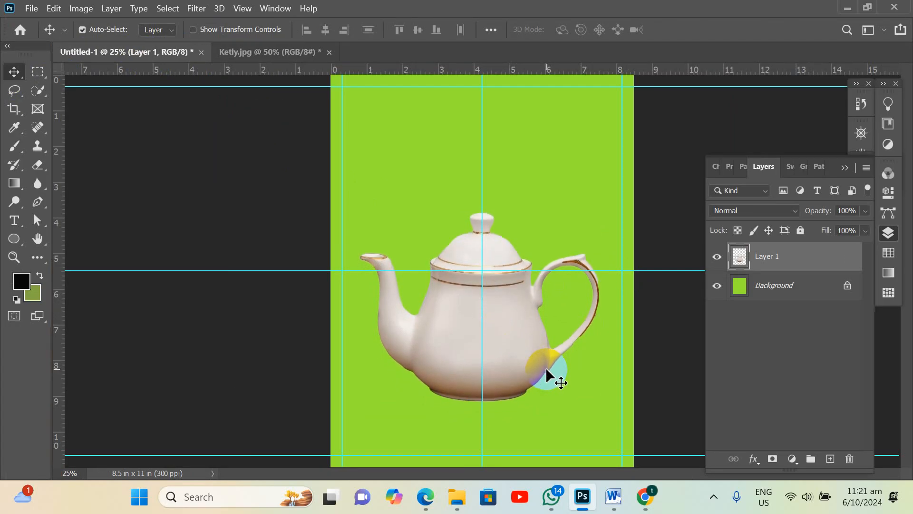
Switch to Word and examine the enlarged final sample image under instruction 22 for the kettle's placement
click(613, 507)
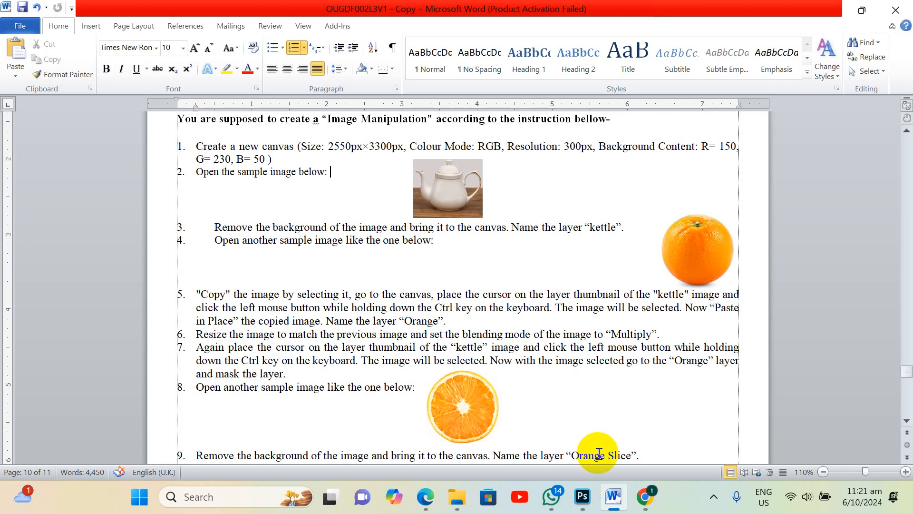
scroll(560, 361, down, 20)
scroll(562, 362, down, 10)
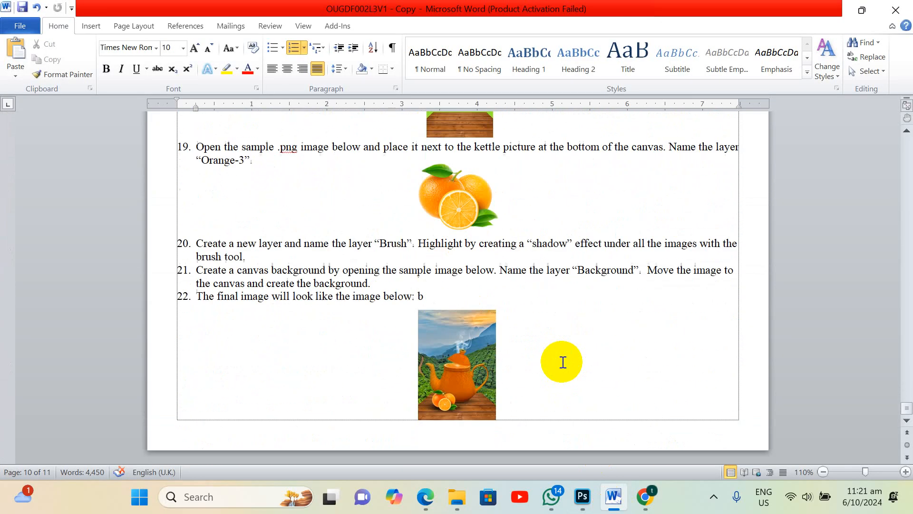
click(491, 377)
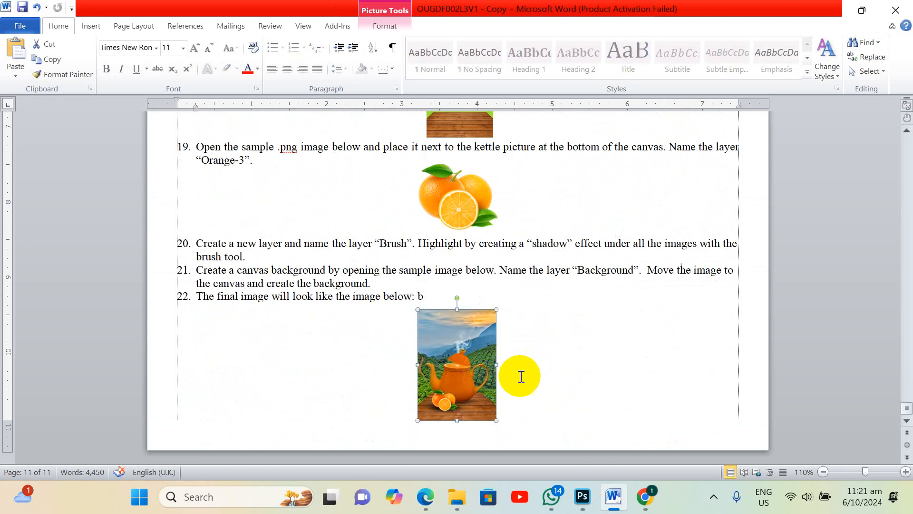
scroll(522, 375, up, 10)
scroll(522, 376, up, 3)
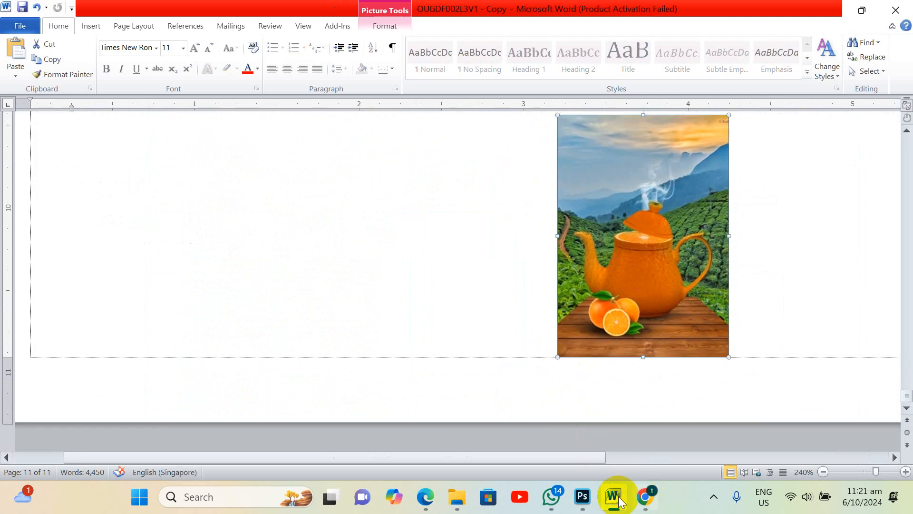
Return to Photoshop and nudge the teapot layer slightly higher on the canvas
click(583, 496)
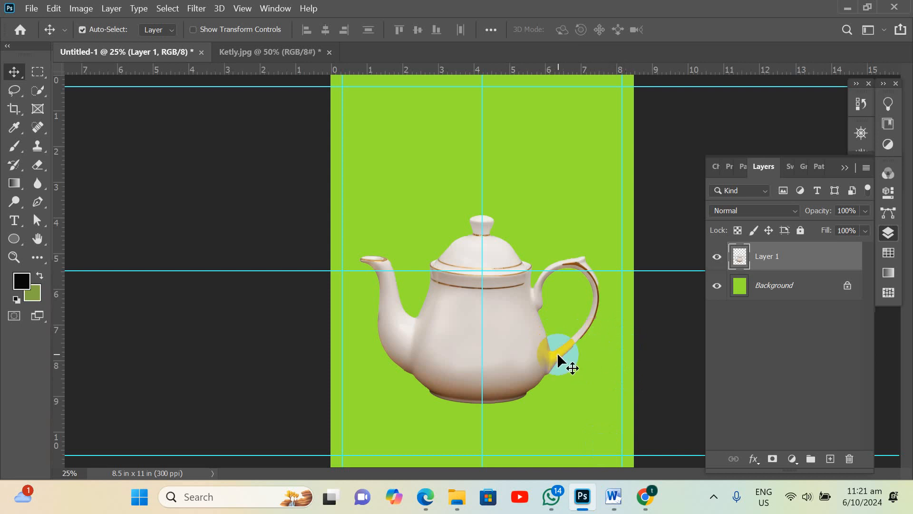
key(Up)
key(Up)
key(Up)
key(Up)
key(Up)
key(Up)
key(Up)
key(Up)
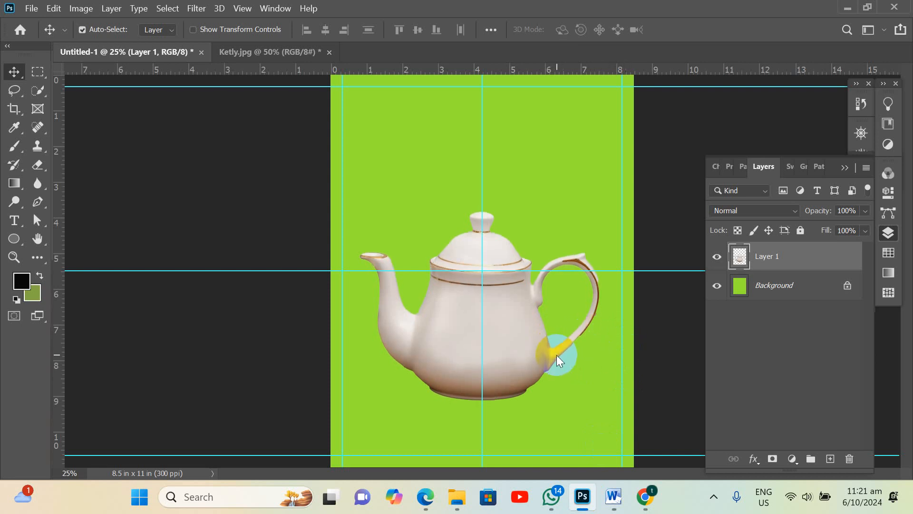
key(Up)
key(Up)
key(Up)
key(Up)
key(Up)
key(Up)
key(Up)
key(Up)
key(Up)
key(Up)
key(Up)
key(Up)
key(Up)
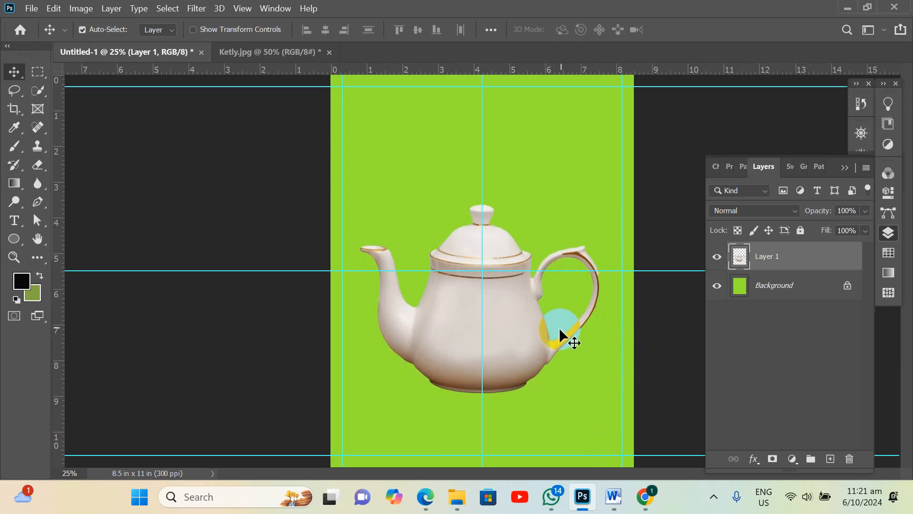
Switch to the Word job sheet, find instruction 3 and select the layer name "kettle"
click(618, 504)
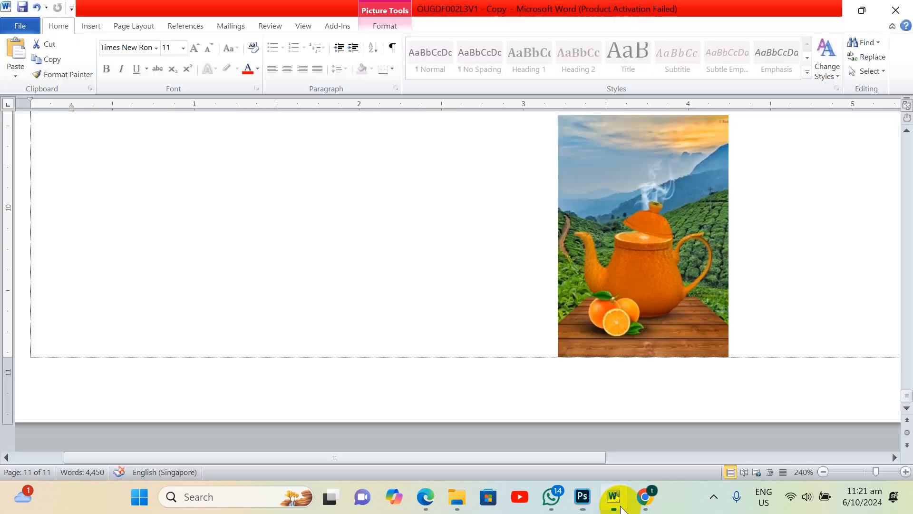
scroll(553, 232, down, 3)
scroll(422, 196, up, 10)
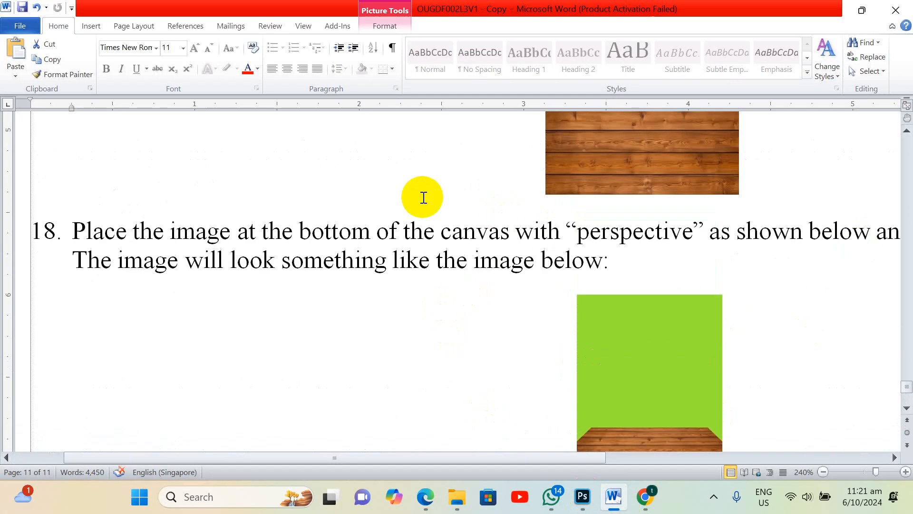
ctrl+scroll(430, 200, down, 10)
scroll(429, 205, up, 15)
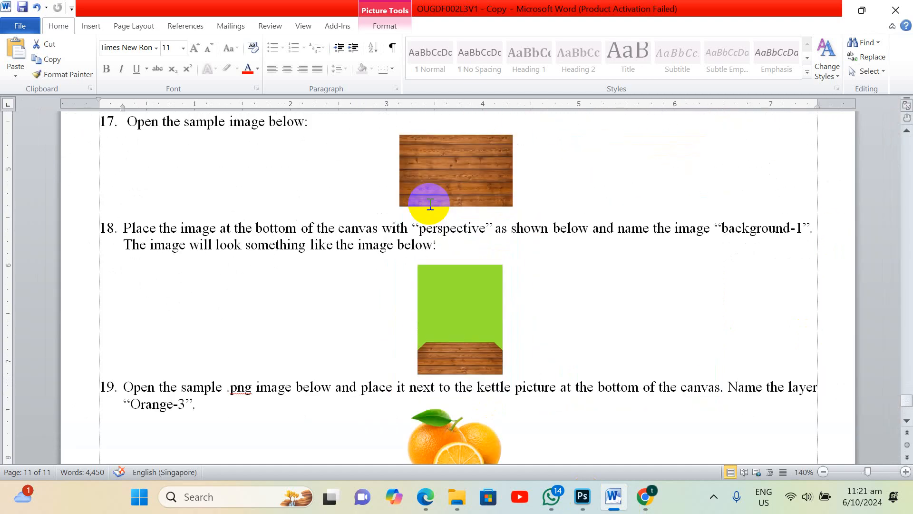
scroll(428, 205, up, 15)
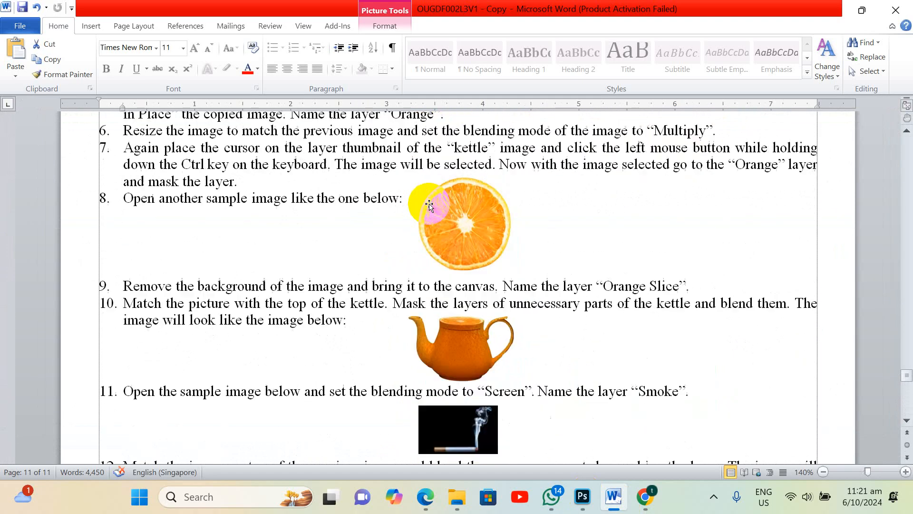
double_click(636, 382)
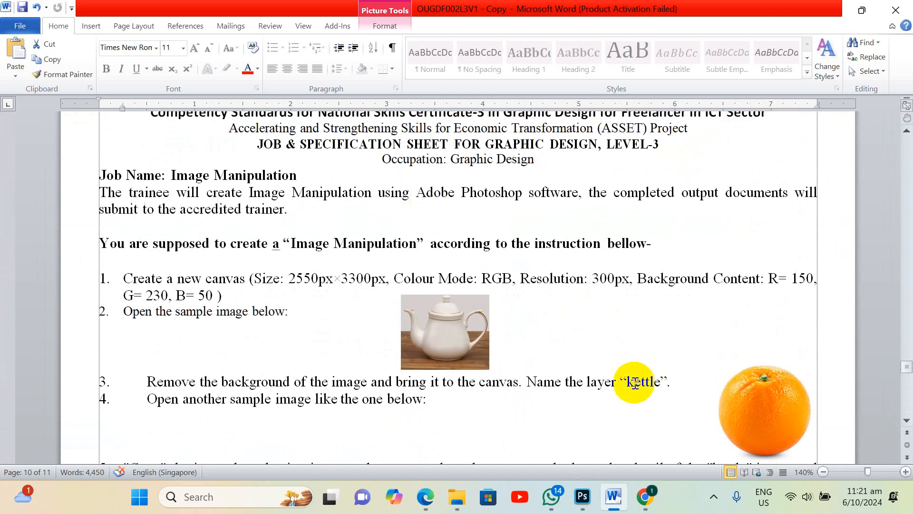
Copy the layer name "kettle" from instruction 3 in Word and rename the teapot layer "kettle" with it in Photoshop
drag(629, 383, 659, 387)
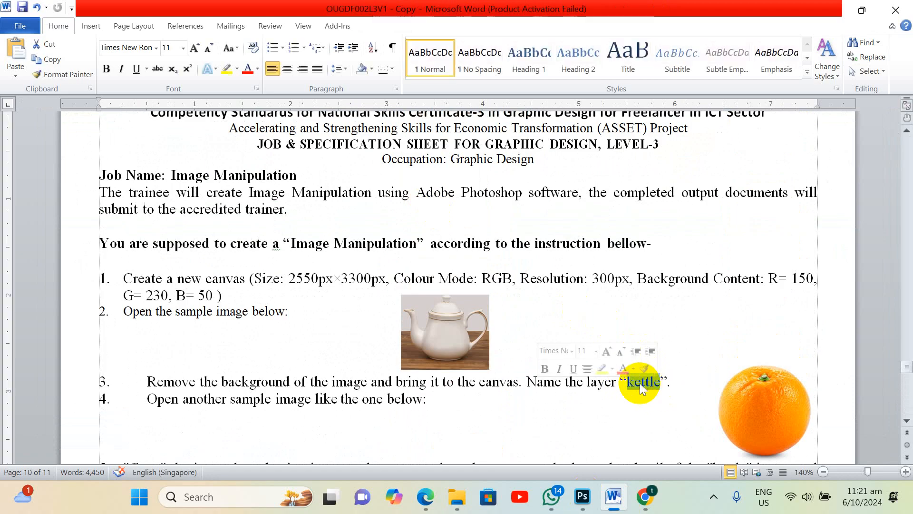
right_click(638, 386)
click(581, 180)
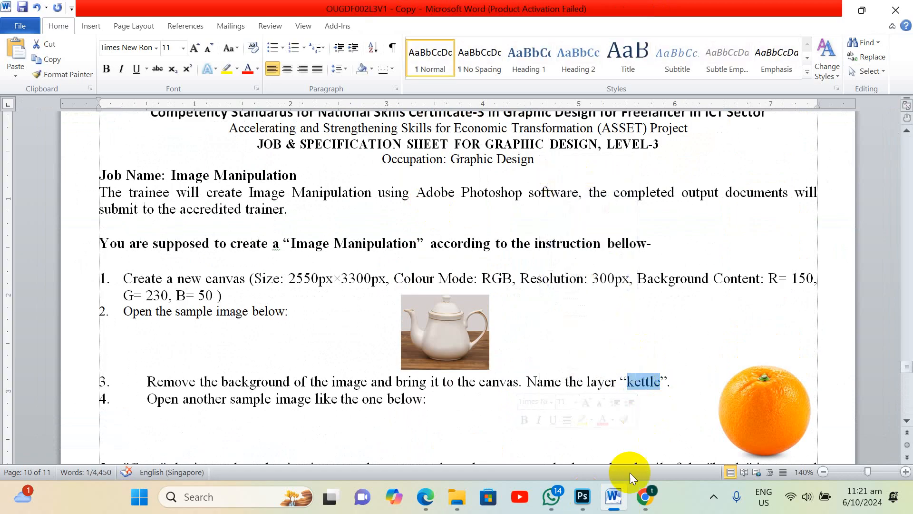
click(582, 496)
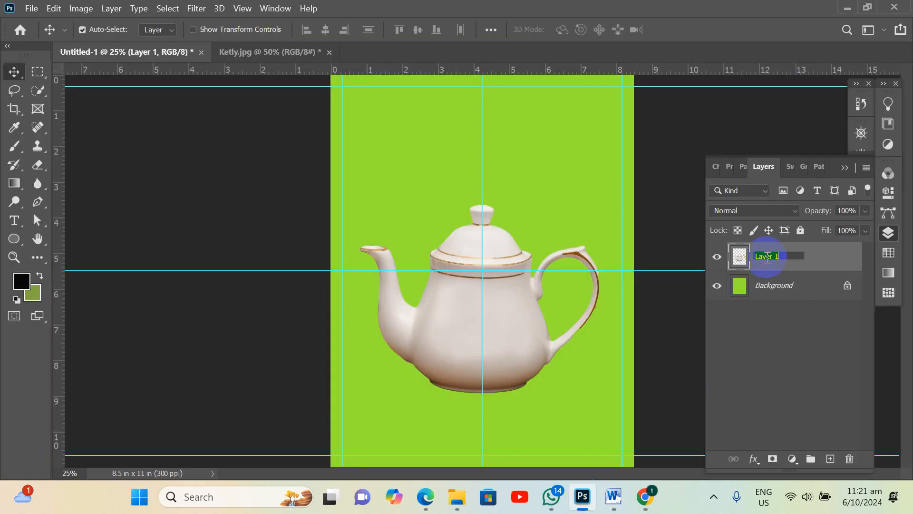
click(792, 308)
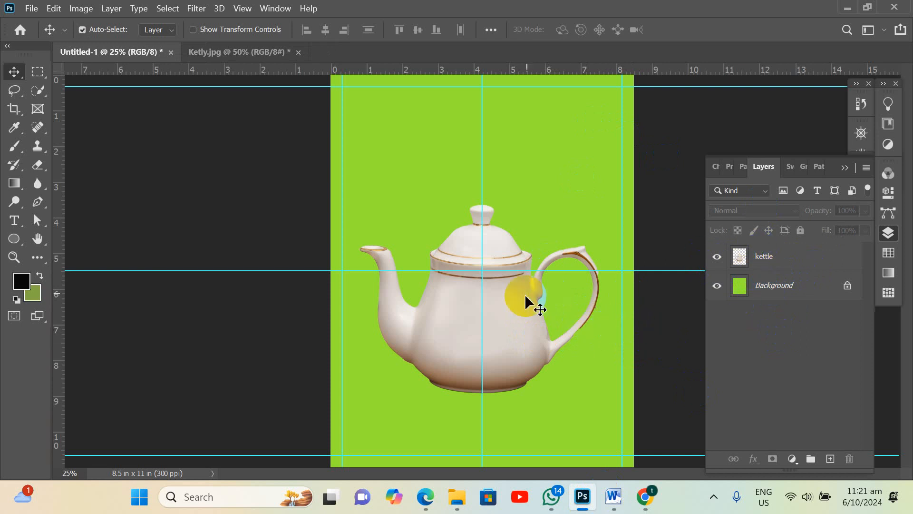
Switch to the Word job sheet and examine instruction 4 with its sample orange image
click(613, 496)
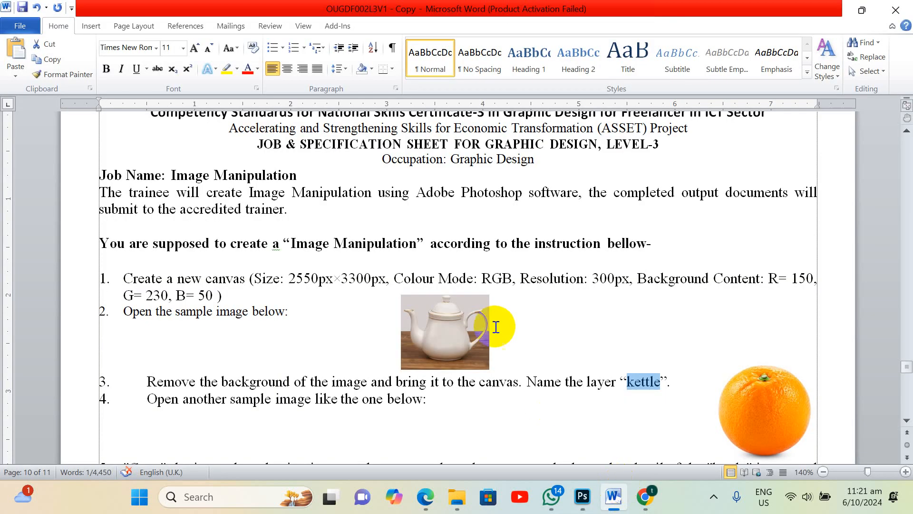
scroll(490, 321, down, 1)
scroll(334, 322, down, 1)
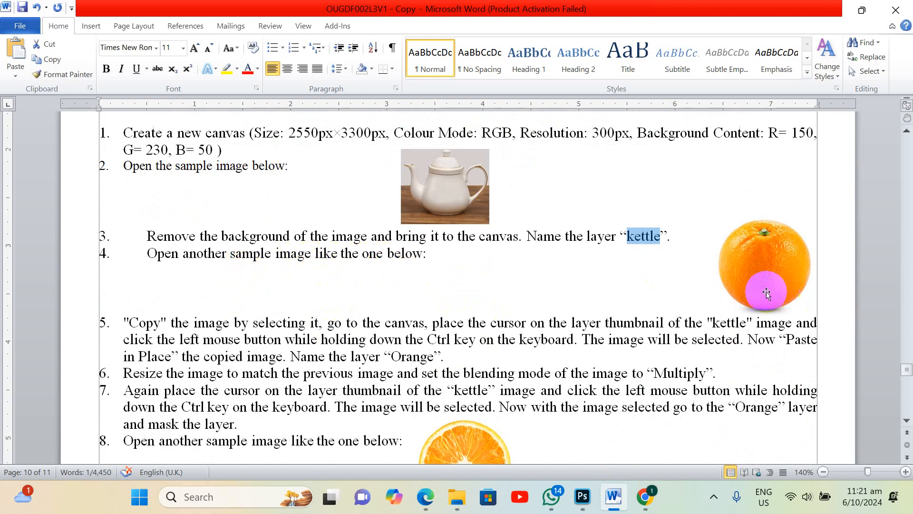
click(768, 290)
click(554, 296)
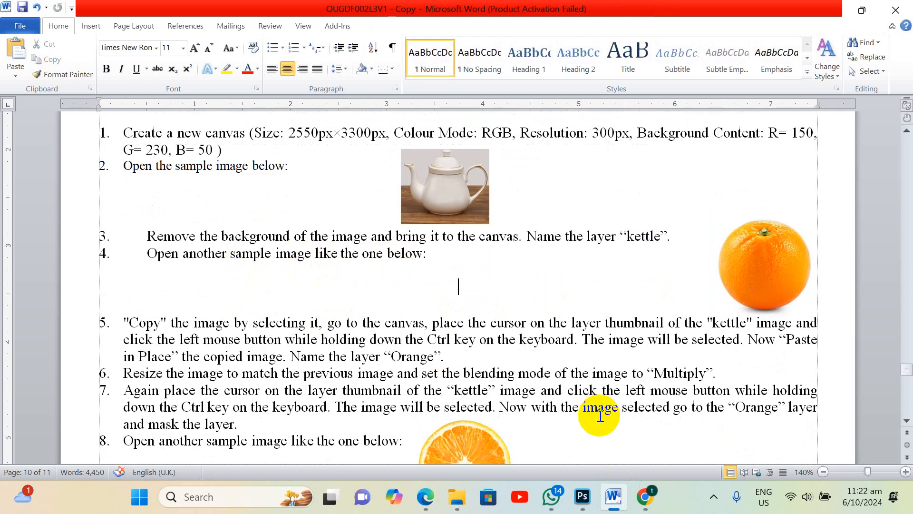
Return to Photoshop and open the "oranges" image from the Orange Tea folder
click(583, 497)
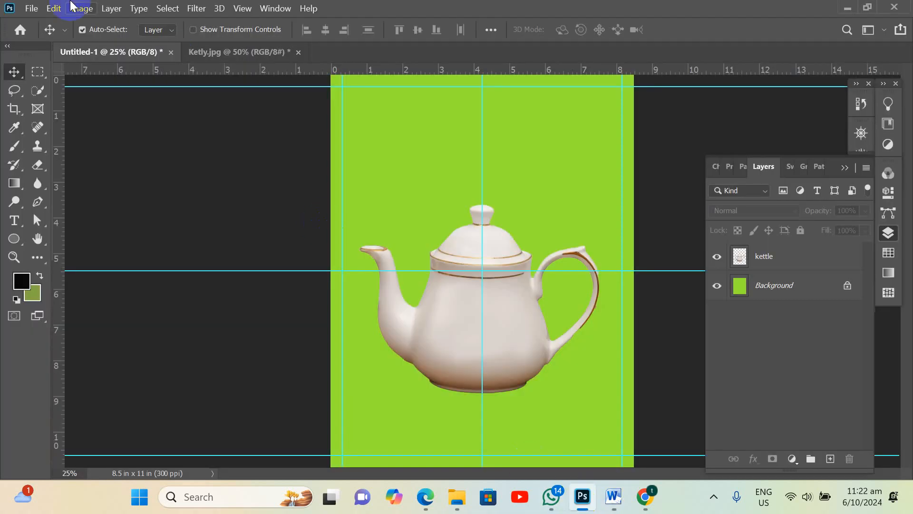
click(31, 8)
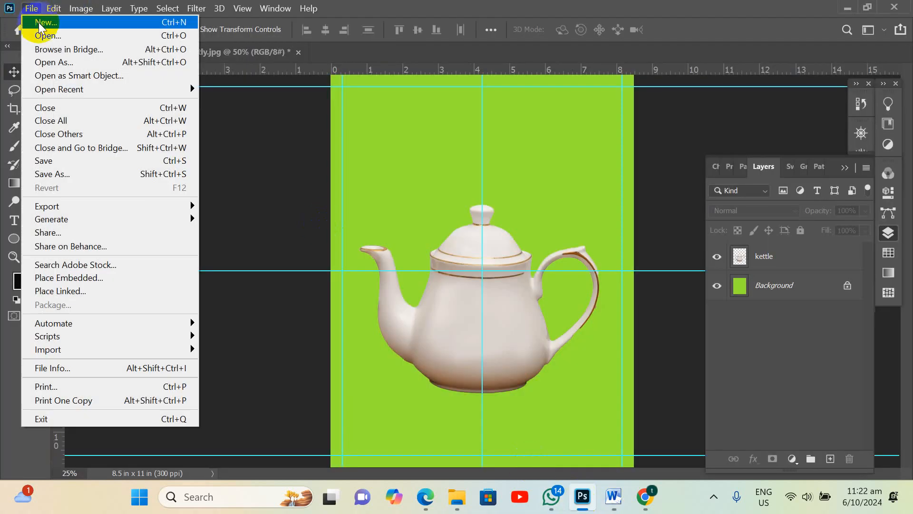
click(39, 30)
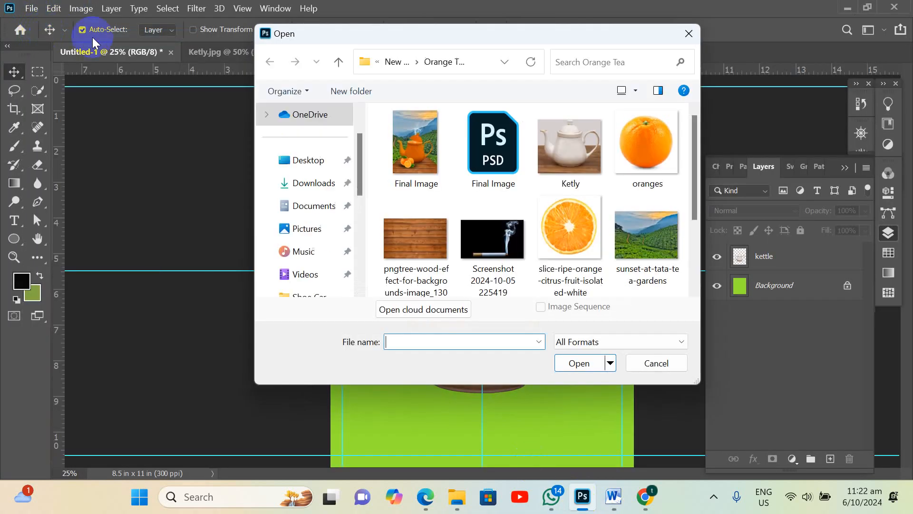
click(657, 152)
double_click(658, 150)
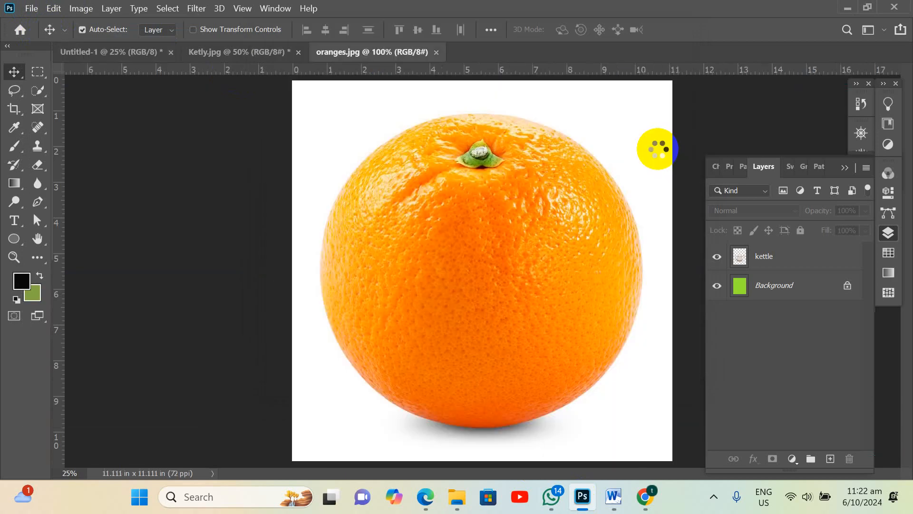
Check instruction 5 in Word, return to Photoshop and copy the orange using a Subject selection in oranges.jpg
click(614, 496)
scroll(505, 414, down, 1)
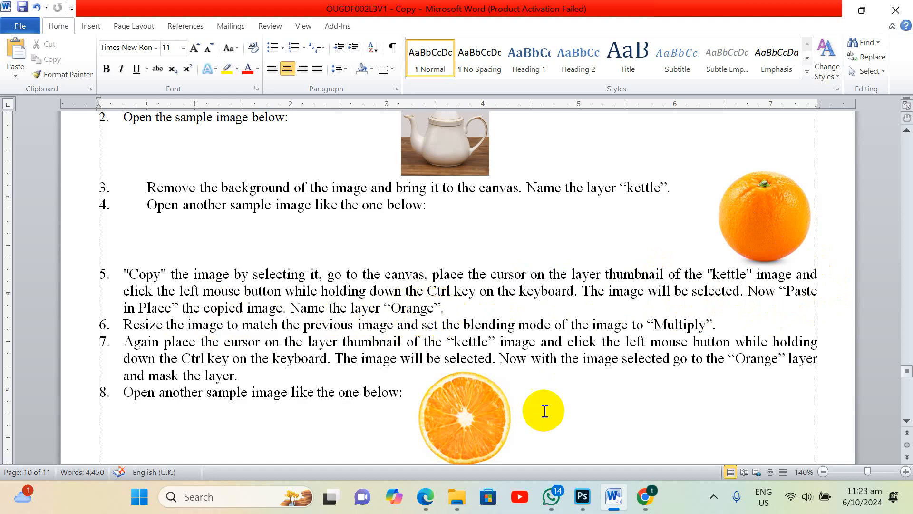
click(583, 497)
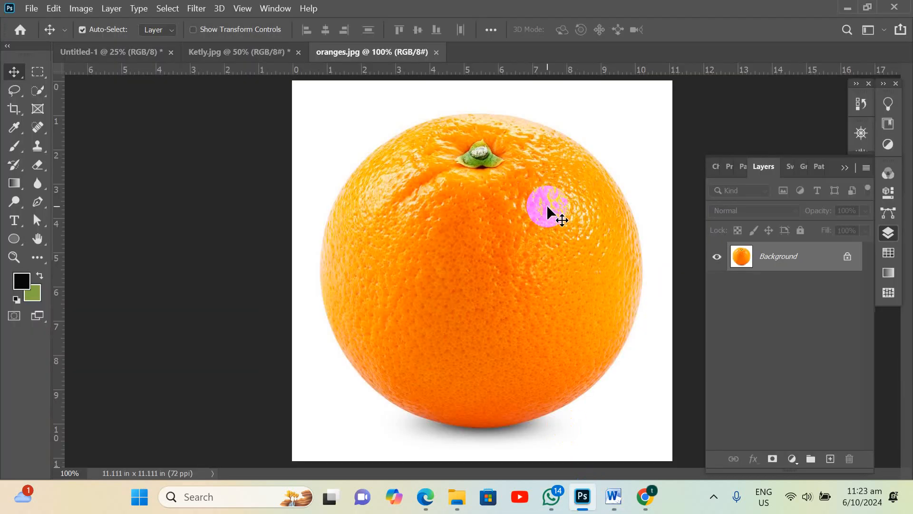
click(170, 10)
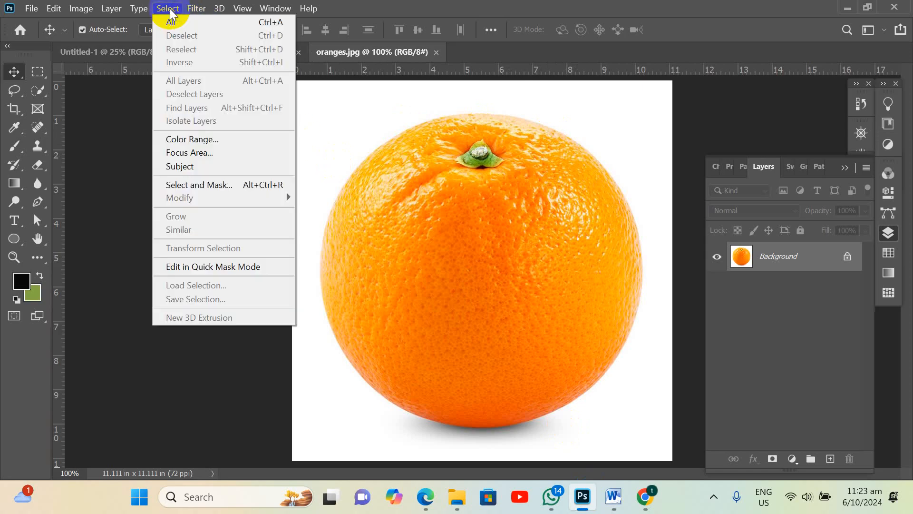
click(190, 165)
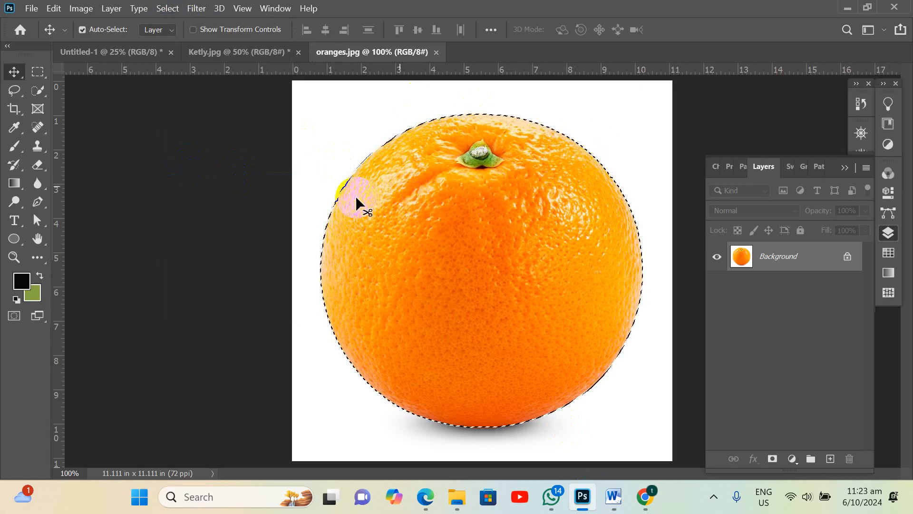
click(54, 9)
click(88, 98)
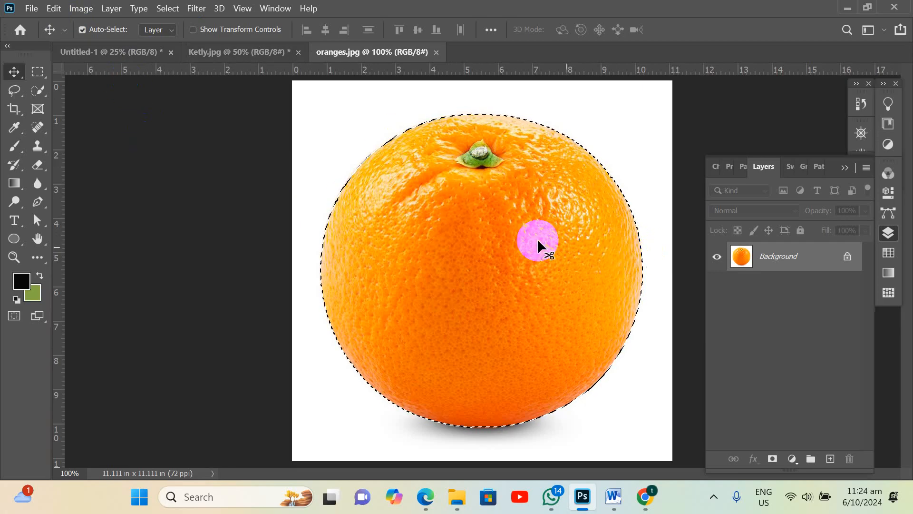
In the Untitled-1 canvas, load the kettle layer's outline as a selection and use Paste in Place for the copied orange
click(121, 54)
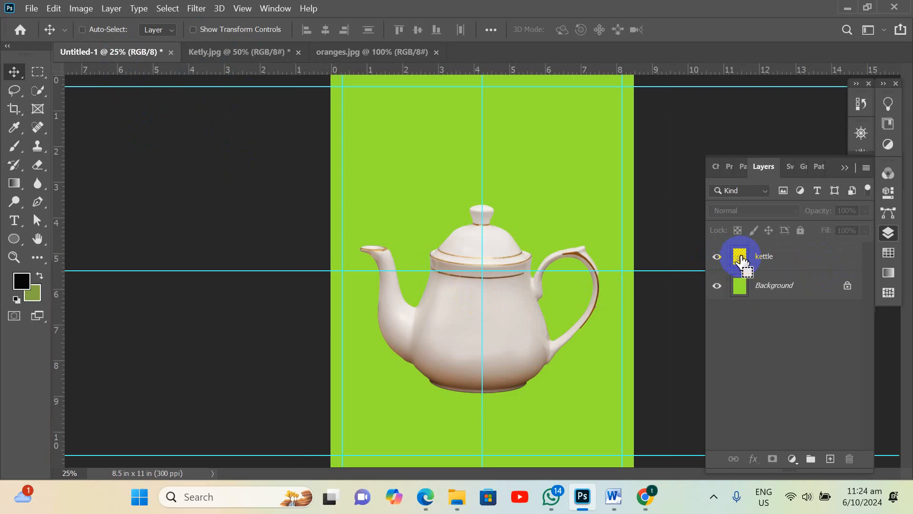
ctrl+click(740, 260)
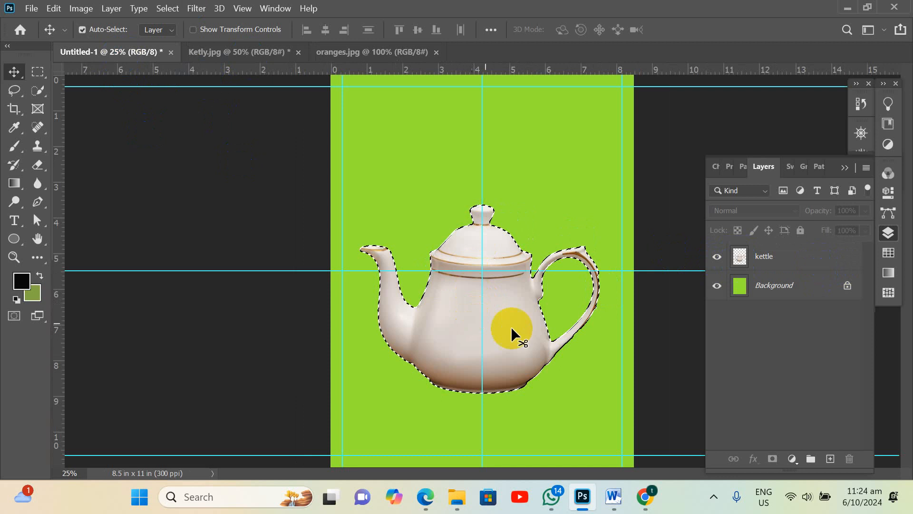
click(52, 8)
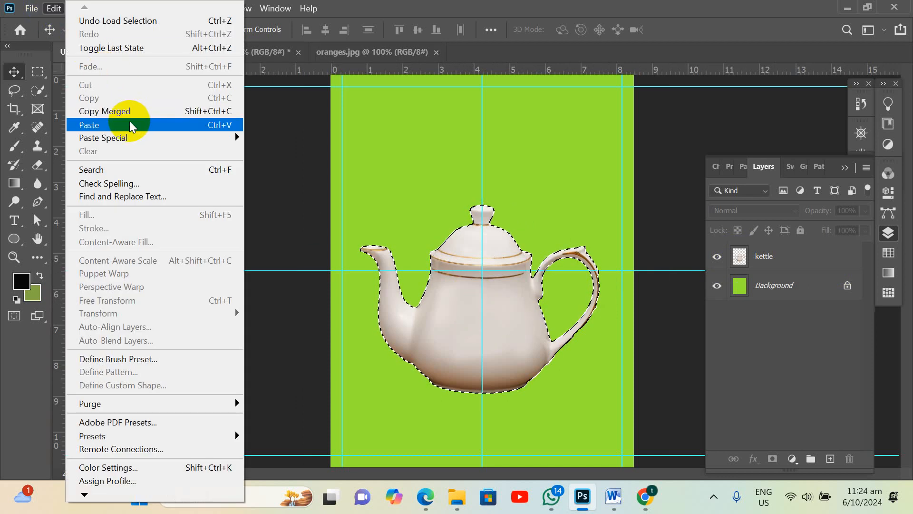
mouse_move(238, 136)
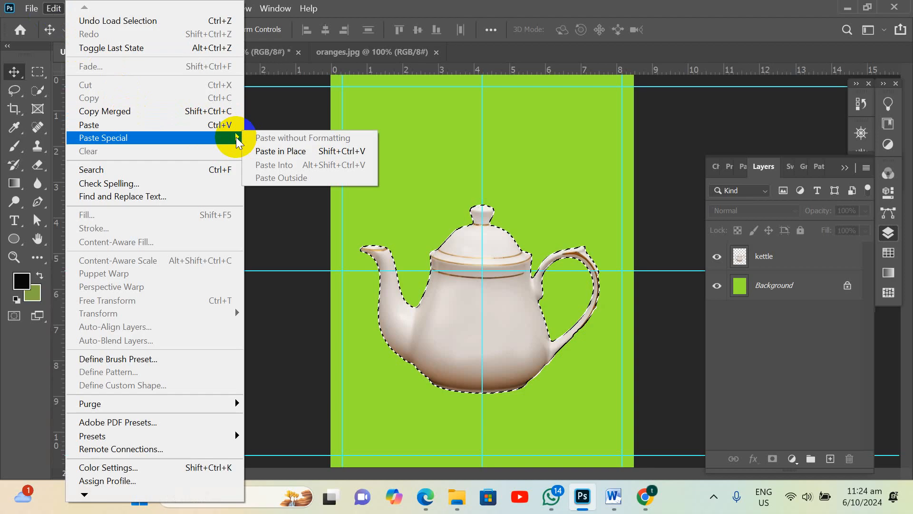
click(341, 152)
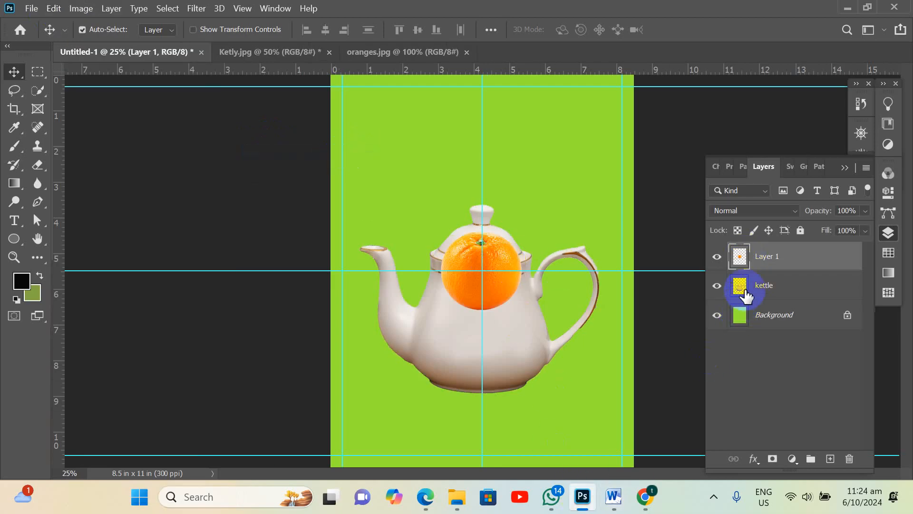
Copy the layer name "Orange" from instruction 5 in Word and rename the pasted fruit's layer "Orange" in Photoshop
click(612, 498)
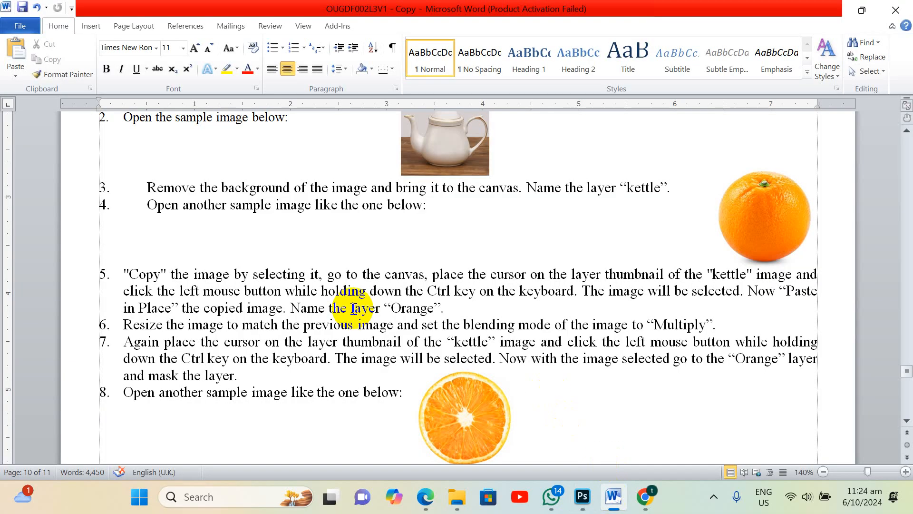
scroll(349, 308, down, 1)
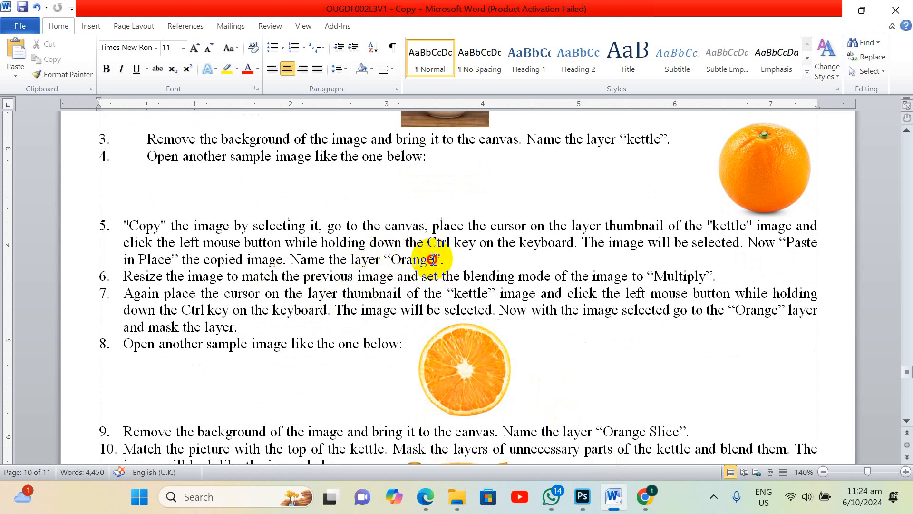
drag(432, 259, 396, 260)
right_click(395, 261)
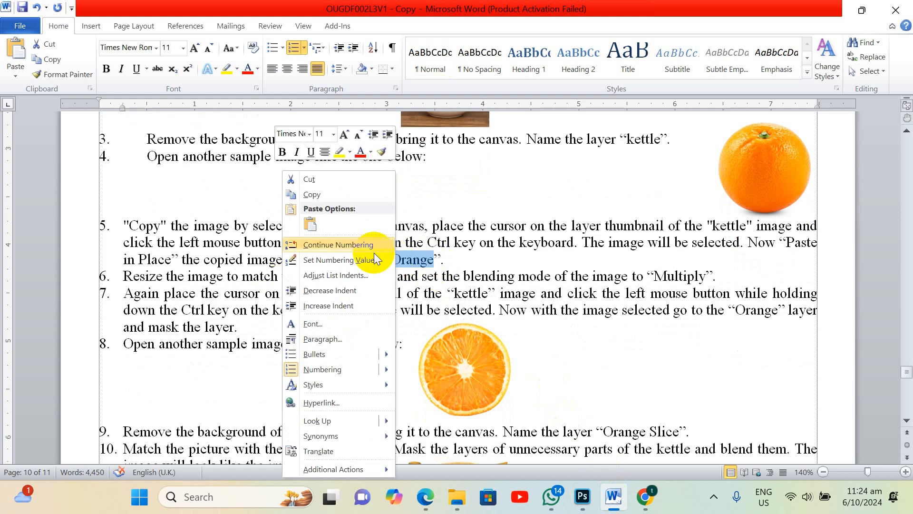
click(332, 195)
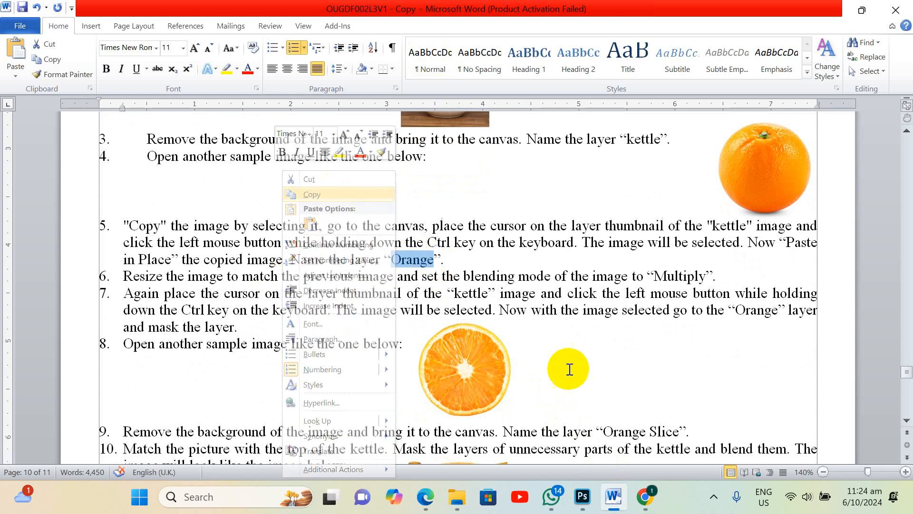
click(582, 496)
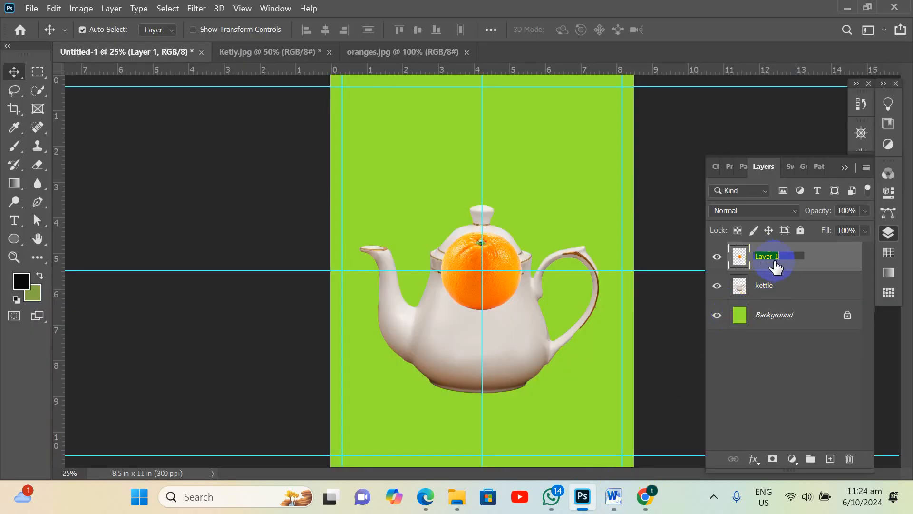
click(777, 378)
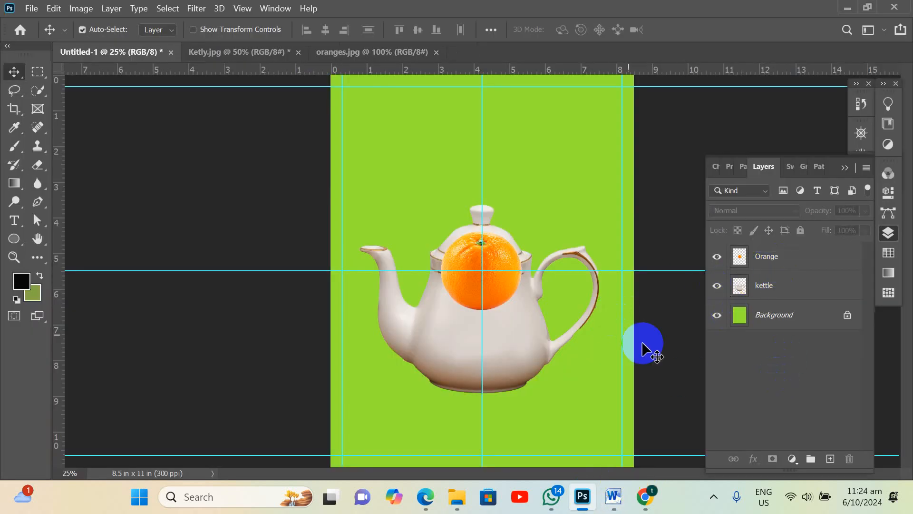
Check instruction 6 in Word, return to Photoshop and scale the Orange layer to about 312% with transform controls, covering the kettle
click(614, 494)
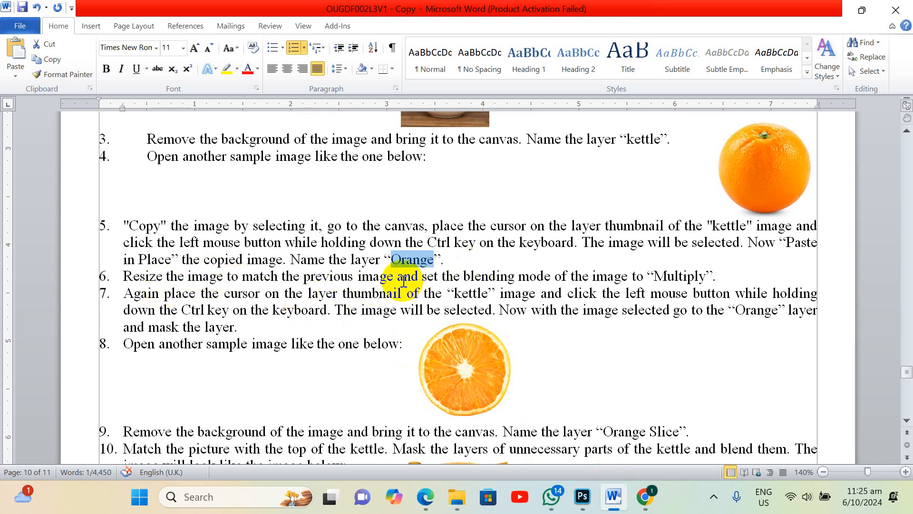
drag(391, 278, 328, 276)
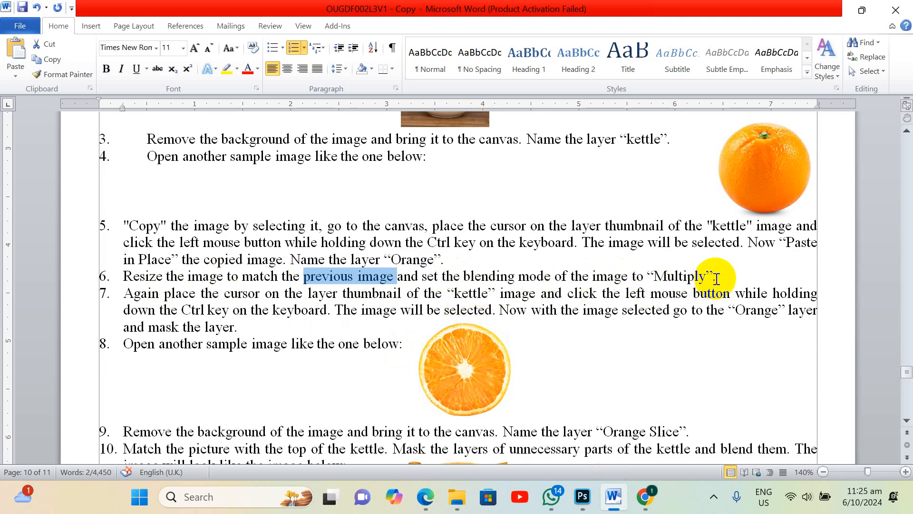
click(582, 496)
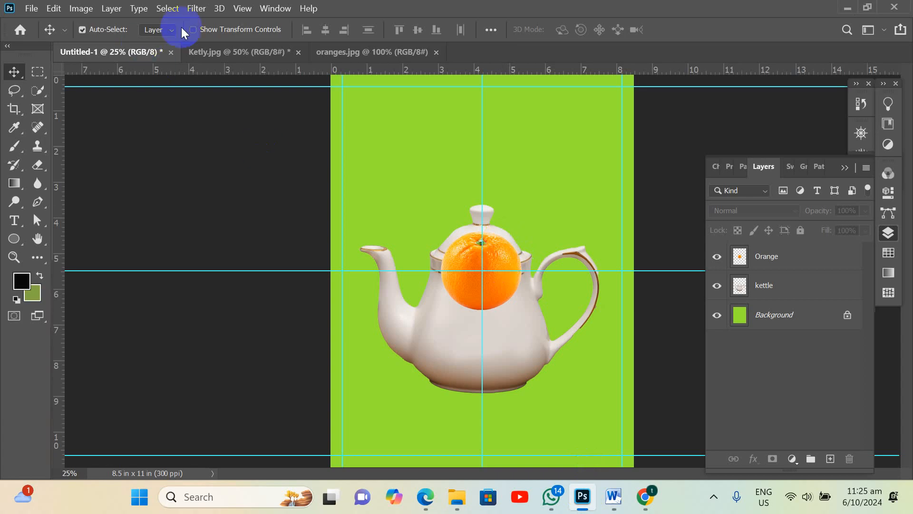
click(213, 32)
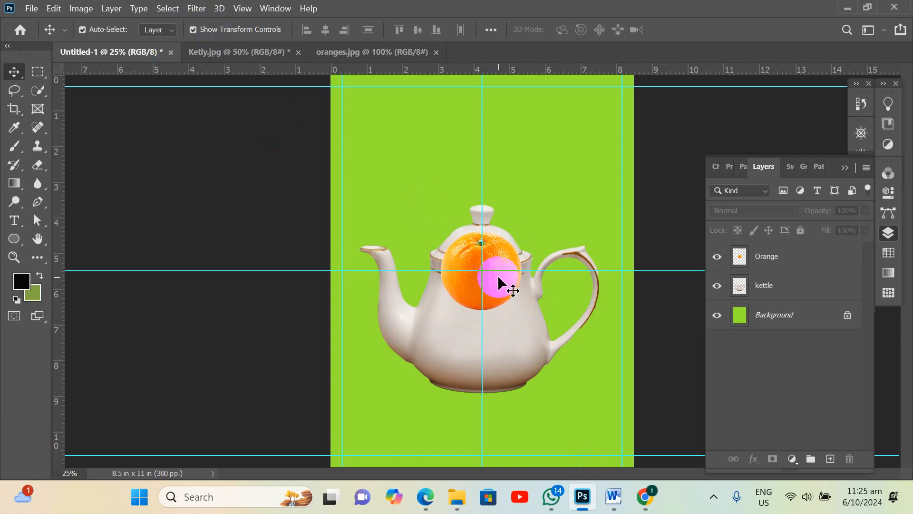
click(499, 278)
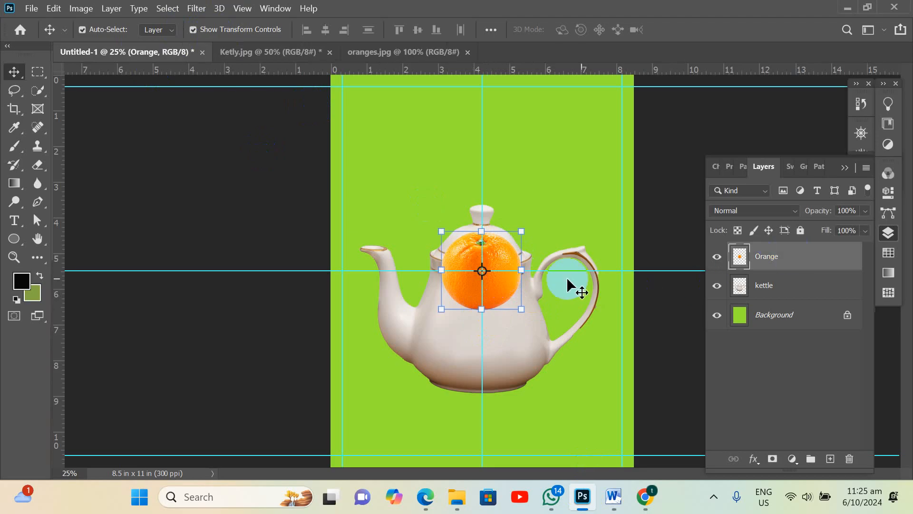
drag(485, 311, 505, 314)
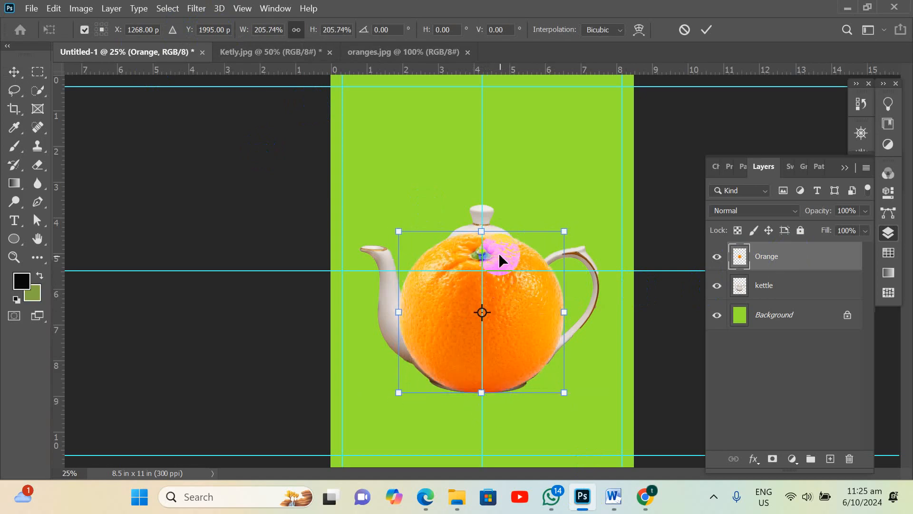
drag(482, 224, 482, 142)
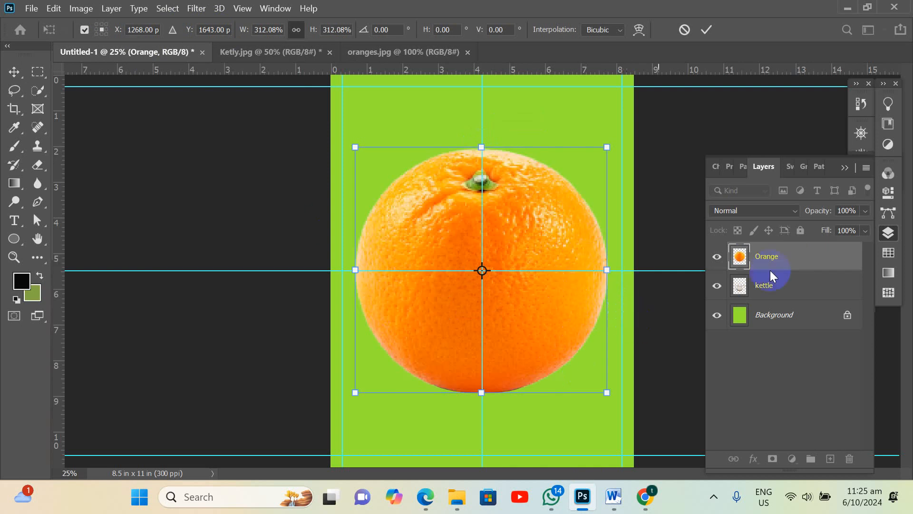
Set the Orange layer's blending mode to Multiply, commit its transform and hide the panels to view the blended kettle
click(774, 214)
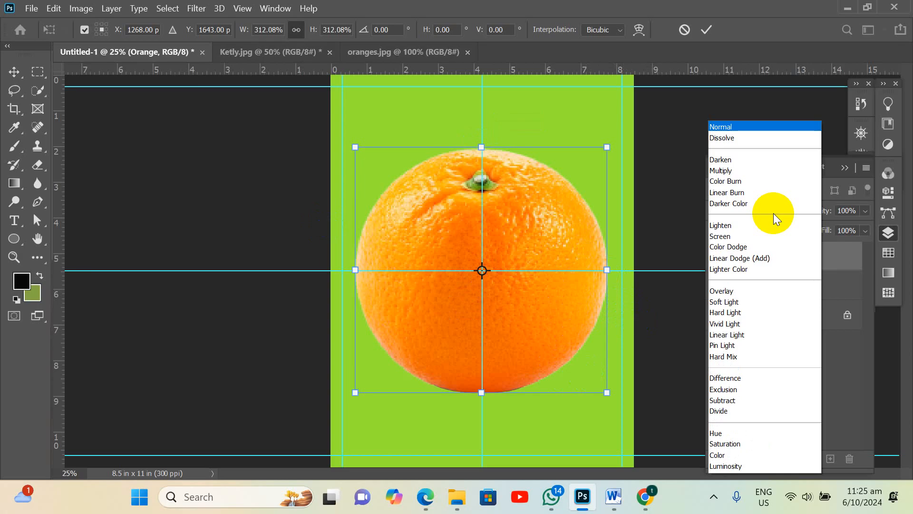
click(740, 172)
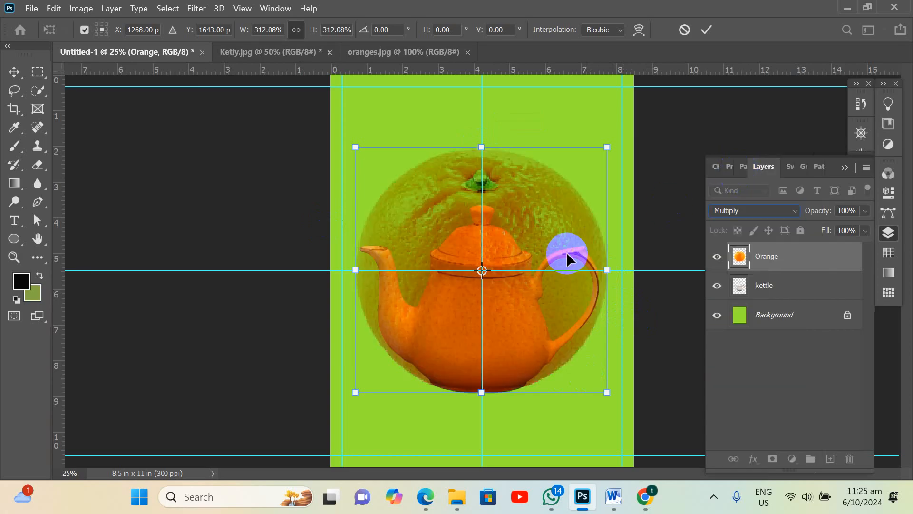
click(433, 261)
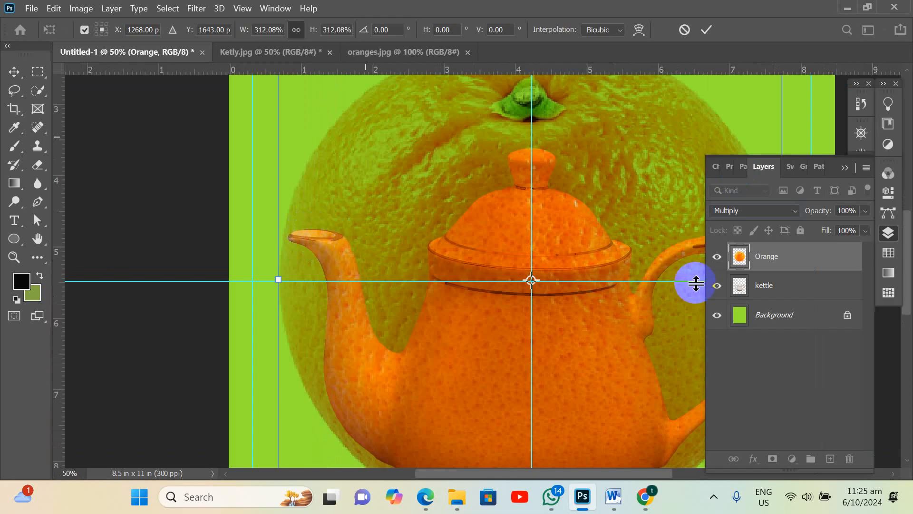
click(672, 257)
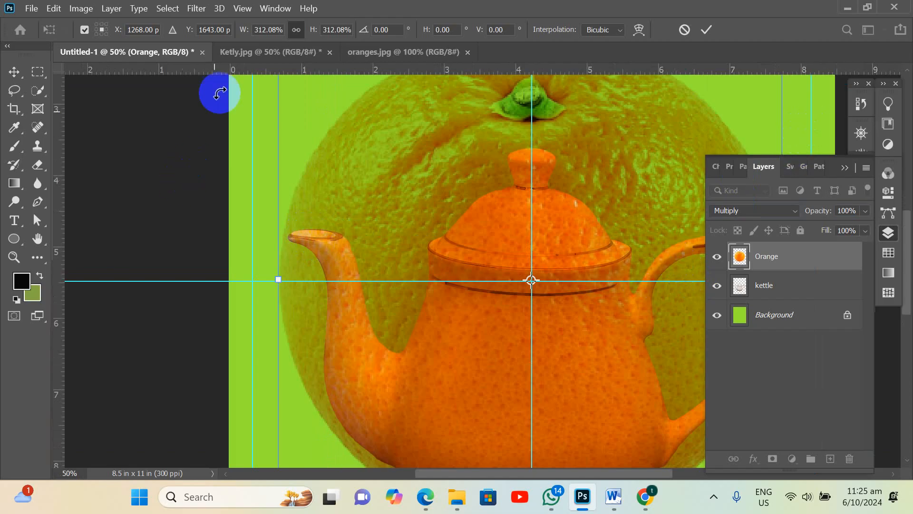
key(Return)
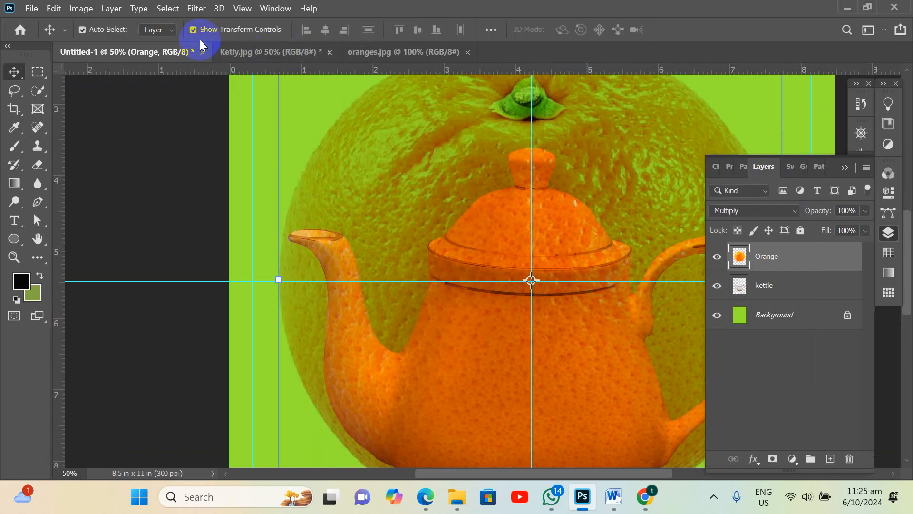
key(Tab)
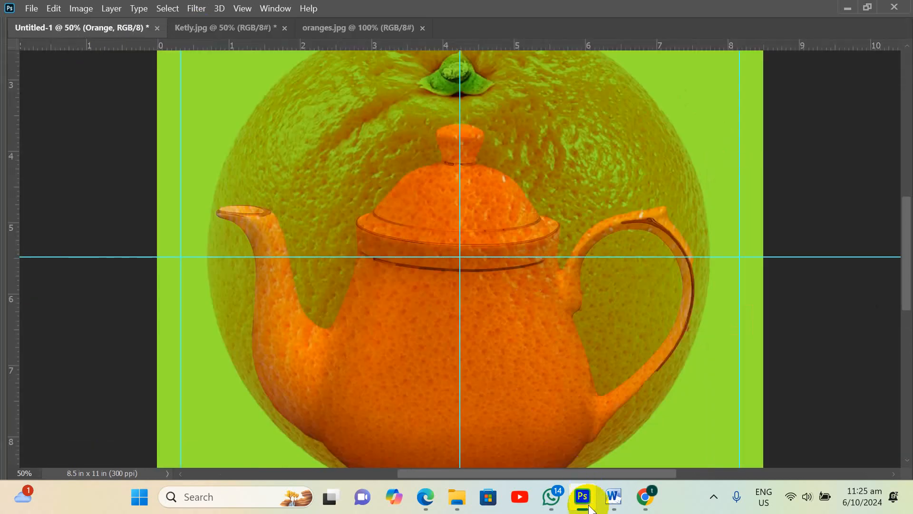
Check instruction 7 in Word, return to Photoshop and load the kettle layer's outline as a selection
click(609, 503)
scroll(480, 371, down, 1)
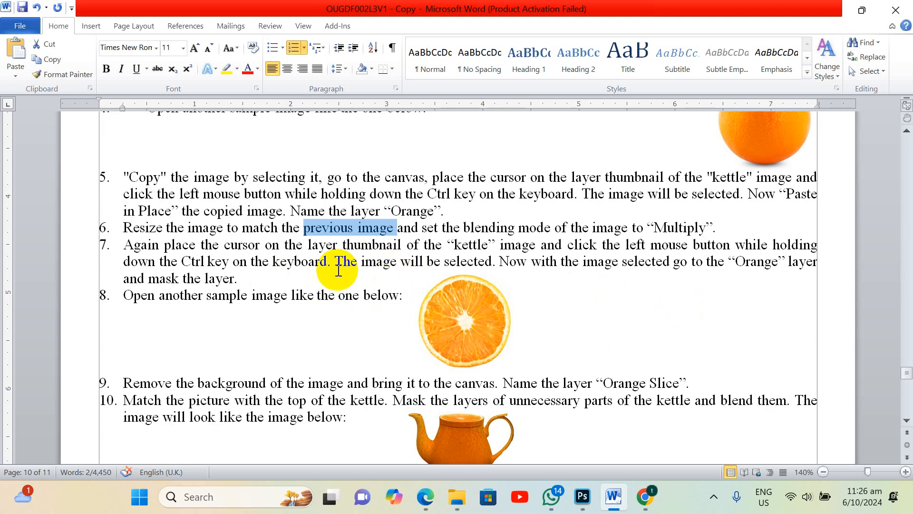
click(582, 497)
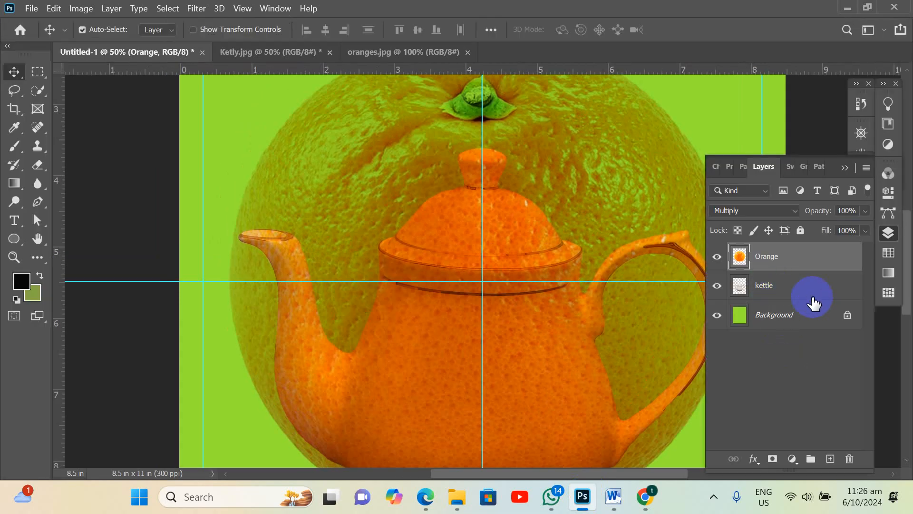
ctrl+click(741, 287)
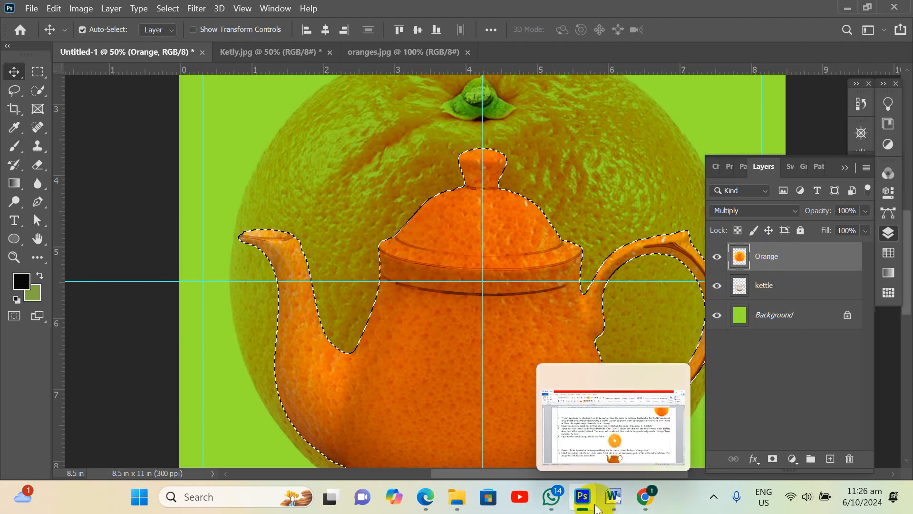
Recheck instruction 7 in Word, then in Photoshop mask the Orange layer with the kettle selection and inspect the masked kettle
click(608, 499)
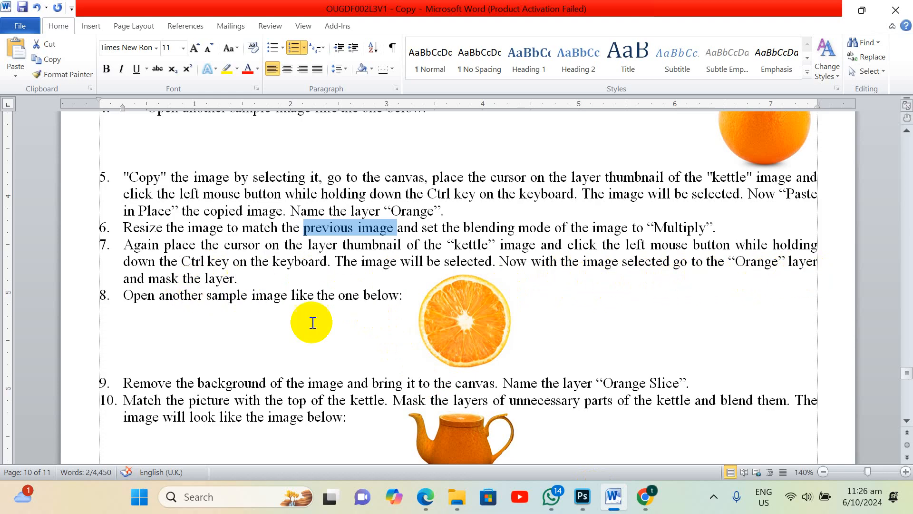
click(583, 498)
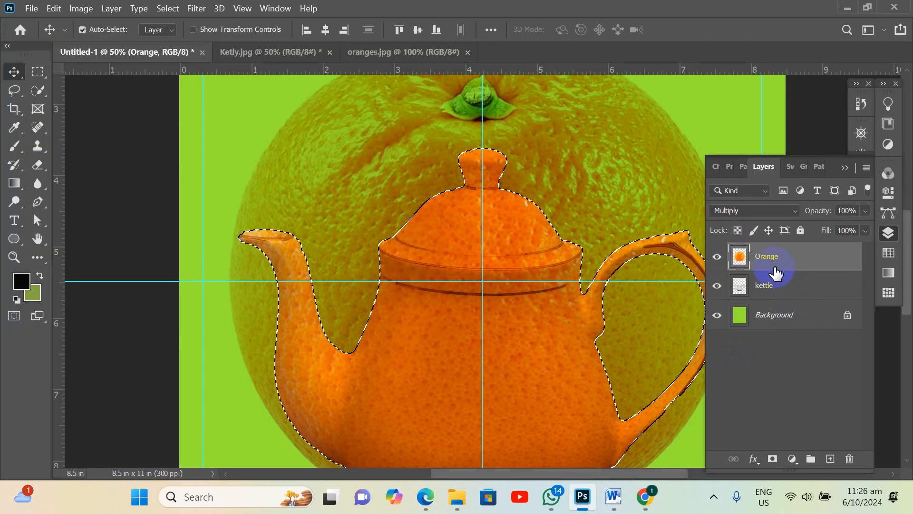
click(773, 458)
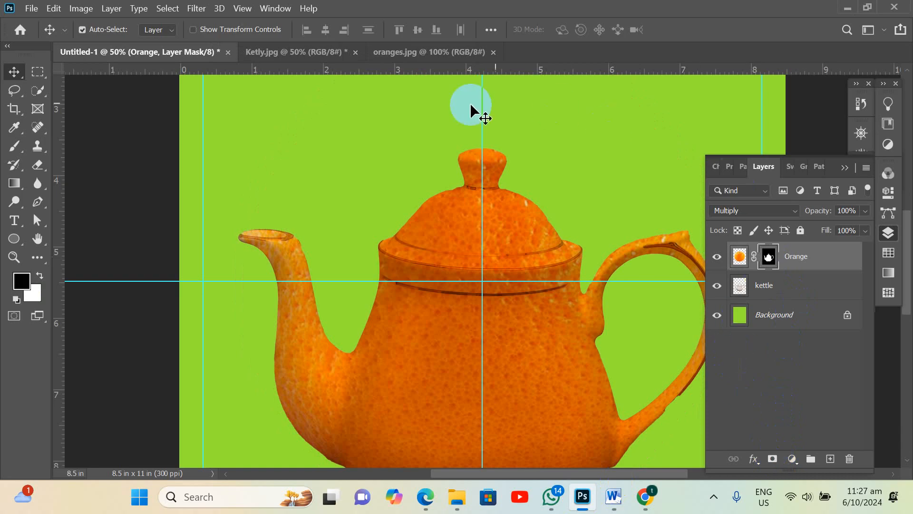
scroll(320, 362, down, 3)
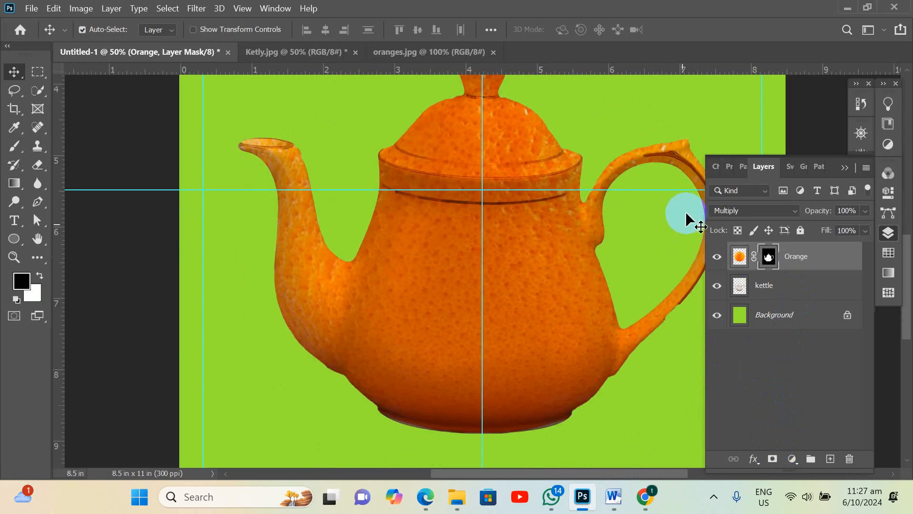
scroll(367, 202, up, 2)
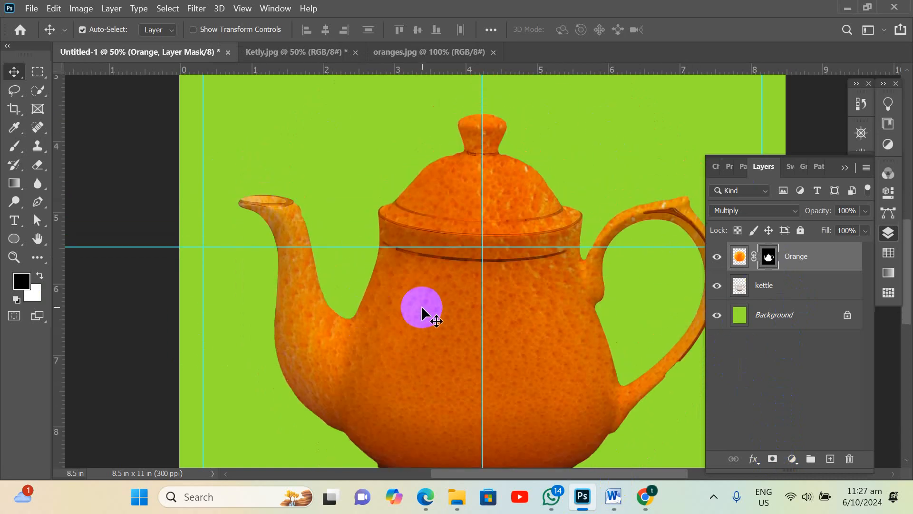
scroll(421, 311, down, 1)
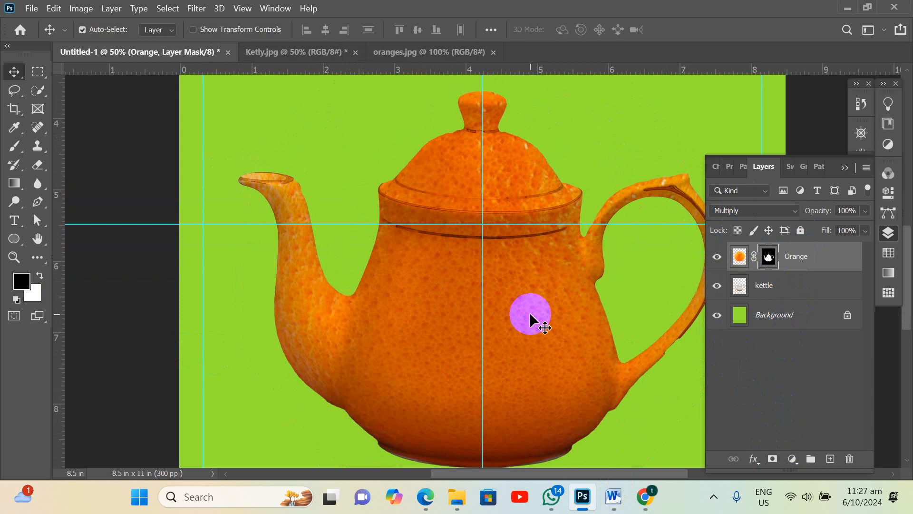
scroll(511, 295, down, 1)
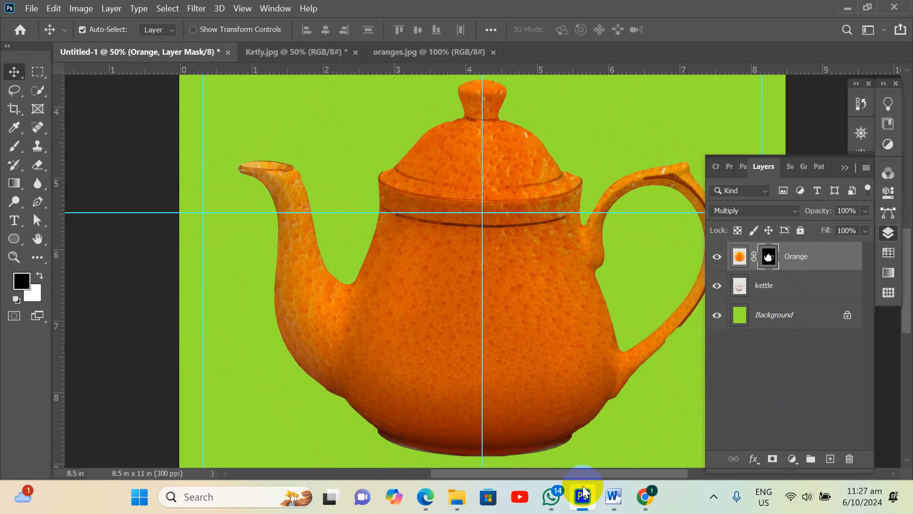
Check instruction 8 in Word, return to Photoshop and close the Ketly.jpg and oranges.jpg documents
click(613, 496)
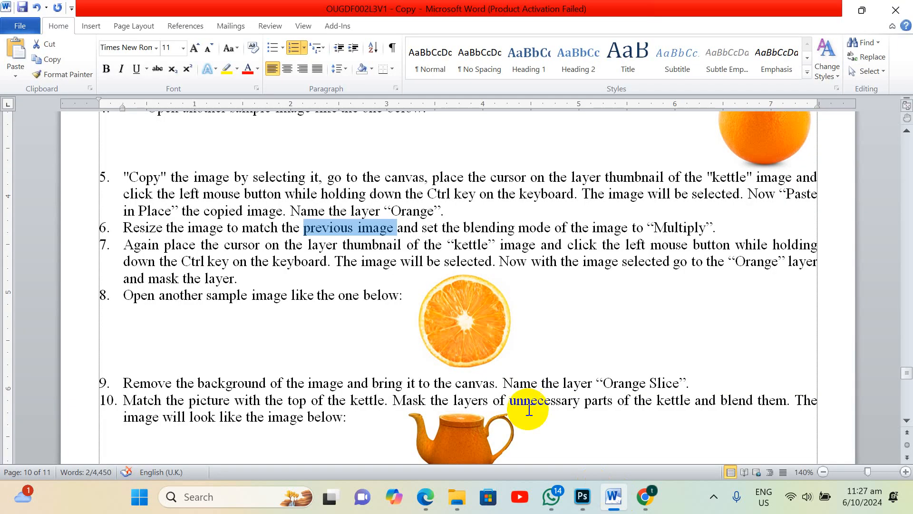
click(368, 309)
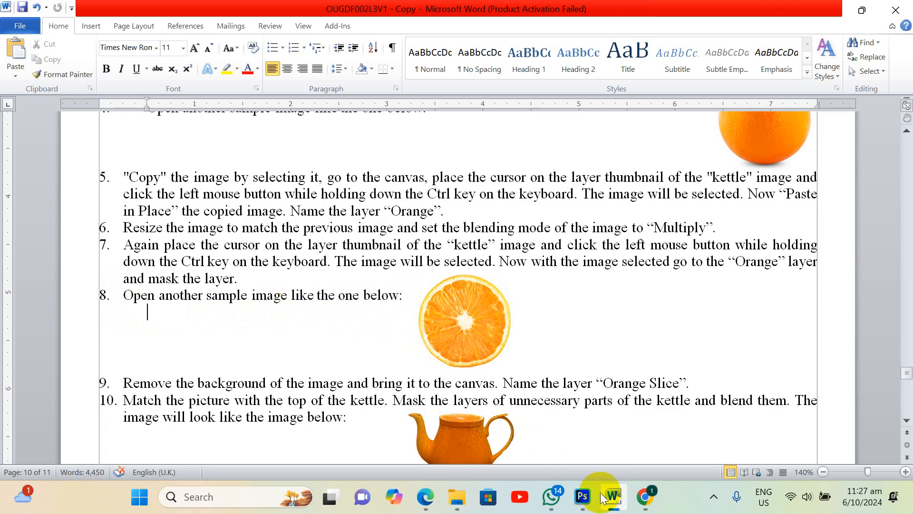
click(582, 496)
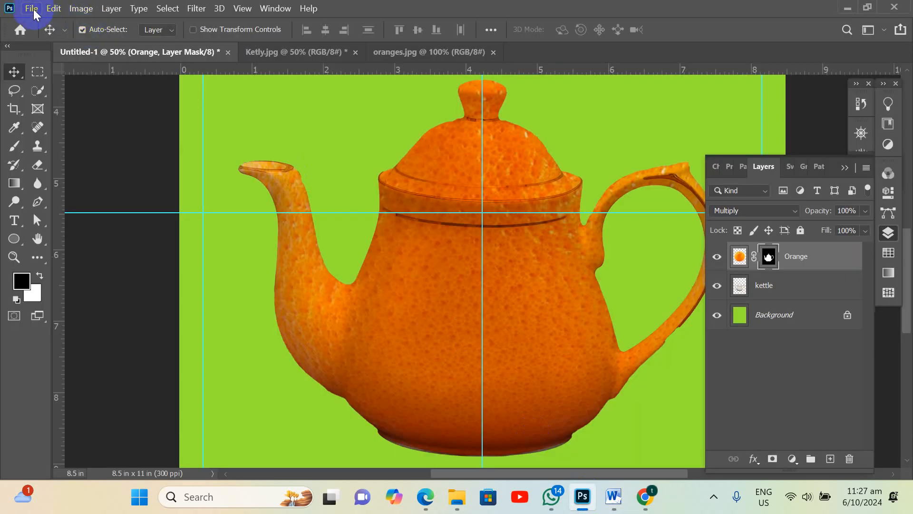
click(422, 54)
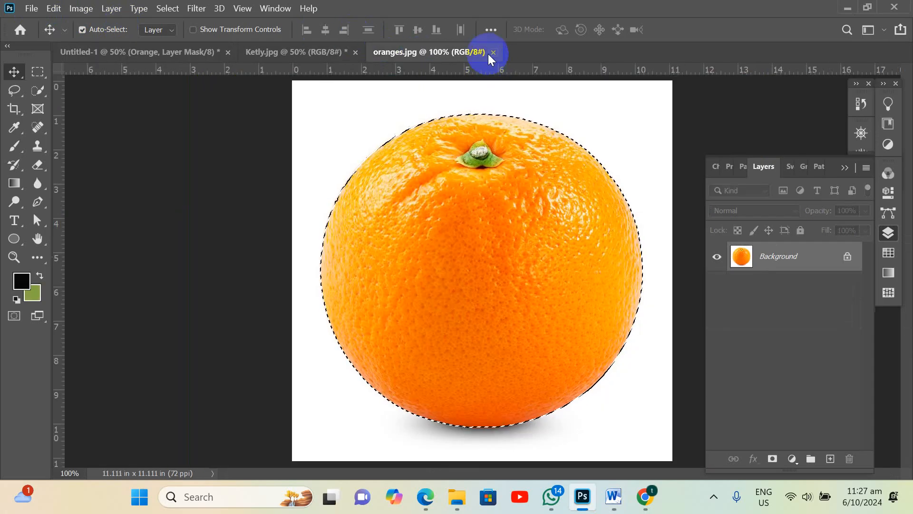
click(324, 50)
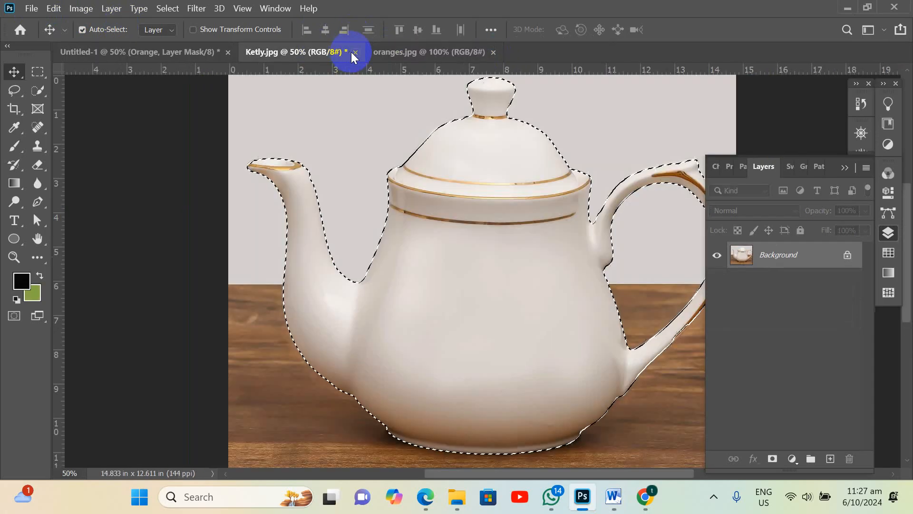
click(355, 52)
click(457, 199)
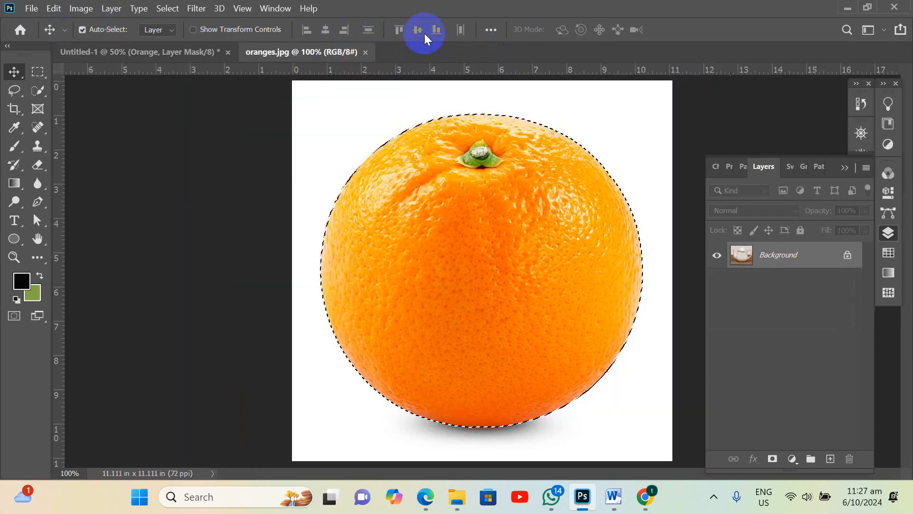
click(612, 496)
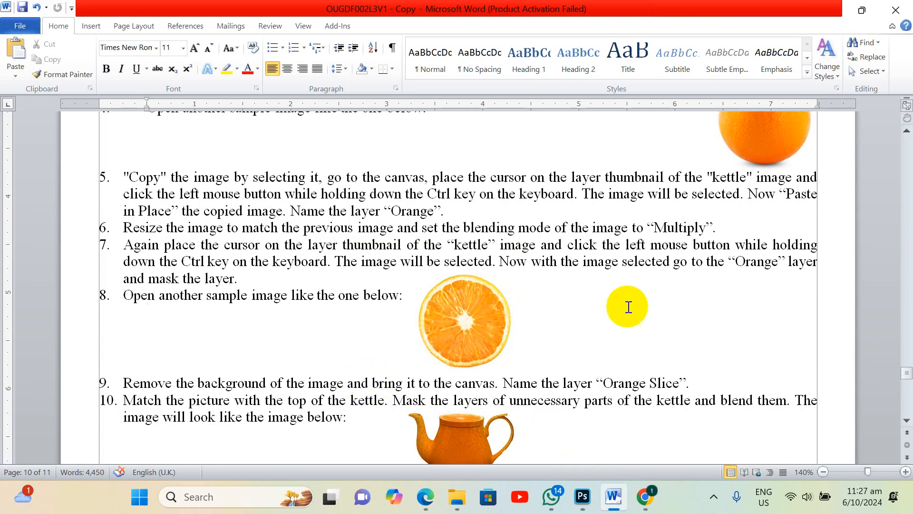
click(583, 496)
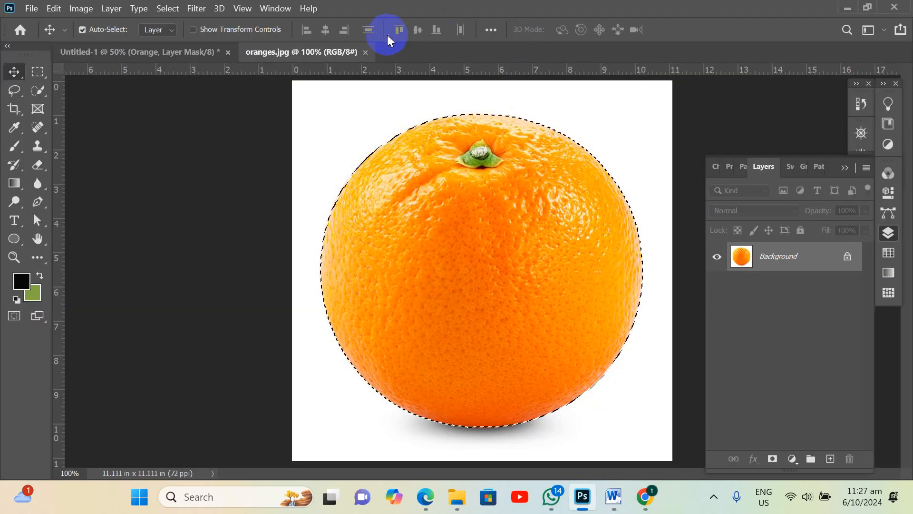
click(365, 53)
click(55, 10)
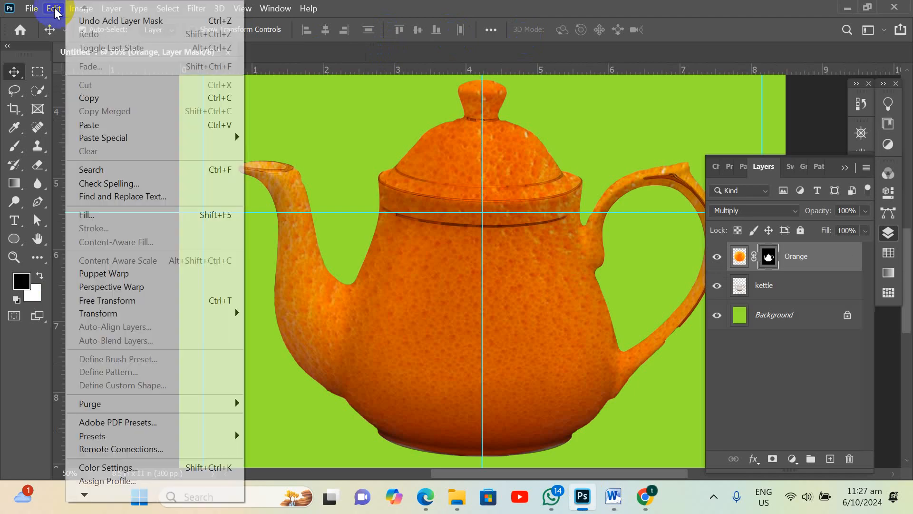
mouse_move(32, 9)
click(51, 38)
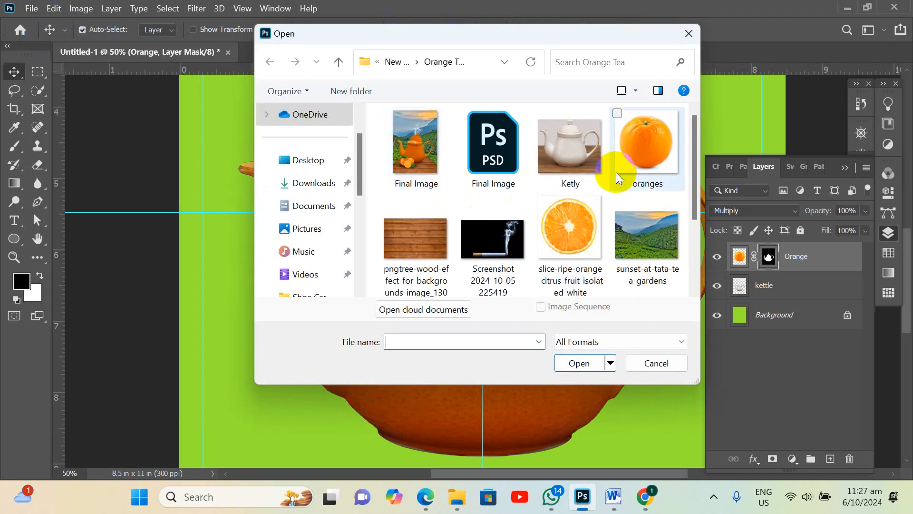
double_click(647, 169)
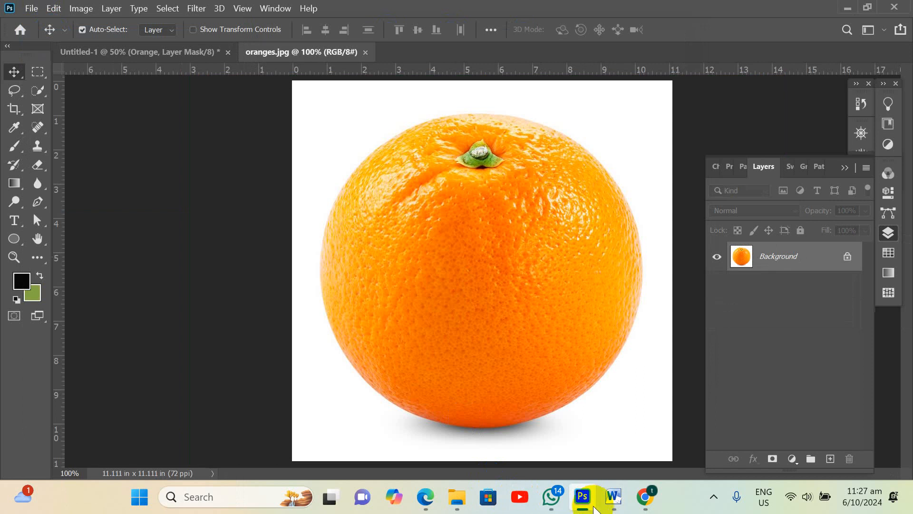
click(610, 504)
scroll(444, 388, down, 1)
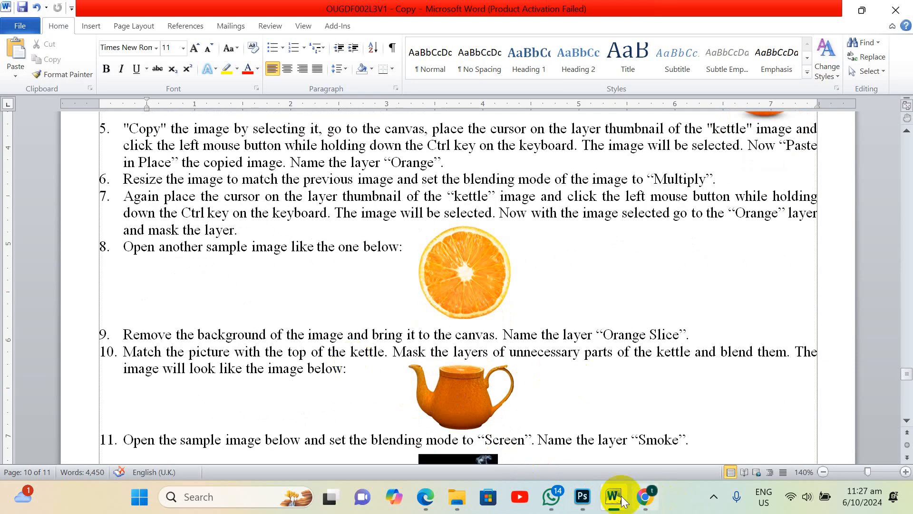
click(583, 496)
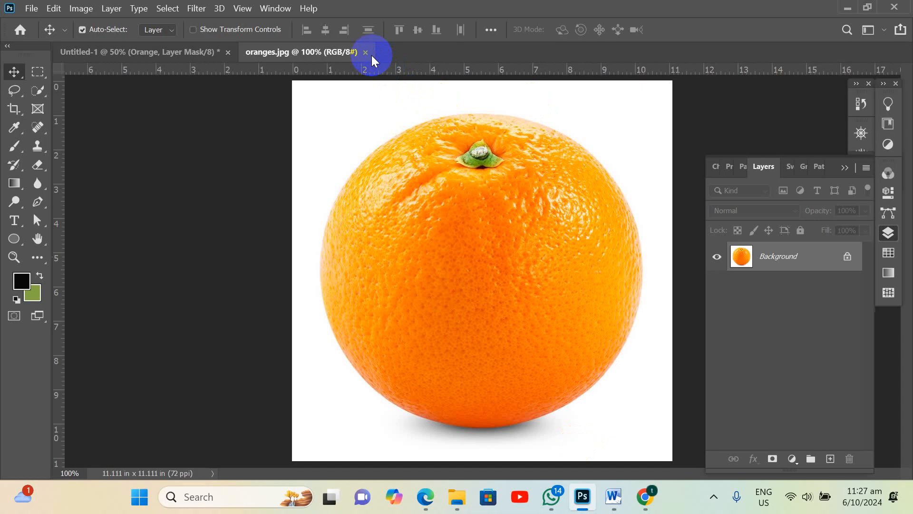
click(365, 52)
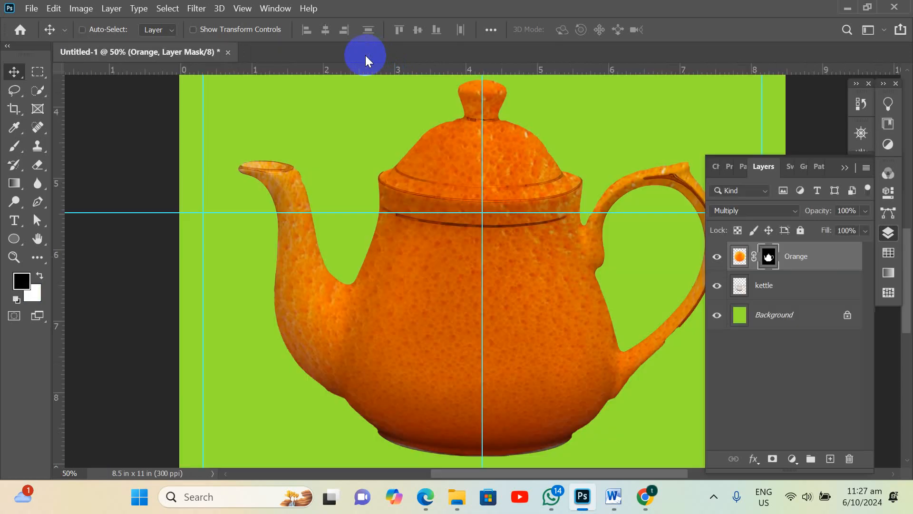
Open slice-ripe-orange-citrus-fruit-isolated-white.jpg, check instruction 9 onward in Word and return to Photoshop
key(ctrl+o)
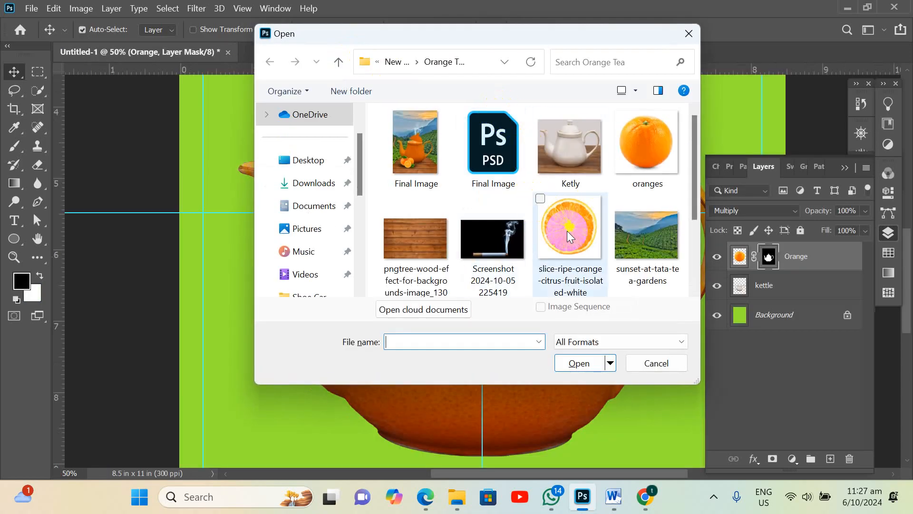
double_click(567, 231)
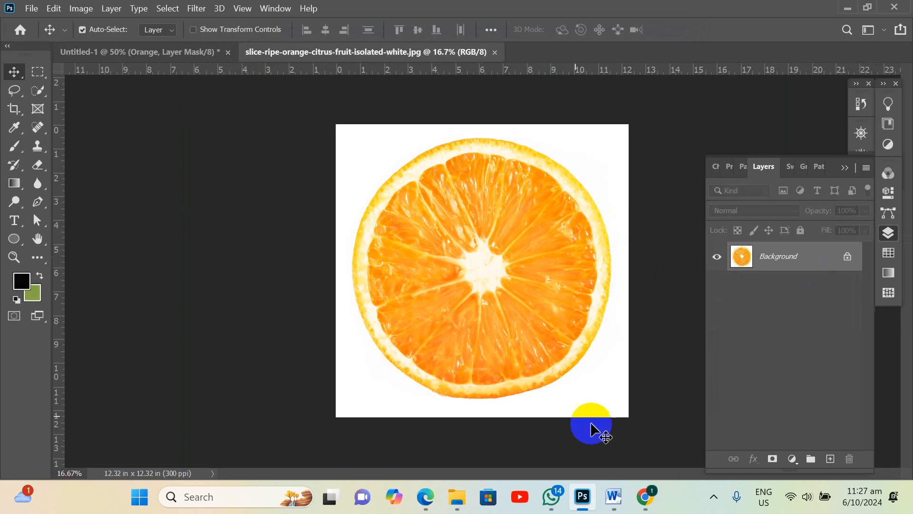
click(613, 496)
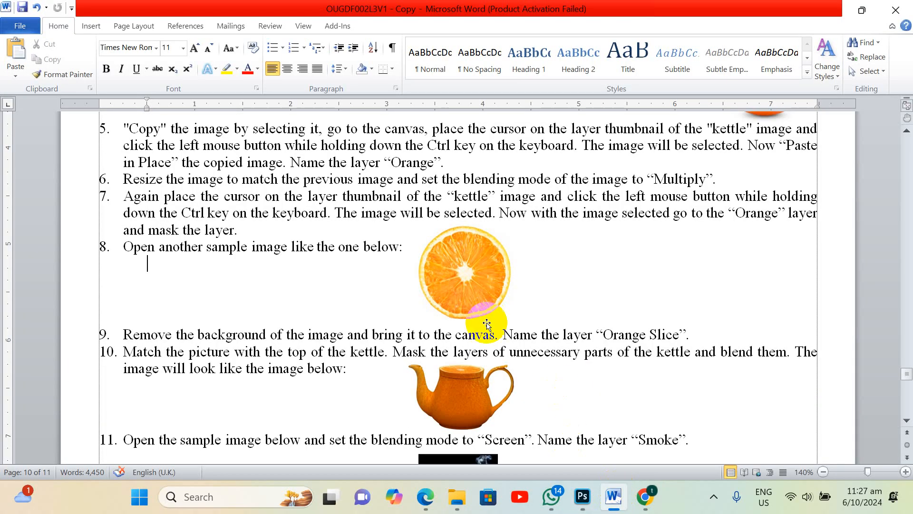
scroll(544, 312, down, 1)
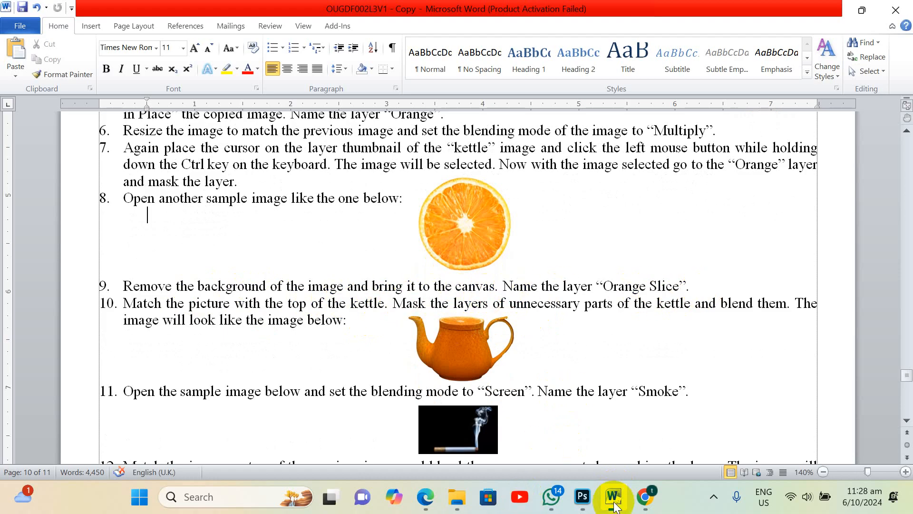
click(581, 496)
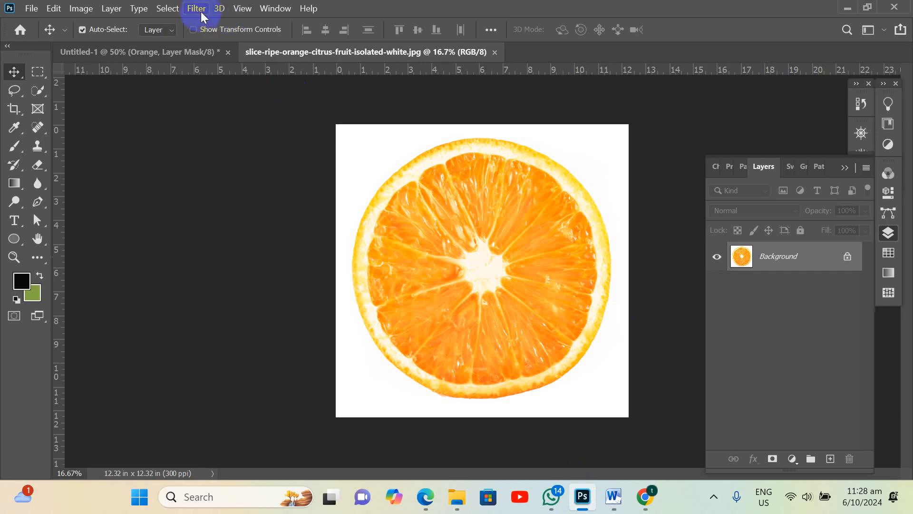
Select the orange slice without its white background and bring it onto the Untitled-1 canvas
click(172, 10)
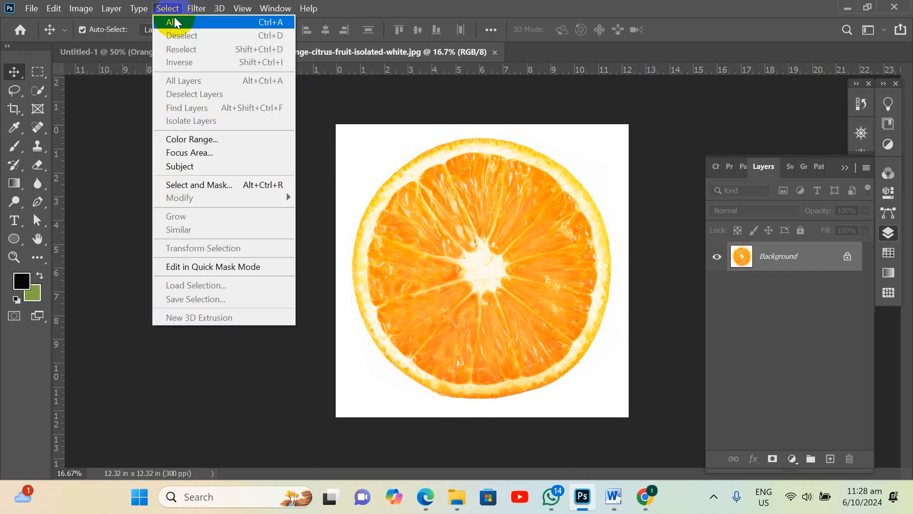
click(198, 166)
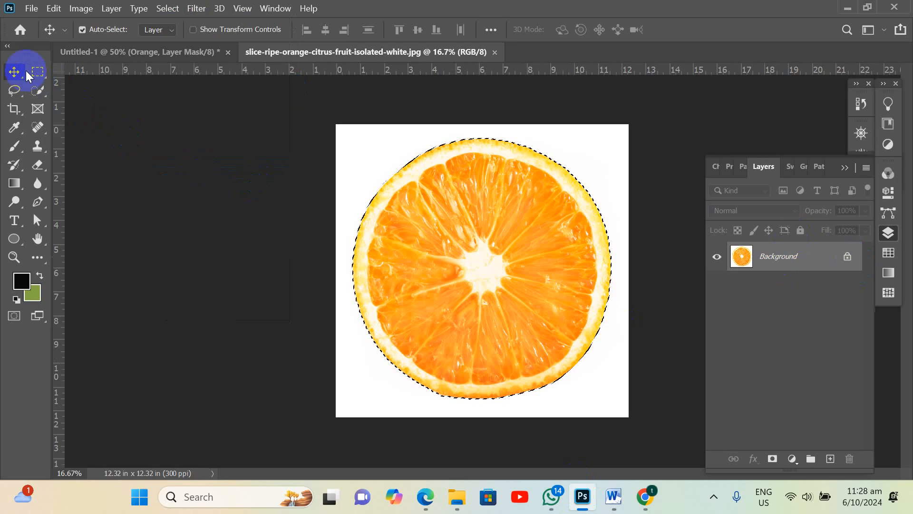
drag(507, 242, 497, 259)
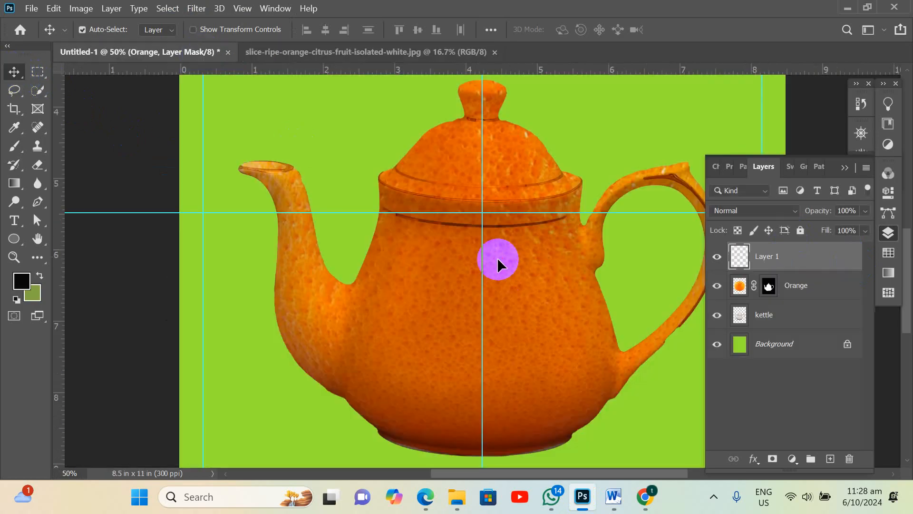
Scale the slice to 23.33%, centred on the vertical guide over the kettle, and name its layer Orange Slice
key(ctrl+minus)
key(ctrl+minus)
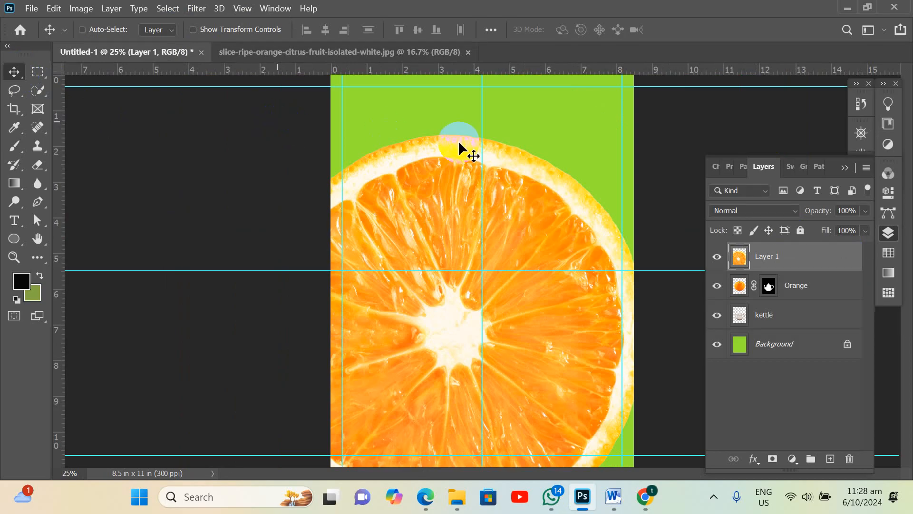
key(ctrl+t)
drag(452, 135, 496, 269)
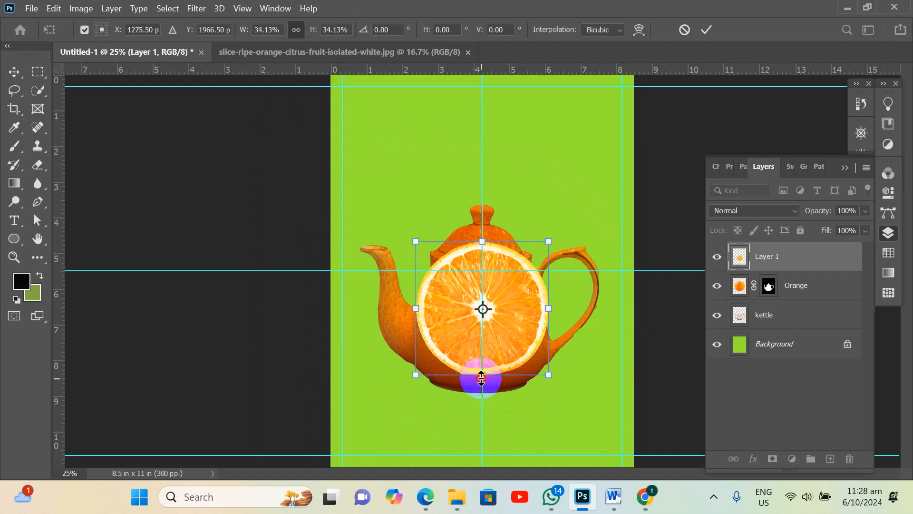
drag(480, 374, 478, 335)
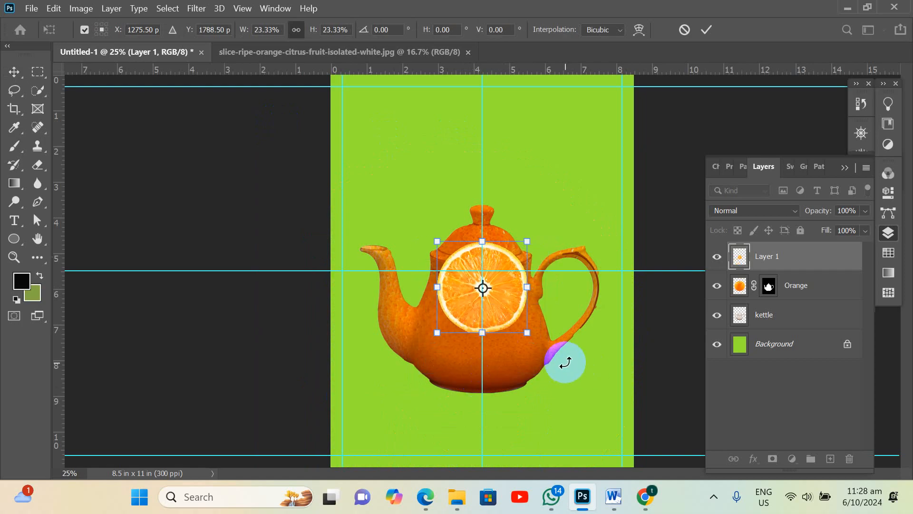
key(Return)
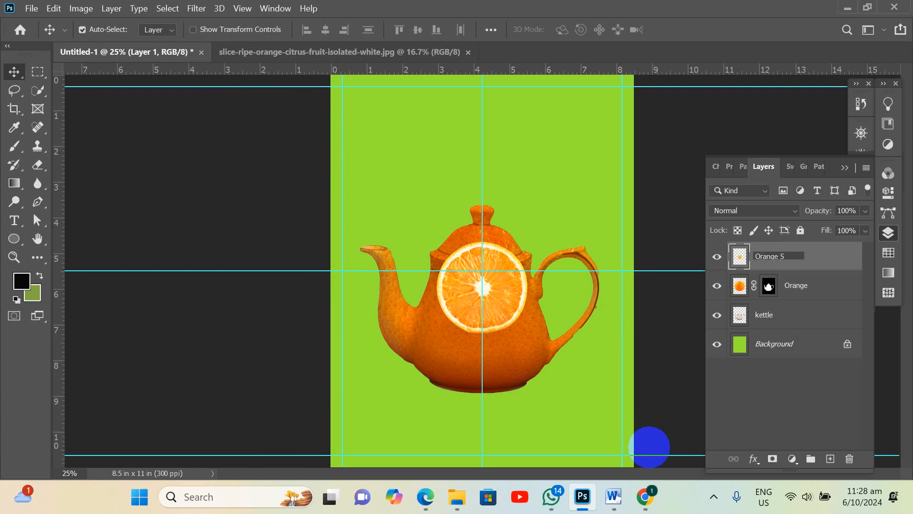
key(Return)
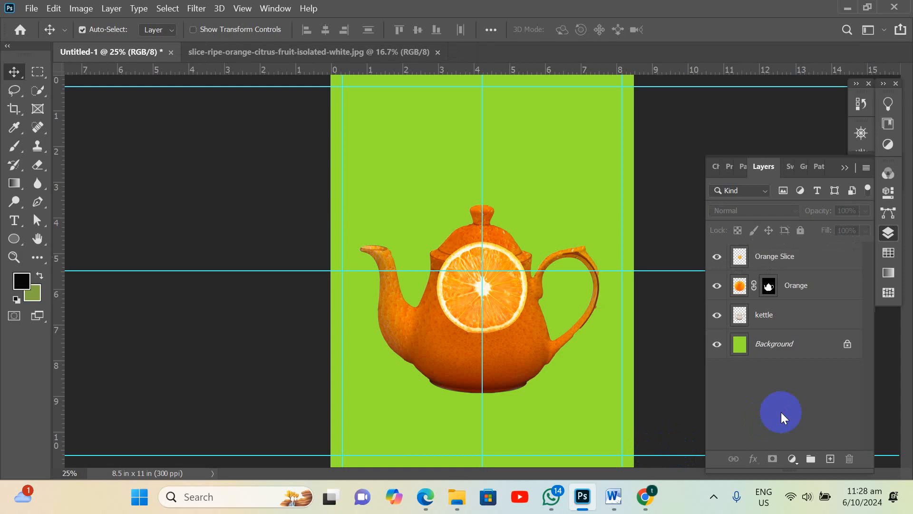
Check instruction 10 and its sample kettle picture in Word, then return to Photoshop
click(613, 496)
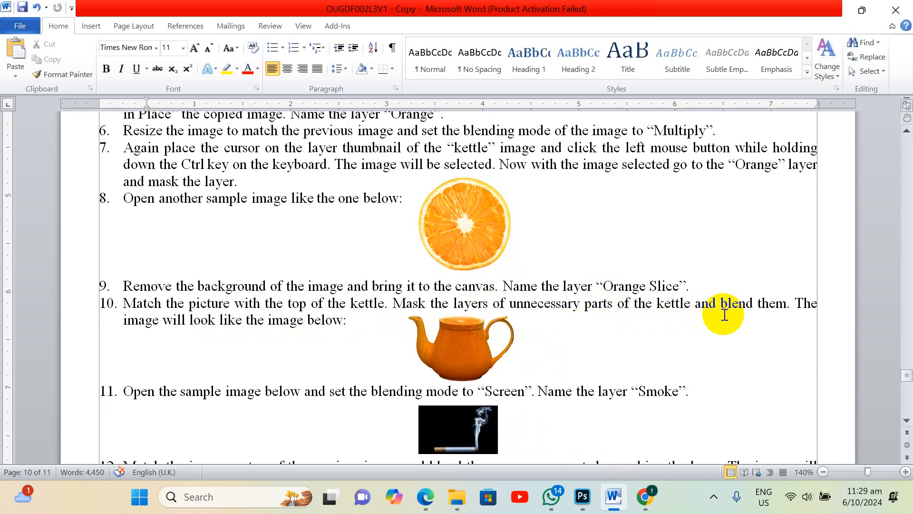
click(487, 305)
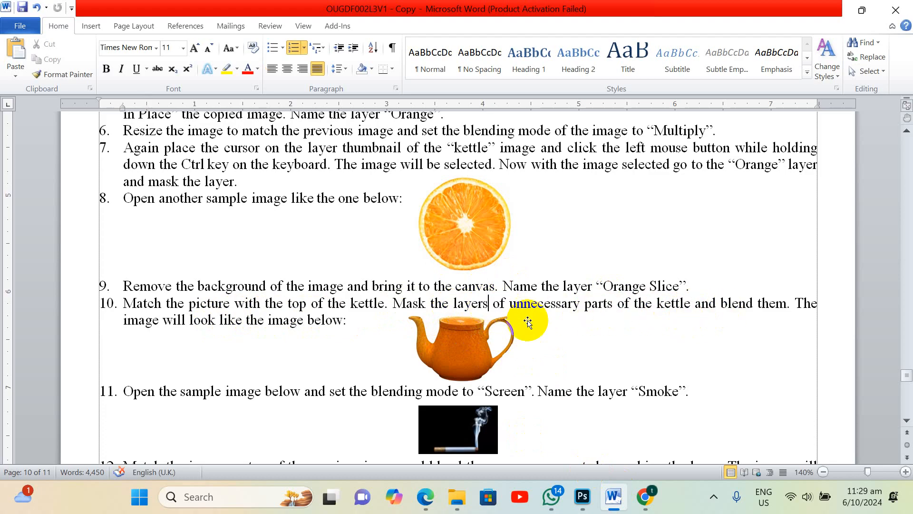
scroll(601, 340, down, 2)
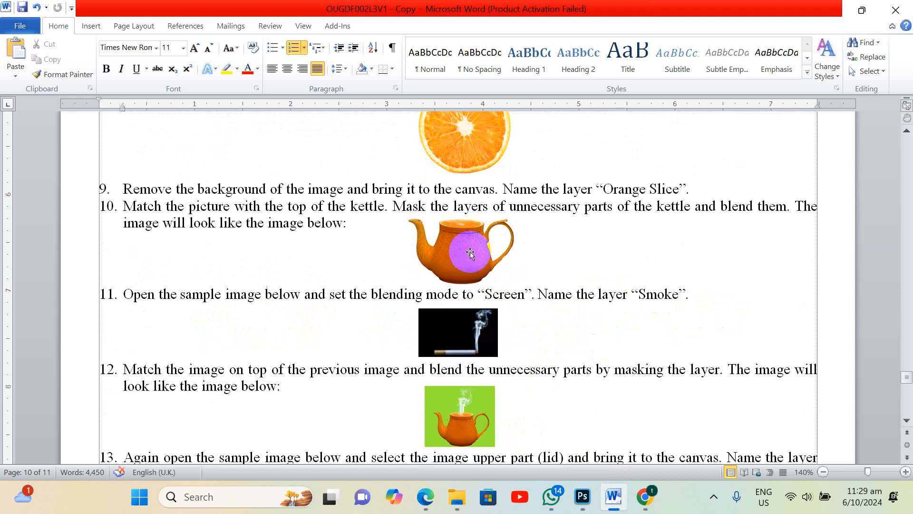
scroll(471, 252, up, 1)
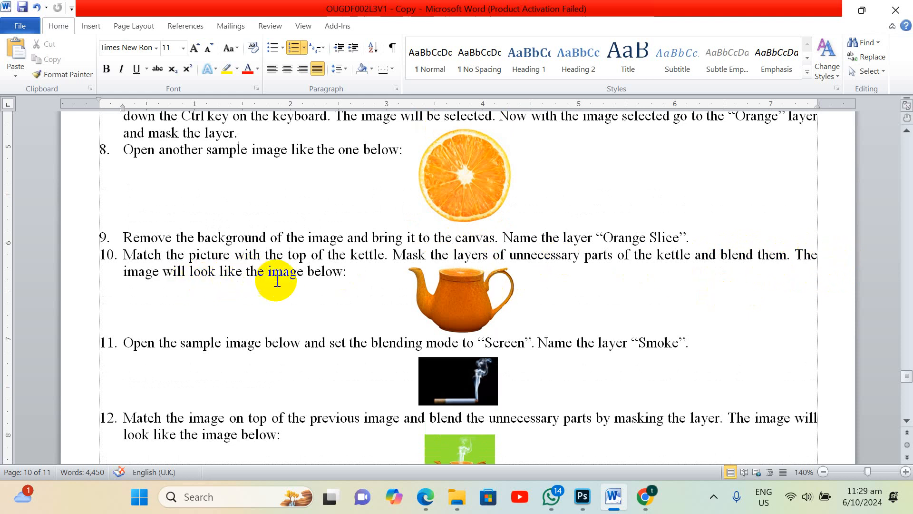
click(466, 298)
click(547, 305)
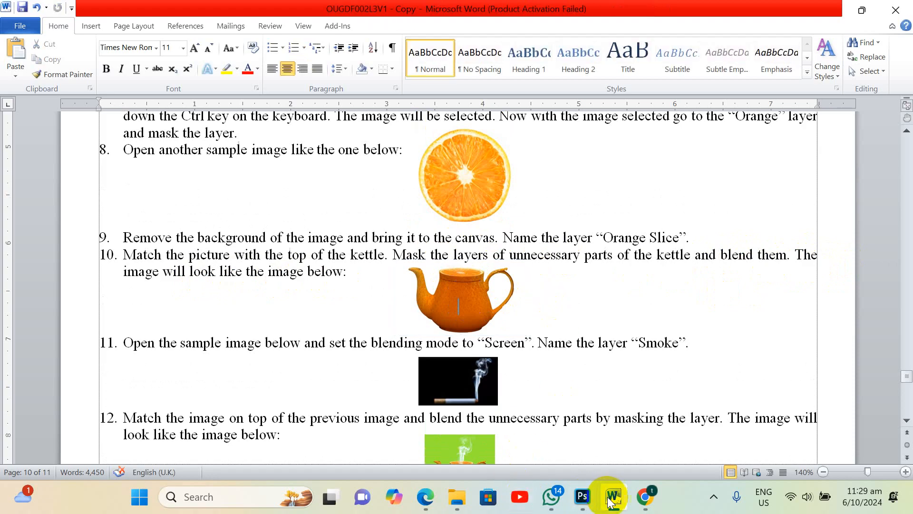
click(583, 497)
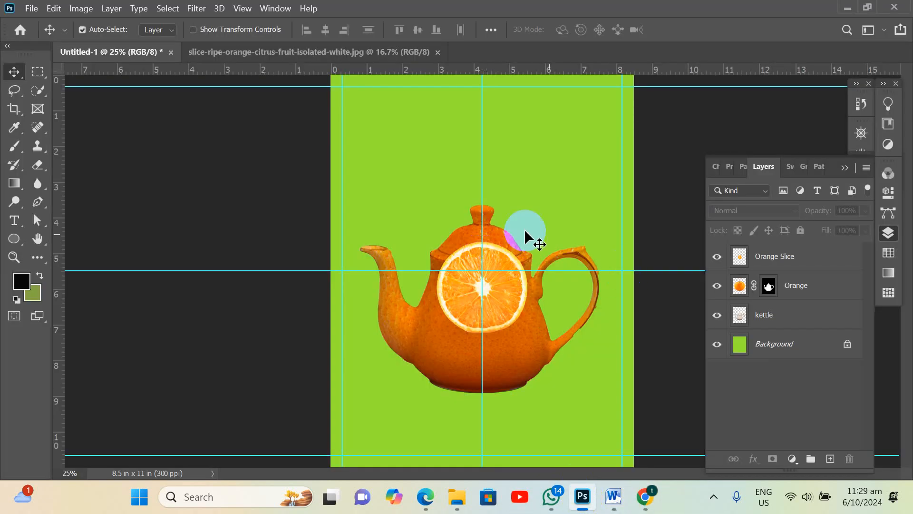
Flatten the Orange Slice into an ellipse on the kettle's rim, about 110.36% wide and 27.70% high
click(480, 277)
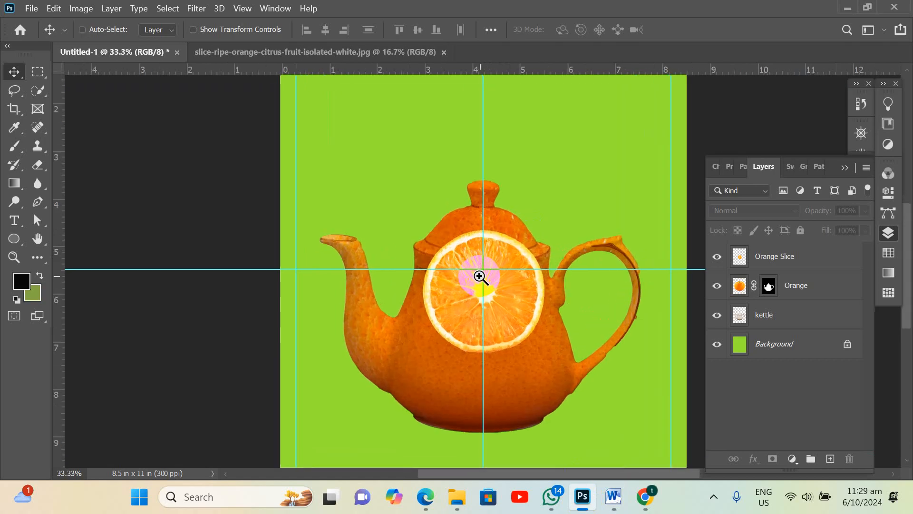
click(481, 274)
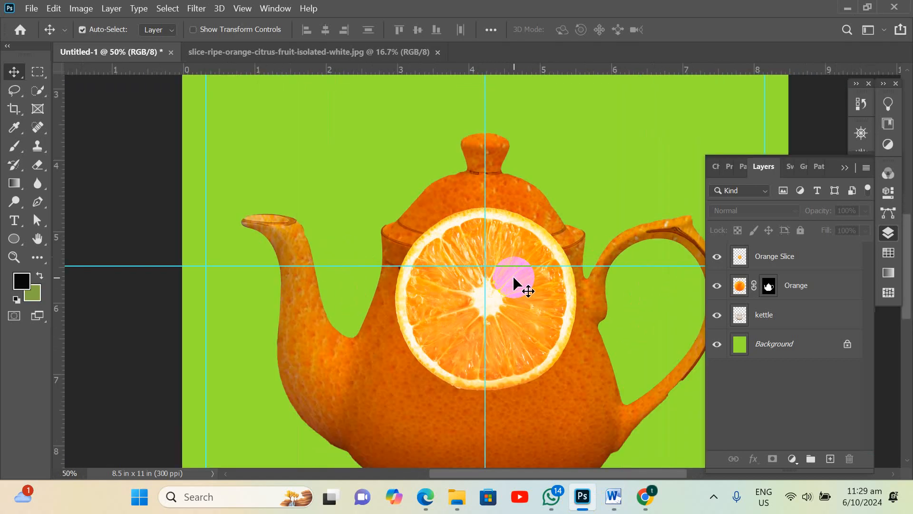
click(508, 259)
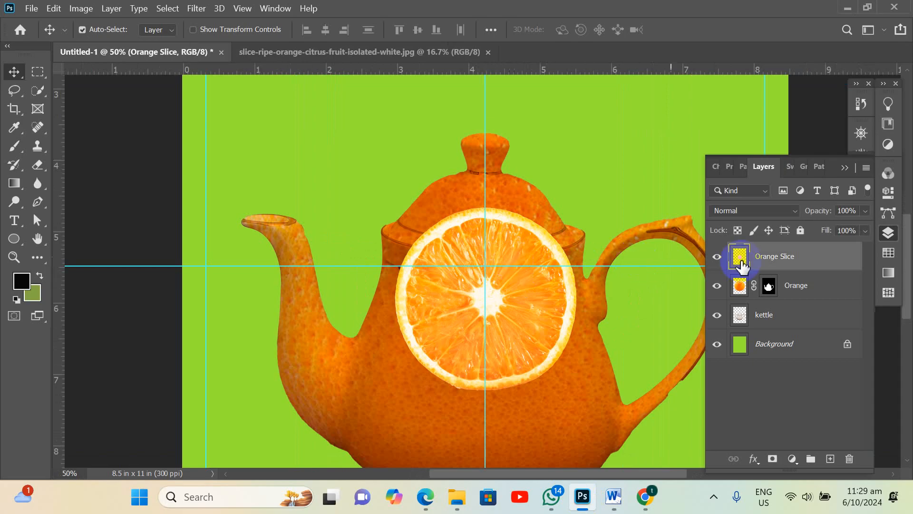
key(ctrl+t)
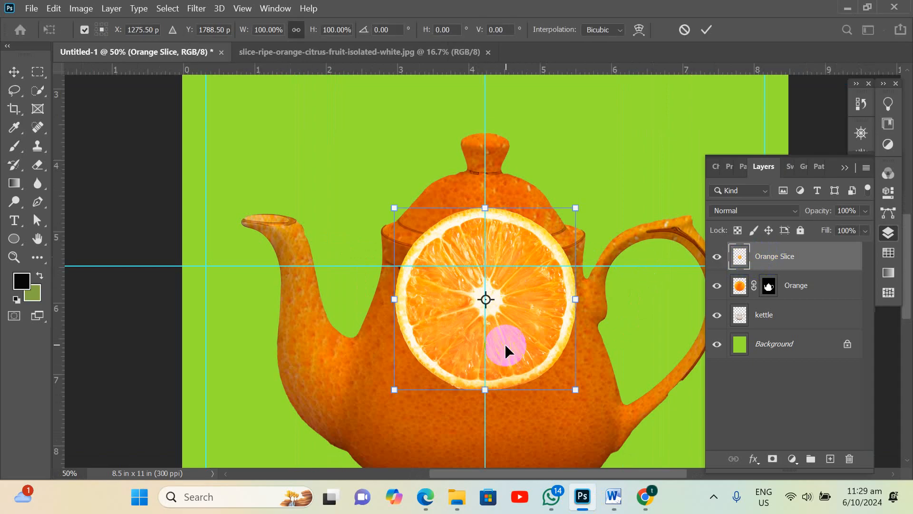
drag(484, 389, 506, 251)
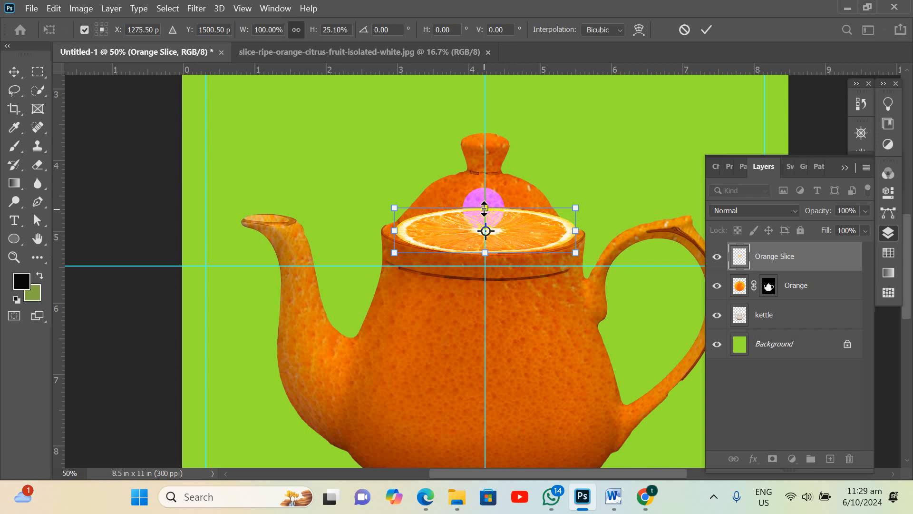
drag(485, 208, 485, 237)
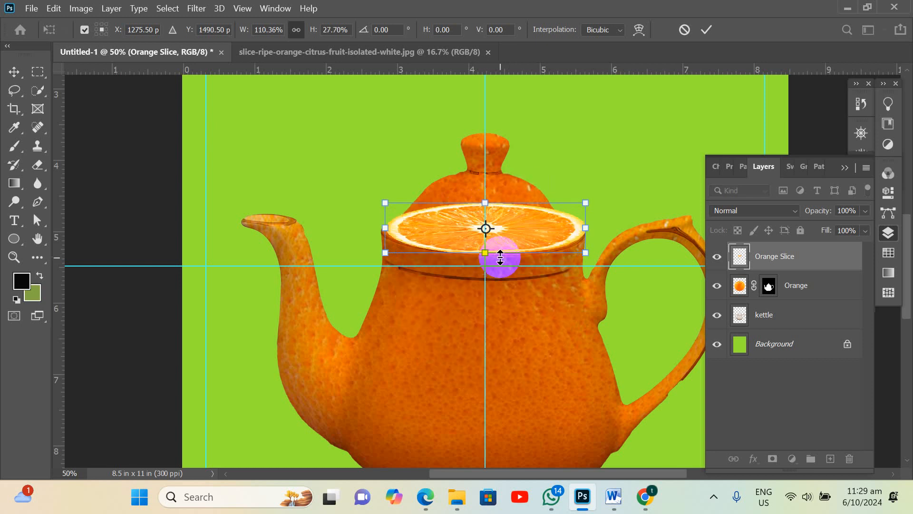
Nudge the Orange Slice to X 1268.50 px, Y 1493.50 px on the kettle's rim and switch the transform to Warp
ctrl+click(526, 240)
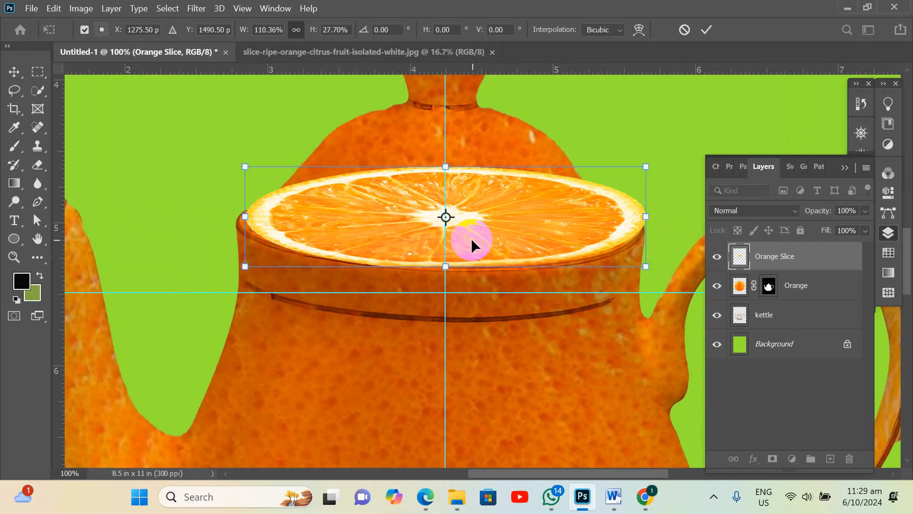
key(Left)
key(Left)
key(Left)
key(Left)
key(Left)
key(Left)
key(Left)
key(Down)
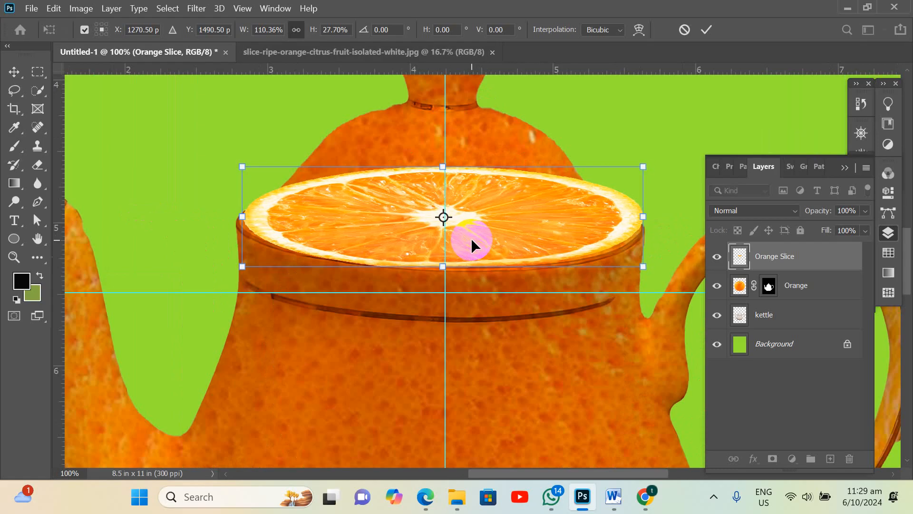
key(Down)
key(Down)
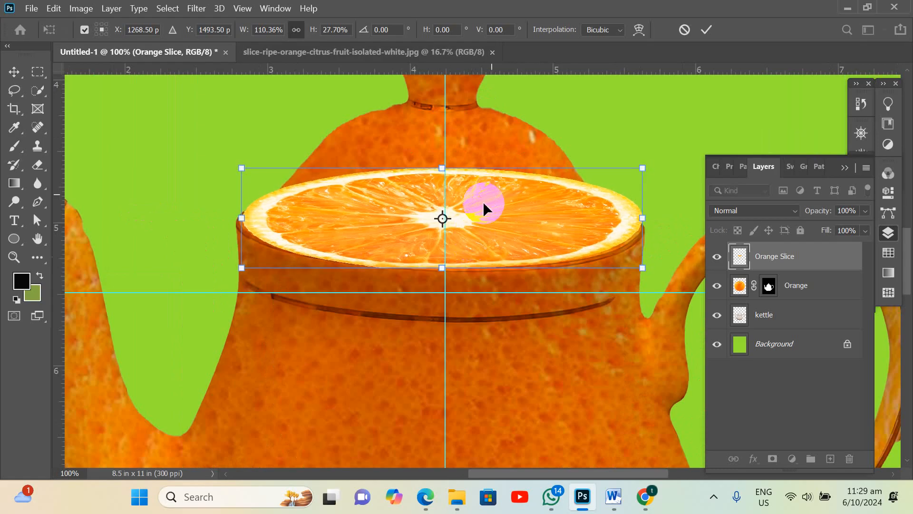
right_click(483, 226)
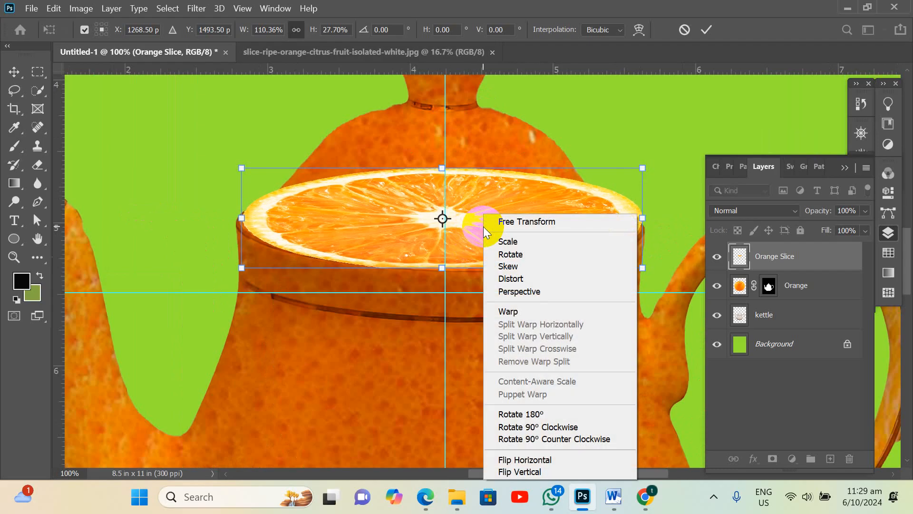
click(533, 312)
right_click(532, 232)
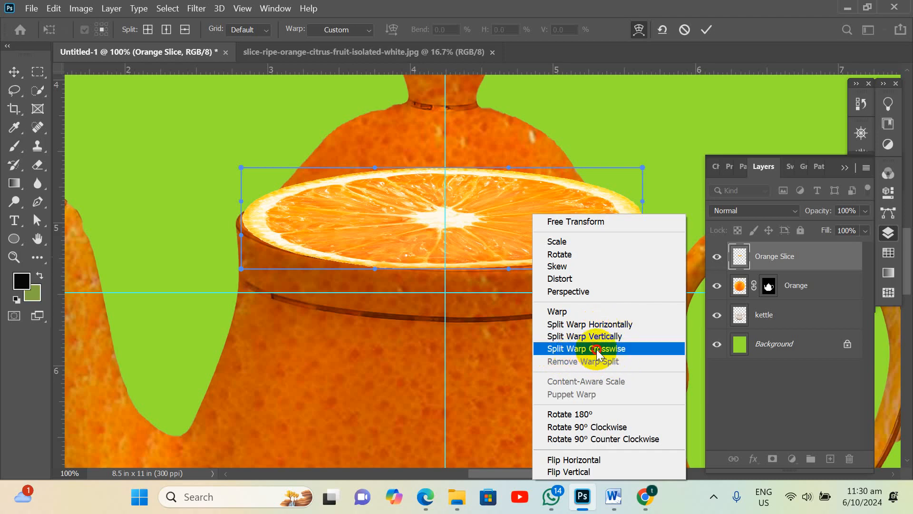
click(597, 349)
click(560, 250)
drag(559, 254, 630, 256)
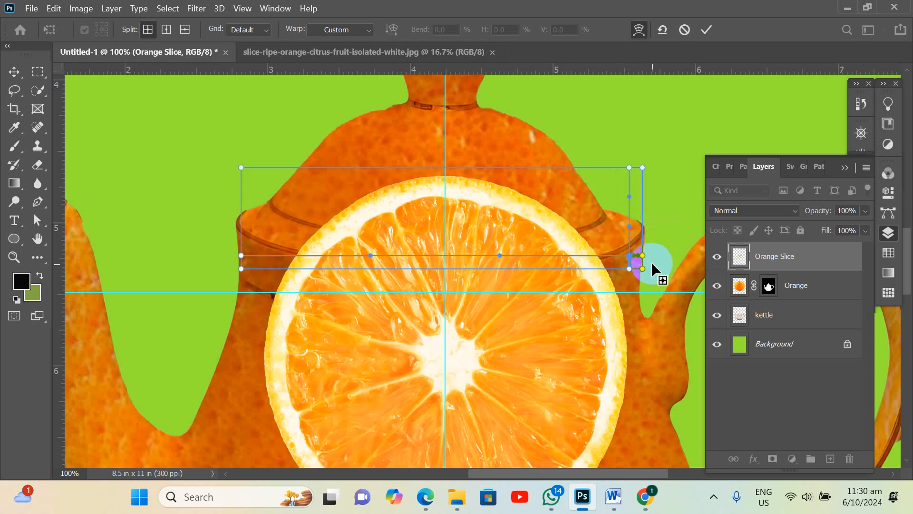
key(ctrl+z)
Warp the slice's right edge towards the curve of the kettle's rim and undo the last distortion
click(608, 252)
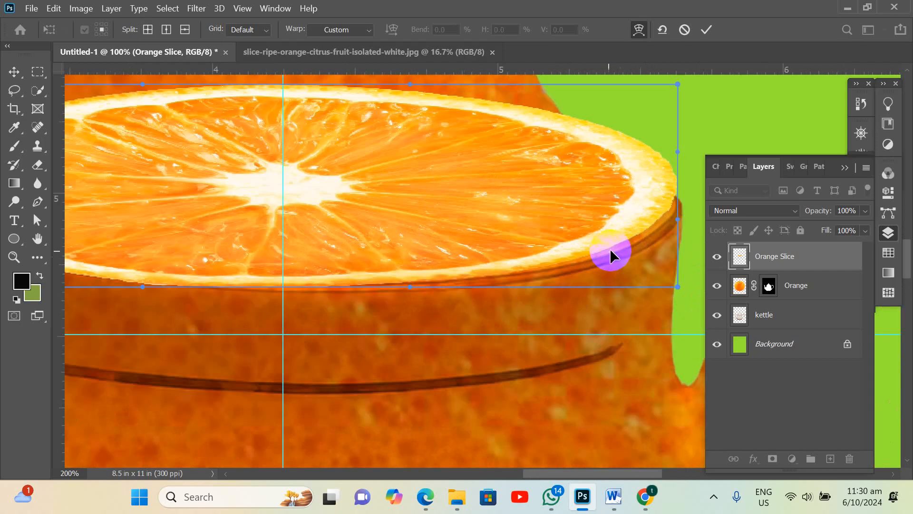
mouse_move(632, 245)
mouse_down()
mouse_move(644, 262)
mouse_move(655, 224)
mouse_move(656, 234)
mouse_move(622, 257)
mouse_up()
drag(635, 213, 660, 229)
drag(353, 181, 382, 155)
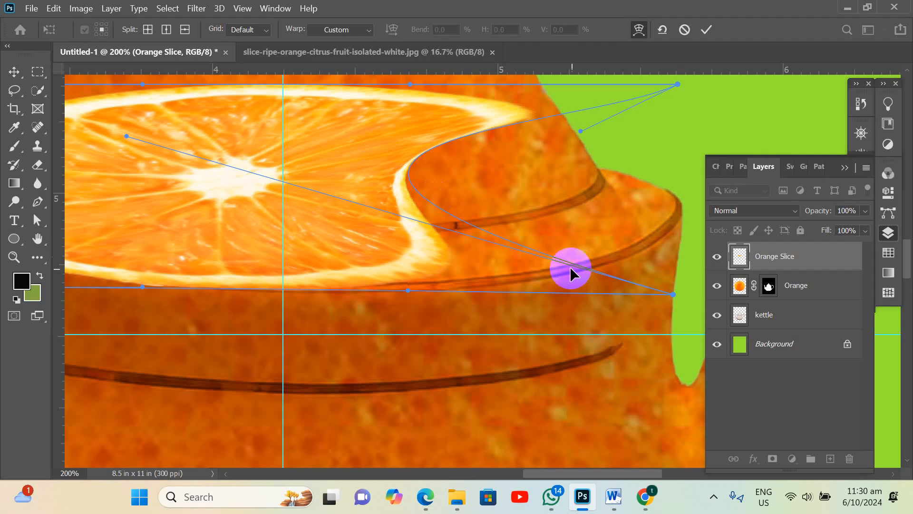
key(ctrl+z)
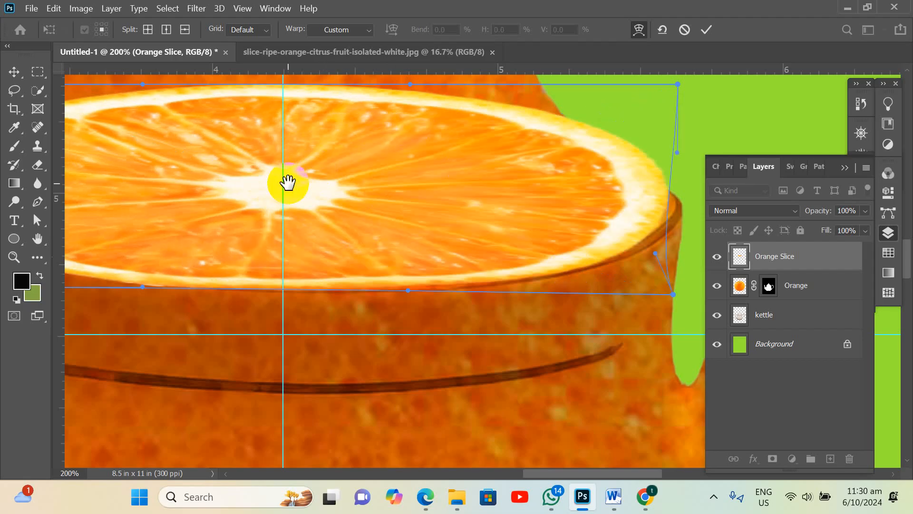
Warp the slice's left and upper edges outward to cover the left side and back of the kettle's rim
drag(285, 183, 485, 246)
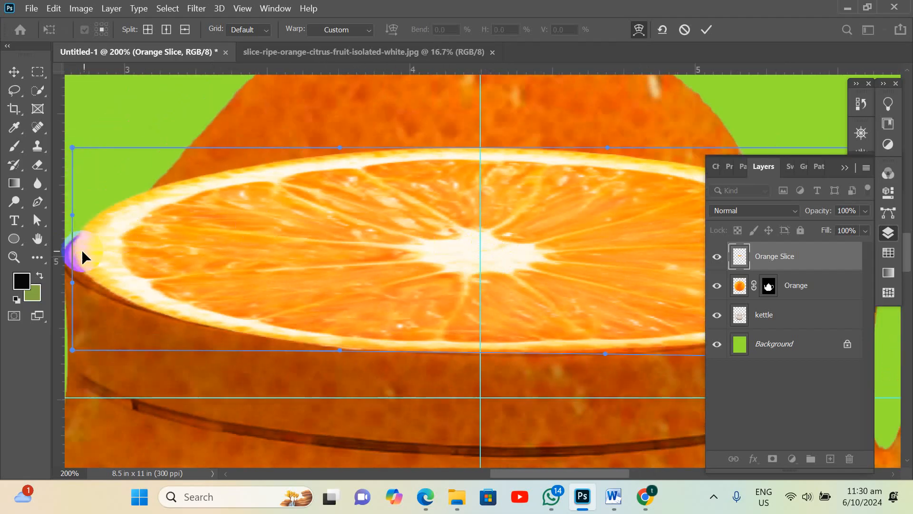
drag(81, 249, 72, 264)
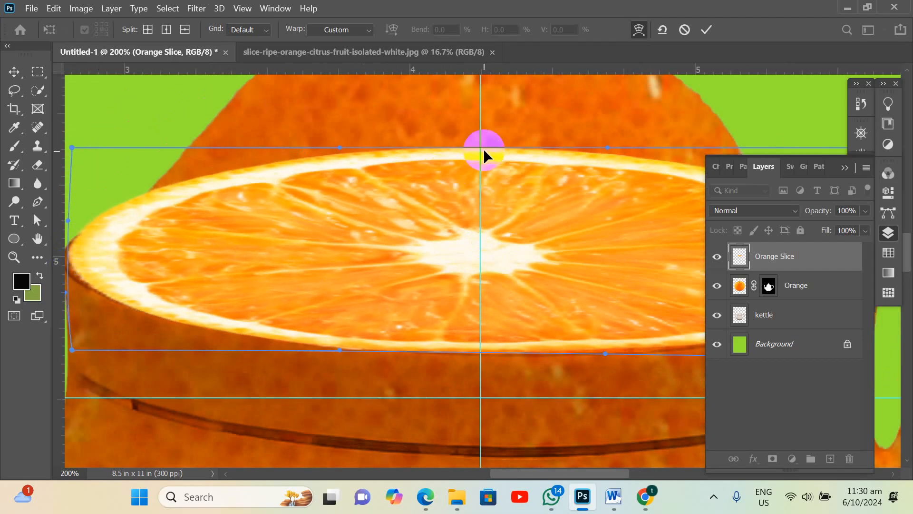
drag(484, 148, 483, 139)
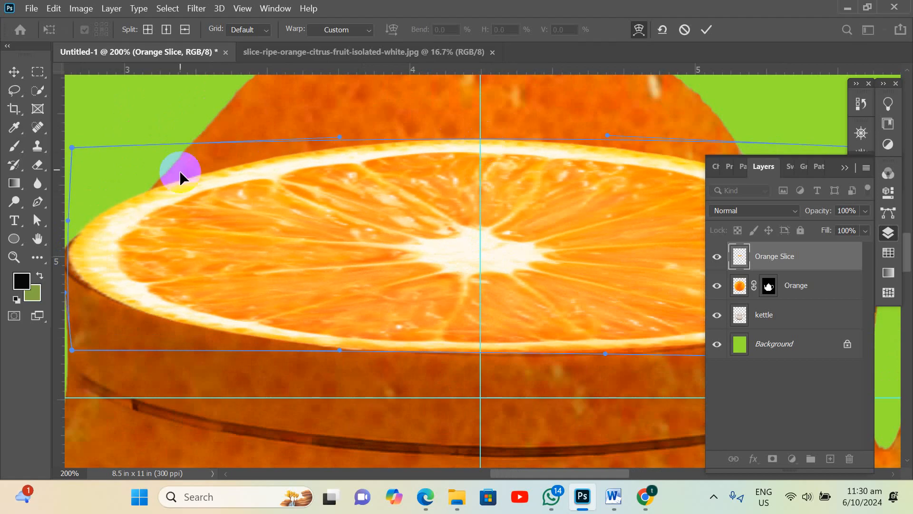
drag(180, 173, 176, 183)
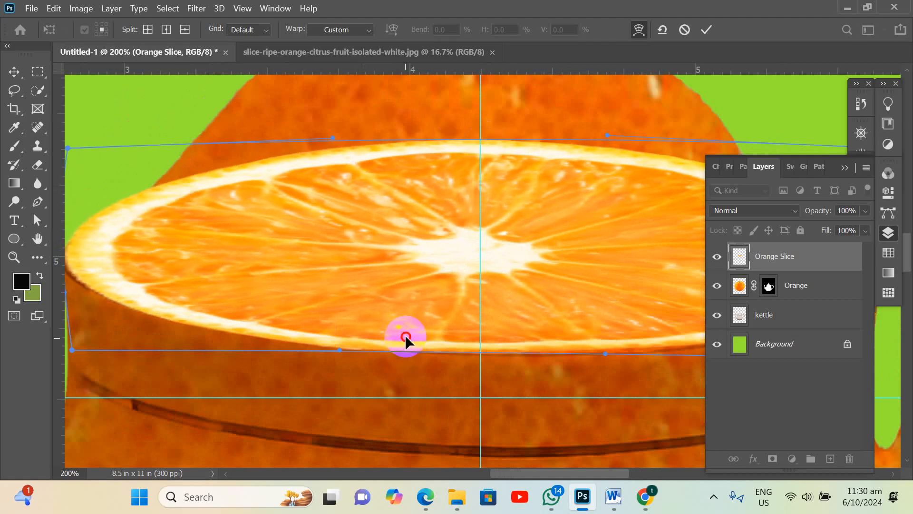
Warp the Orange Slice's front and right edges to follow the curve of the kettle's rim
drag(404, 335, 405, 332)
drag(316, 322, 291, 312)
drag(603, 338, 594, 339)
drag(388, 325, 475, 330)
key(Tab)
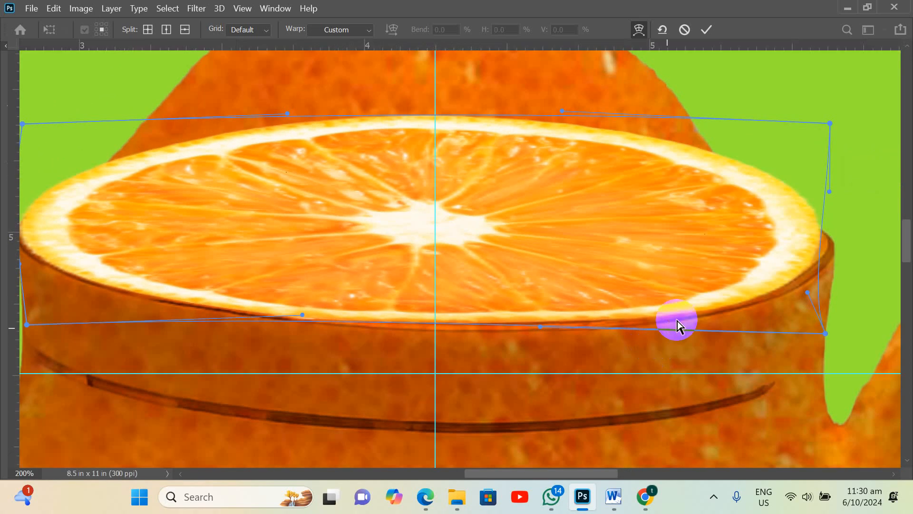
drag(797, 259, 802, 254)
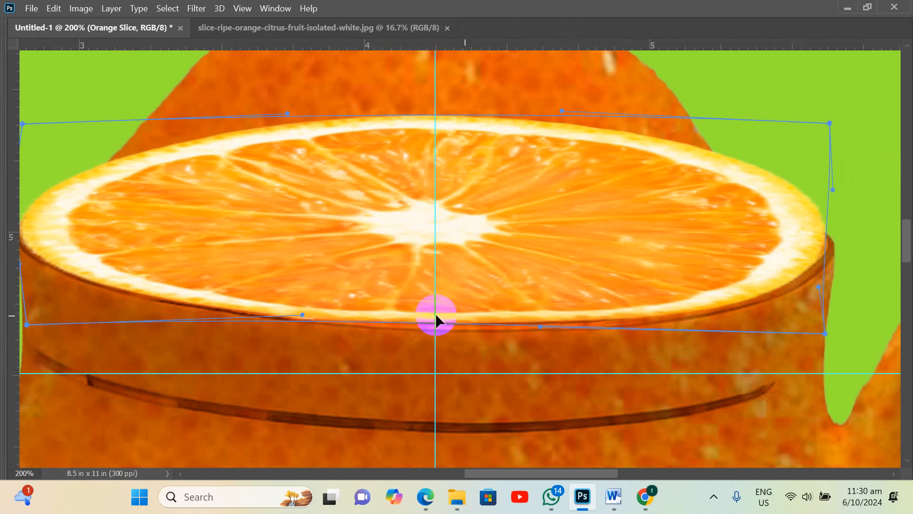
drag(415, 319, 413, 311)
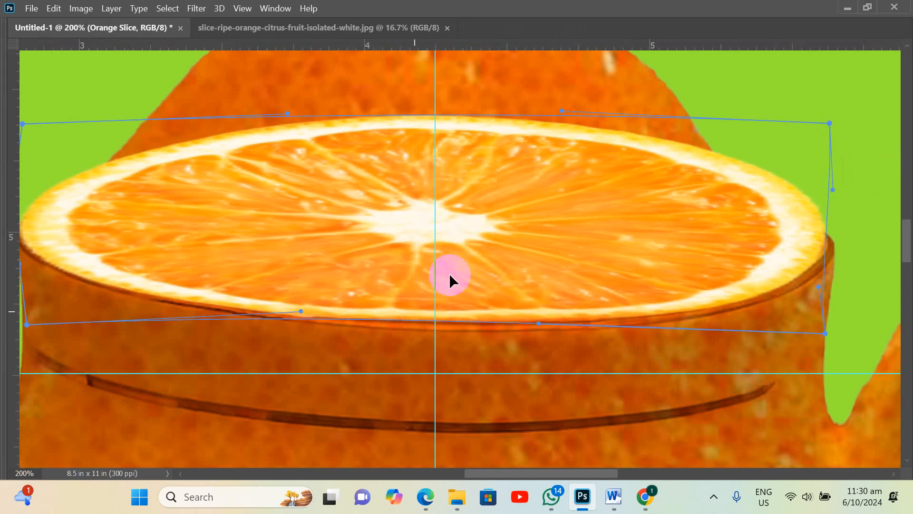
Warp the slice's back edge downward and stretch its back-left edge slightly outward along the rim
drag(417, 136, 418, 150)
drag(570, 159, 569, 161)
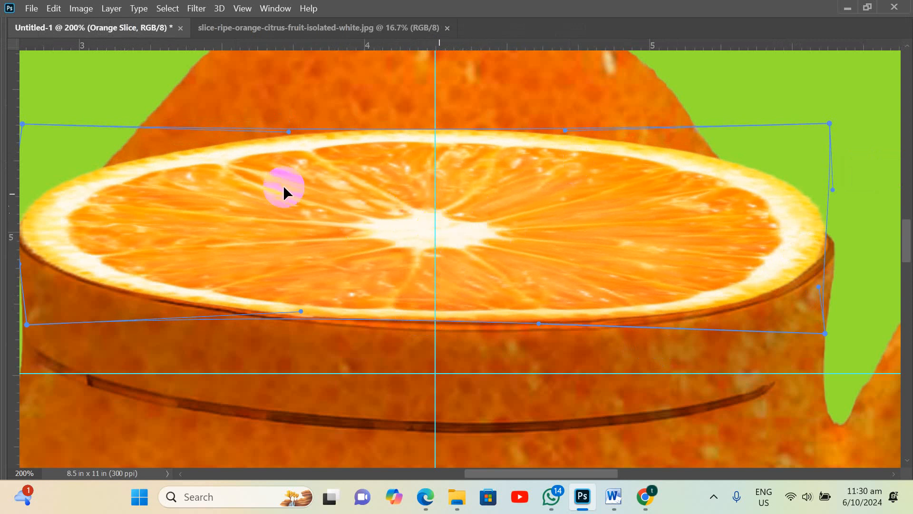
drag(187, 163, 179, 159)
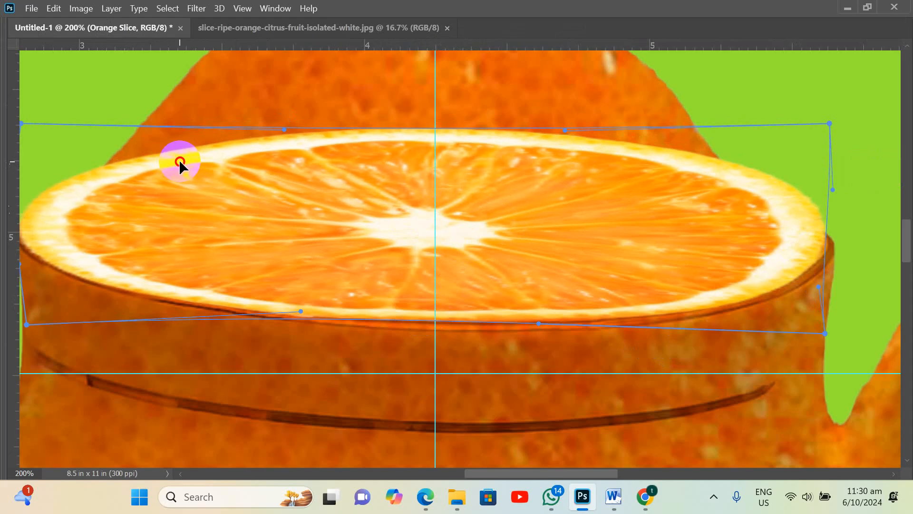
drag(819, 229, 820, 229)
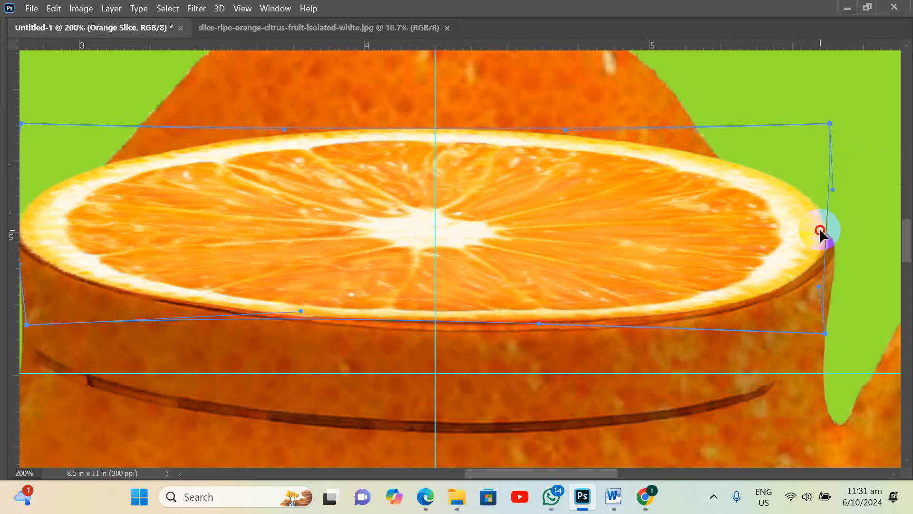
right_click(527, 266)
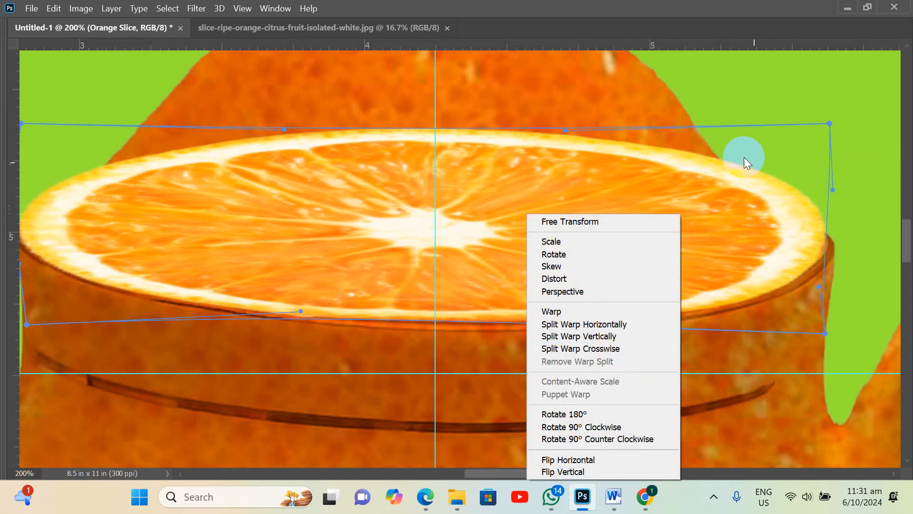
click(769, 106)
Raise the slice's back edge slightly, refine its front and right edges against the rim, and apply the warp
drag(379, 149, 380, 144)
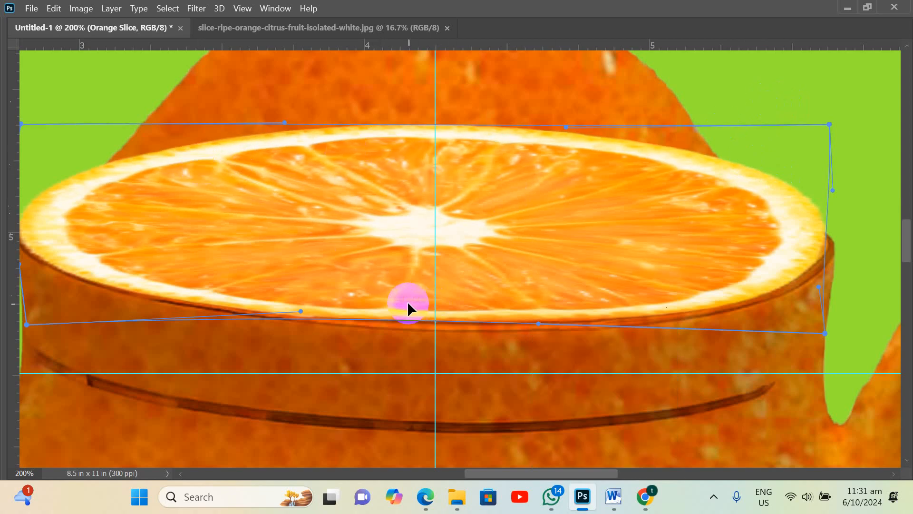
drag(408, 304, 406, 303)
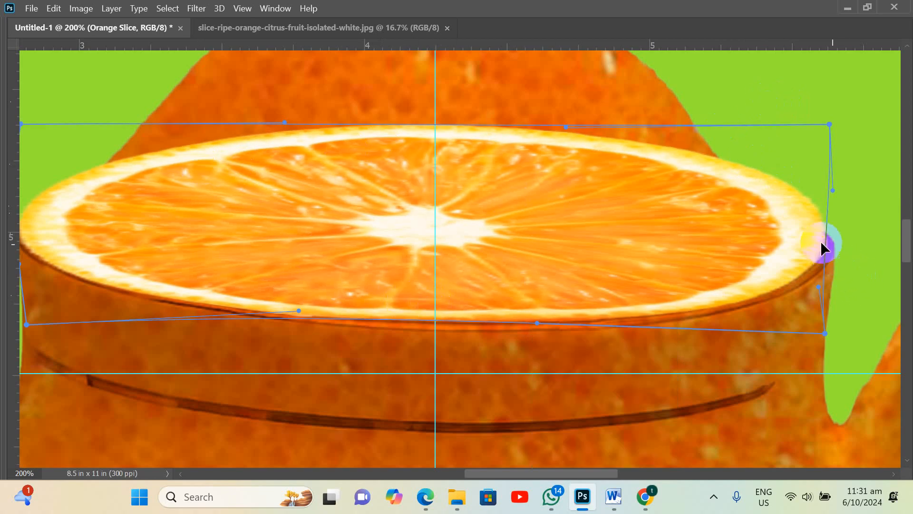
drag(813, 238, 818, 231)
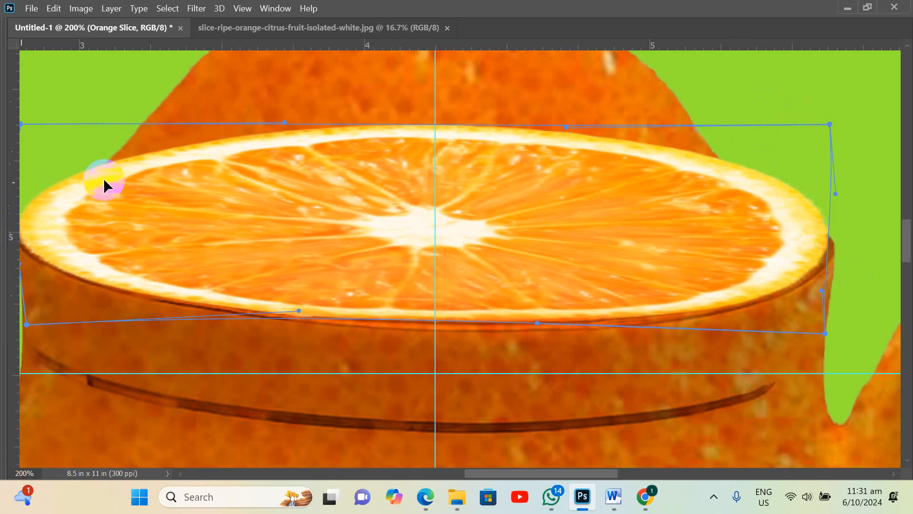
drag(339, 229, 405, 240)
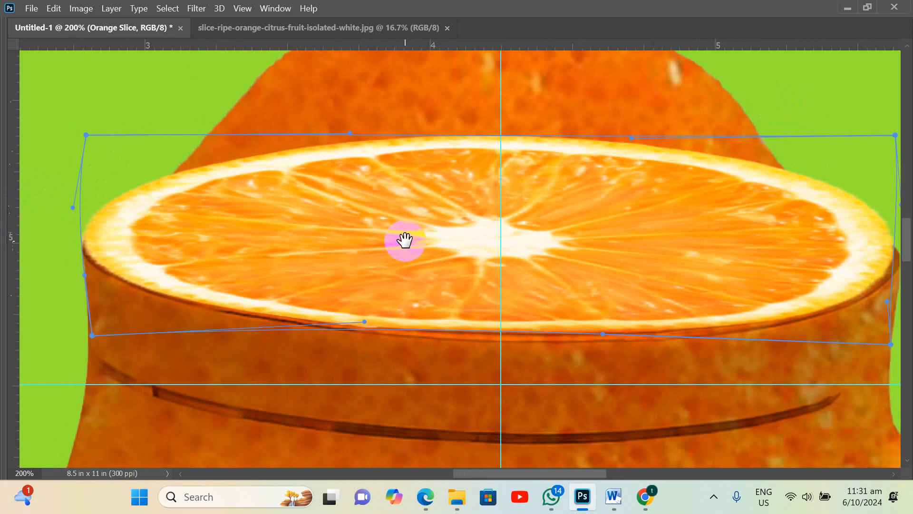
scroll(874, 258, right, 3)
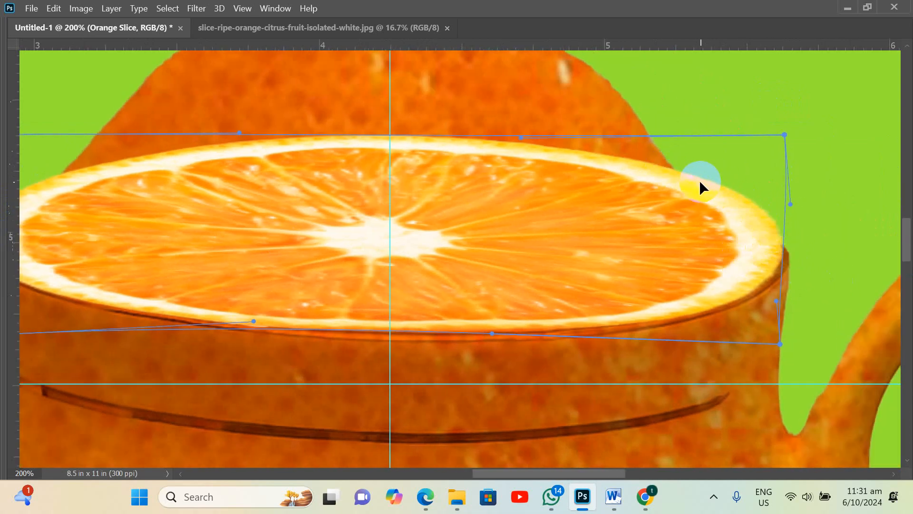
key(Return)
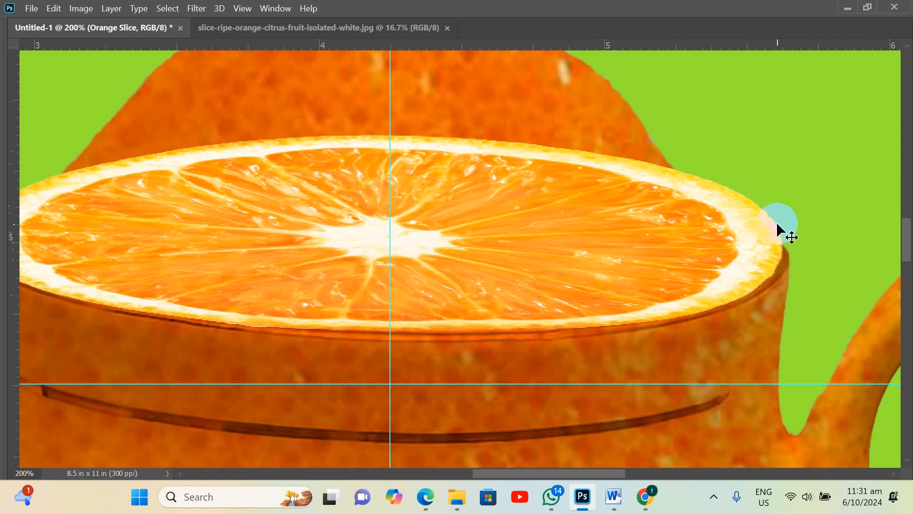
Select the Eraser with a soft round 30 px tip at 0% hardness, ready for the slice's right rind
key(Tab)
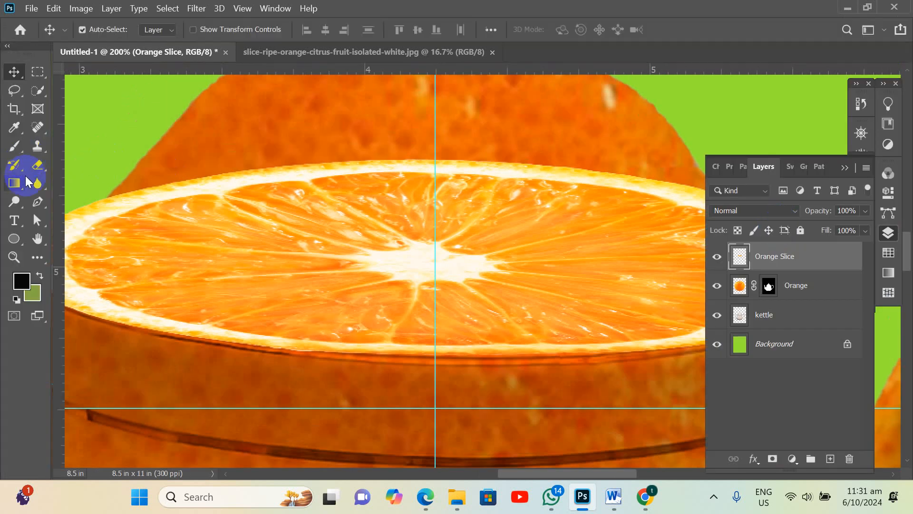
click(37, 164)
key(Tab)
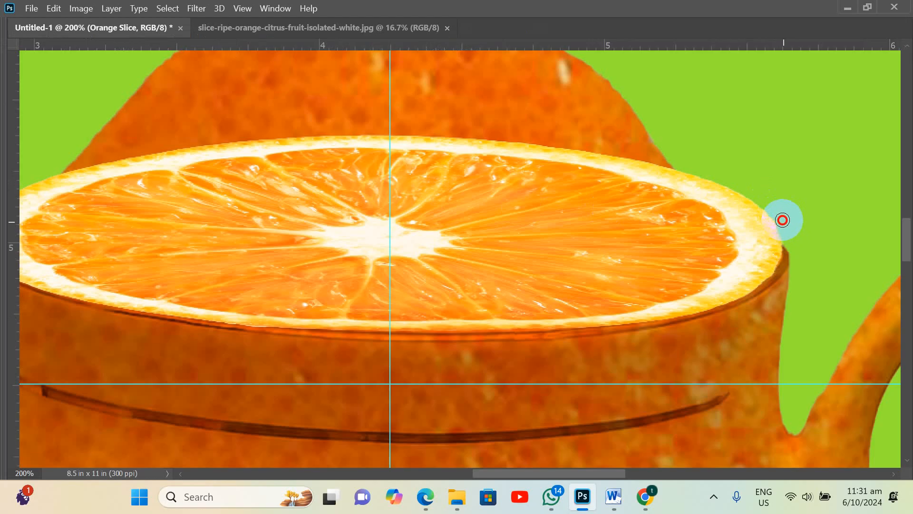
mouse_move(782, 221)
mouse_down()
mouse_move(746, 194)
mouse_move(811, 240)
mouse_up()
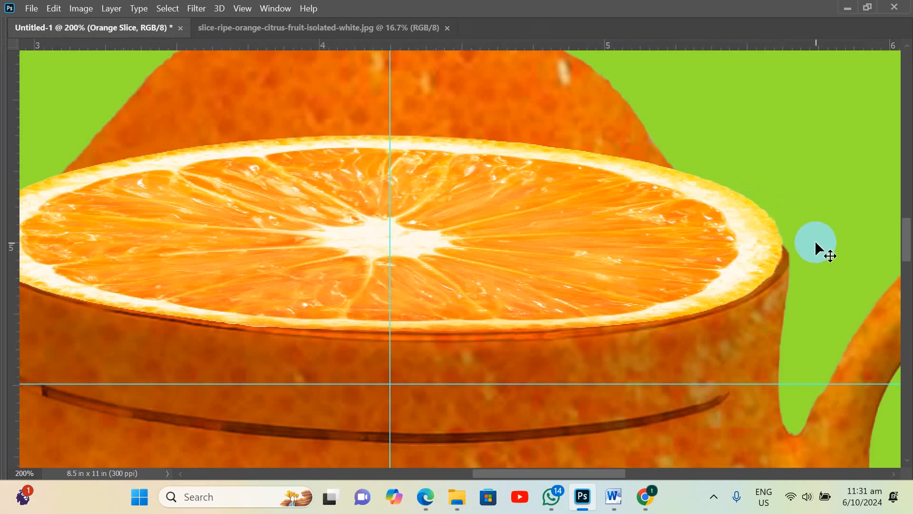
ctrl+click(784, 238)
ctrl+click(779, 238)
ctrl+click(778, 238)
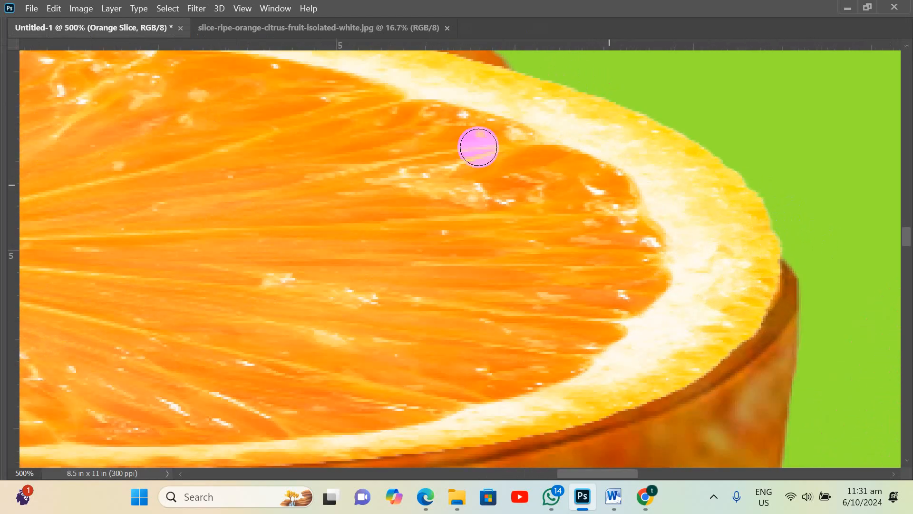
key(Tab)
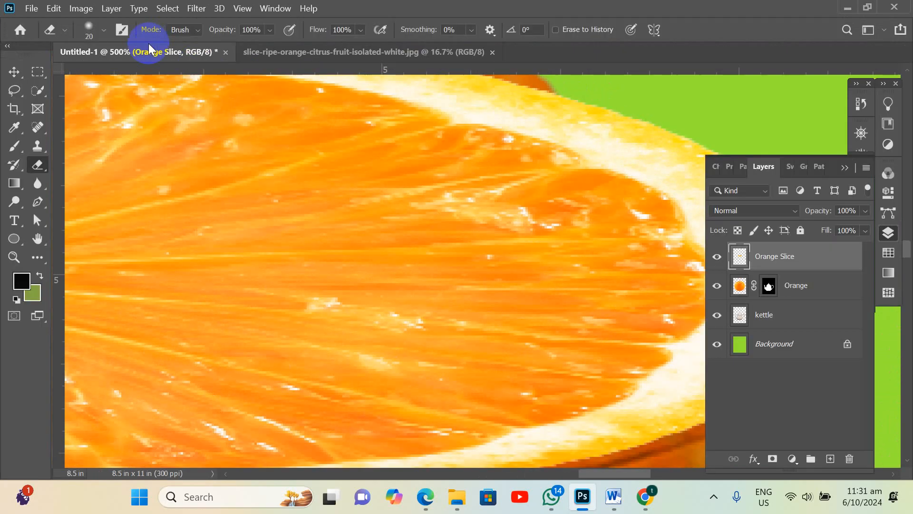
click(122, 30)
click(700, 128)
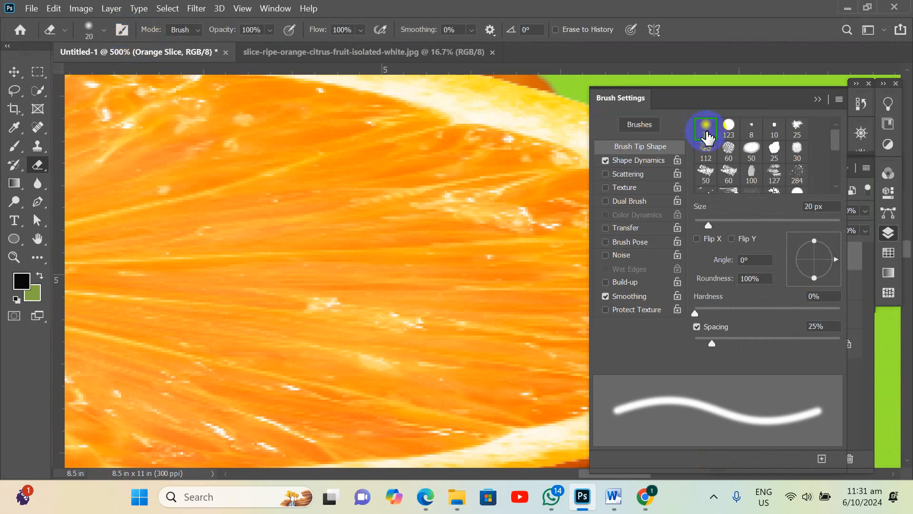
click(818, 99)
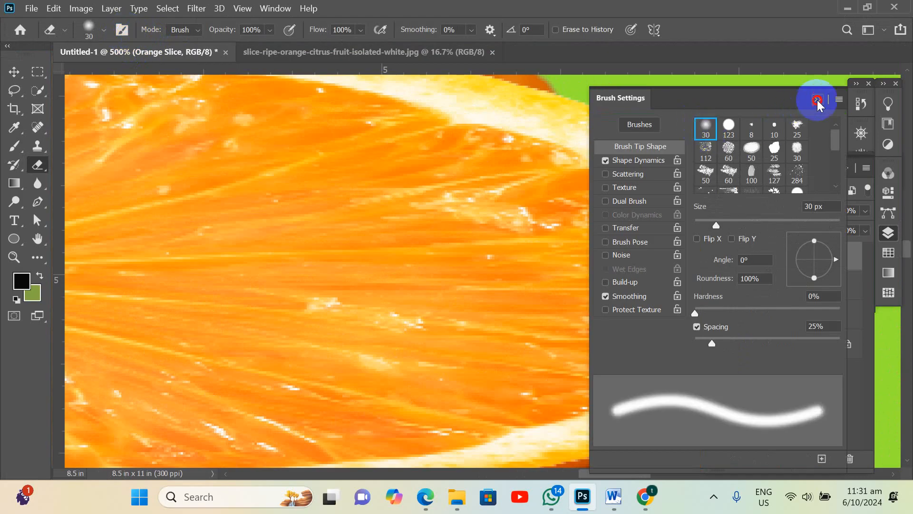
key(Tab)
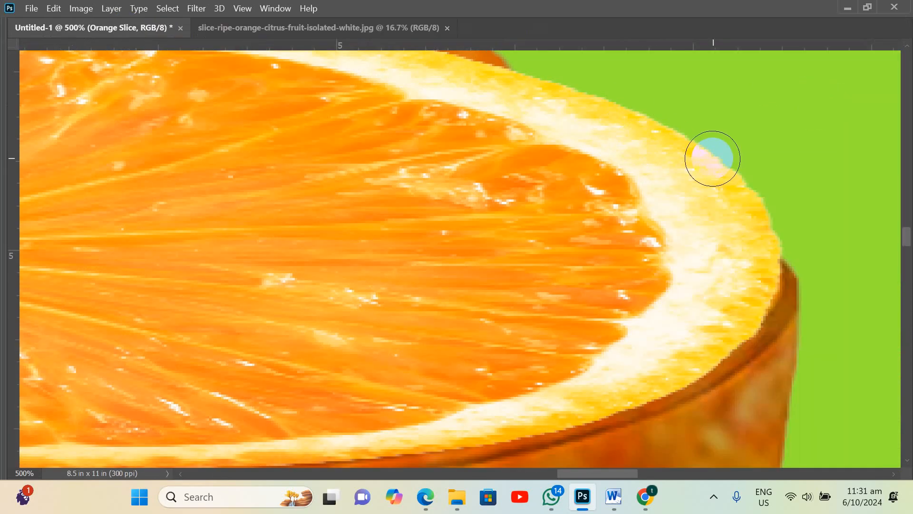
Undo the oversized eraser stroke and erase the jagged rind along the slice's back-right edge with an 8 px tip
drag(755, 190, 690, 198)
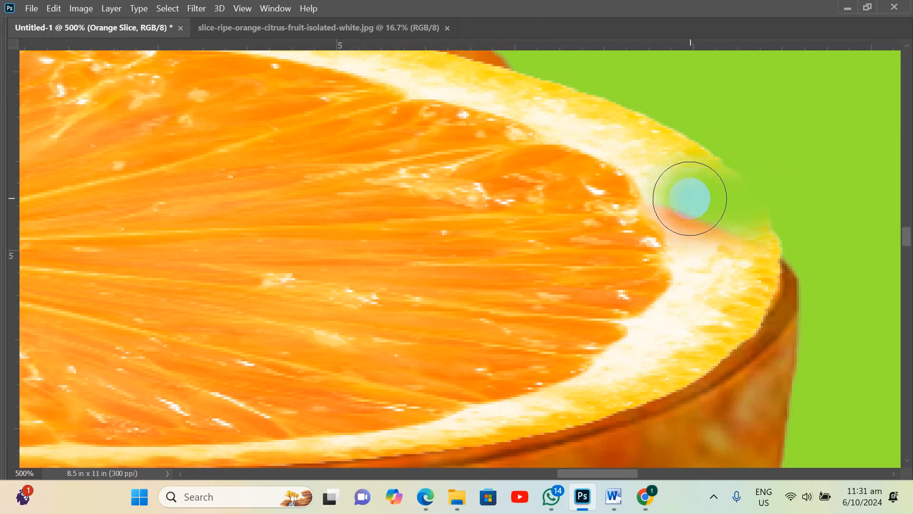
key(ctrl+z)
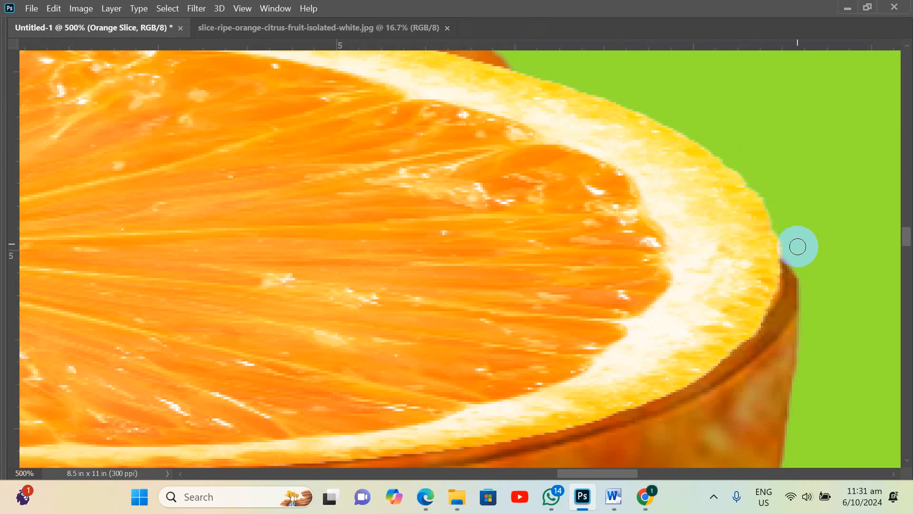
mouse_move(772, 226)
mouse_down()
mouse_move(678, 149)
mouse_move(504, 56)
mouse_up()
mouse_move(600, 99)
mouse_down()
mouse_move(693, 140)
mouse_move(773, 206)
mouse_move(648, 116)
mouse_move(752, 178)
mouse_move(660, 116)
mouse_move(486, 51)
mouse_move(538, 74)
mouse_move(787, 245)
mouse_up()
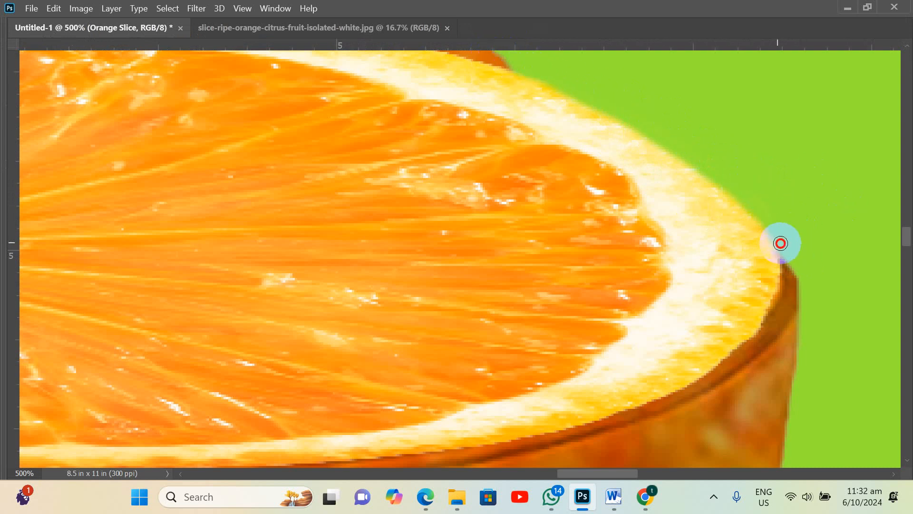
Inspect the slice's back-left edge and undo the accidental move of the Orange Slice
key(space)
drag(442, 193, 835, 299)
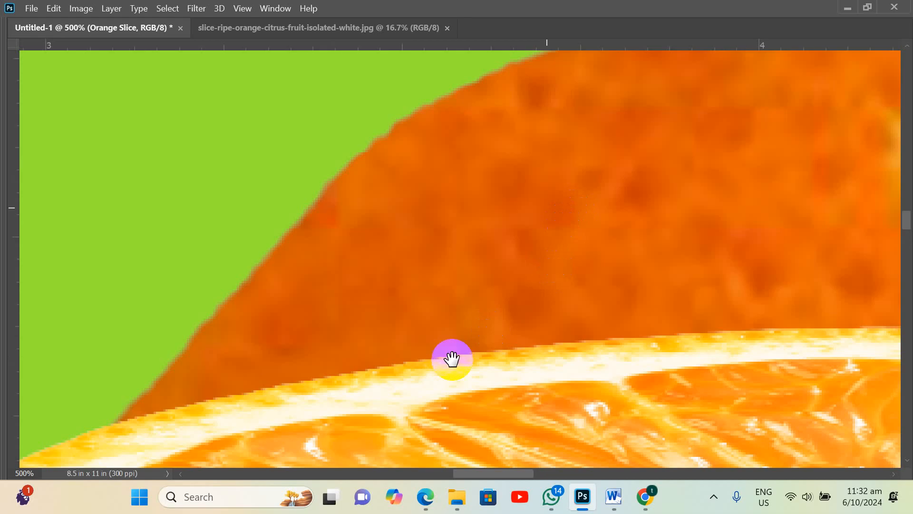
drag(420, 288, 413, 237)
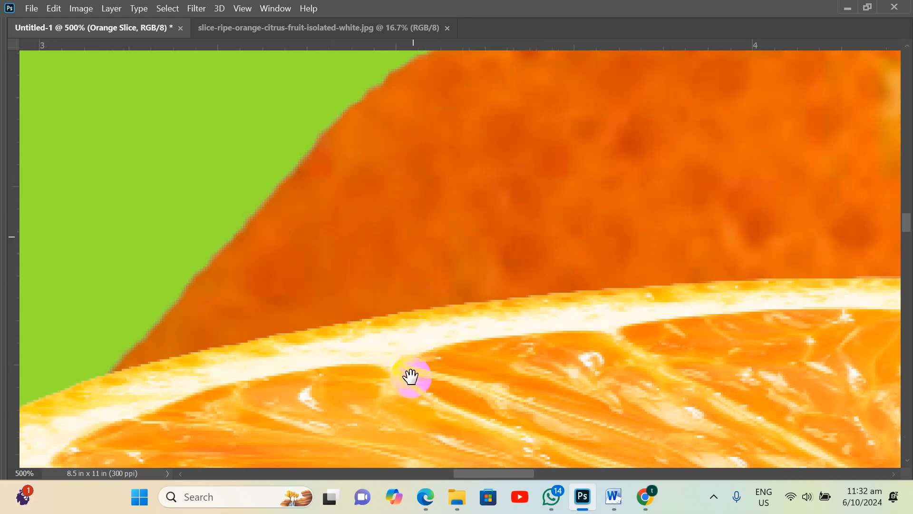
drag(410, 376, 442, 221)
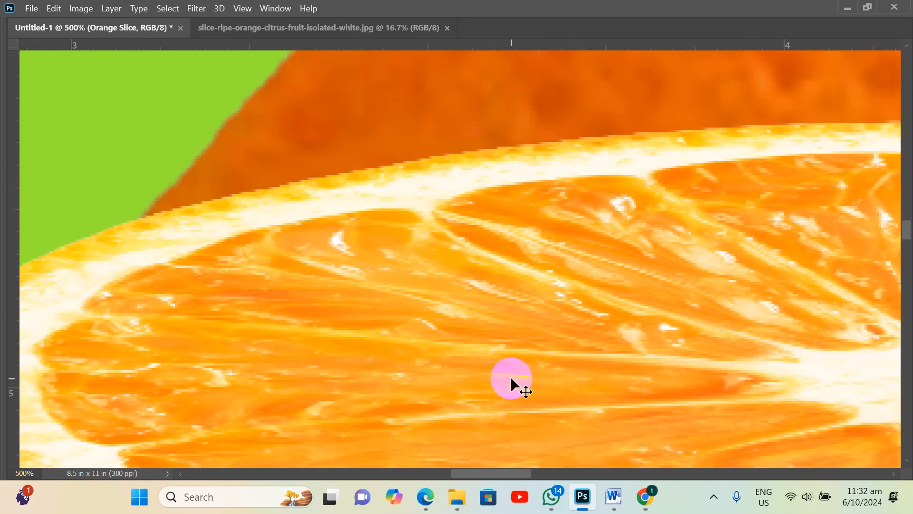
key(ctrl+minus)
key(ctrl+minus)
key(ctrl+minus)
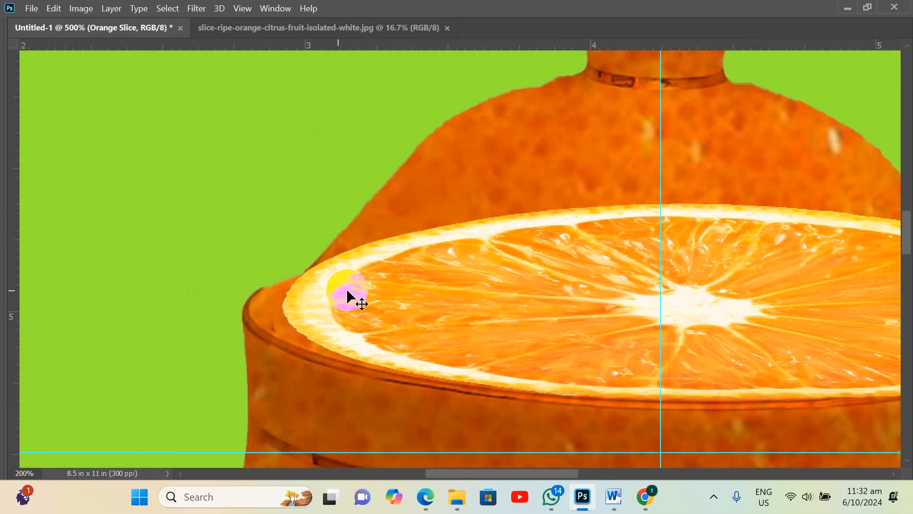
key(ctrl+z)
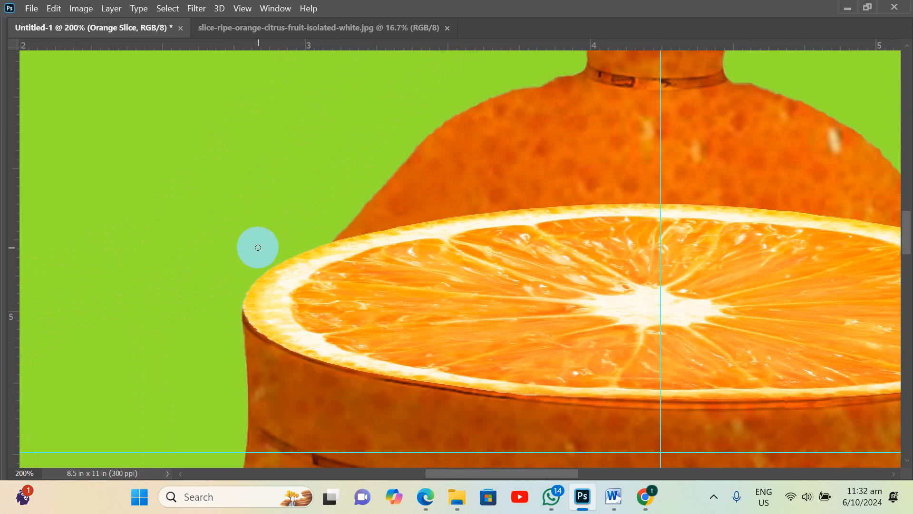
Hide the lid's orange texture by painting black on the Orange layer's mask with a soft round 105 px brush at 0% hardness
key(ctrl+minus)
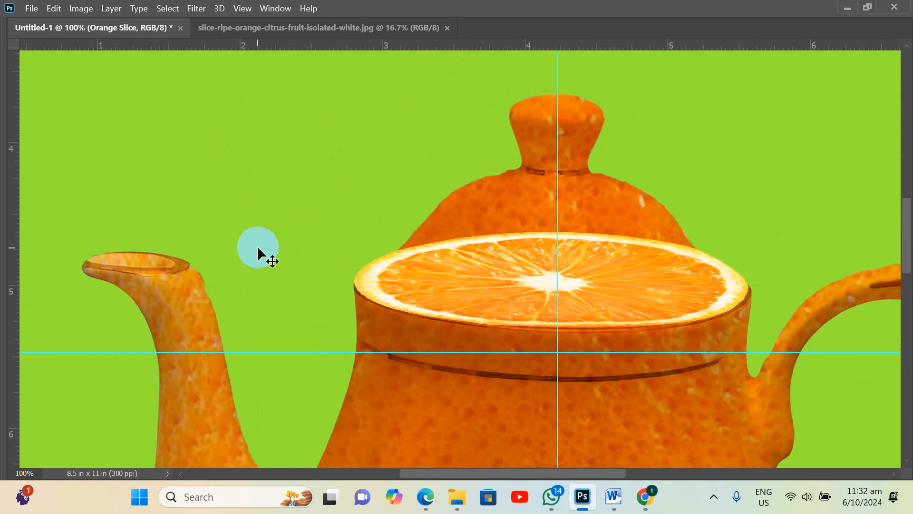
key(ctrl+minus)
key(Tab)
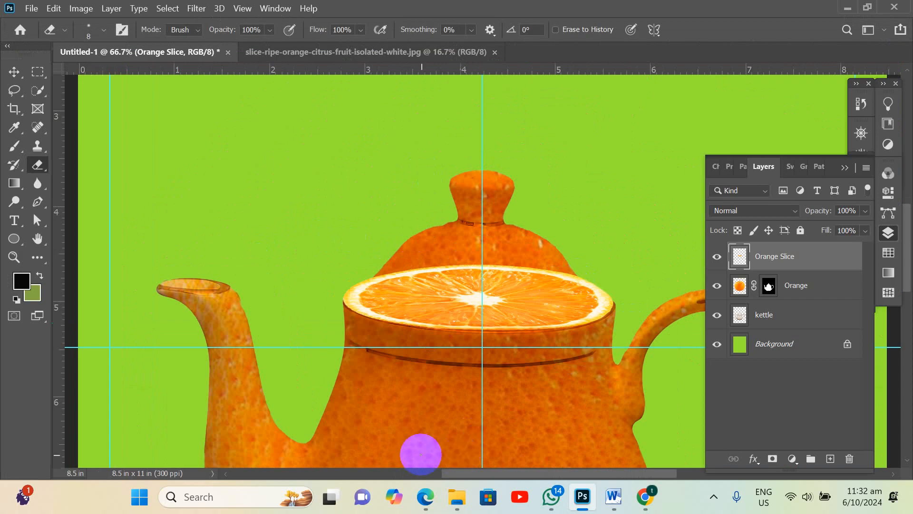
key(Tab)
key(Tab)
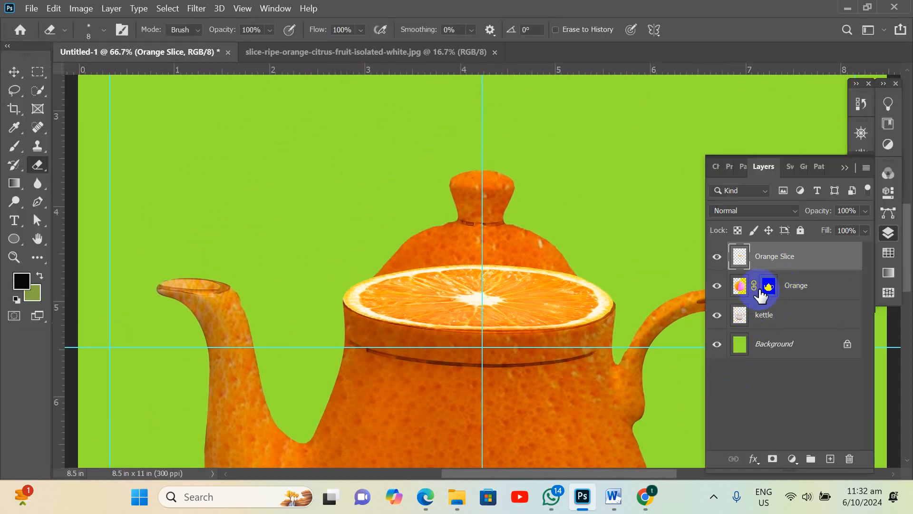
click(766, 287)
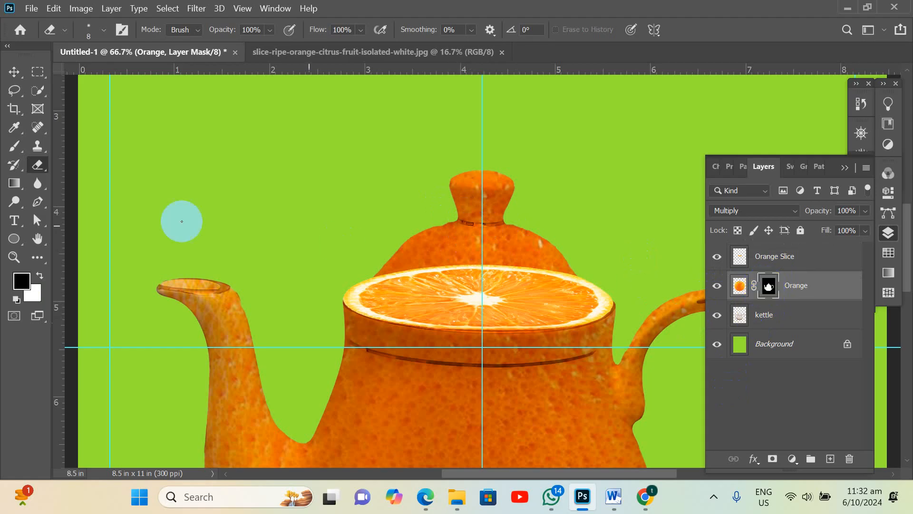
click(13, 144)
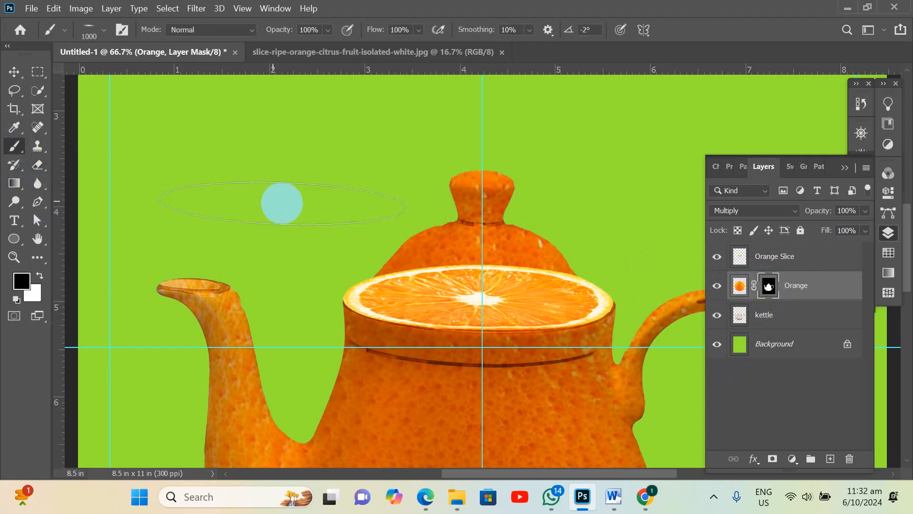
click(104, 30)
click(44, 79)
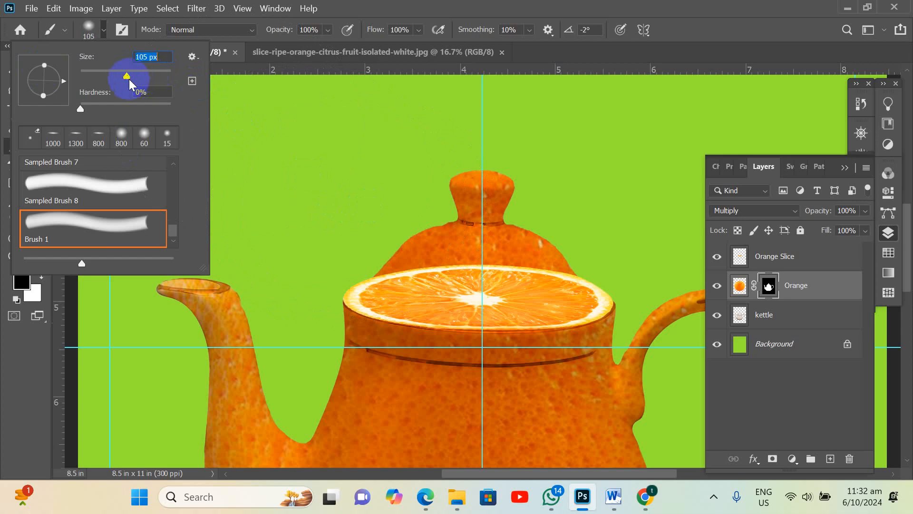
mouse_move(376, 266)
mouse_down()
mouse_move(585, 269)
mouse_move(416, 267)
mouse_move(367, 255)
mouse_move(508, 245)
mouse_move(609, 257)
mouse_move(373, 232)
mouse_move(552, 228)
mouse_move(497, 197)
mouse_move(394, 180)
mouse_up()
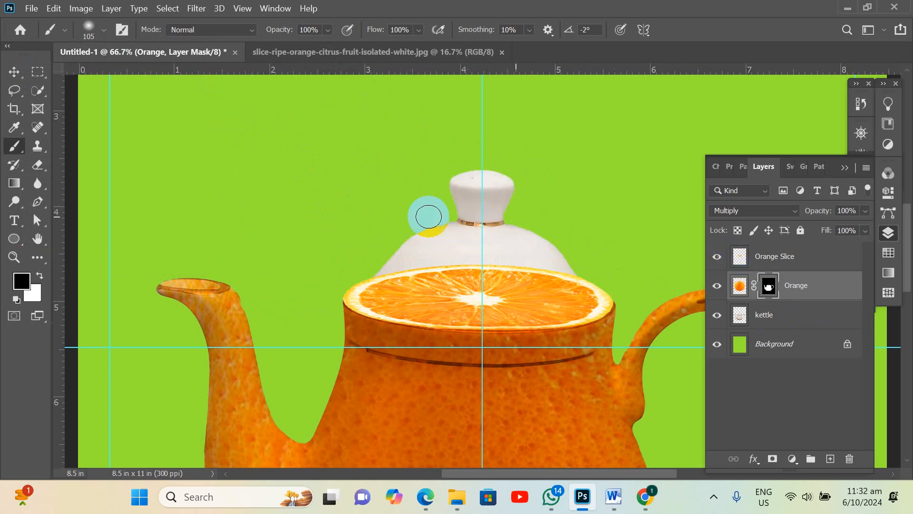
Add a layer mask to the kettle layer and paint out the white lid and knob above the orange slice
ctrl+right_click(496, 202)
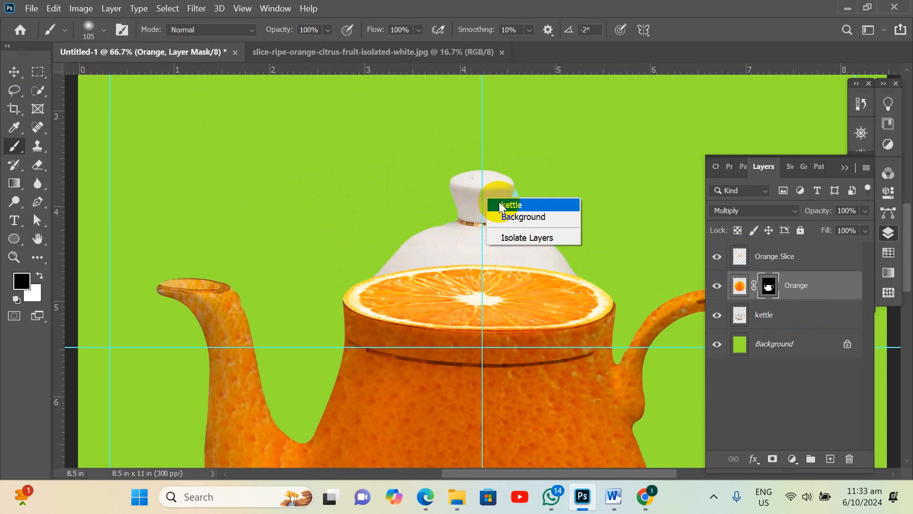
click(505, 202)
click(749, 327)
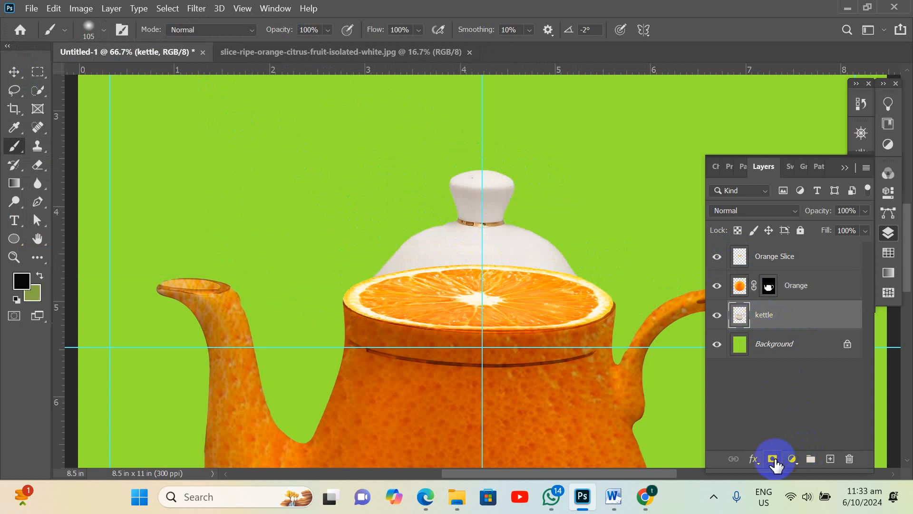
click(773, 459)
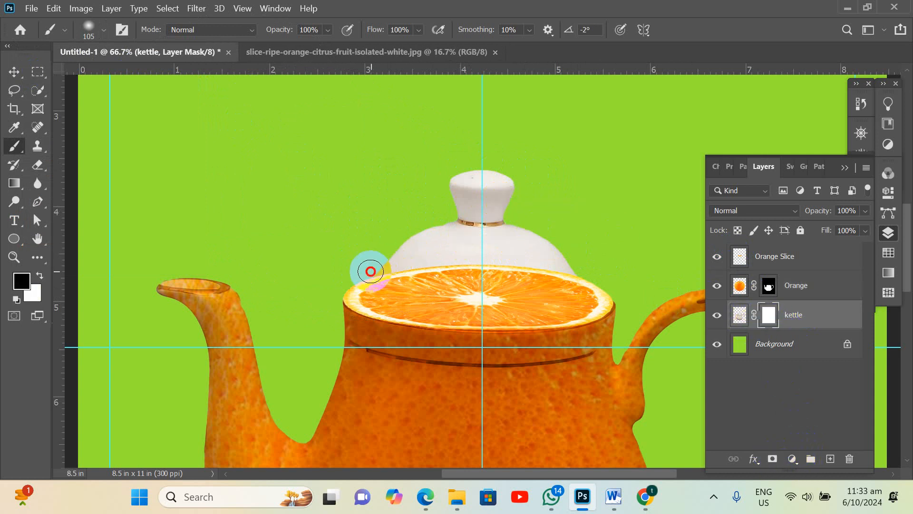
mouse_move(369, 265)
mouse_down()
mouse_move(493, 265)
mouse_move(598, 282)
mouse_move(526, 246)
mouse_move(354, 244)
mouse_move(590, 253)
mouse_move(492, 230)
mouse_move(391, 223)
mouse_move(554, 219)
mouse_move(433, 203)
mouse_move(411, 180)
mouse_move(534, 182)
mouse_up()
mouse_move(393, 179)
mouse_down()
mouse_move(562, 225)
mouse_move(495, 222)
mouse_move(574, 235)
mouse_move(295, 192)
mouse_up()
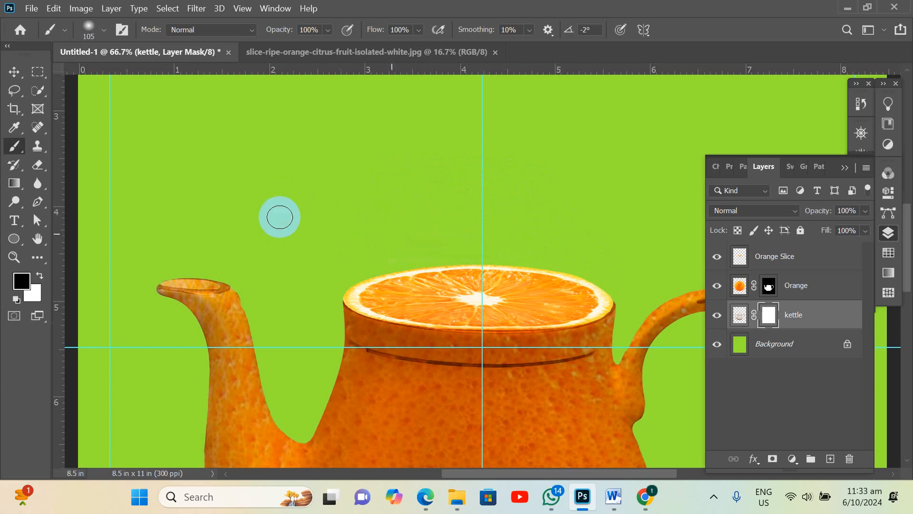
click(614, 496)
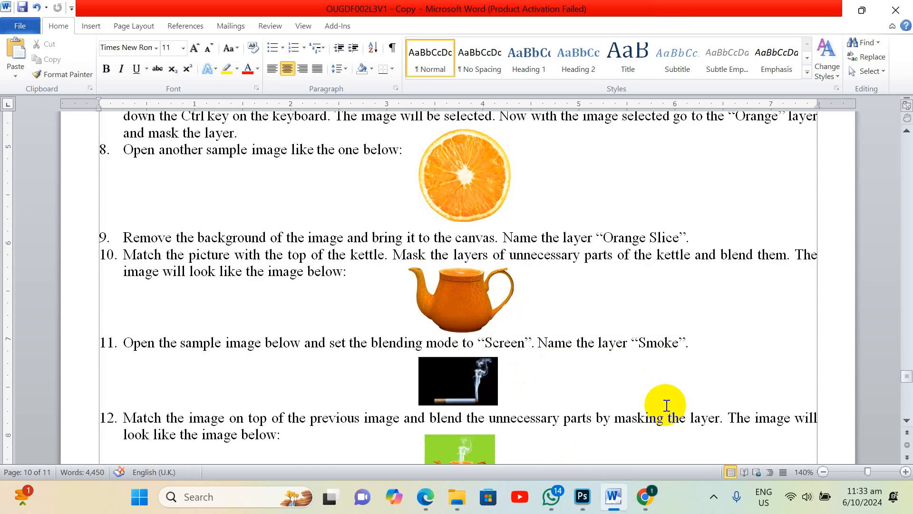
scroll(418, 358, down, 1)
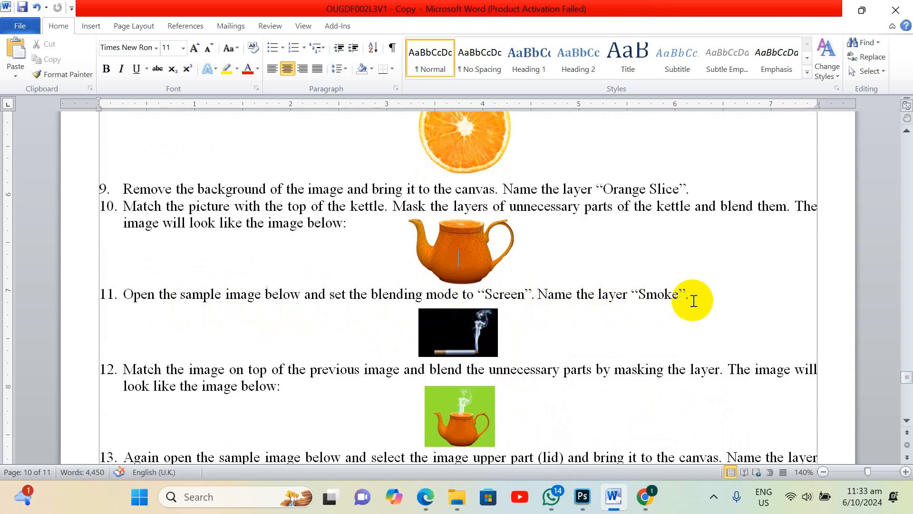
click(483, 350)
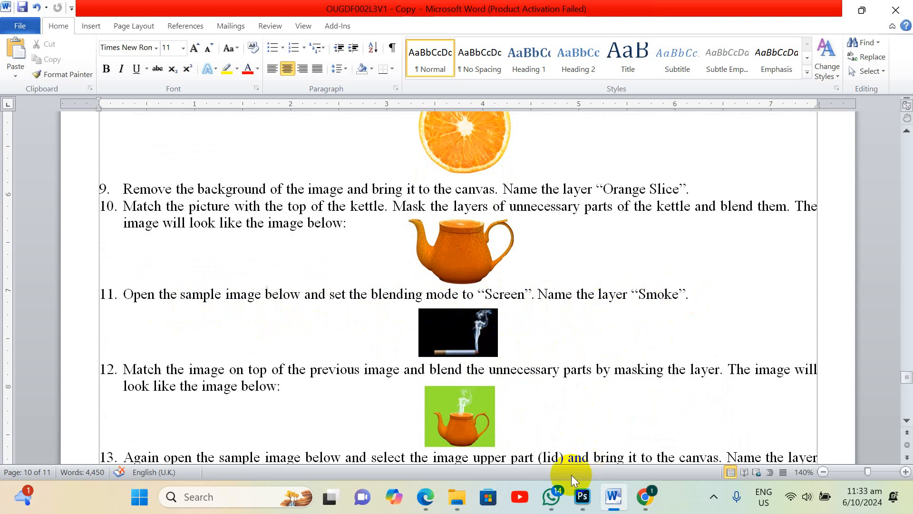
click(582, 496)
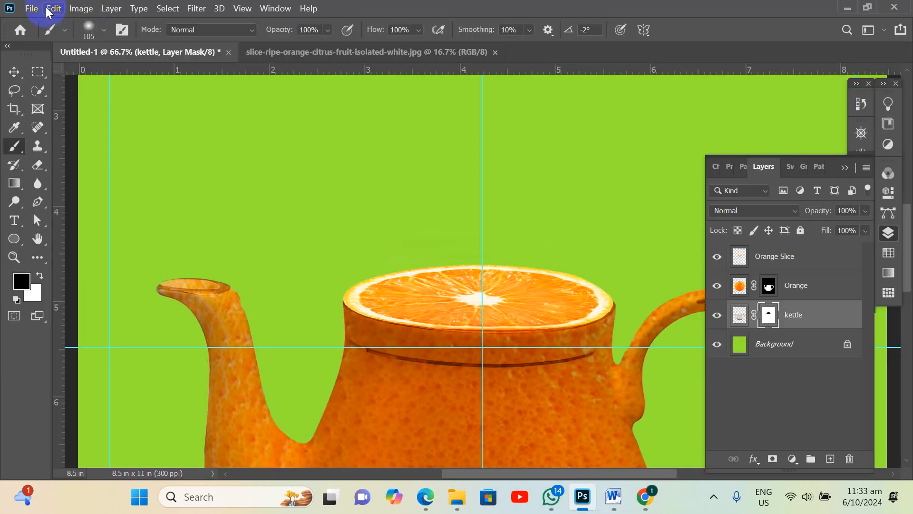
click(30, 9)
click(41, 34)
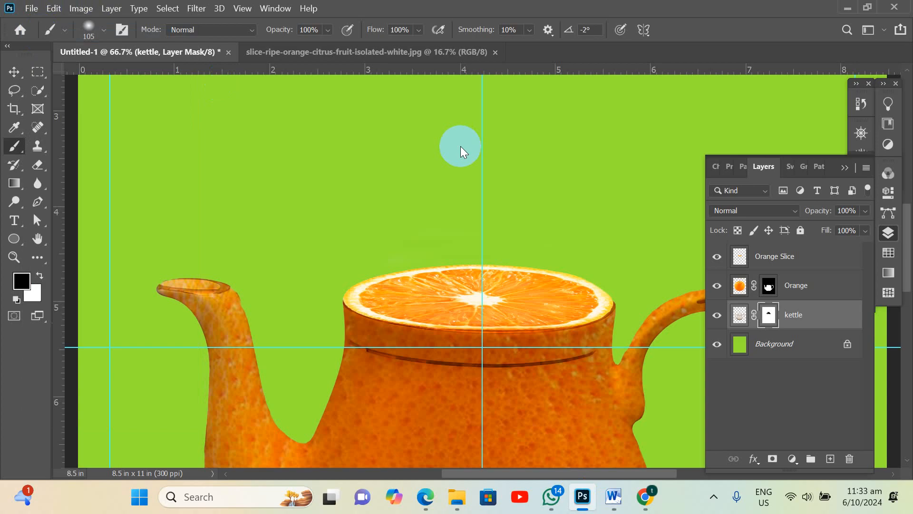
scroll(631, 225, down, 3)
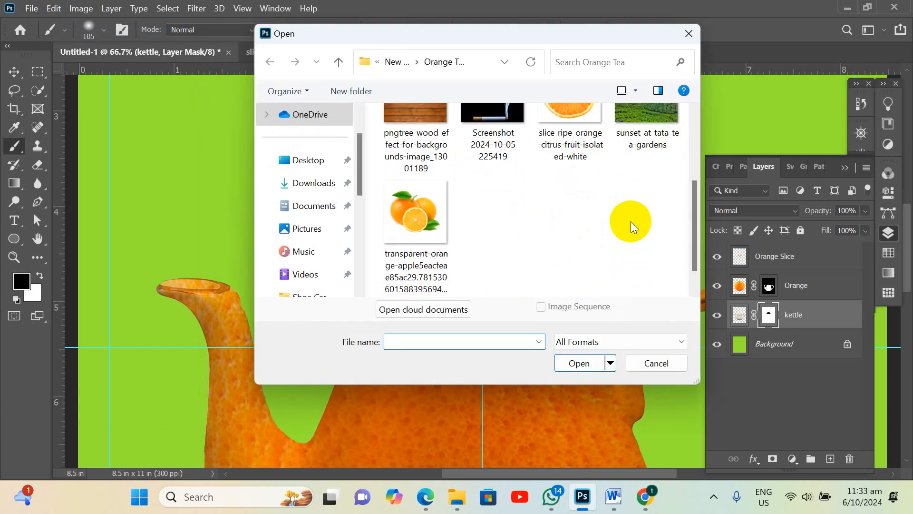
double_click(506, 181)
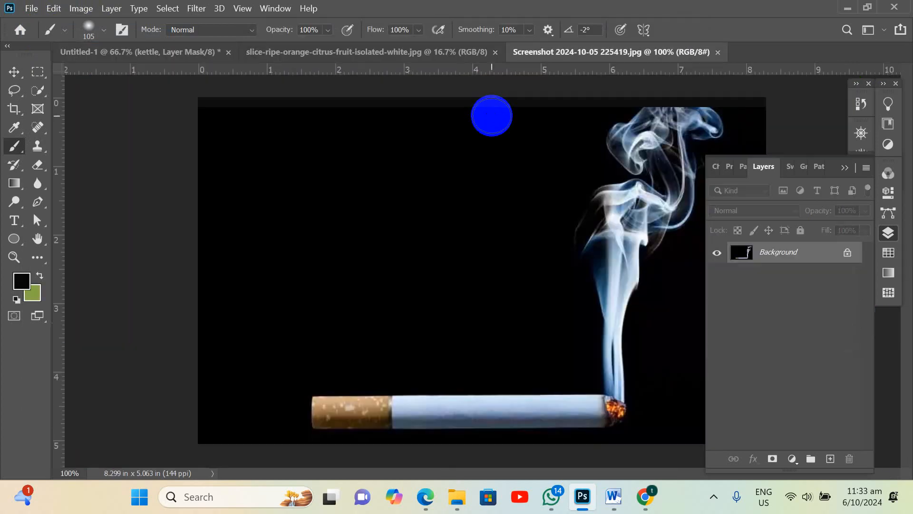
Copy the cigarette smoke image into the Untitled-1 document with the Move tool
click(13, 72)
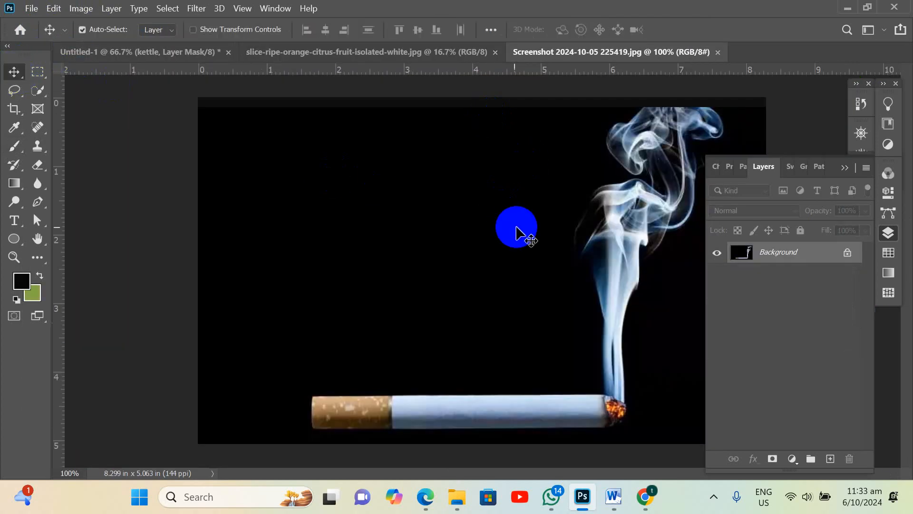
click(169, 53)
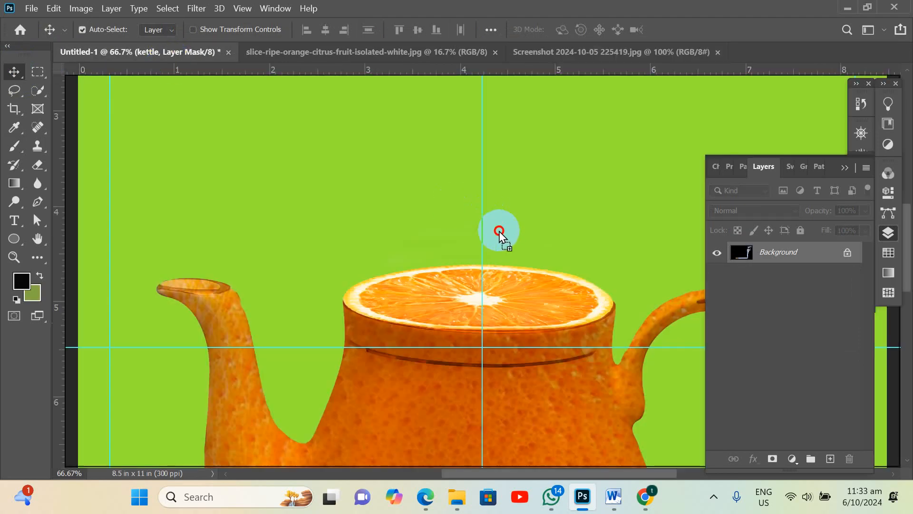
drag(500, 233, 499, 234)
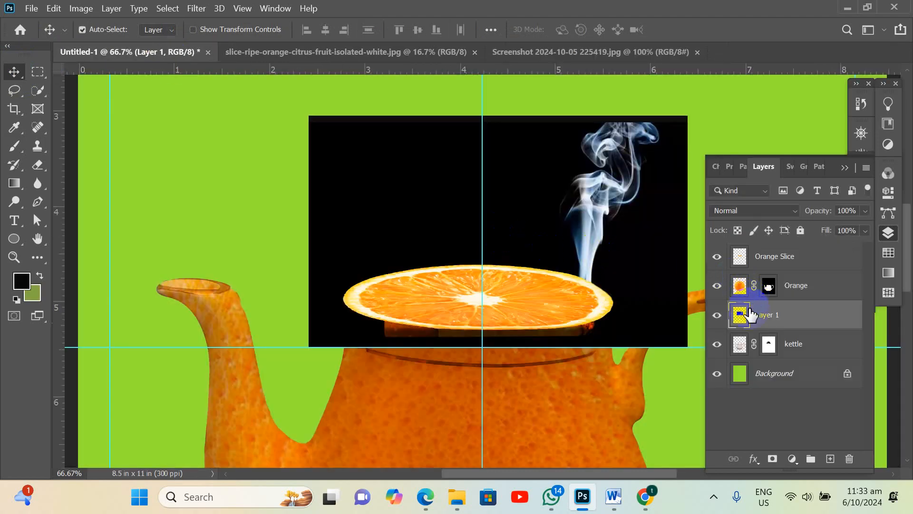
Stack the smoke layer above Orange Slice, align the smoke's base with the vertical guide over the slice, and add a layer mask
drag(750, 315, 752, 245)
drag(606, 261, 476, 242)
click(772, 458)
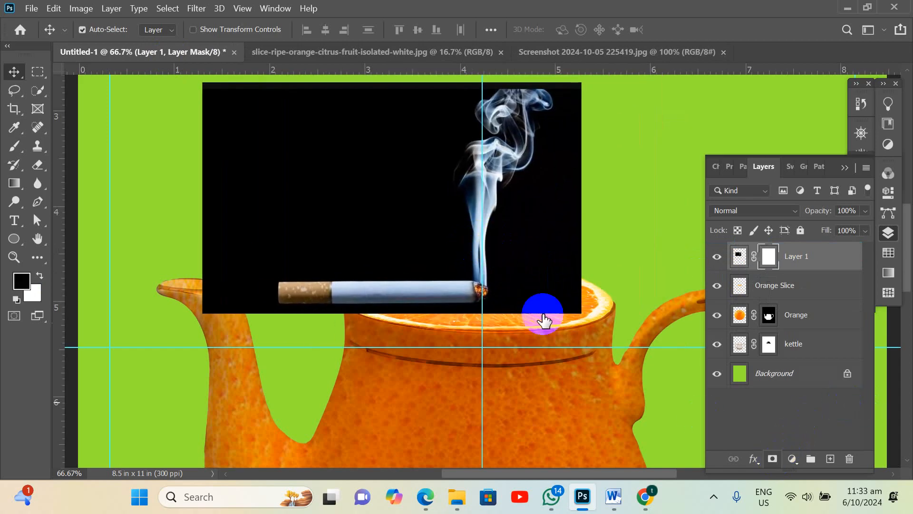
Switch to Word to read the instructions for screening and masking the smoke image, and return to Photoshop
click(613, 496)
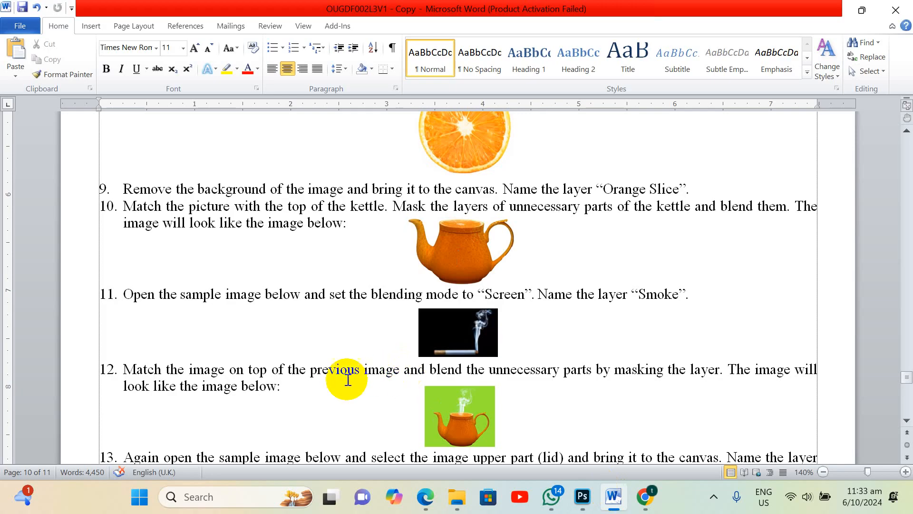
scroll(314, 375, down, 1)
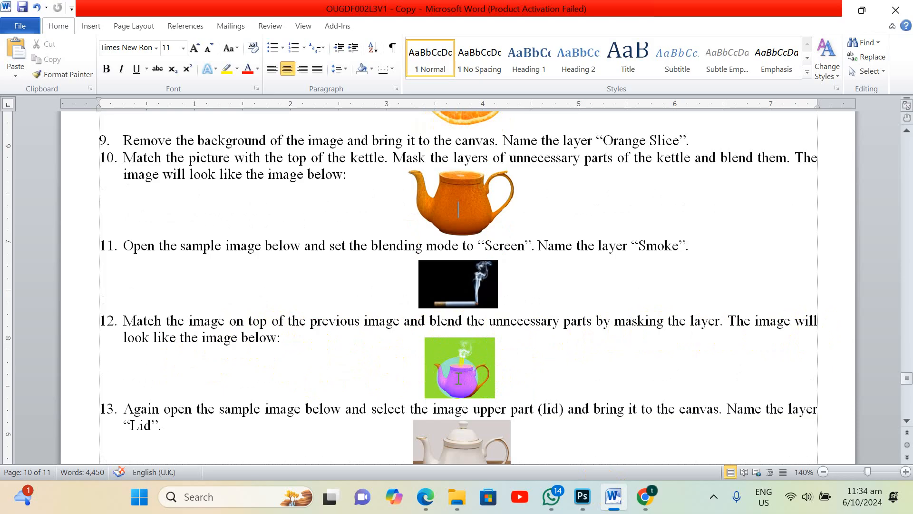
click(583, 495)
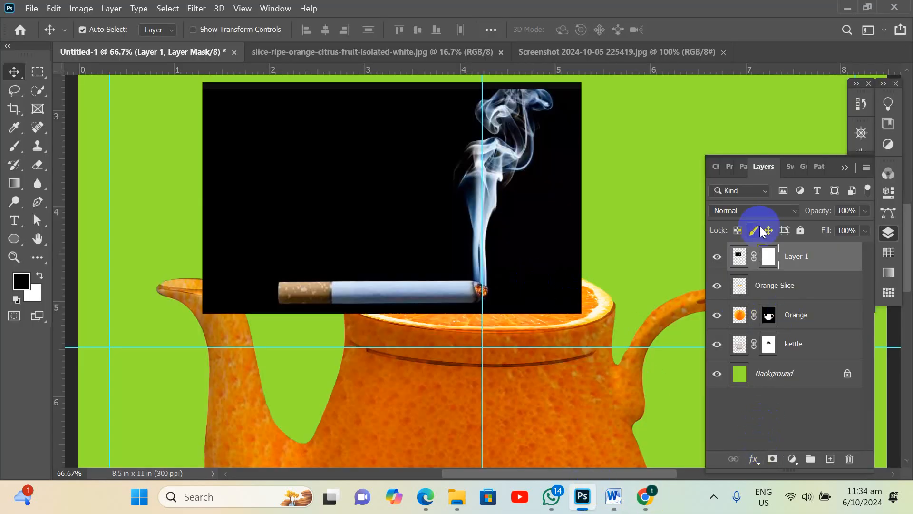
Ready the Brush tool with black as the foreground colour and enlarge it to 400 px
click(15, 146)
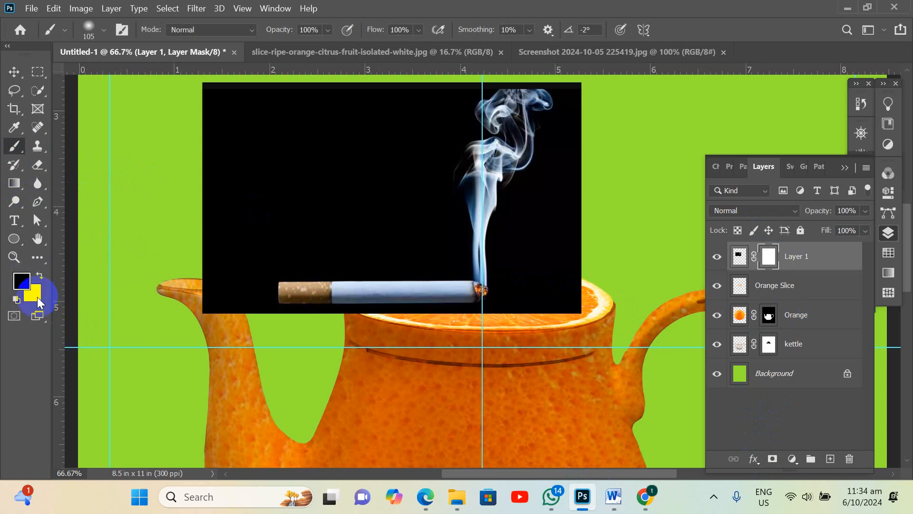
click(20, 281)
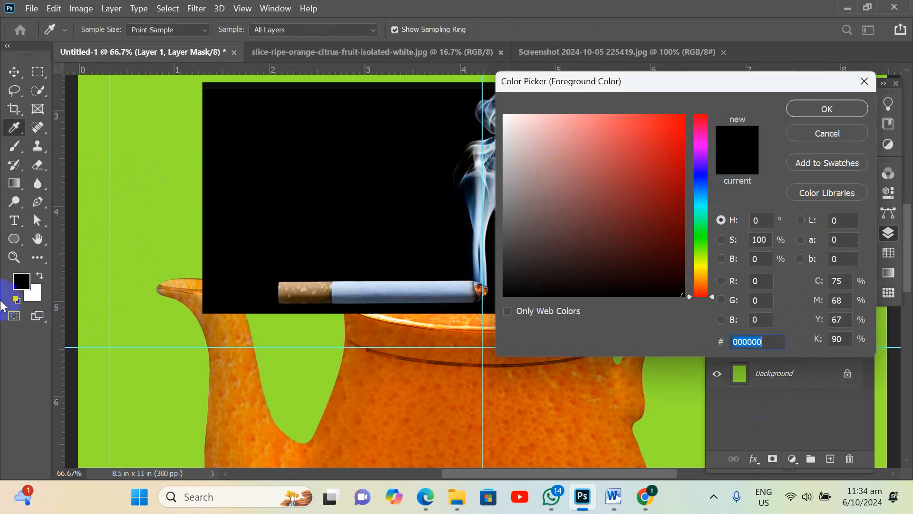
click(746, 183)
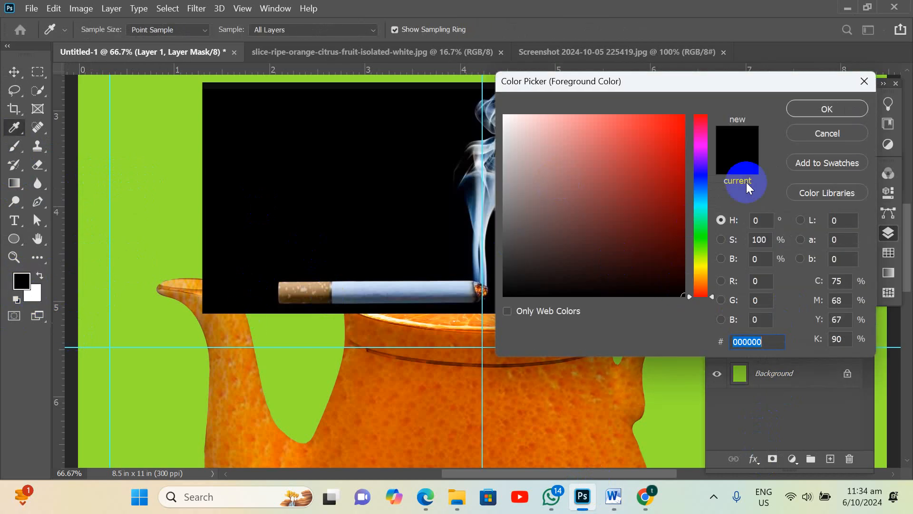
click(826, 133)
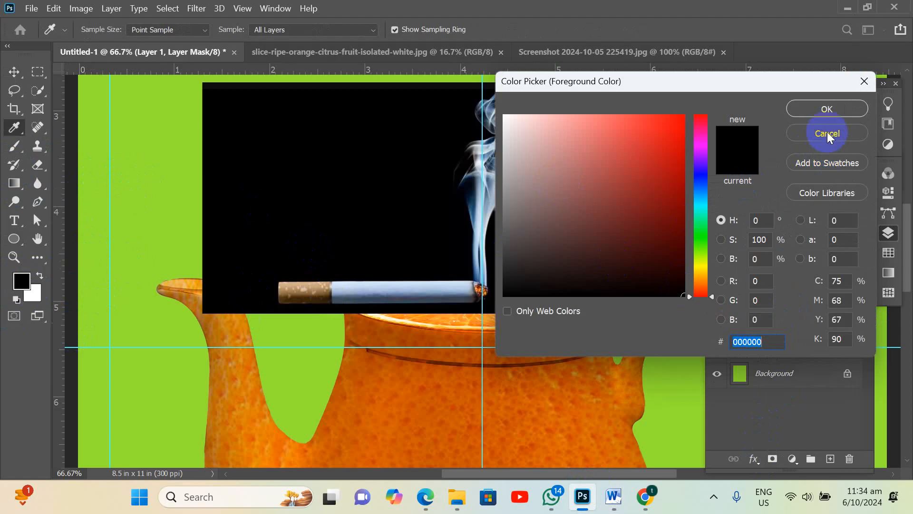
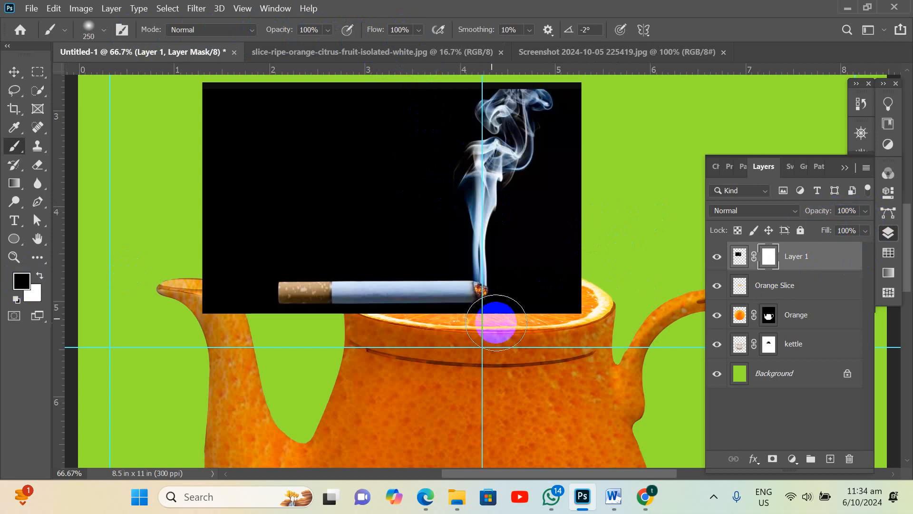
key(bracketright)
key(bracketright)
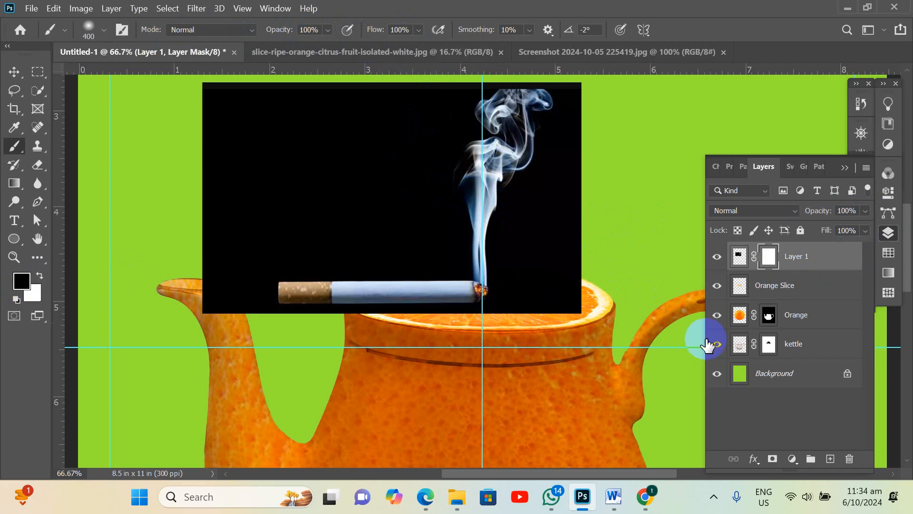
Set Layer 1's blending mode to Screen and mask out the cigarette below the smoke
click(764, 213)
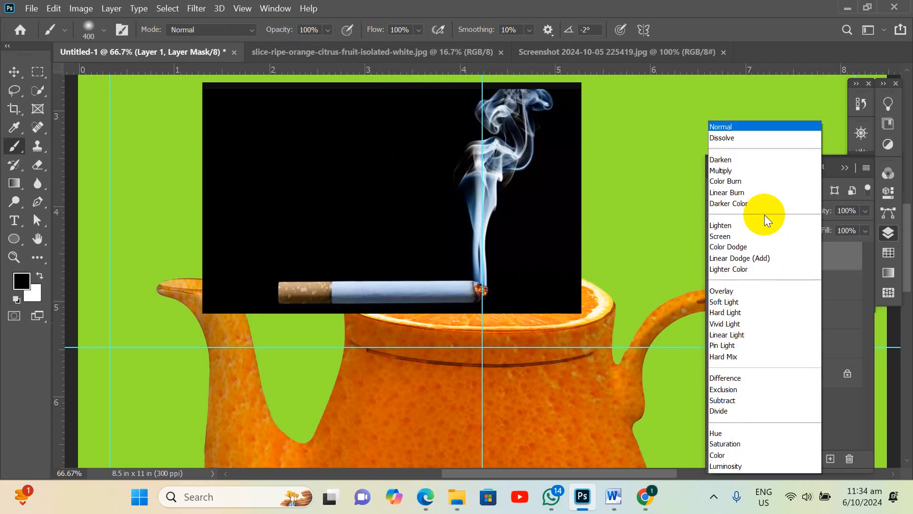
click(741, 237)
mouse_move(504, 315)
mouse_down()
mouse_move(487, 329)
mouse_move(469, 316)
mouse_move(285, 322)
mouse_move(338, 312)
mouse_move(301, 297)
mouse_move(415, 317)
mouse_move(328, 289)
mouse_up()
mouse_move(478, 341)
mouse_down()
mouse_move(364, 321)
mouse_move(418, 327)
mouse_up()
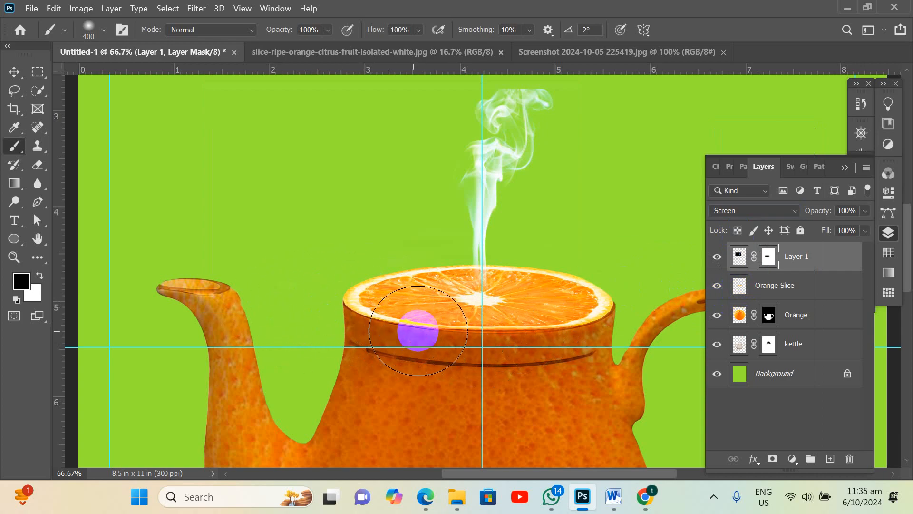
Paint black on Layer 1's mask to hide the leftover image traces above and beside the smoke
key(ctrl+minus)
key(ctrl+minus)
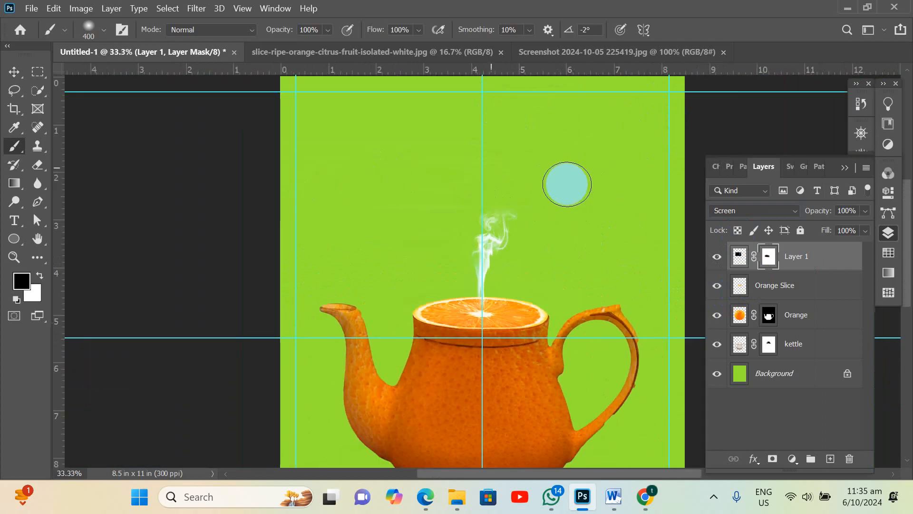
click(325, 210)
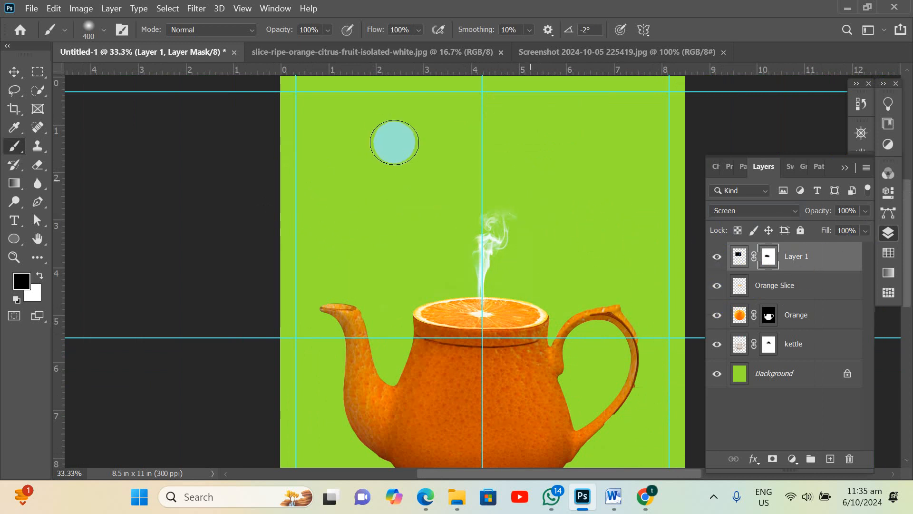
ctrl+click(342, 75)
click(484, 131)
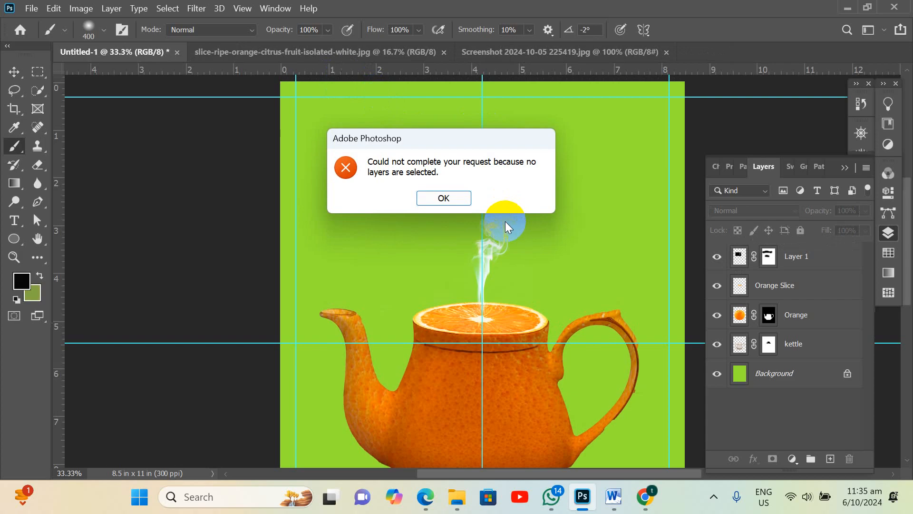
key(Return)
Scale Layer 1 to 197.96% with the smoke rising from the orange slice, and enlarge the brush to 800 px
click(752, 259)
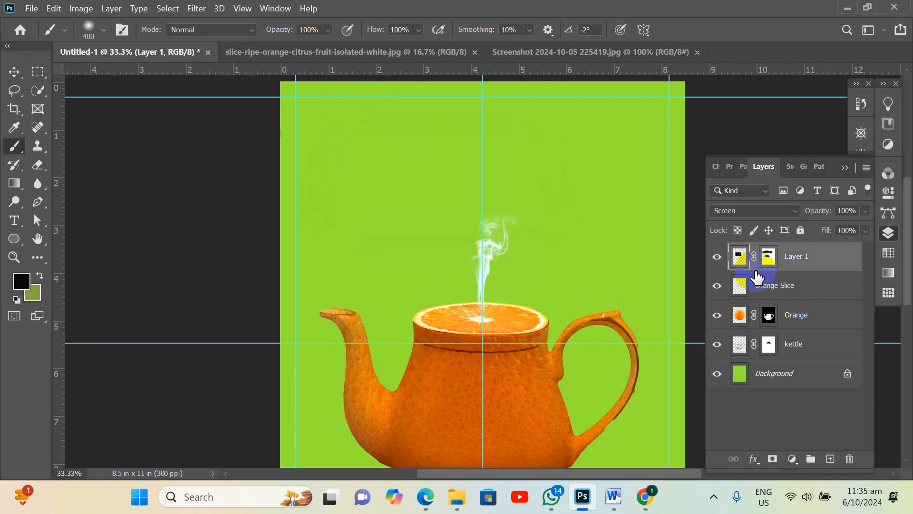
key(ctrl+t)
click(544, 218)
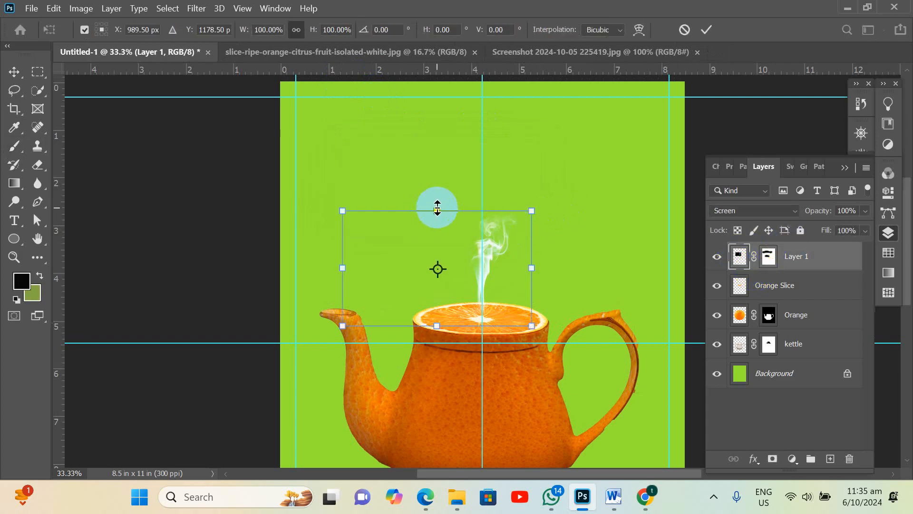
drag(438, 208, 447, 99)
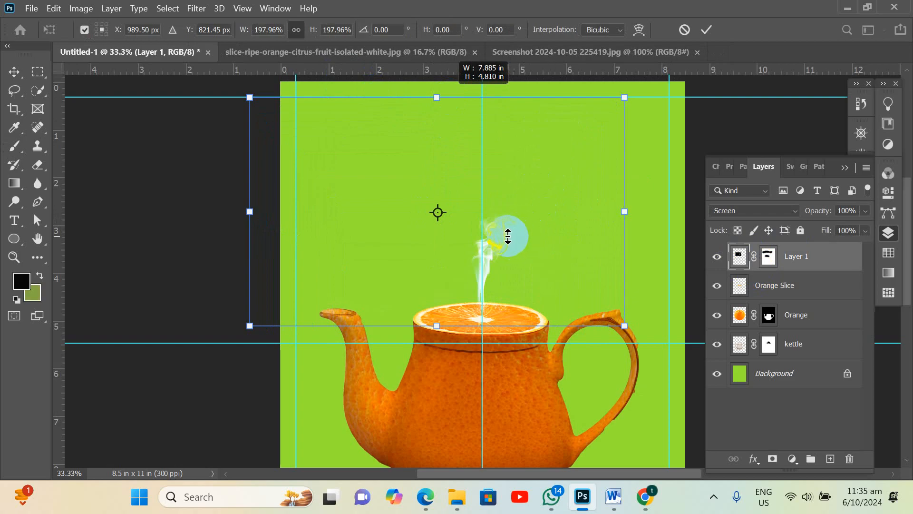
drag(540, 194, 497, 216)
key(Return)
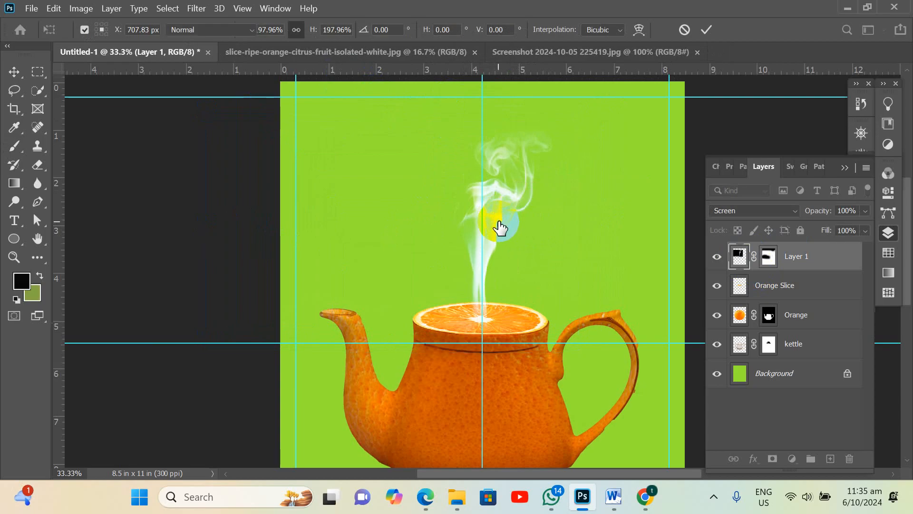
key(b)
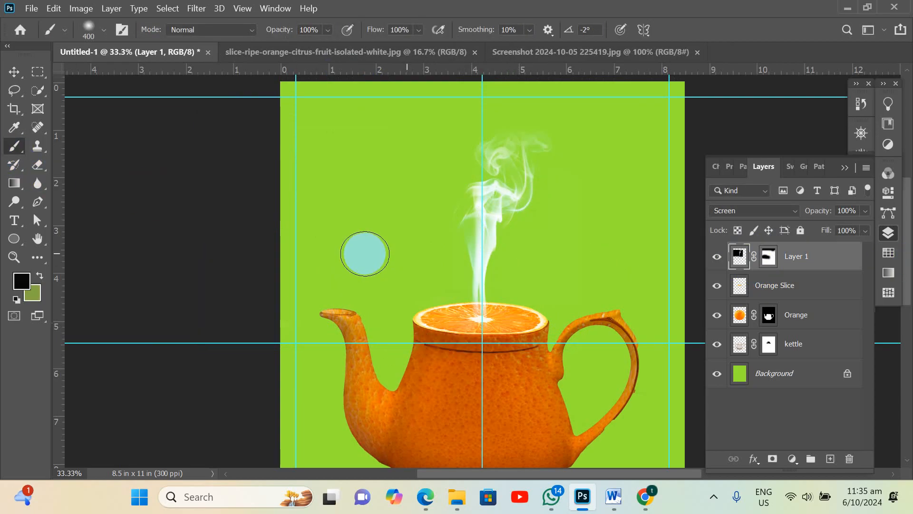
key(bracketright)
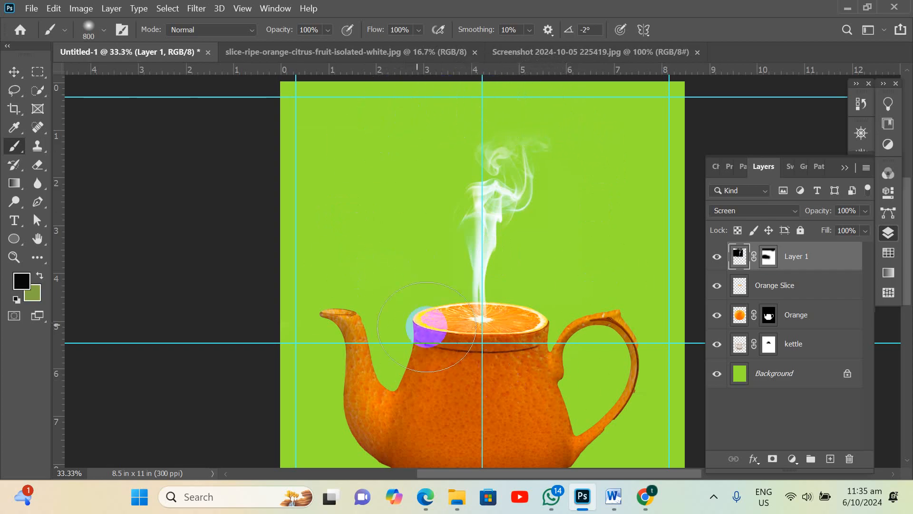
Switch to Word to read the instruction about selecting the teapot lid, and return to Photoshop
click(614, 497)
scroll(489, 359, down, 2)
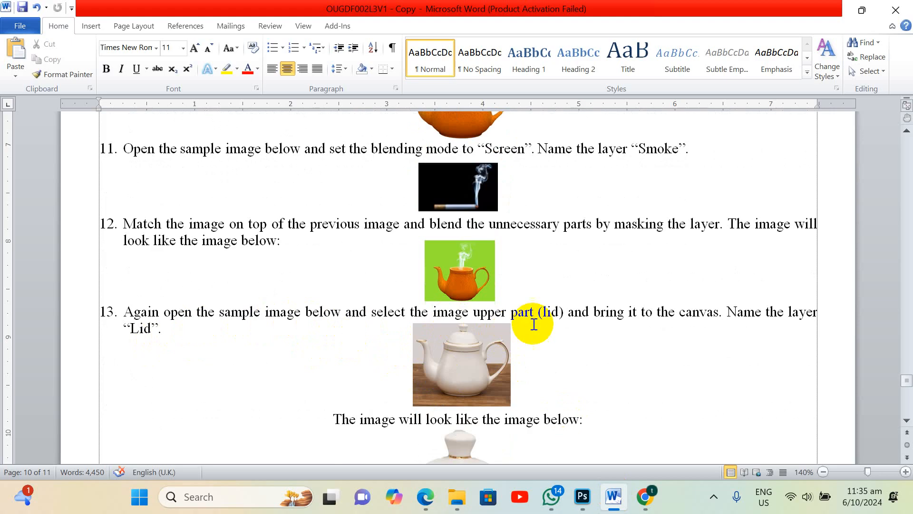
click(562, 313)
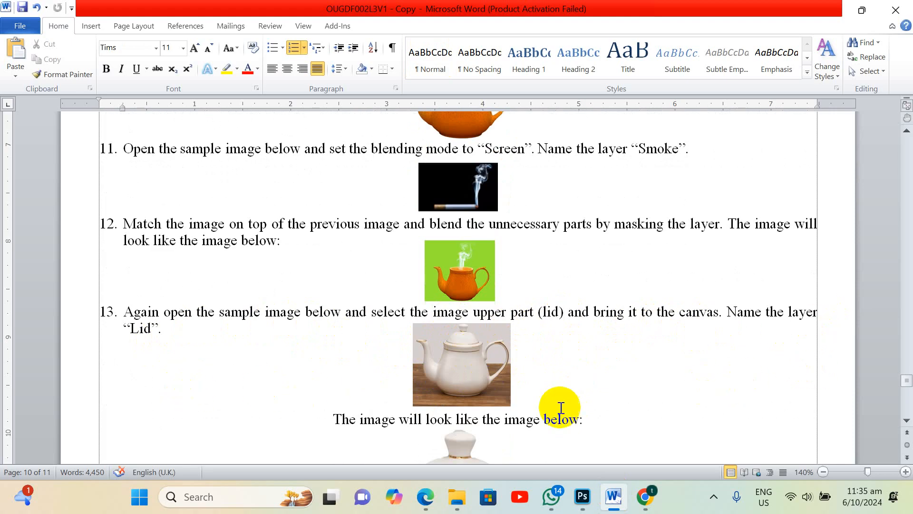
click(588, 506)
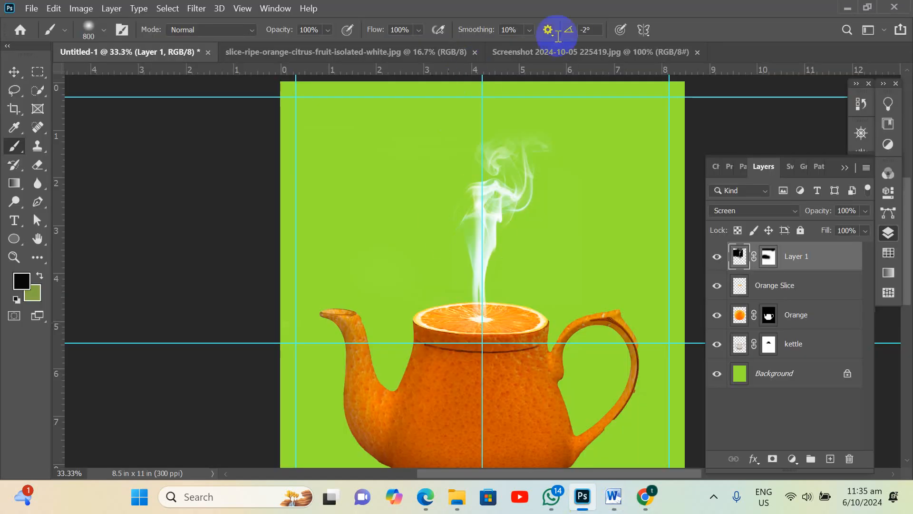
Close the cigarette screenshot and the orange slice image, keeping the main composition open
click(584, 53)
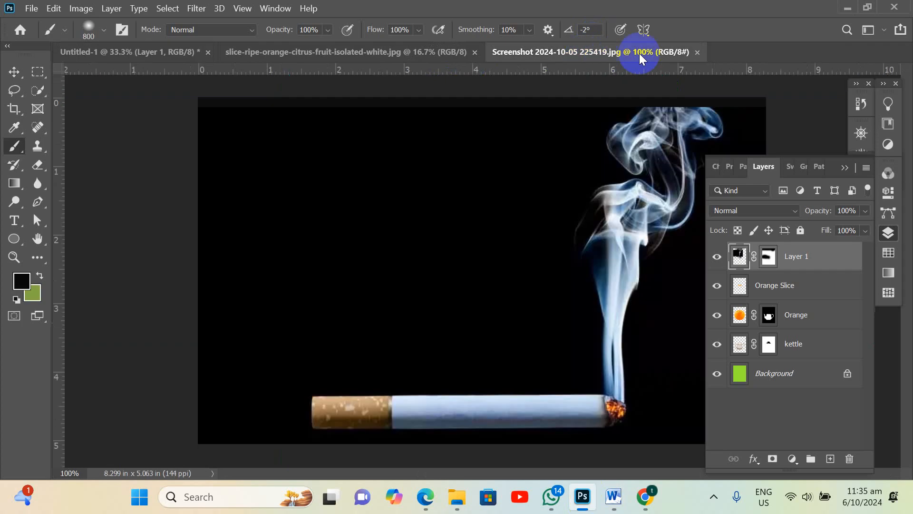
click(696, 52)
click(473, 53)
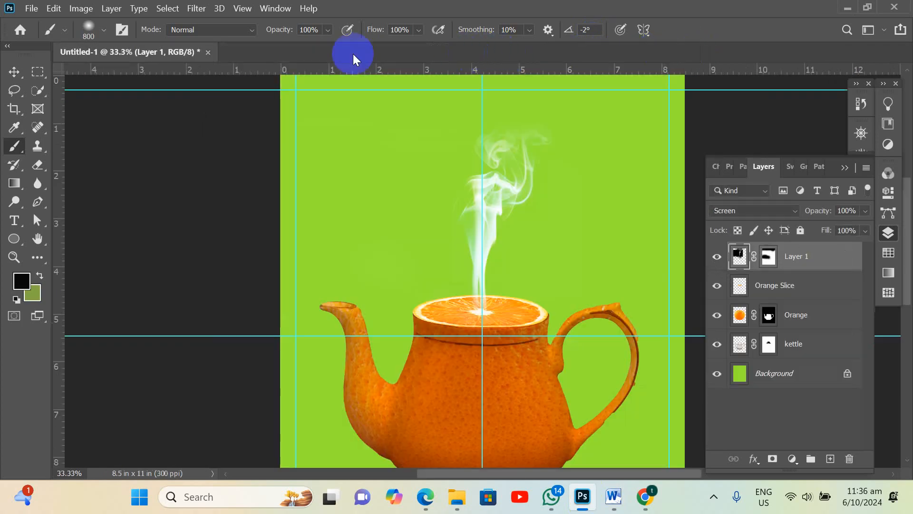
Open the teapot image Ketly.jpg
click(29, 12)
click(47, 33)
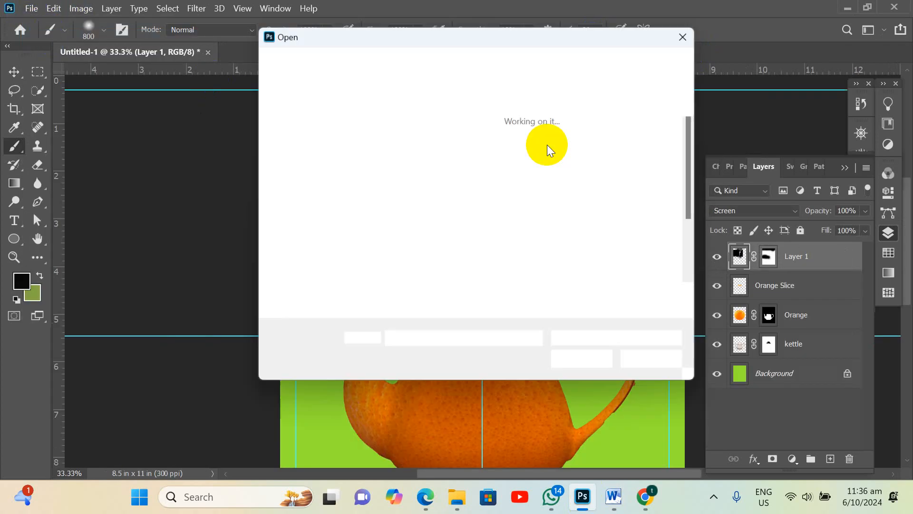
double_click(561, 149)
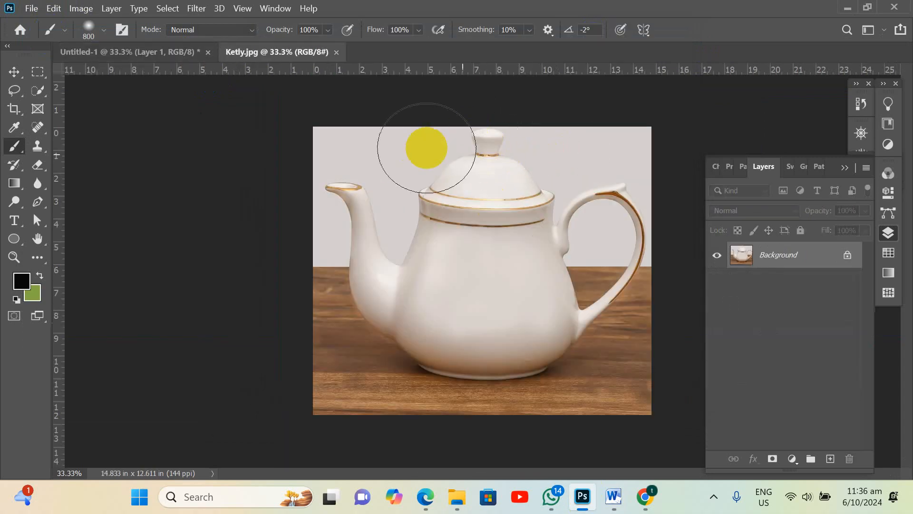
Select the teapot with Select Subject and unlock the Background layer
ctrl+click(501, 198)
ctrl+click(501, 199)
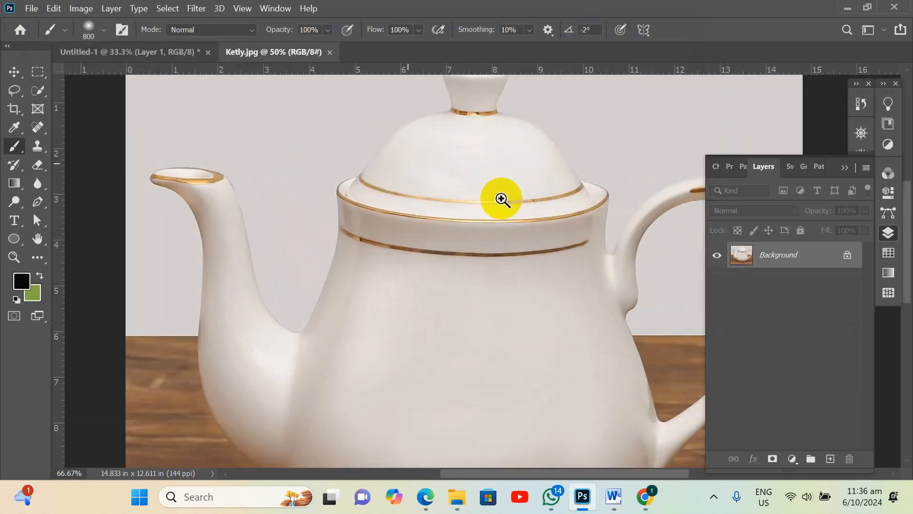
scroll(432, 216, up, 2)
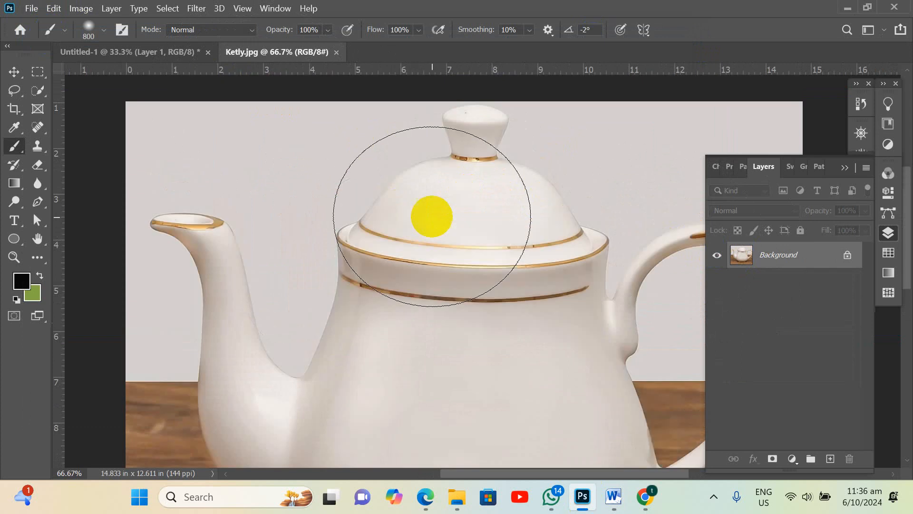
scroll(432, 217, up, 2)
click(319, 59)
click(167, 8)
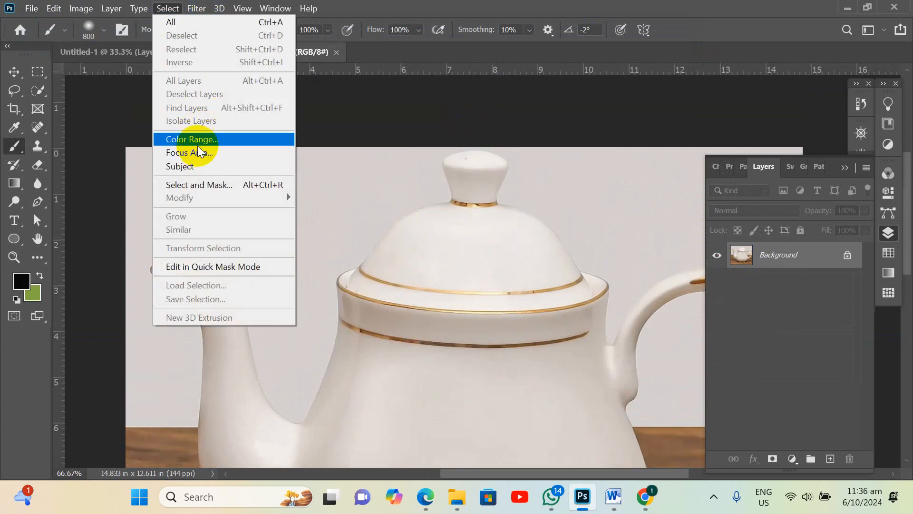
click(190, 168)
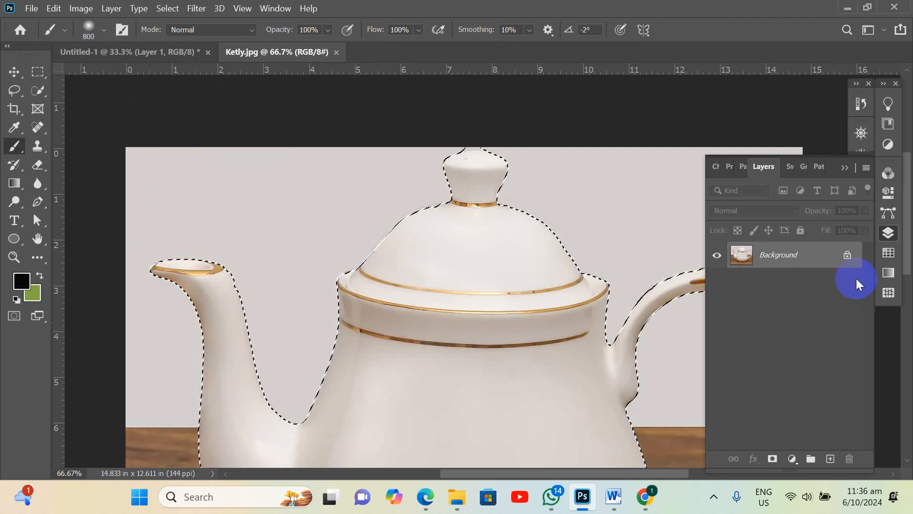
click(847, 259)
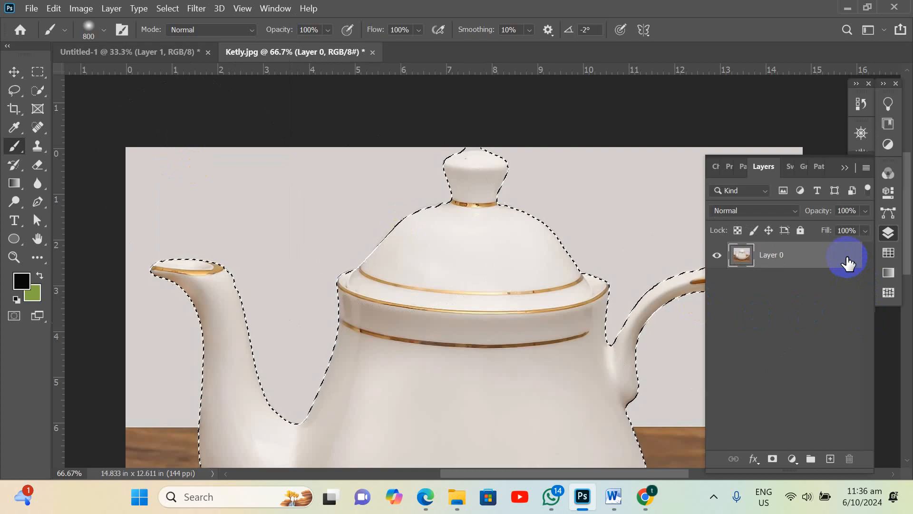
click(170, 10)
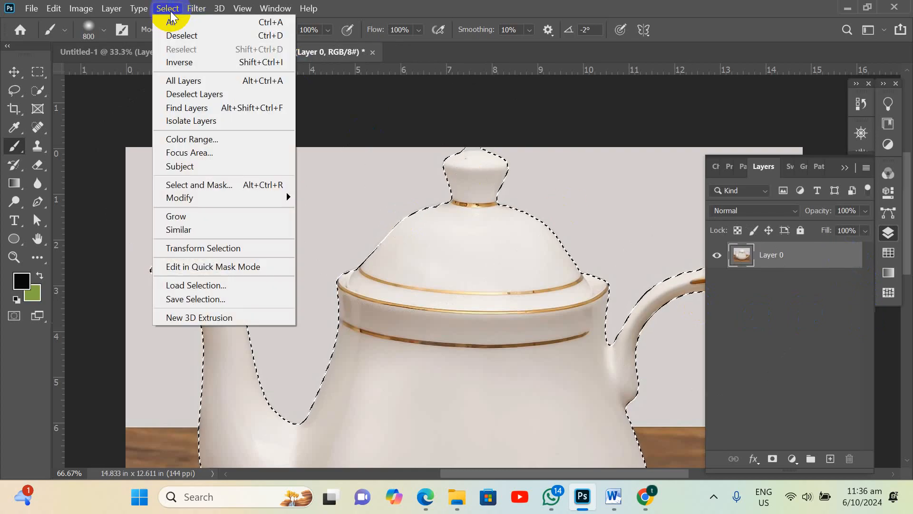
click(171, 12)
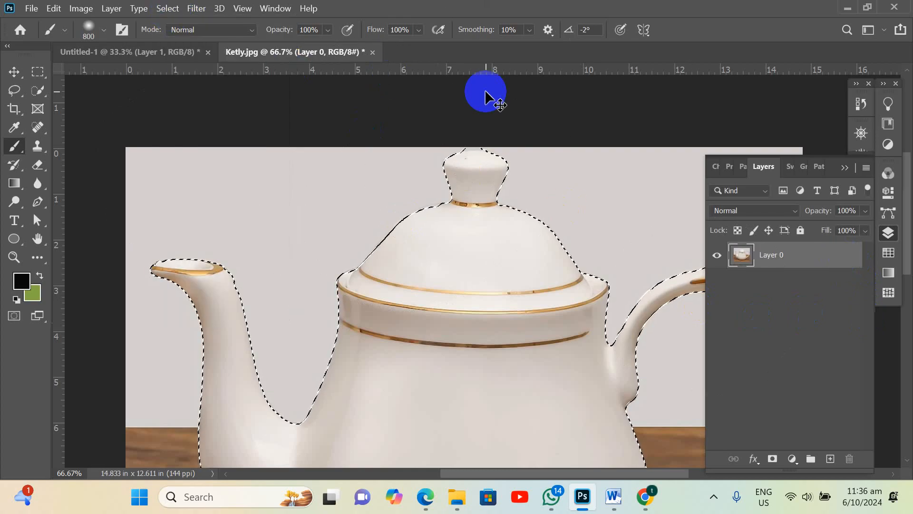
key(ctrl+minus)
key(ctrl+minus)
key(ctrl+minus)
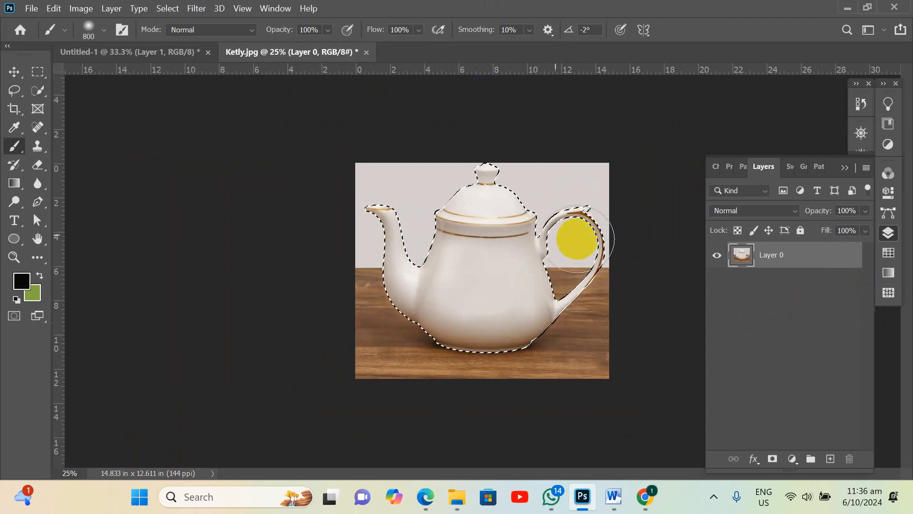
Invert the teapot selection, delete the background around the teapot, and deselect
click(173, 8)
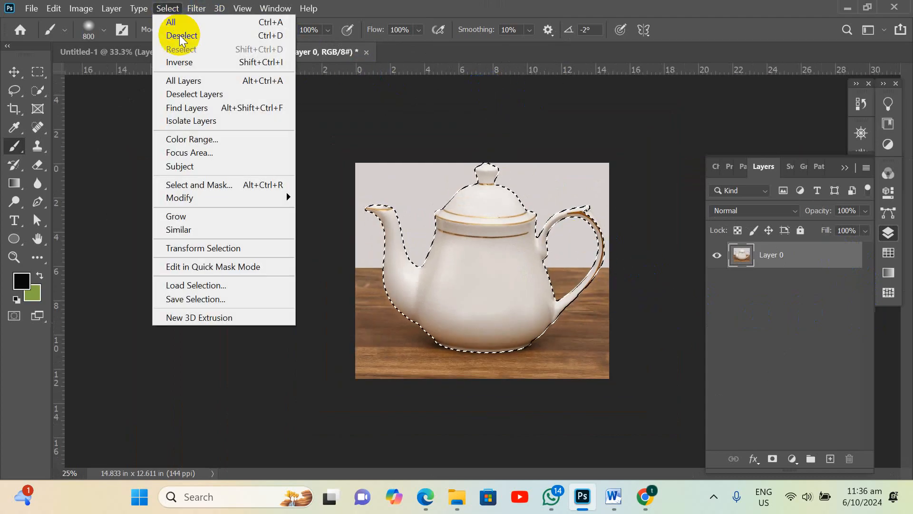
click(189, 64)
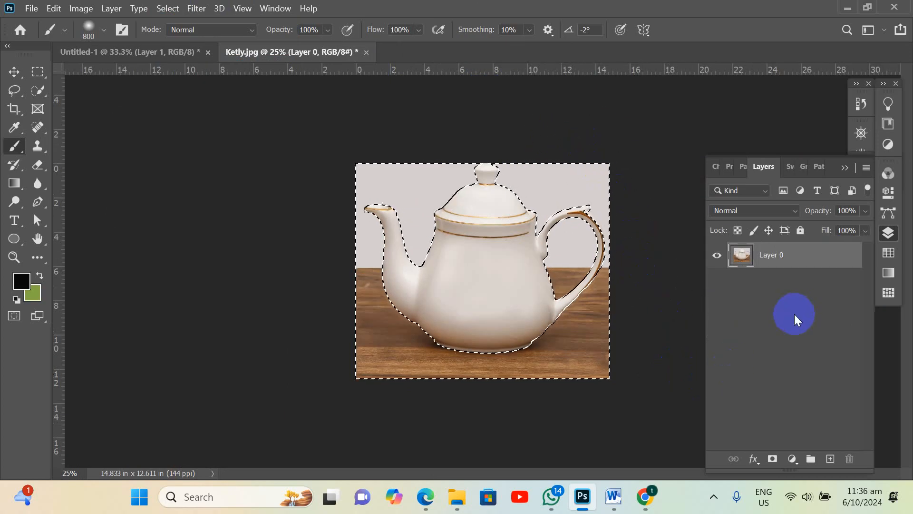
key(Delete)
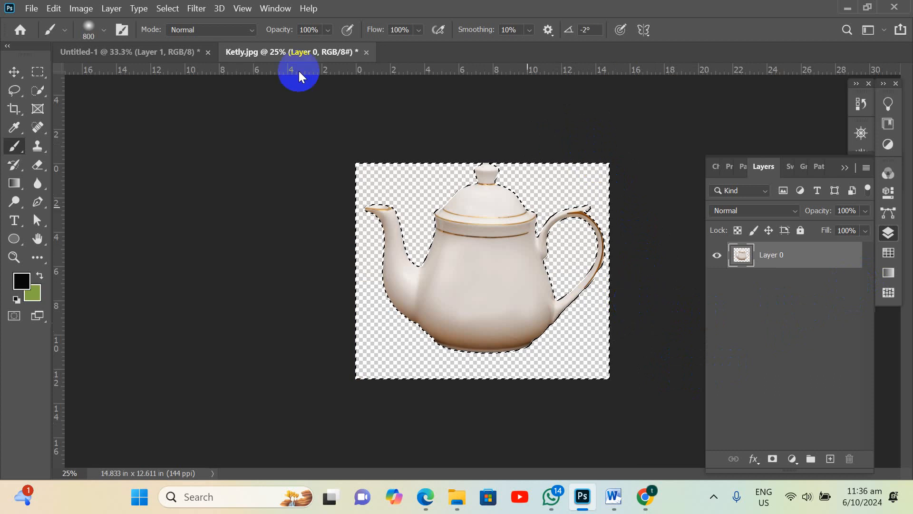
click(169, 10)
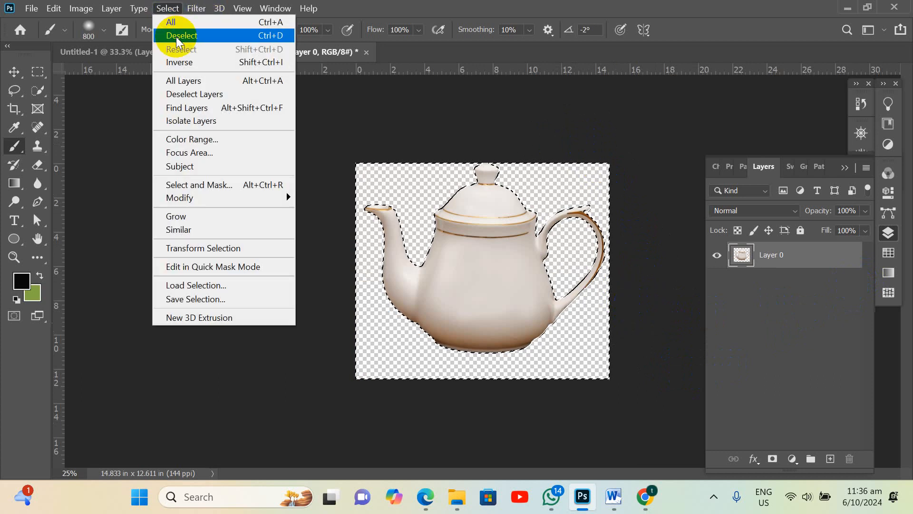
click(177, 40)
Move the teapot layer down about 1.35 in so the lid knob sits clear of the canvas's upper edge
ctrl+click(540, 190)
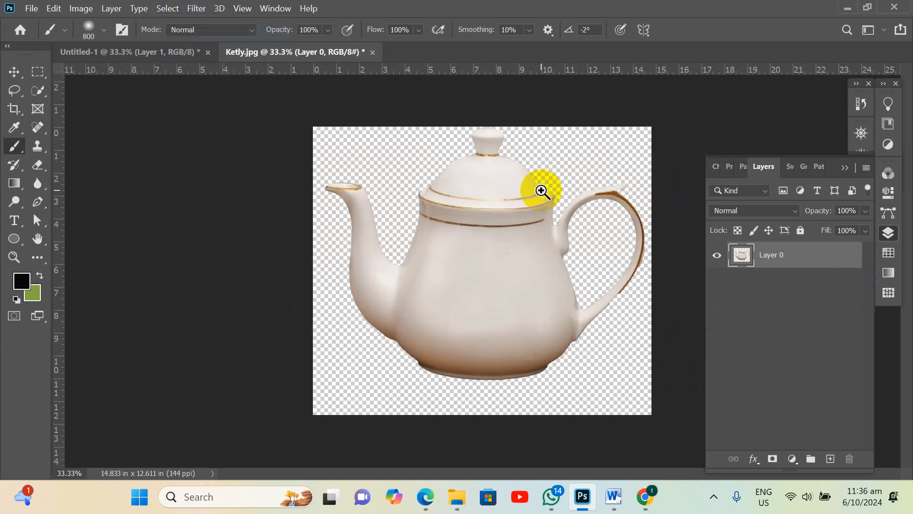
ctrl+click(541, 189)
ctrl+click(525, 196)
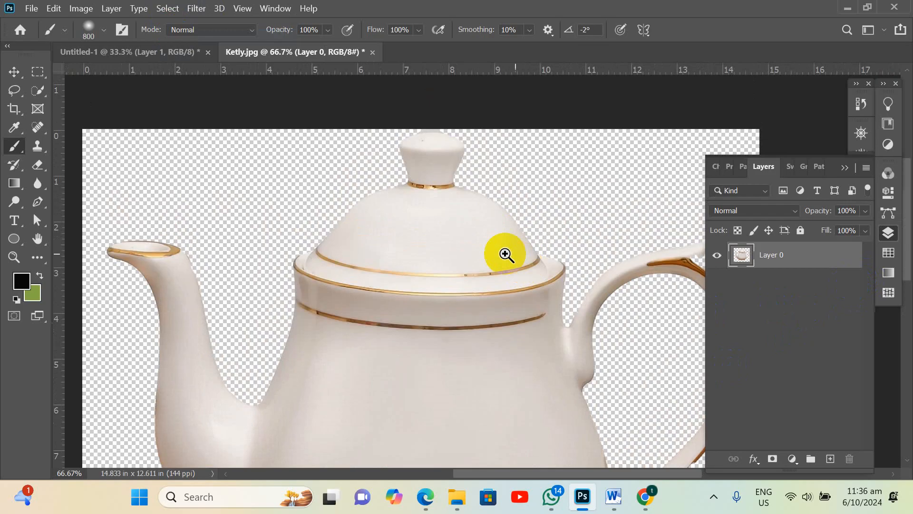
ctrl+click(505, 255)
click(14, 71)
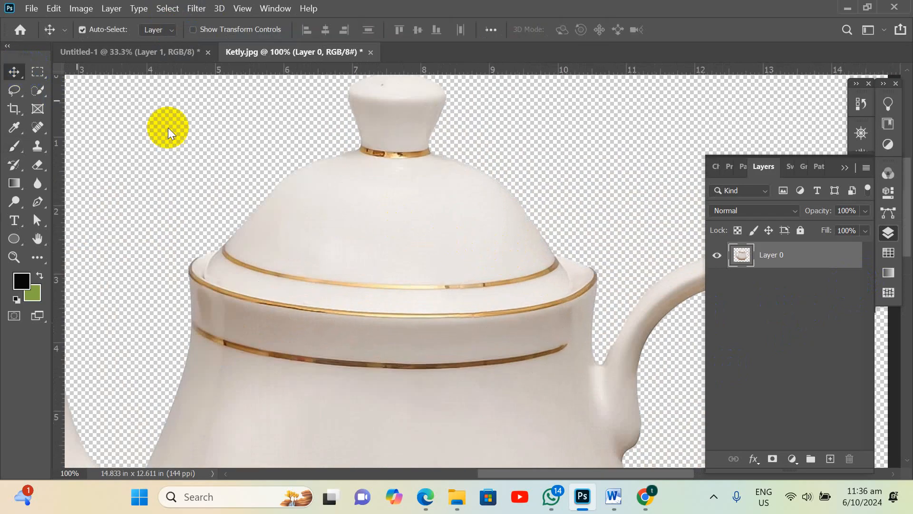
drag(443, 214, 445, 321)
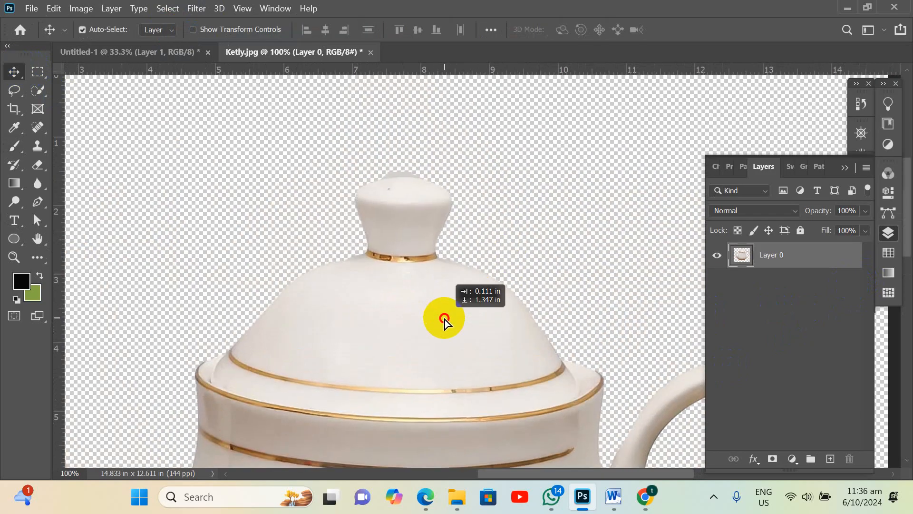
Erase the grey background remnant above the lid knob
ctrl+click(420, 187)
ctrl+click(418, 183)
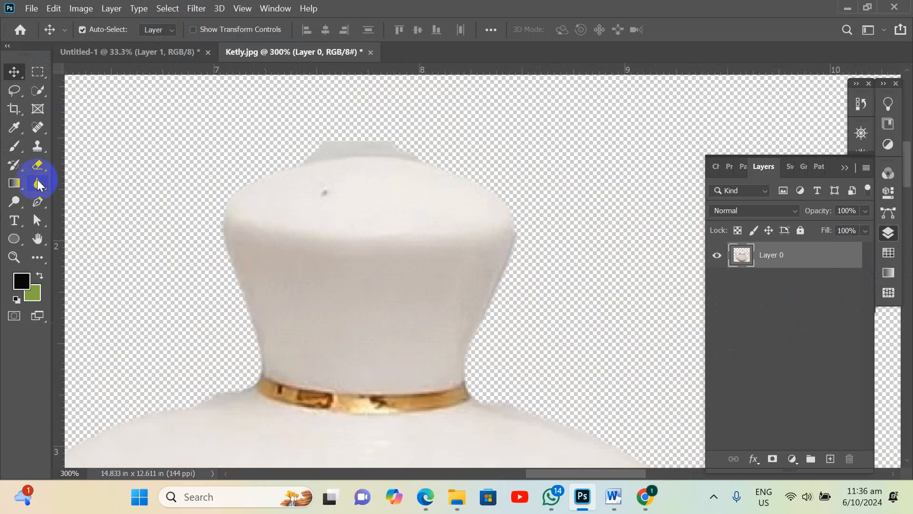
click(38, 166)
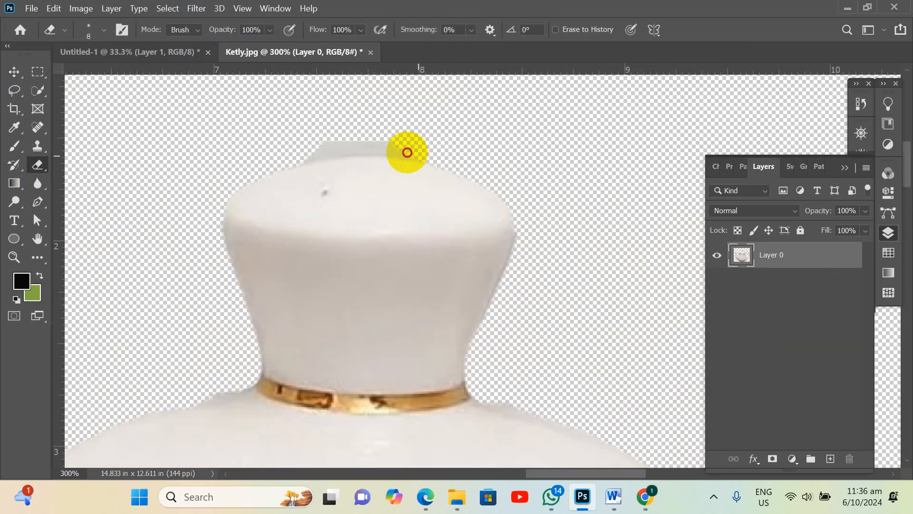
mouse_move(407, 152)
mouse_down()
mouse_move(279, 161)
mouse_move(308, 161)
mouse_up()
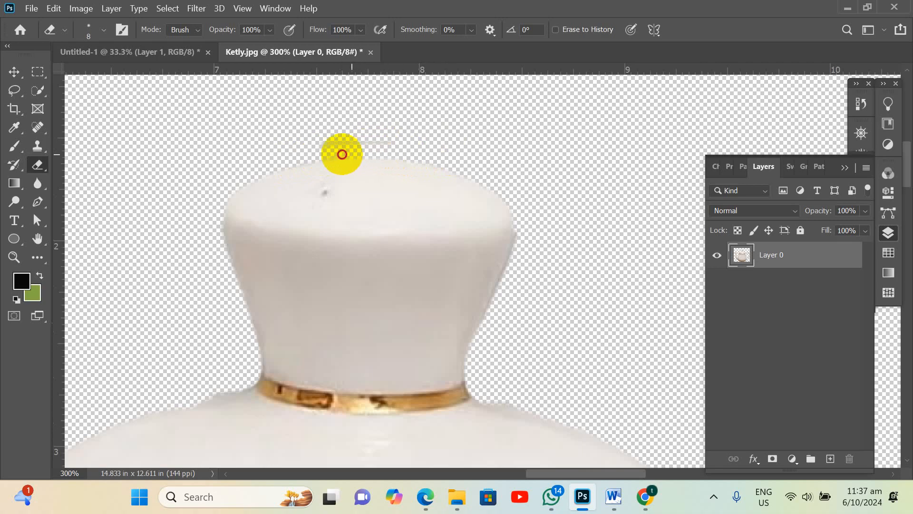
mouse_move(310, 144)
mouse_down()
mouse_move(390, 136)
mouse_move(326, 137)
mouse_move(474, 148)
mouse_up()
scroll(566, 166, down, 2)
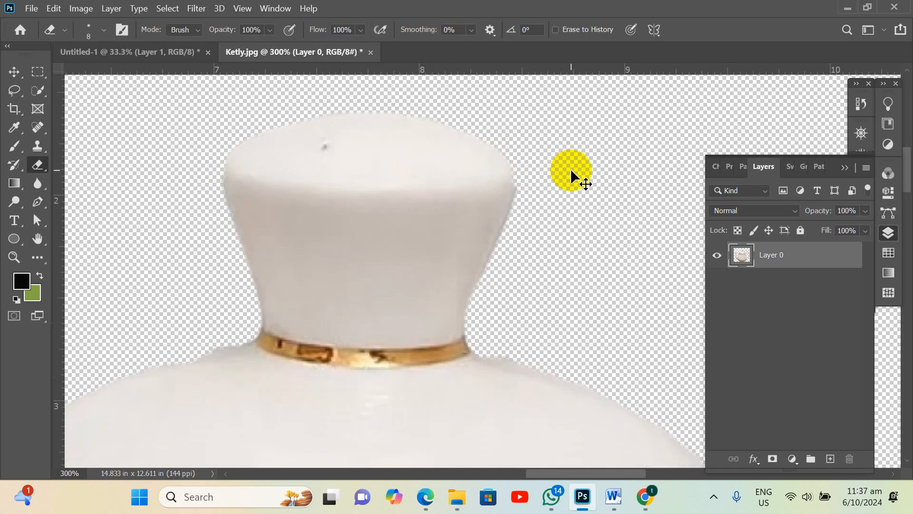
Start a Pen path at the lid's left edge and curve it along the left part of its lower rim
key(ctrl+minus)
key(ctrl+minus)
scroll(561, 235, down, 2)
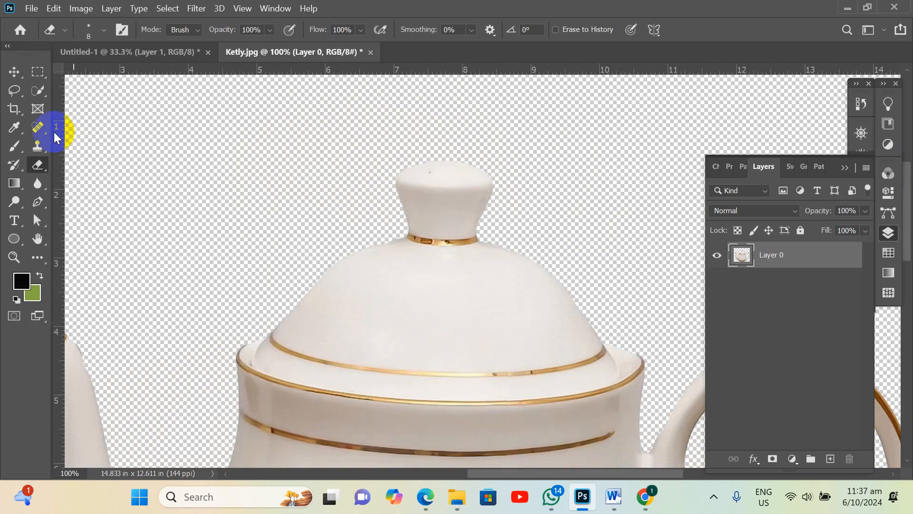
click(38, 203)
scroll(336, 377, up, 3)
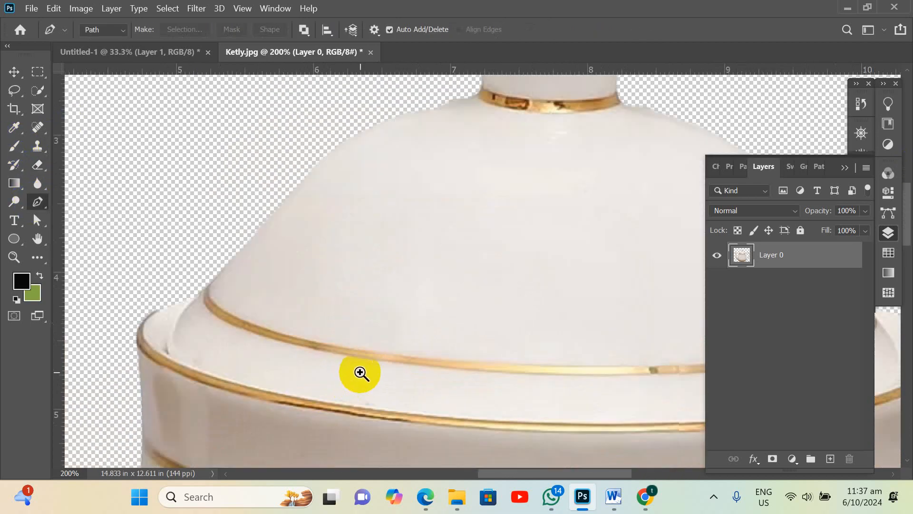
key(Tab)
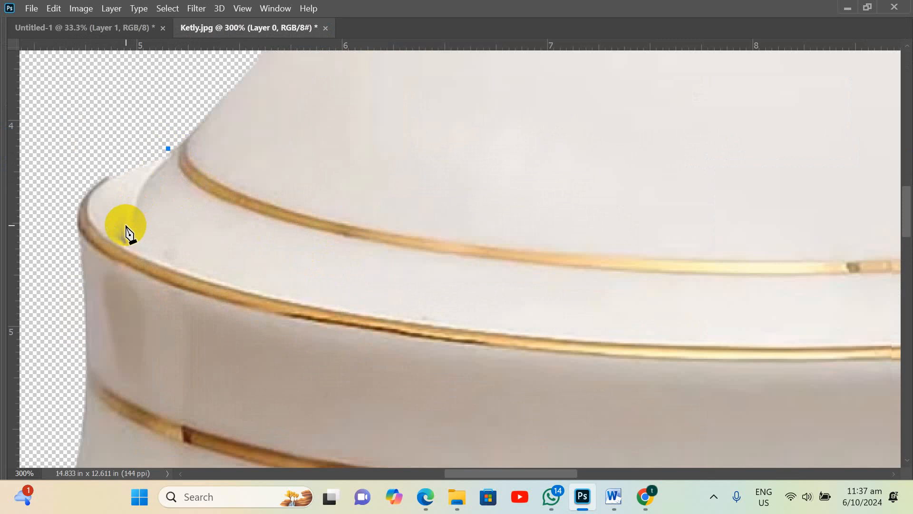
drag(125, 257, 129, 264)
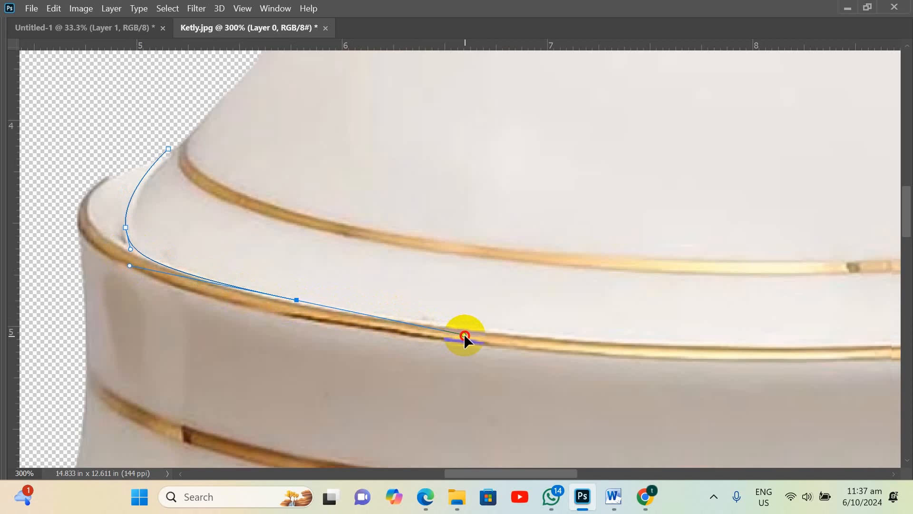
click(450, 327)
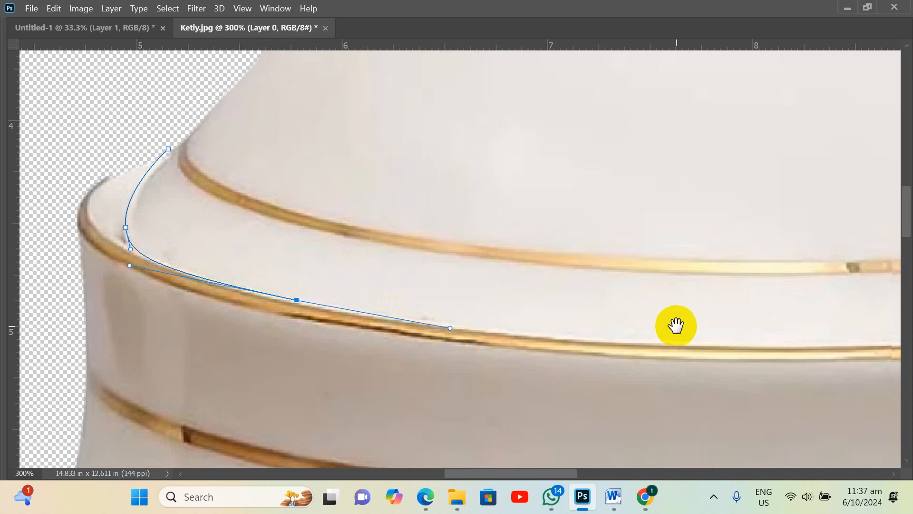
Continue the Pen path along the front of the lid's lower rim and up around its right edge
drag(675, 325, 408, 285)
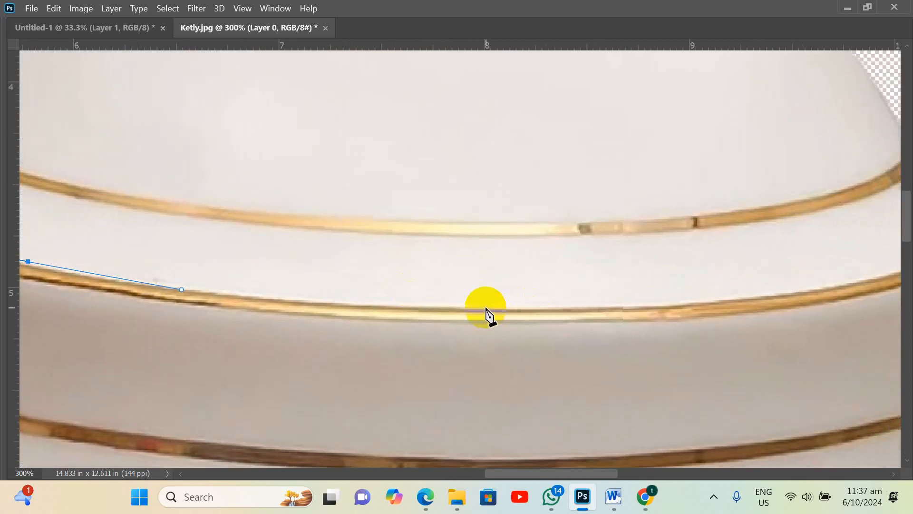
drag(484, 308, 373, 271)
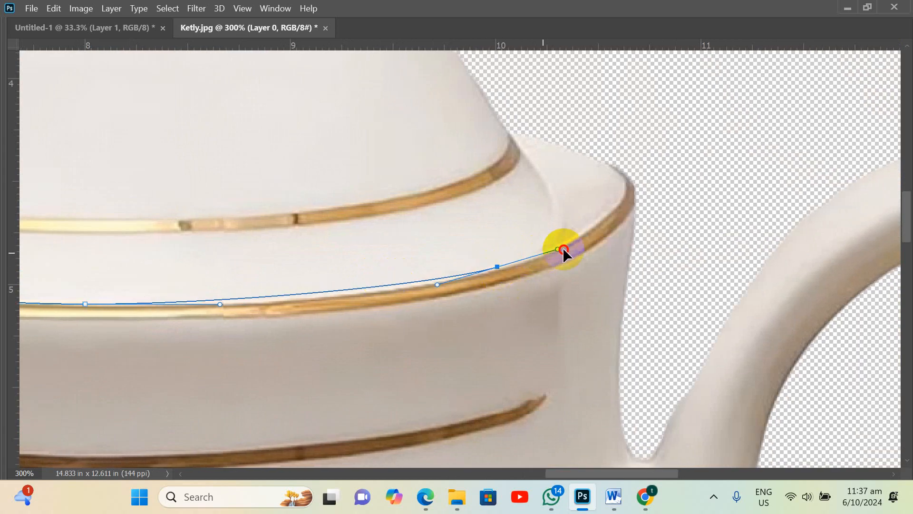
drag(583, 240, 579, 240)
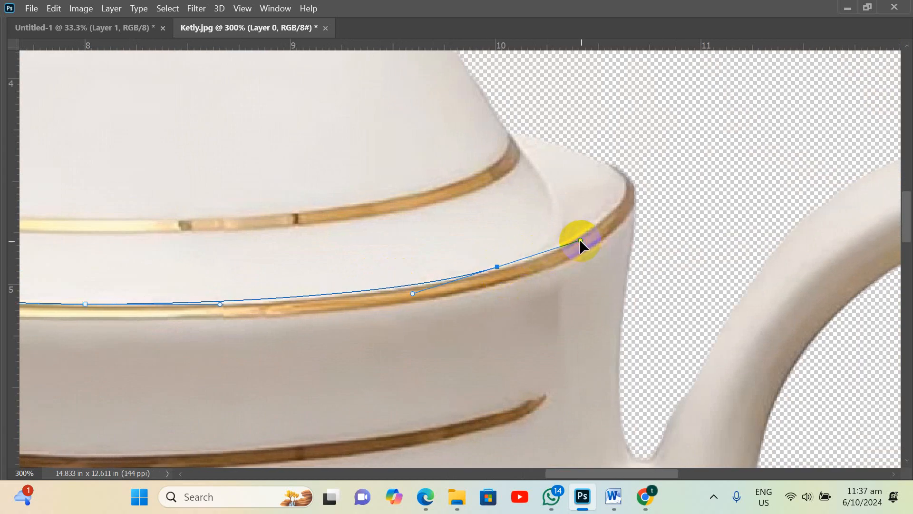
drag(549, 194, 537, 168)
drag(497, 116, 490, 102)
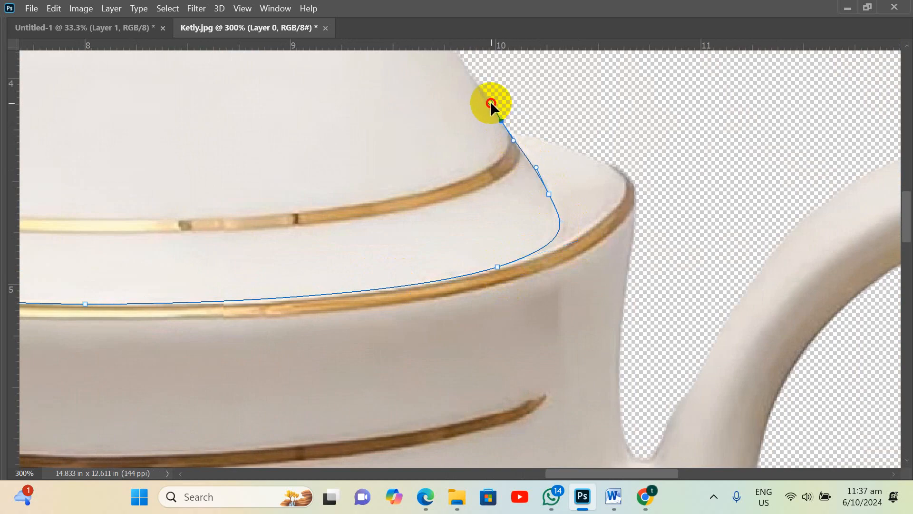
Route the path loosely around the lid's dome and knob, close it at the starting anchor, and convert it to a selection
click(596, 77)
key(ctrl+minus)
key(ctrl+minus)
key(ctrl+minus)
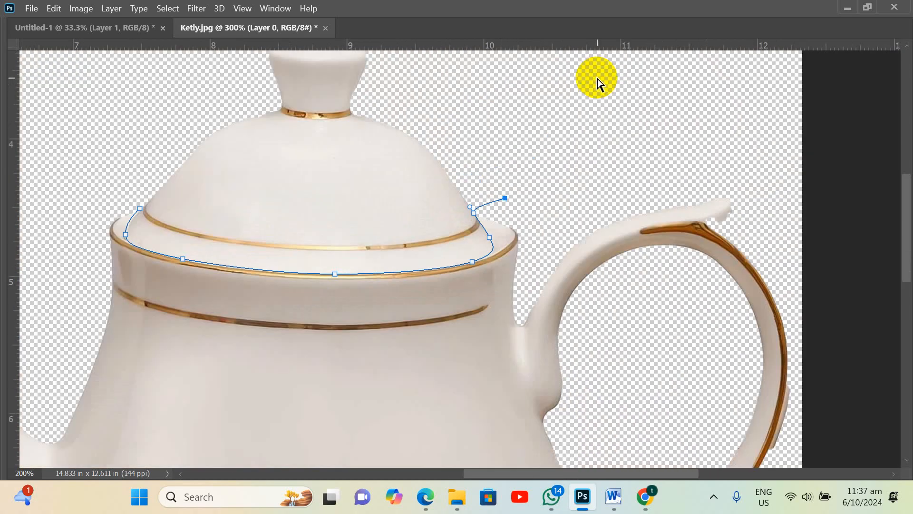
key(ctrl+minus)
click(451, 82)
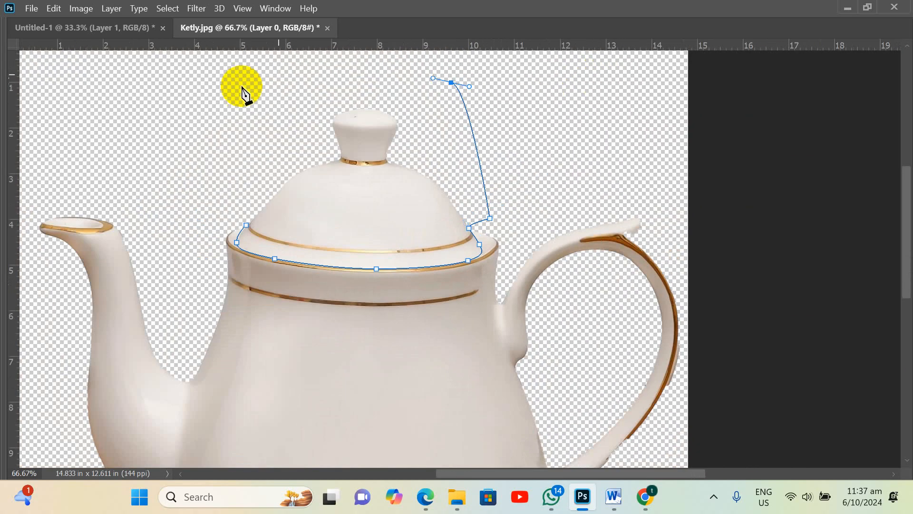
click(233, 89)
drag(202, 151, 210, 165)
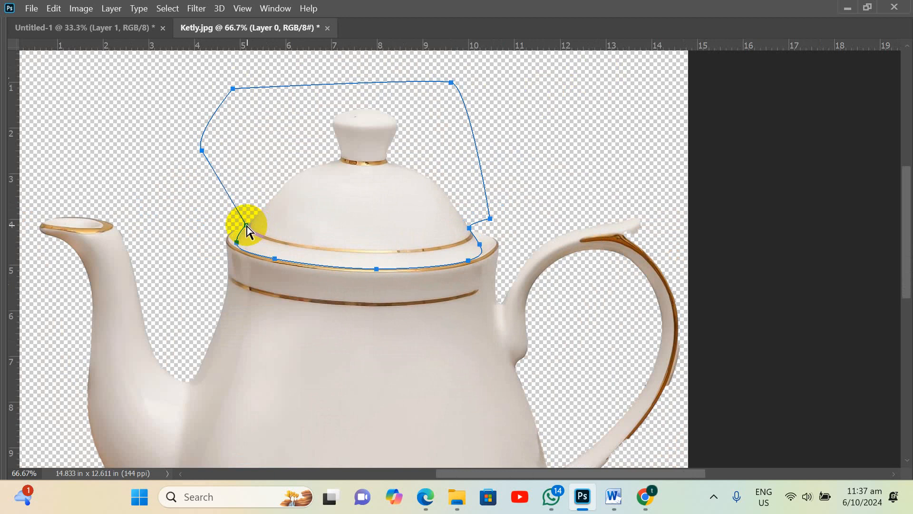
click(246, 226)
key(ctrl+Return)
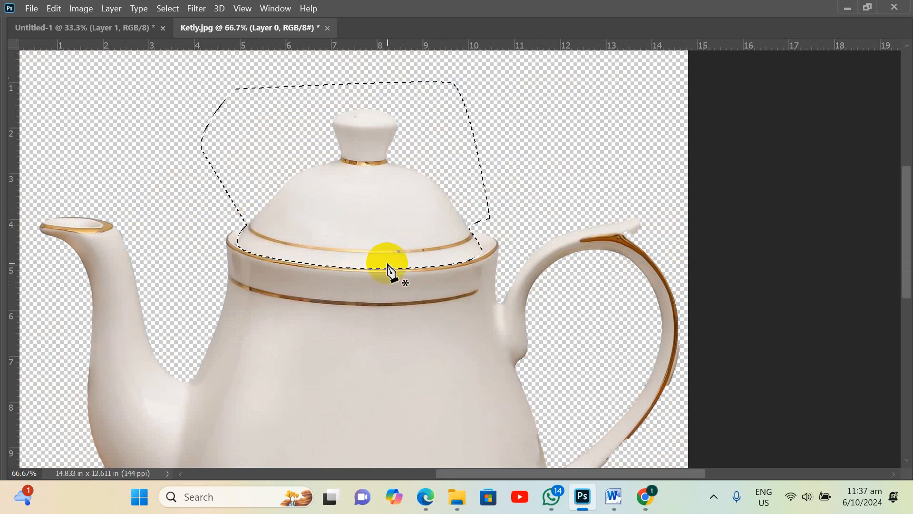
Invert the selection to delete the teapot body, deselect, and move the isolated lid up and to the left
key(ctrl+shift+i)
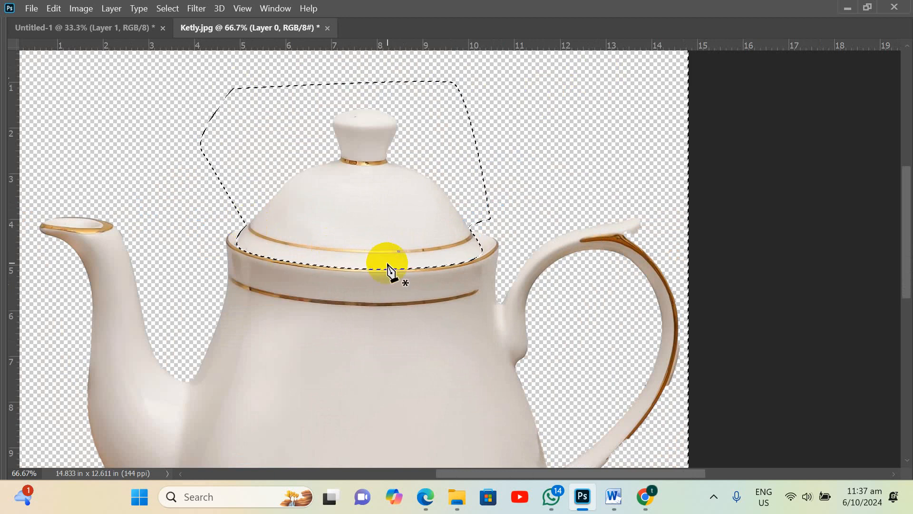
key(Delete)
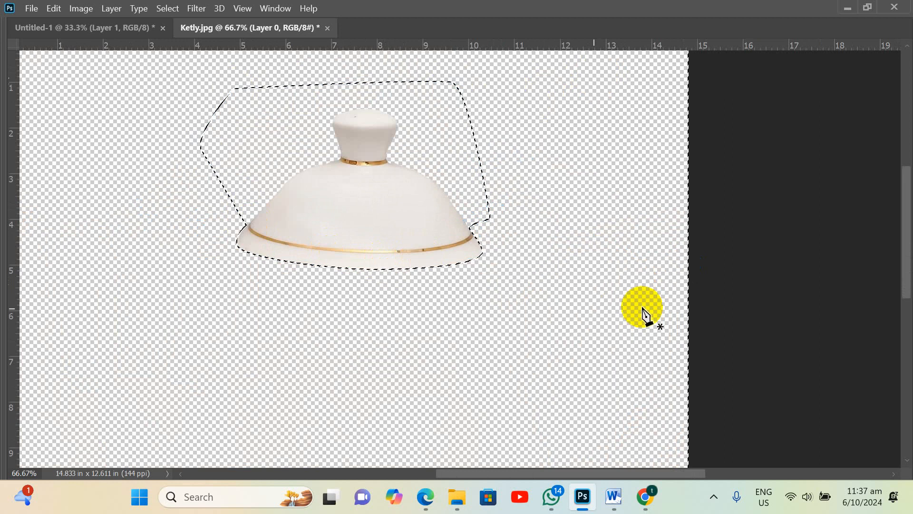
key(Tab)
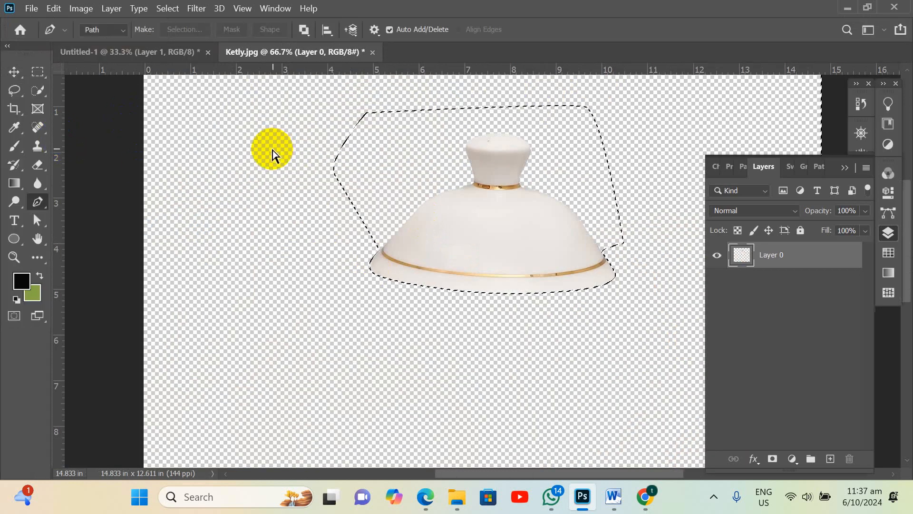
key(ctrl+d)
click(13, 72)
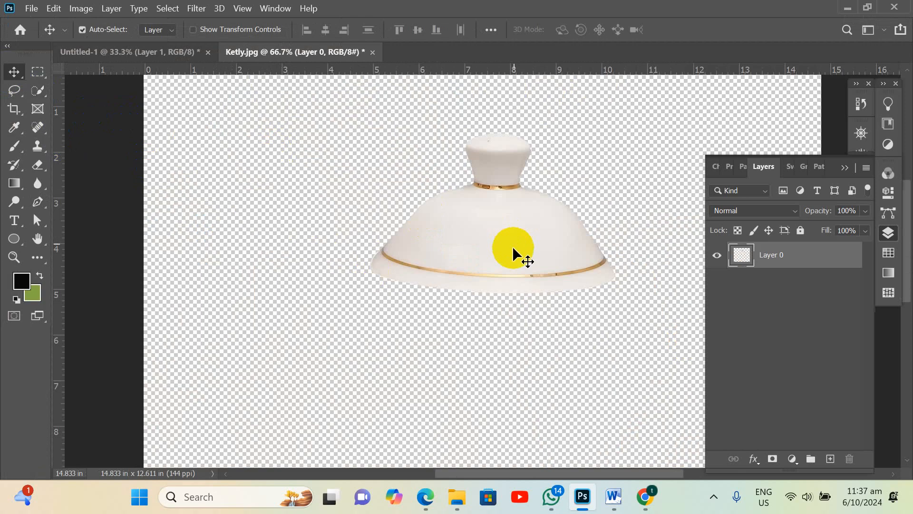
drag(513, 252, 387, 206)
Switch to Word, read on to instruction 14, and correct the misspelled layer name "Lead" there to "Lid"
click(613, 497)
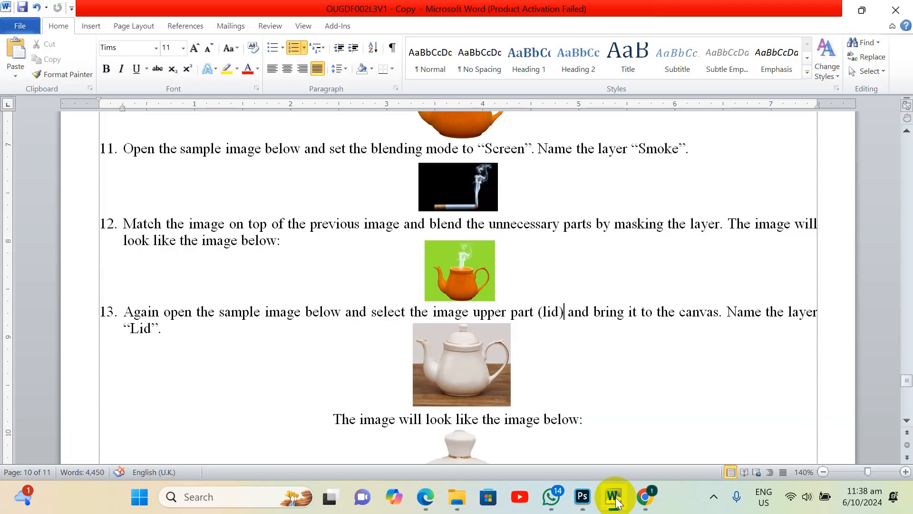
scroll(536, 405, down, 2)
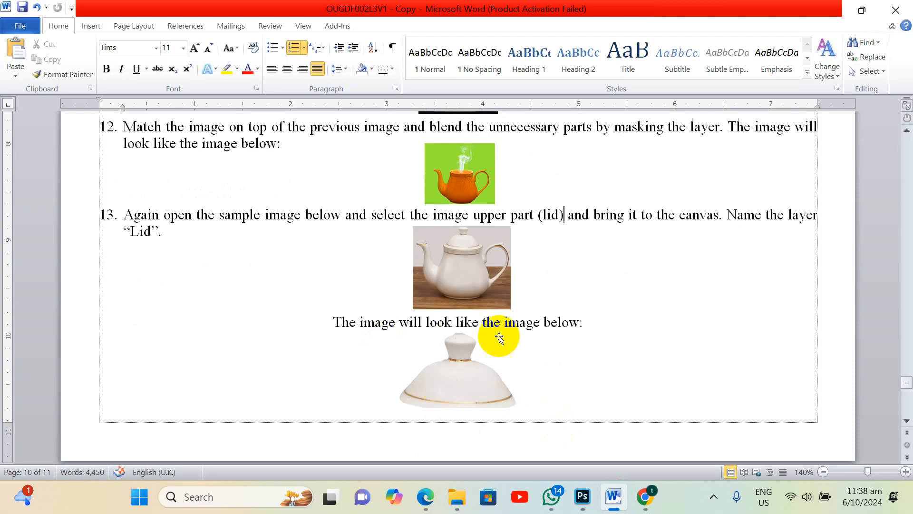
scroll(470, 399, down, 3)
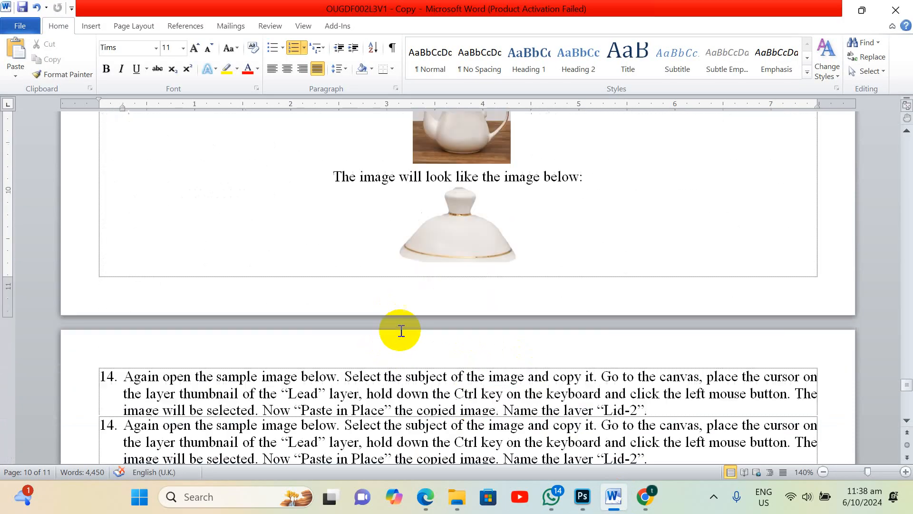
scroll(401, 330, down, 2)
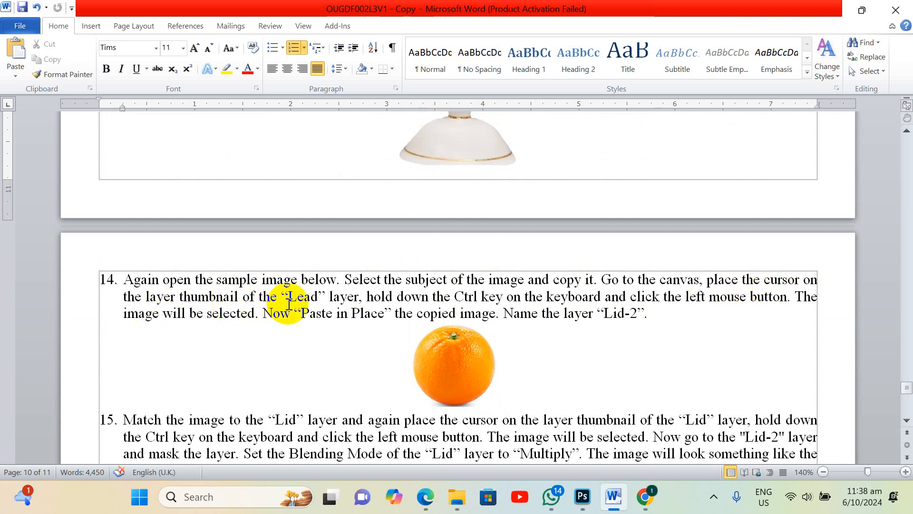
drag(317, 297, 298, 303)
text(i)
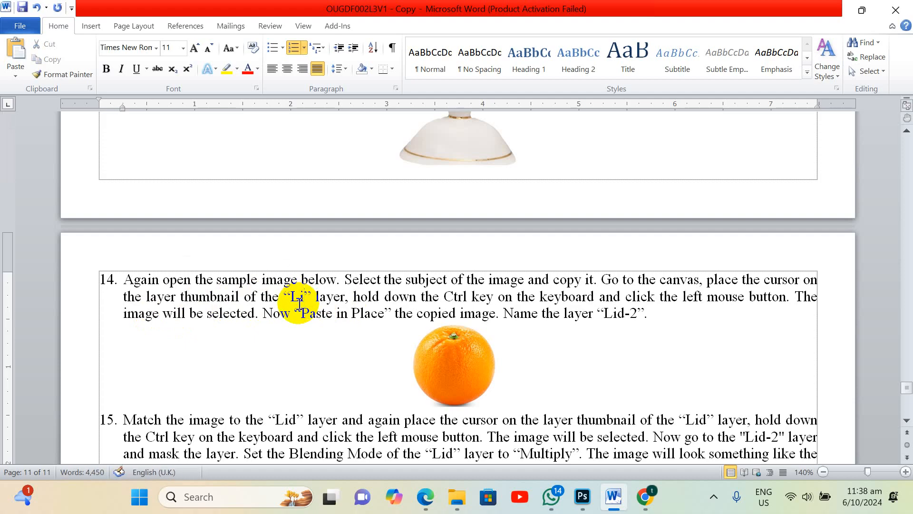
text(d)
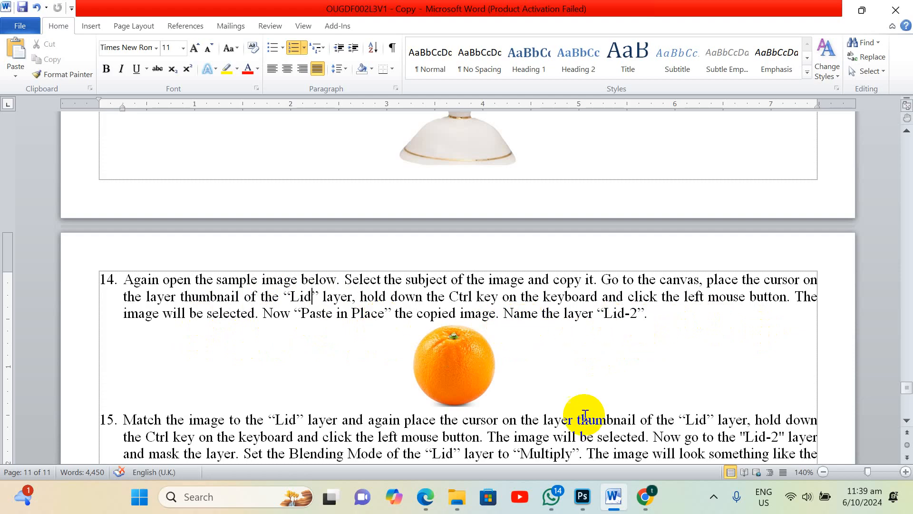
Switch to Photoshop and open the oranges image from the Orange Tea folder
click(582, 496)
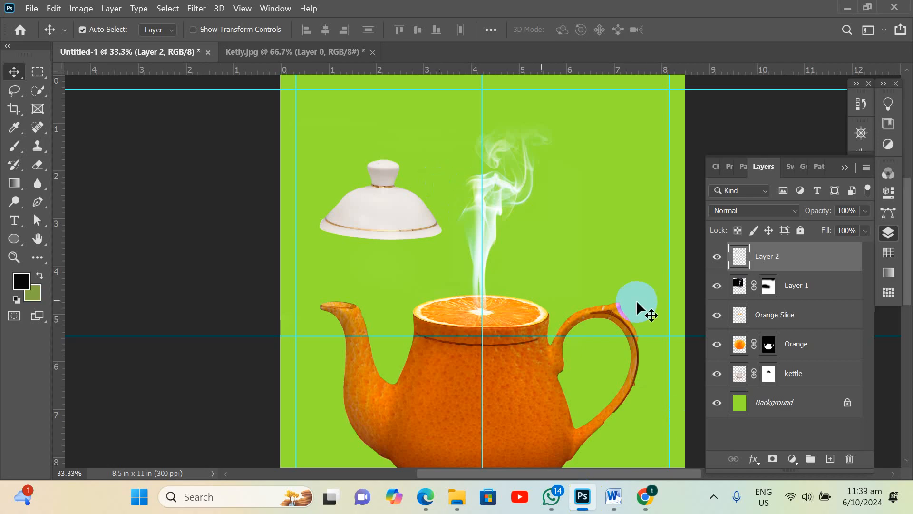
click(32, 8)
click(43, 35)
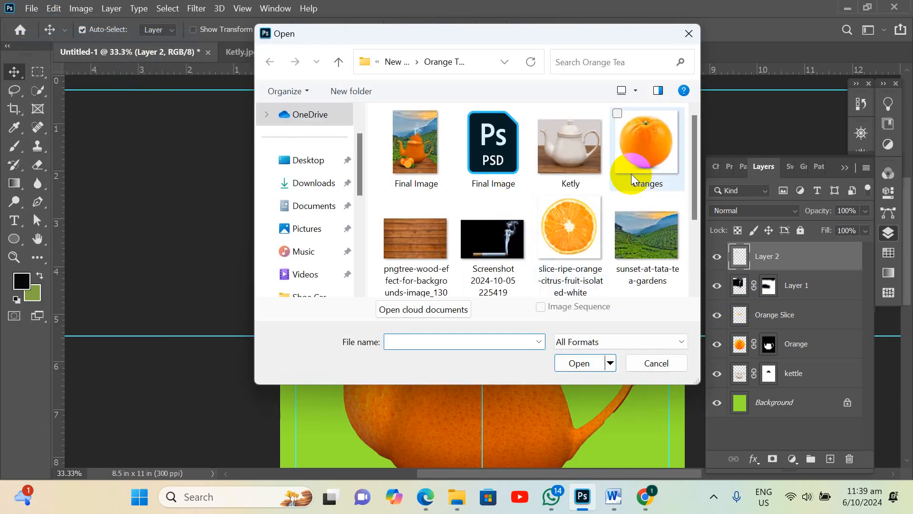
double_click(632, 179)
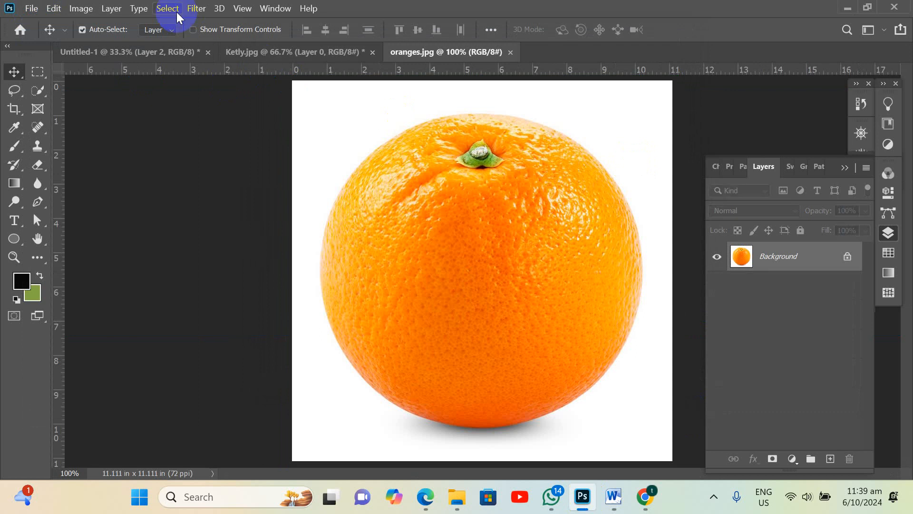
Select the orange in the oranges image with Select Subject and copy it
click(167, 8)
click(180, 167)
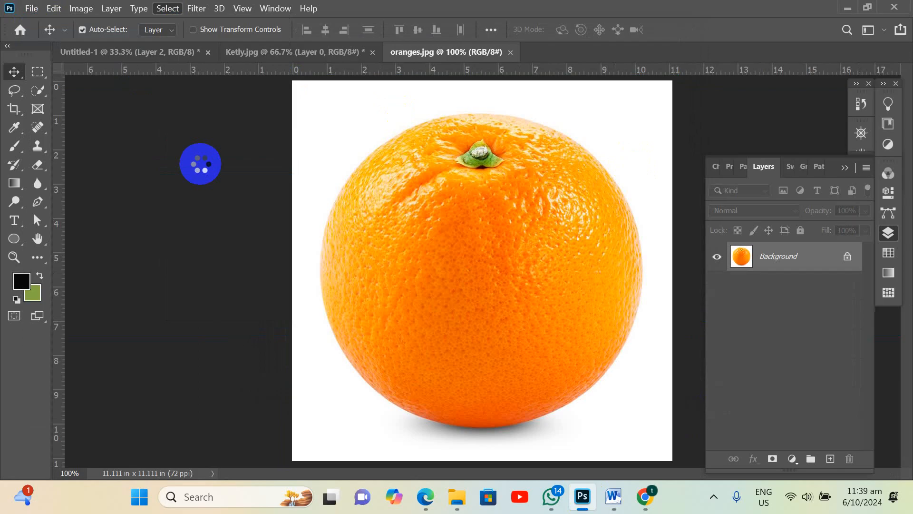
click(53, 8)
click(87, 98)
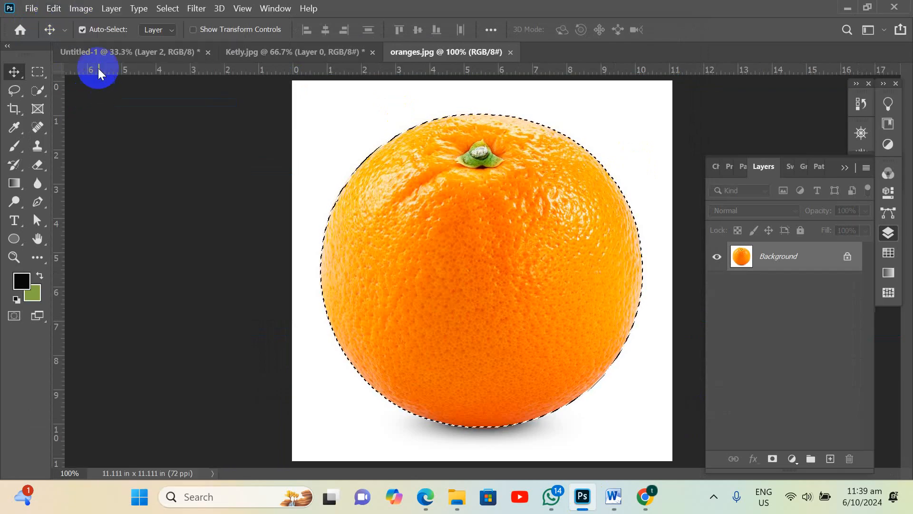
In the Untitled-1 document, rename the steam layer as Smoke and the lid layer as Lid
click(135, 56)
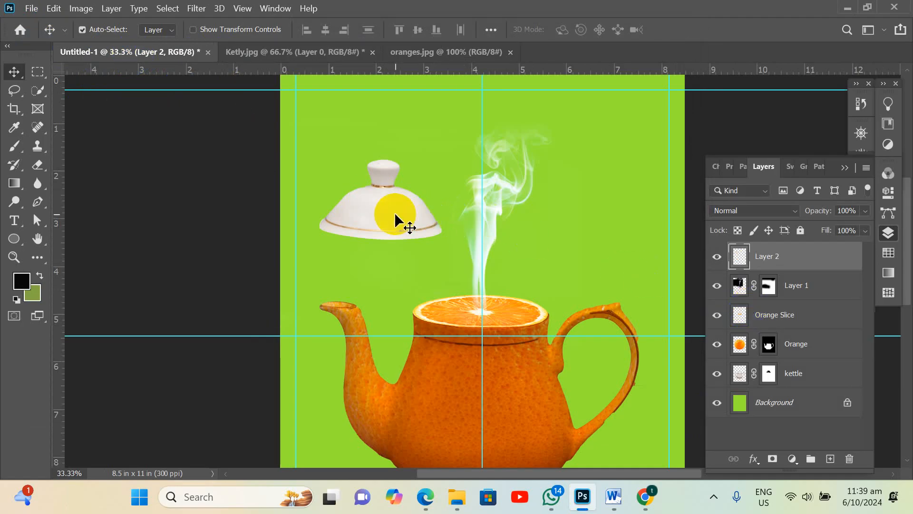
click(739, 260)
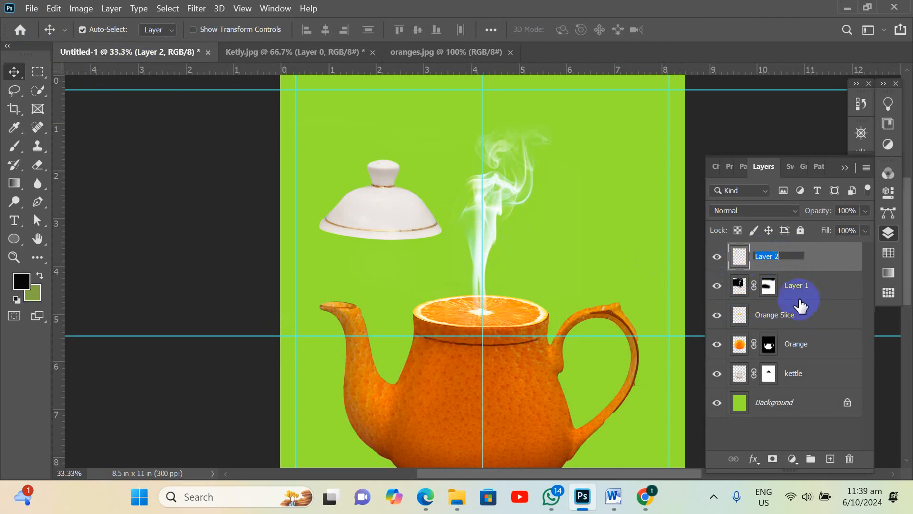
double_click(800, 292)
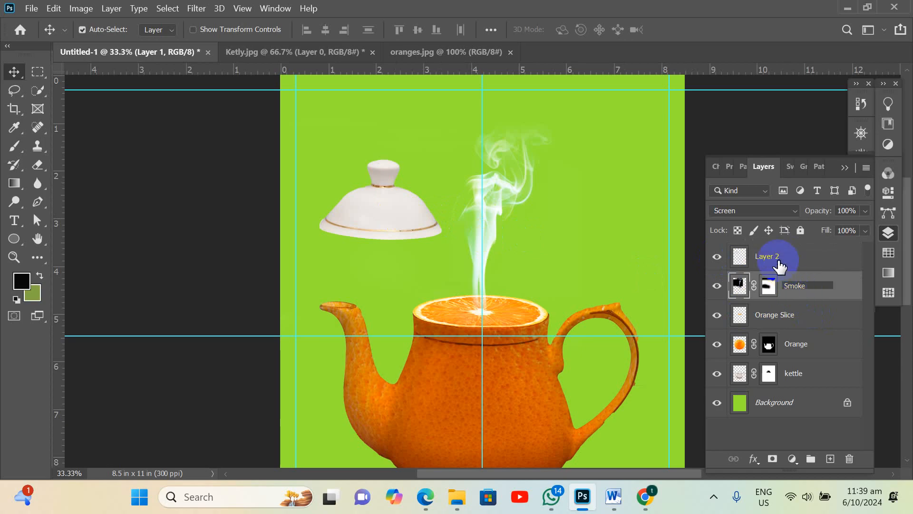
double_click(765, 257)
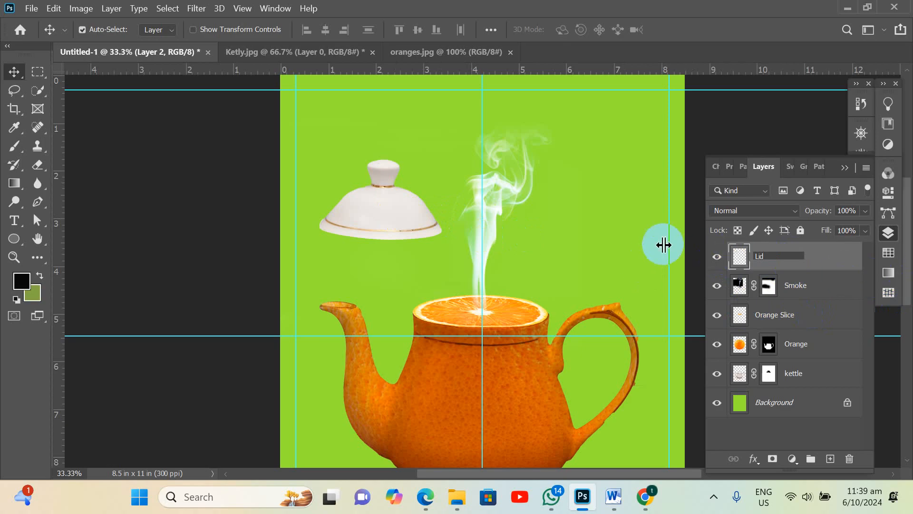
Load the Lid layer's outline as a selection, paste the copied orange in place, and move it over the white lid
click(697, 111)
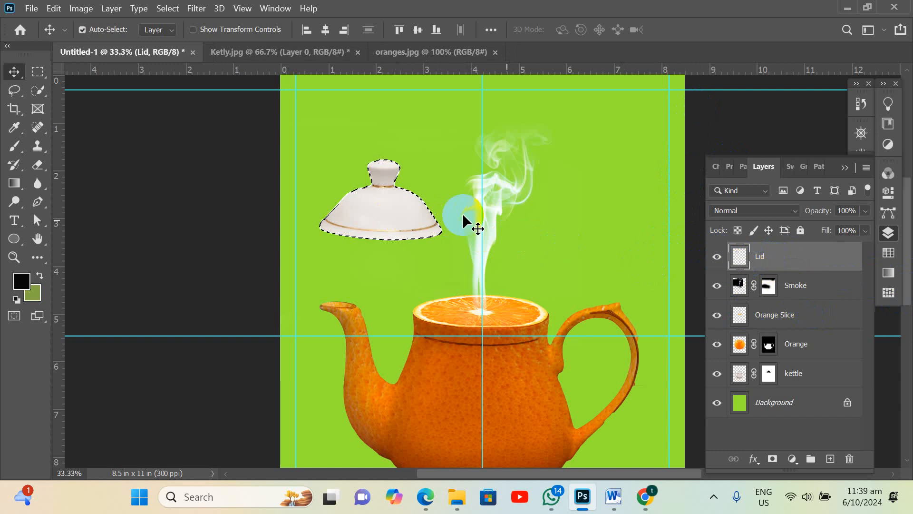
click(82, 29)
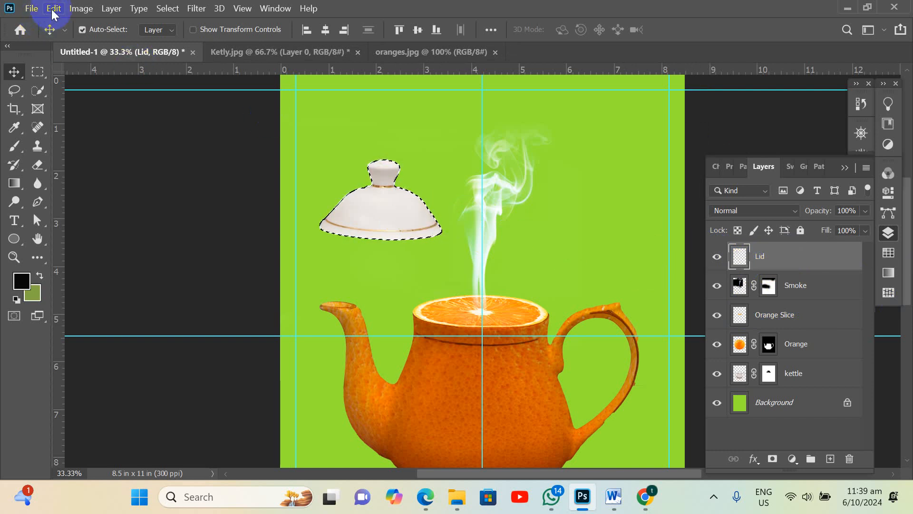
click(54, 10)
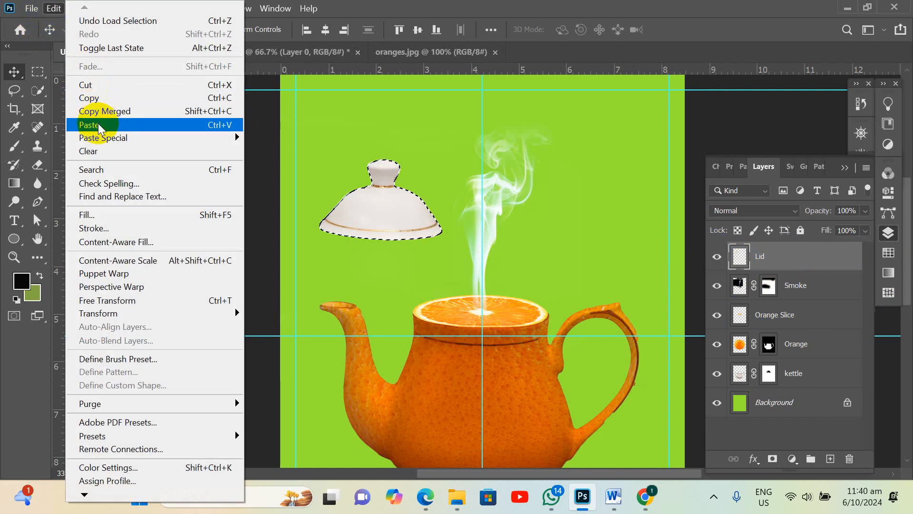
click(240, 138)
click(260, 151)
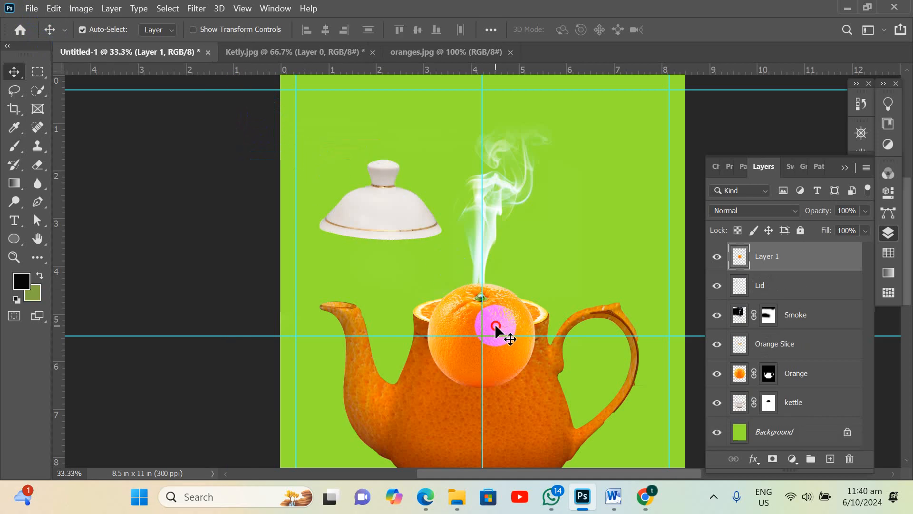
drag(496, 328, 394, 199)
Check instruction 14 in Word, return to Photoshop, and rename the pasted orange layer as Lid-2
click(612, 496)
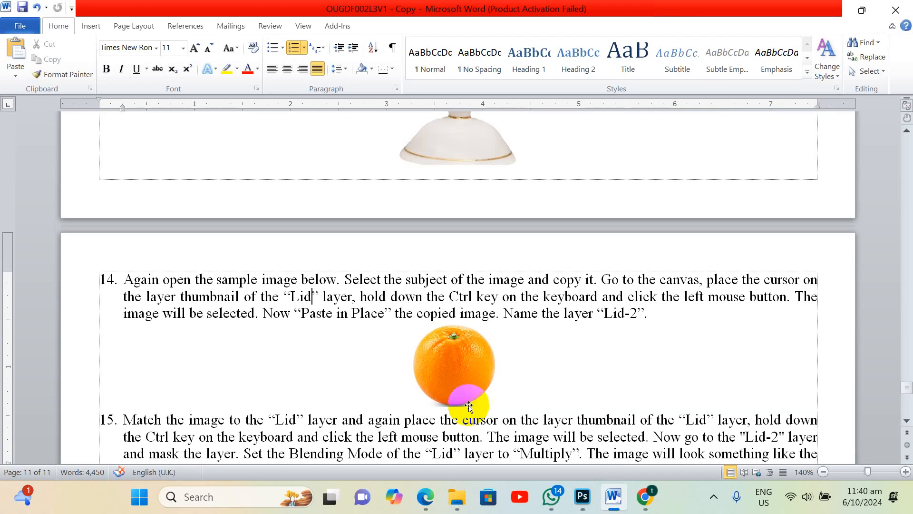
scroll(468, 405, down, 1)
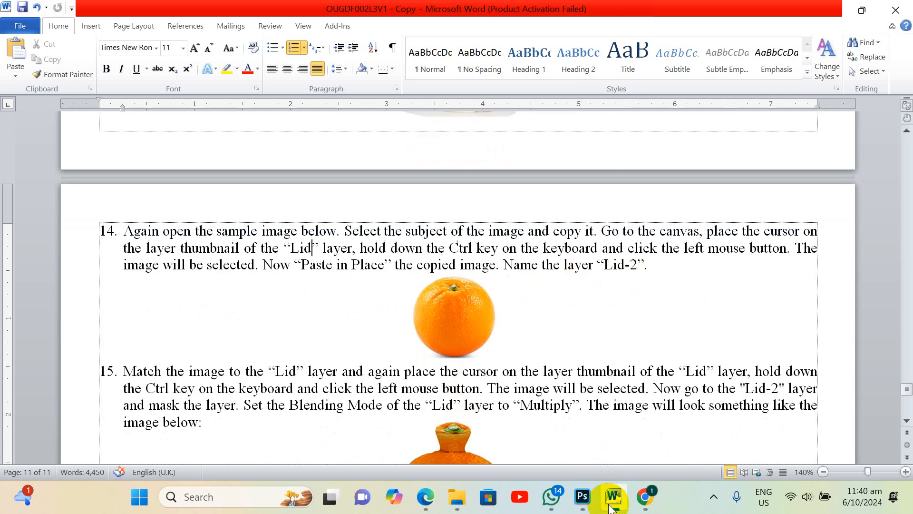
click(584, 499)
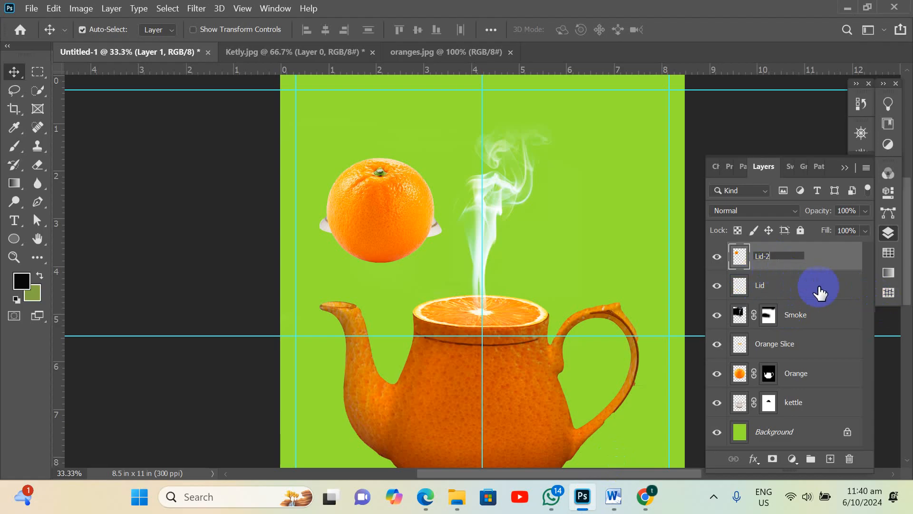
click(814, 287)
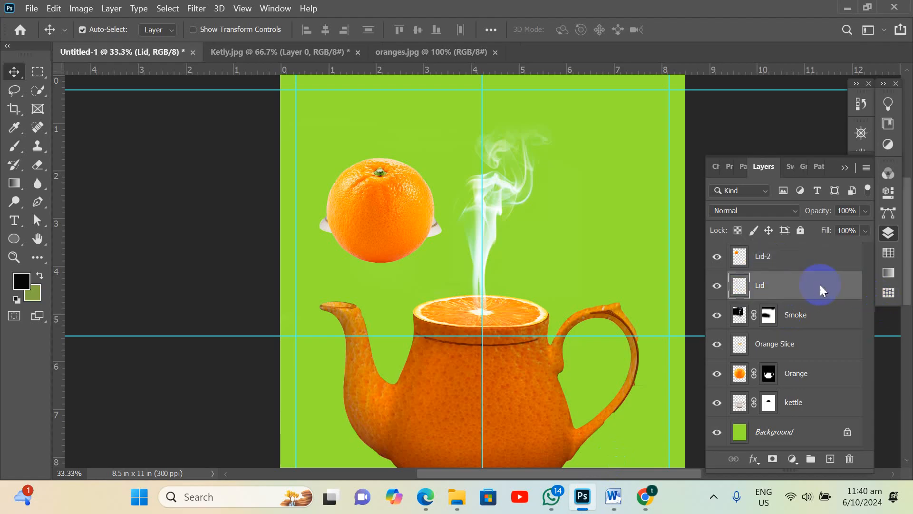
Read instruction 15 in Word, return to Photoshop, start a free transform on the Lid-2 orange, and set its opacity to 72%
click(613, 496)
scroll(401, 356, down, 1)
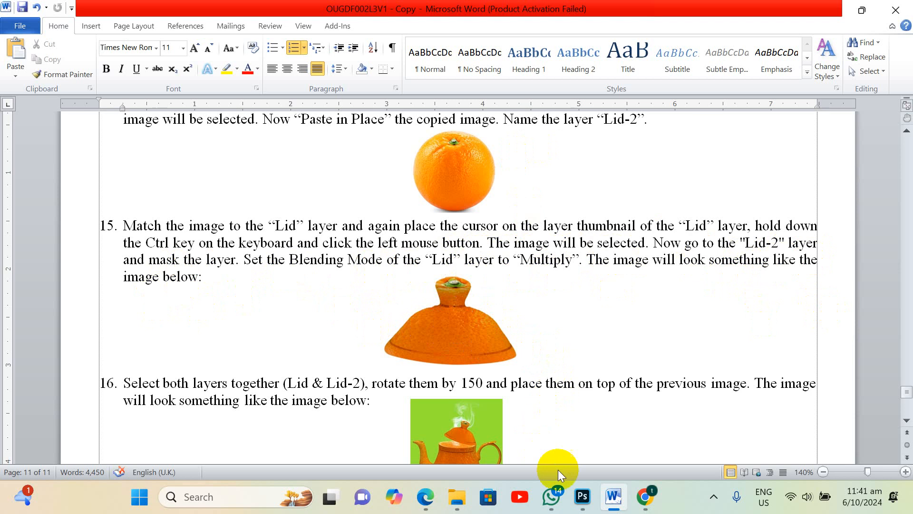
click(582, 495)
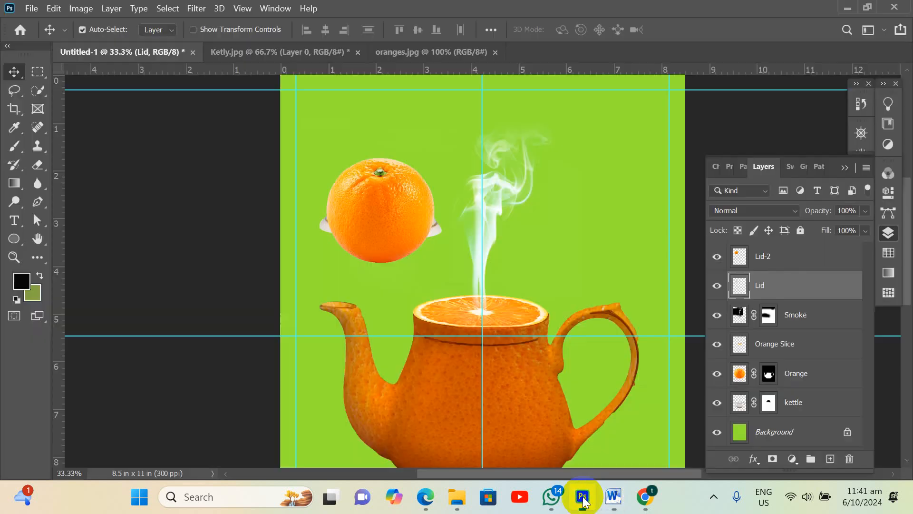
click(392, 190)
key(ctrl+t)
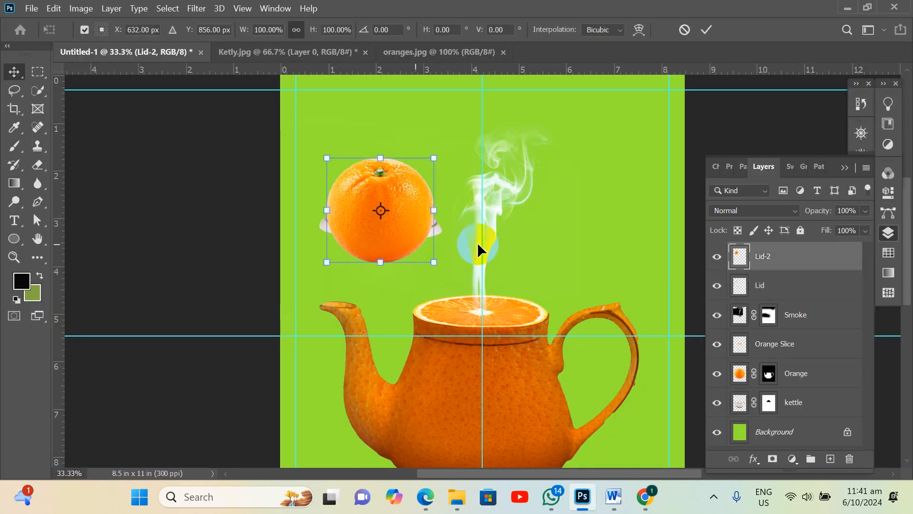
click(865, 211)
click(846, 225)
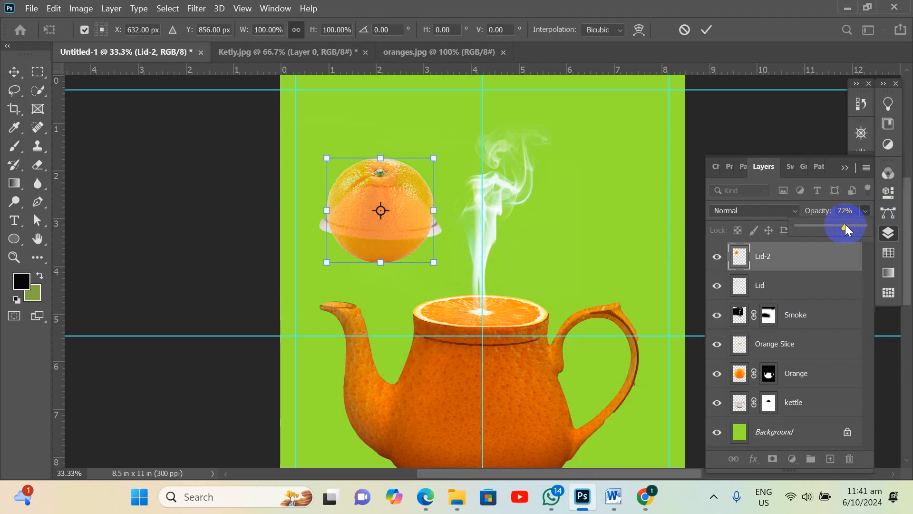
Scale the Lid-2 orange to about 146% width and 105% height and position it so it covers the whole lid with its stem on the knob
ctrl+click(372, 198)
ctrl+click(372, 198)
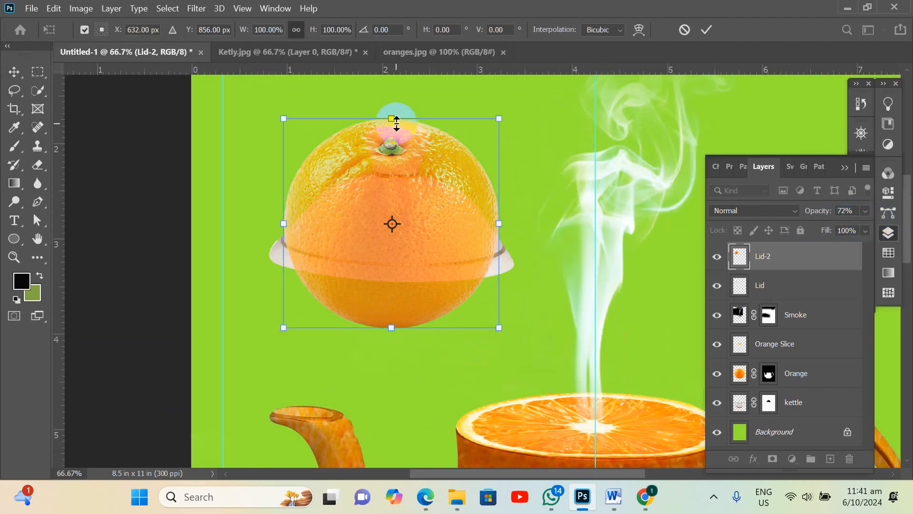
drag(396, 122, 392, 97)
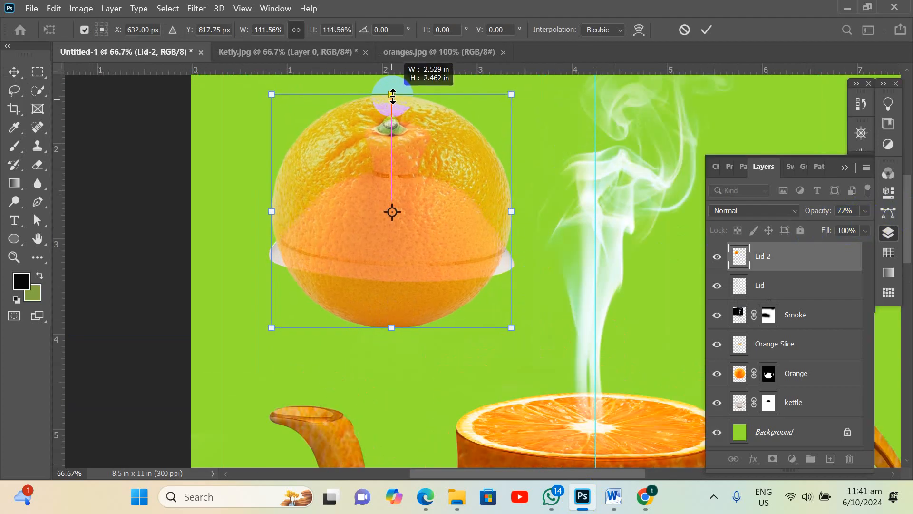
drag(426, 176, 429, 174)
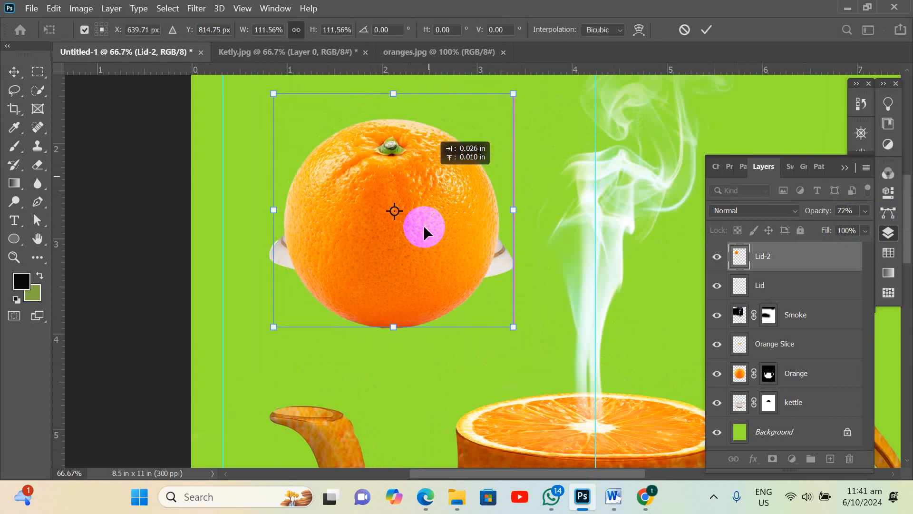
drag(397, 328, 391, 367)
drag(385, 145, 387, 144)
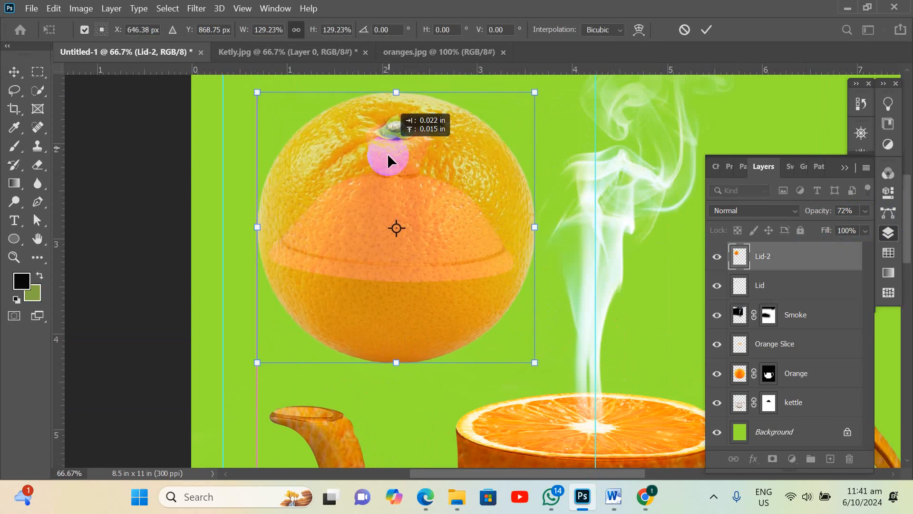
drag(393, 365, 395, 311)
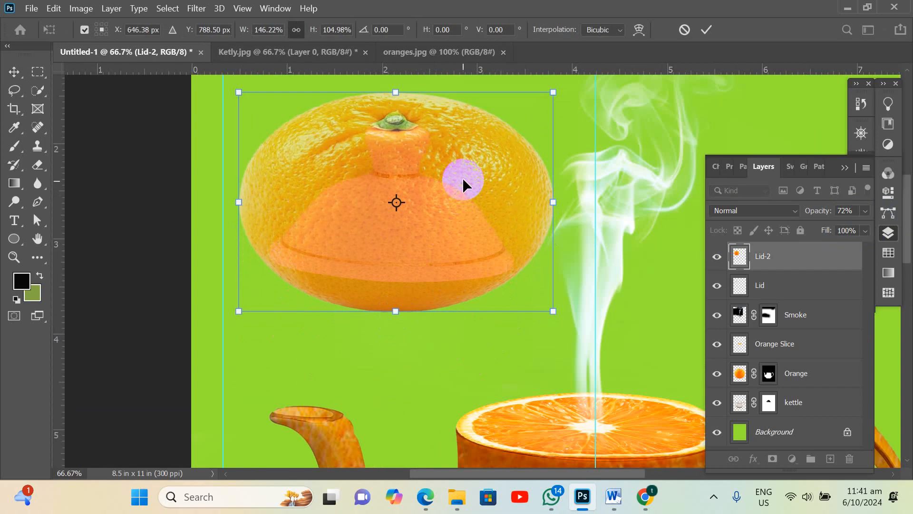
drag(465, 154, 468, 158)
drag(402, 133, 424, 142)
key(Return)
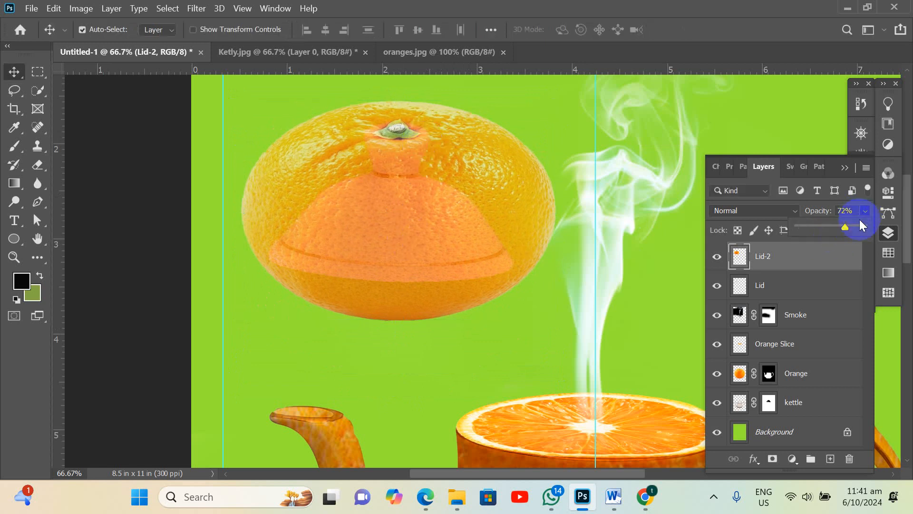
Restore the Lid-2 layer's opacity to 100% and set its blending mode to Multiply
drag(912, 221, 910, 220)
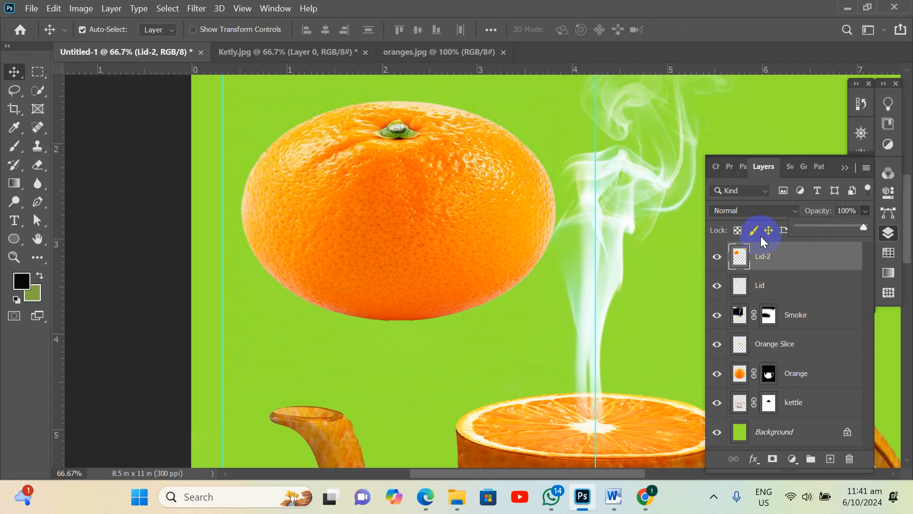
click(749, 213)
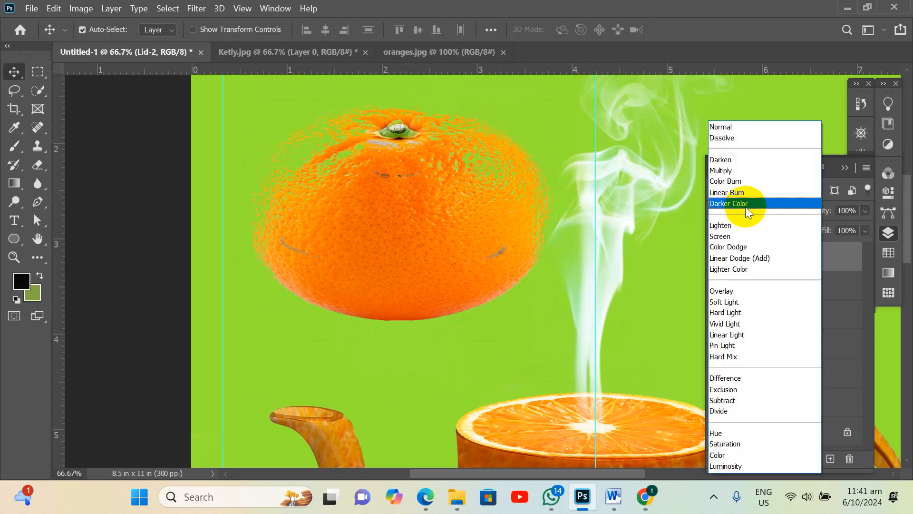
click(736, 171)
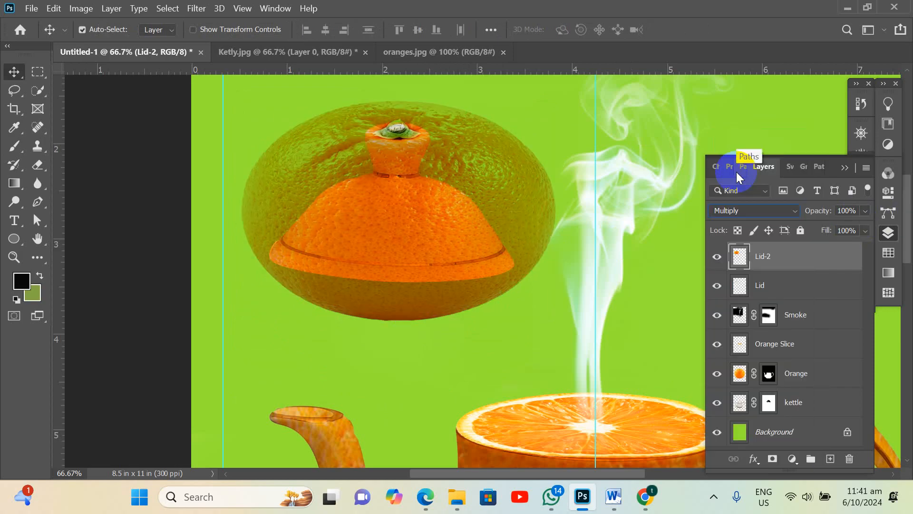
key(Up)
key(Up)
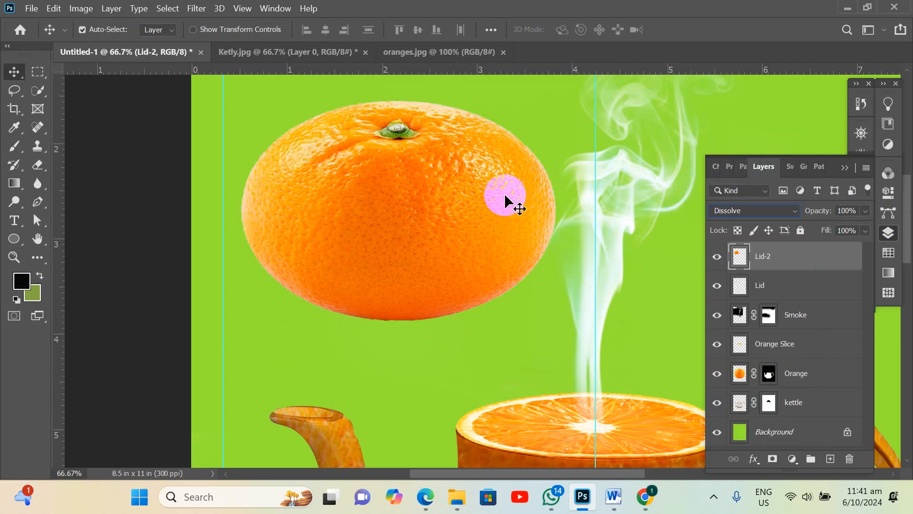
click(733, 213)
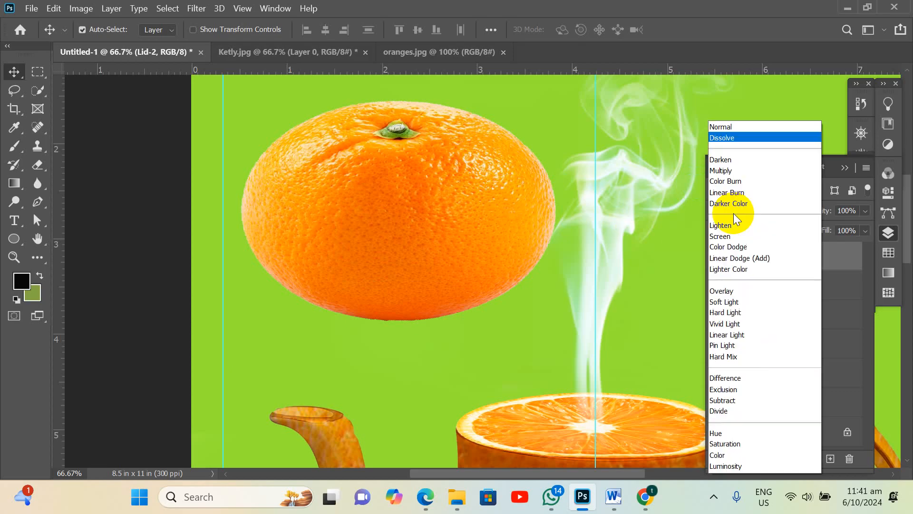
click(736, 171)
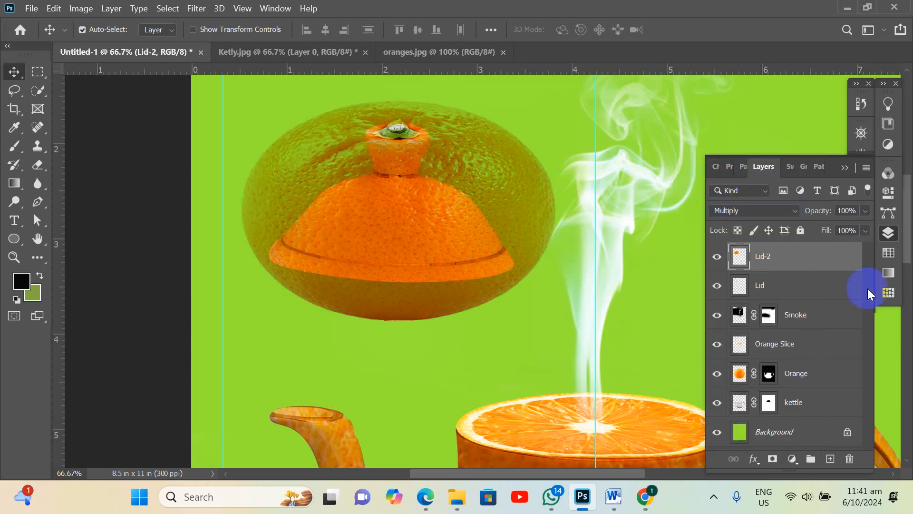
click(484, 190)
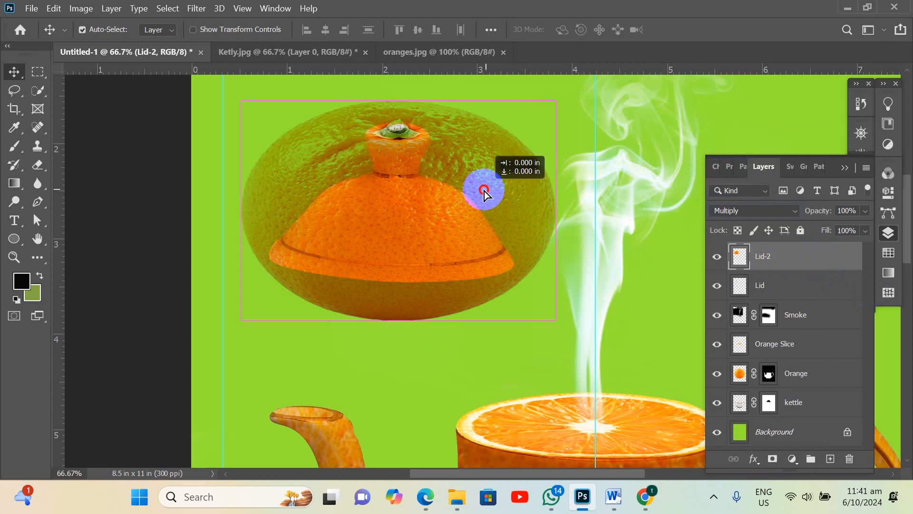
drag(484, 190, 490, 190)
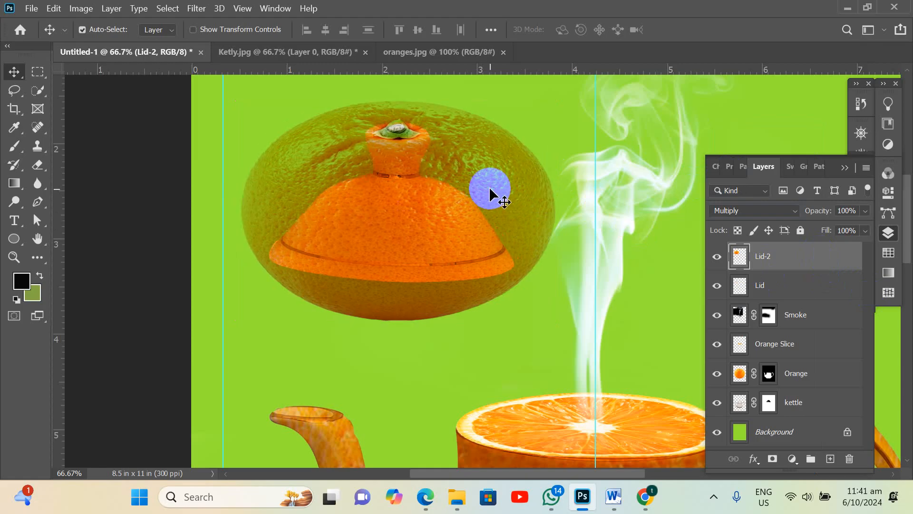
Nudge the Lid-2 orange slightly to the left so it lines up with the lid's knob
key(Left)
key(Left)
key(Left)
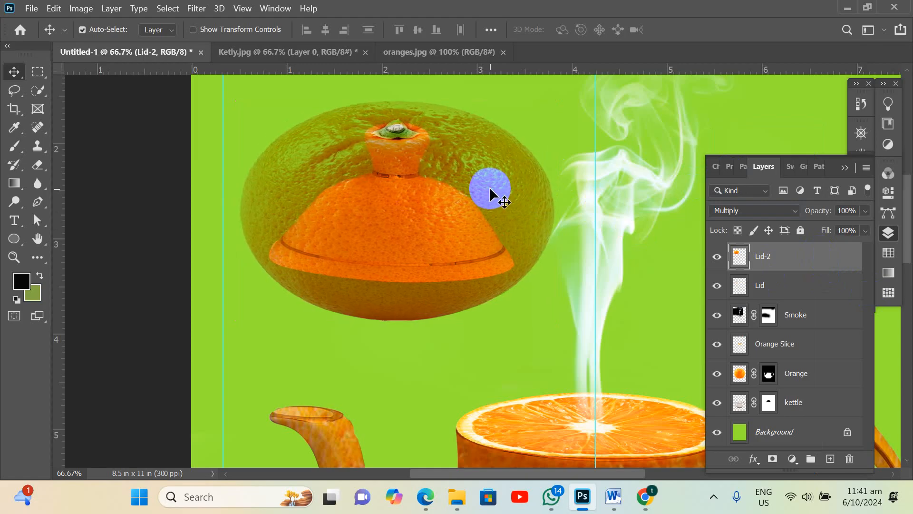
Load the Lid layer's outline as a selection and add a layer mask to Lid-2 from it
click(745, 294)
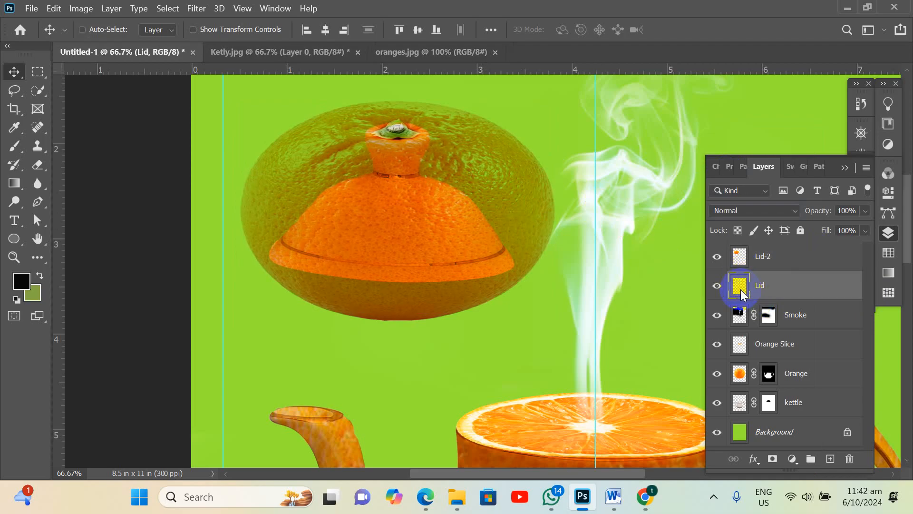
ctrl+click(740, 290)
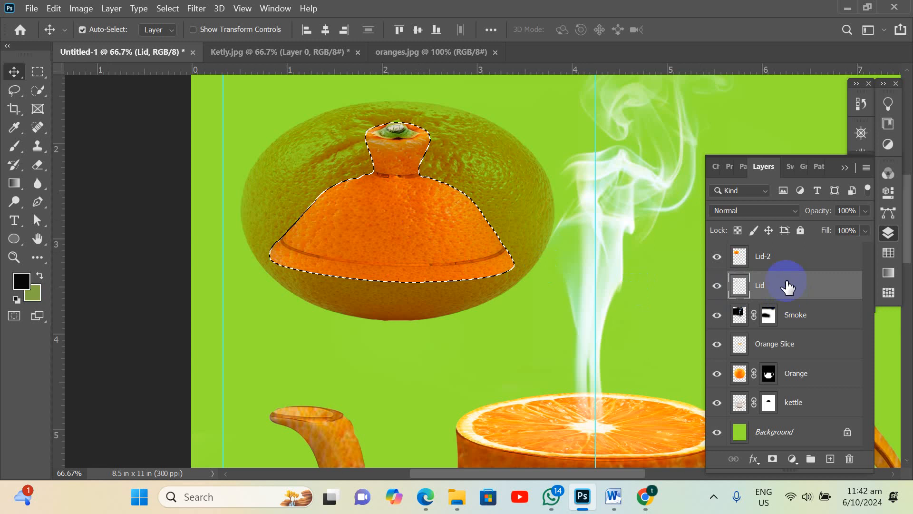
key(shift+alt+m)
click(754, 261)
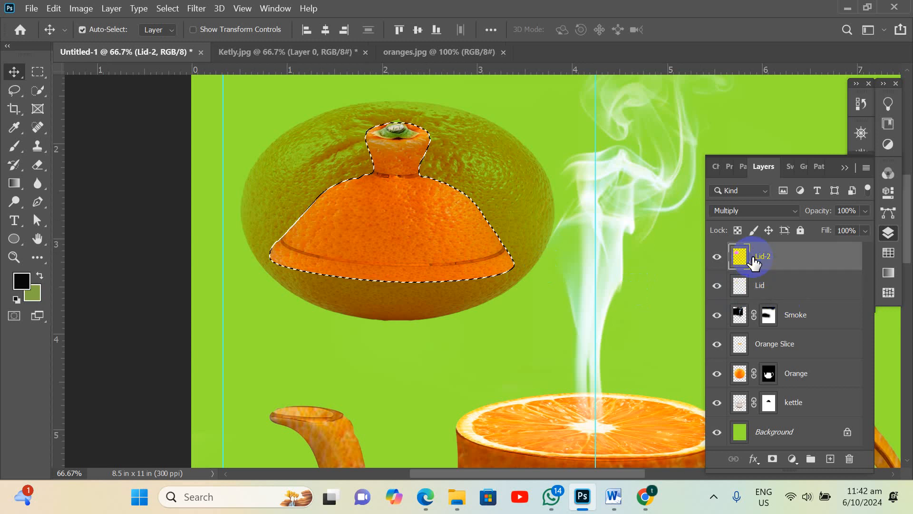
click(772, 459)
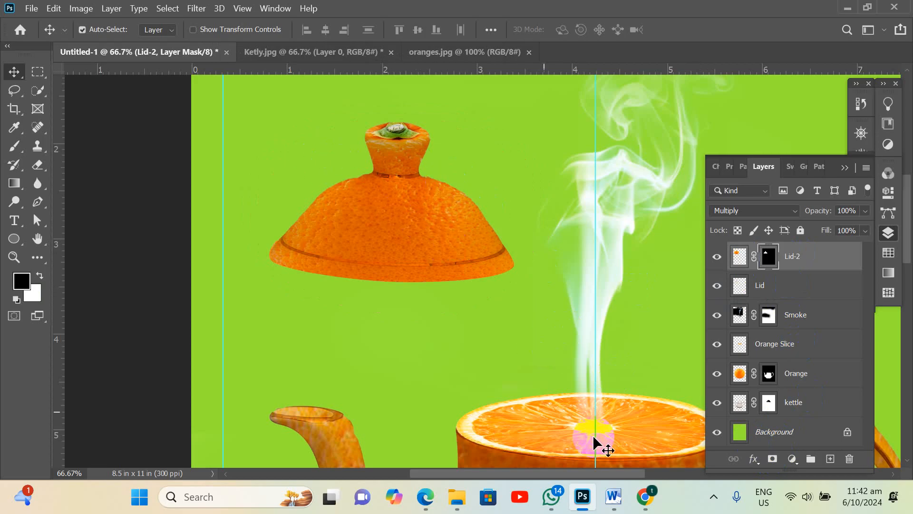
Switch to Word, make the 0 of 150 in instruction 16 superscript so it reads as 15 degrees, and return to Photoshop
click(618, 506)
scroll(333, 286, down, 2)
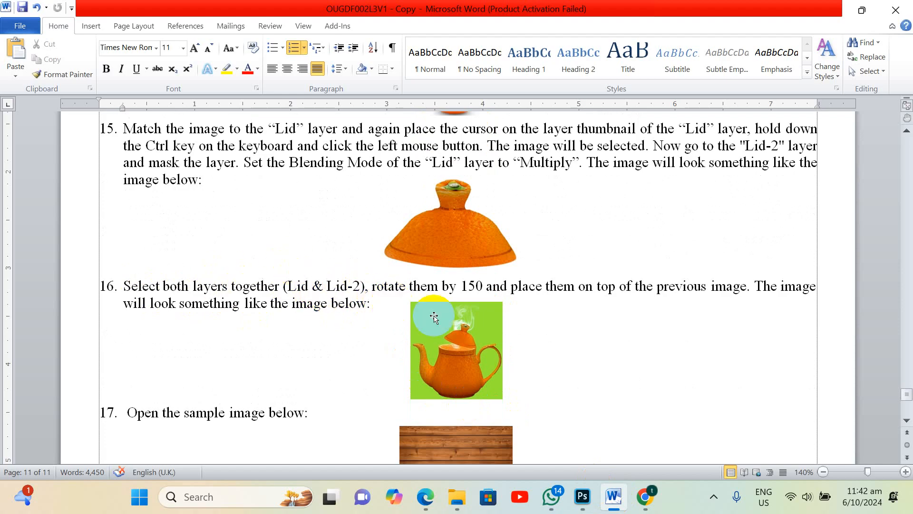
click(476, 288)
key(Delete)
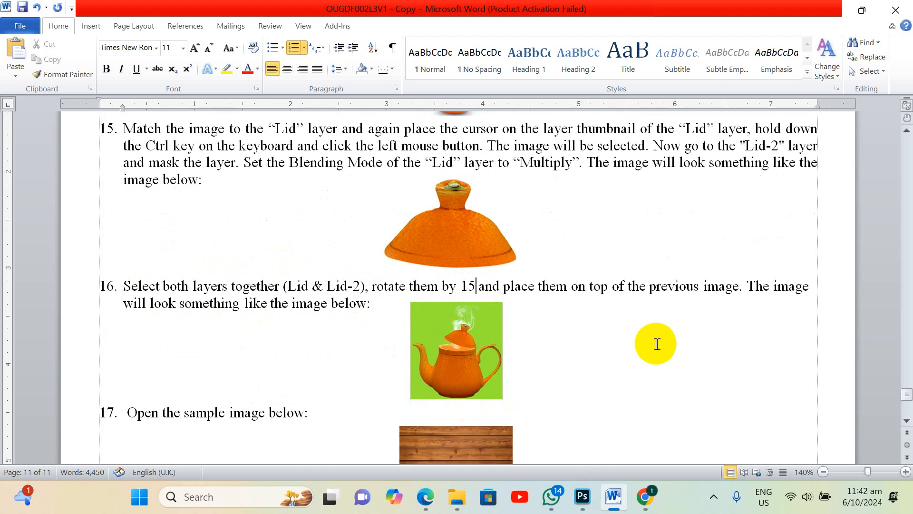
key(ctrl+z)
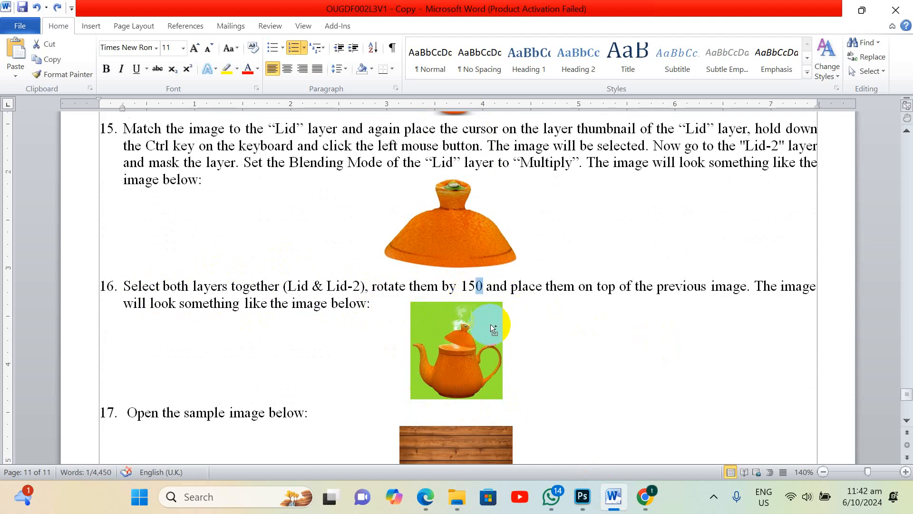
key(ctrl+shift+equal)
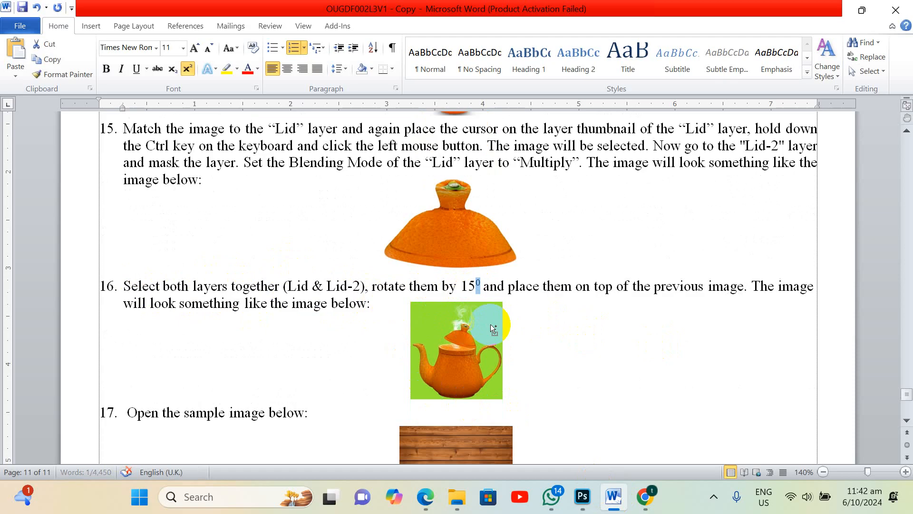
click(540, 302)
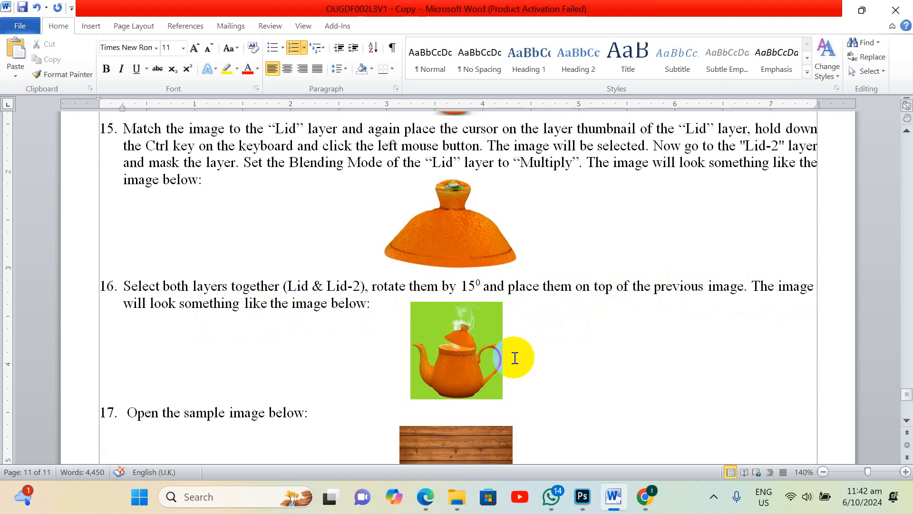
click(582, 496)
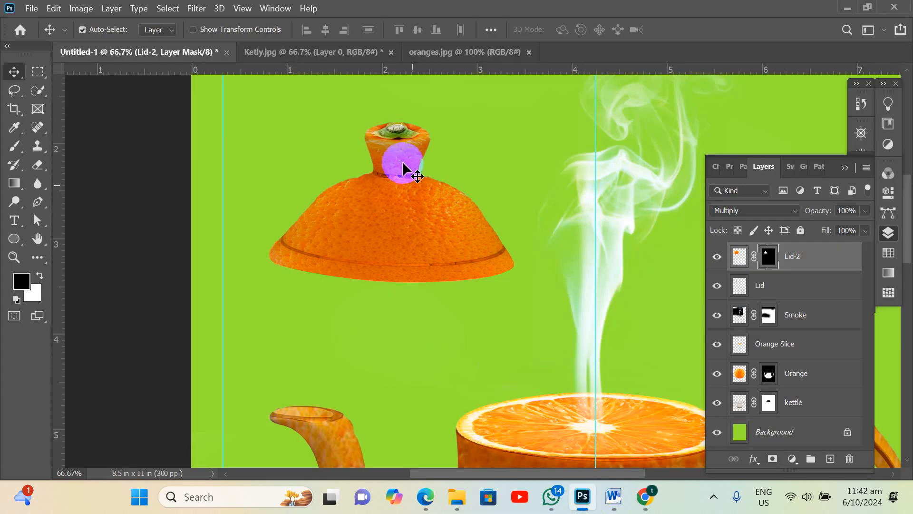
drag(331, 122, 443, 170)
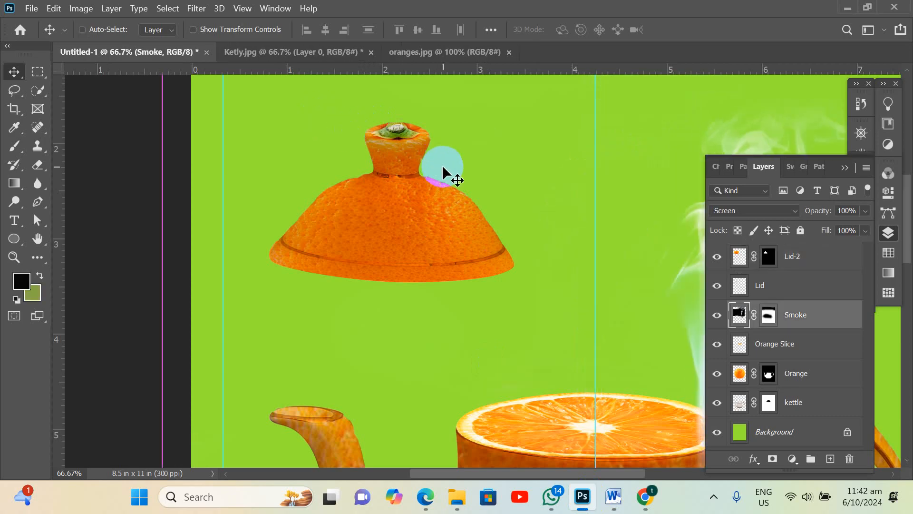
key(ctrl+z)
drag(109, 125, 453, 184)
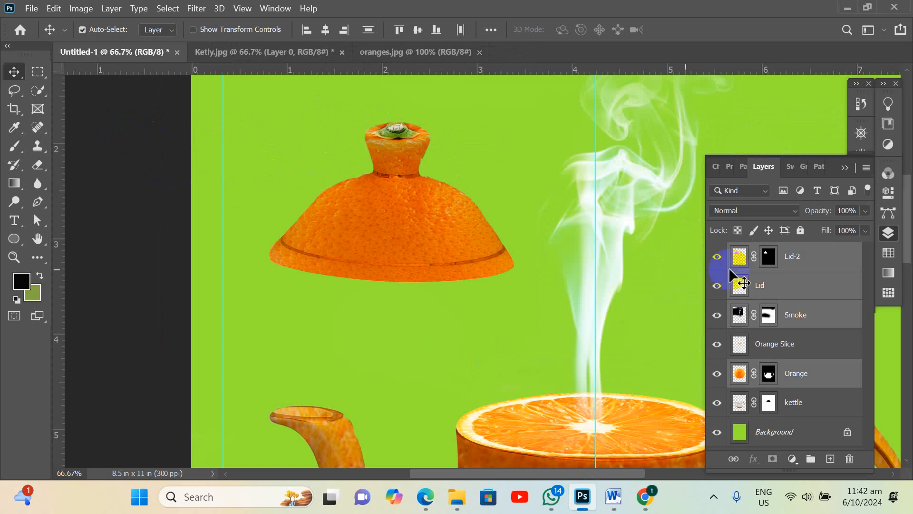
Lock the Smoke, Orange Slice, Orange and kettle layers completely
click(838, 320)
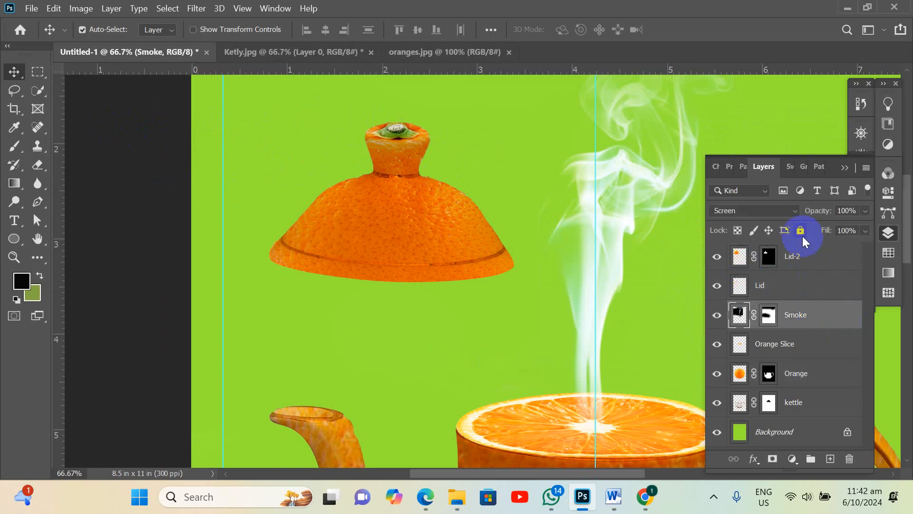
click(801, 231)
click(839, 357)
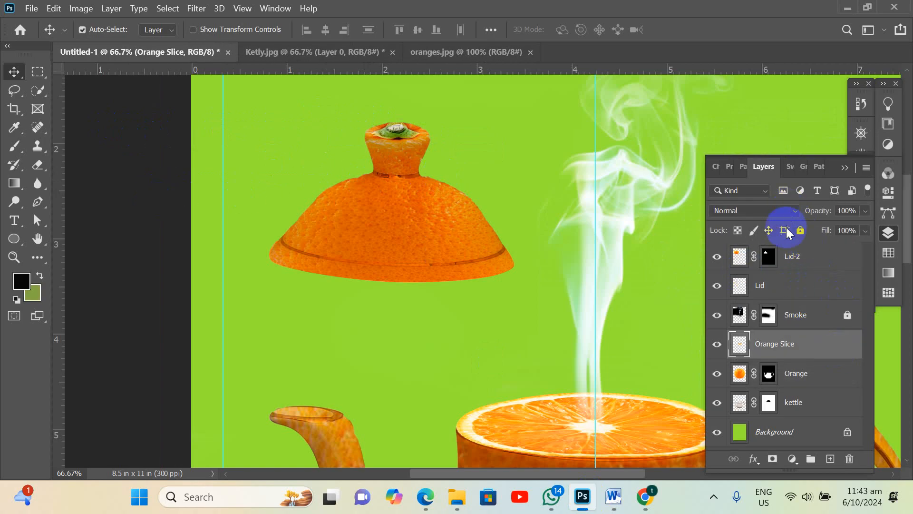
click(799, 232)
click(840, 374)
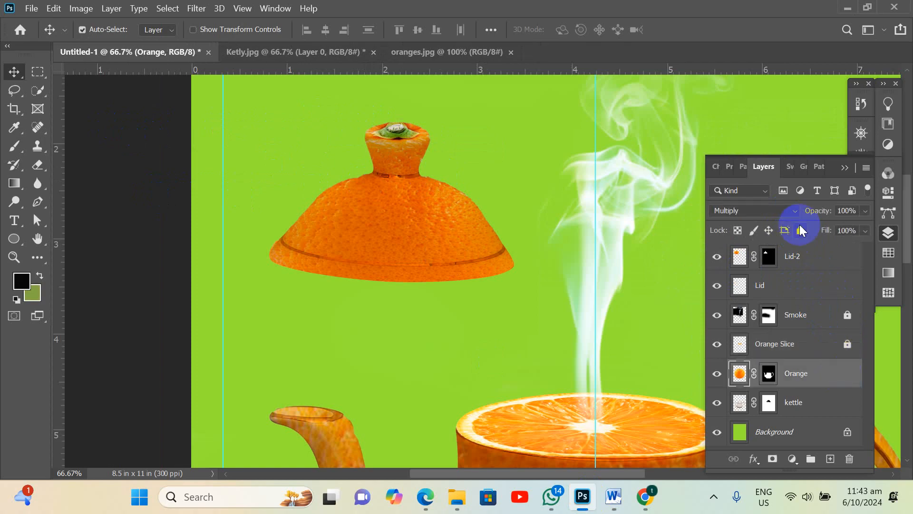
click(799, 231)
click(846, 403)
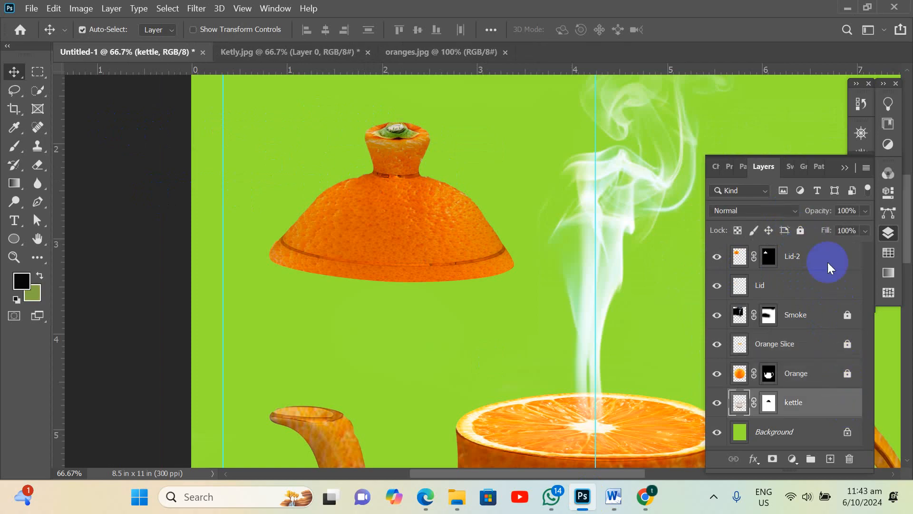
click(799, 231)
Select the Lid and Lid-2 layers together and rotate them by 15° with Free Transform
drag(311, 128, 440, 177)
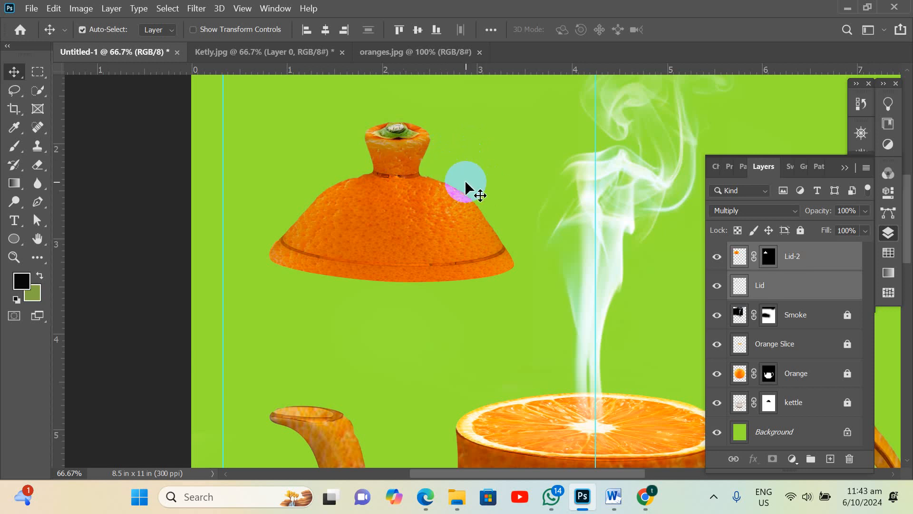
click(53, 9)
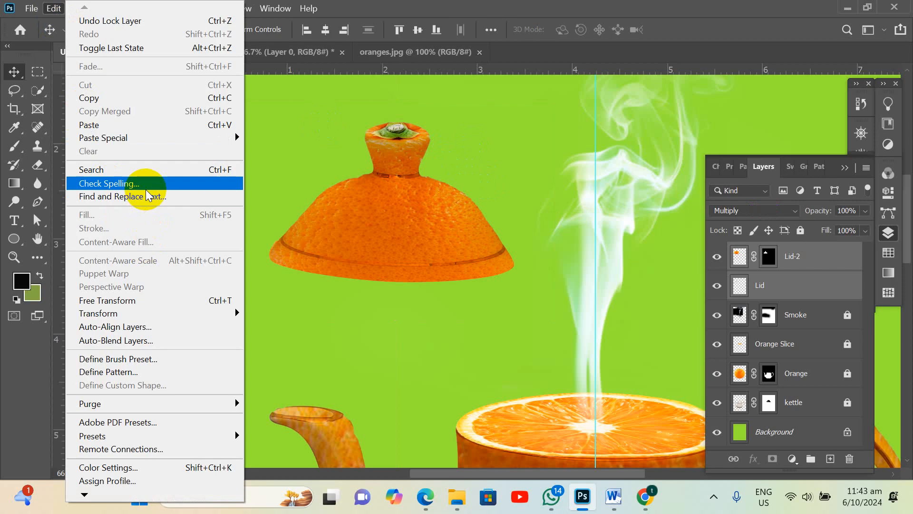
click(238, 301)
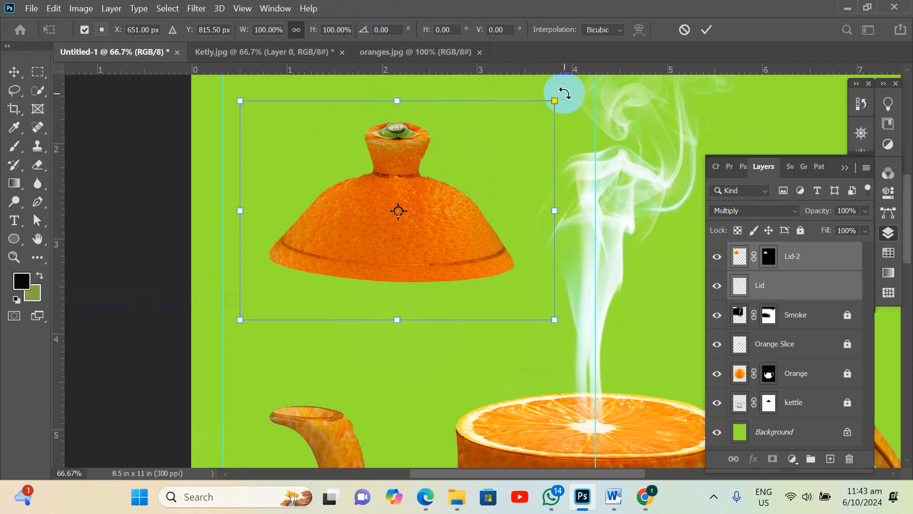
drag(568, 98, 568, 107)
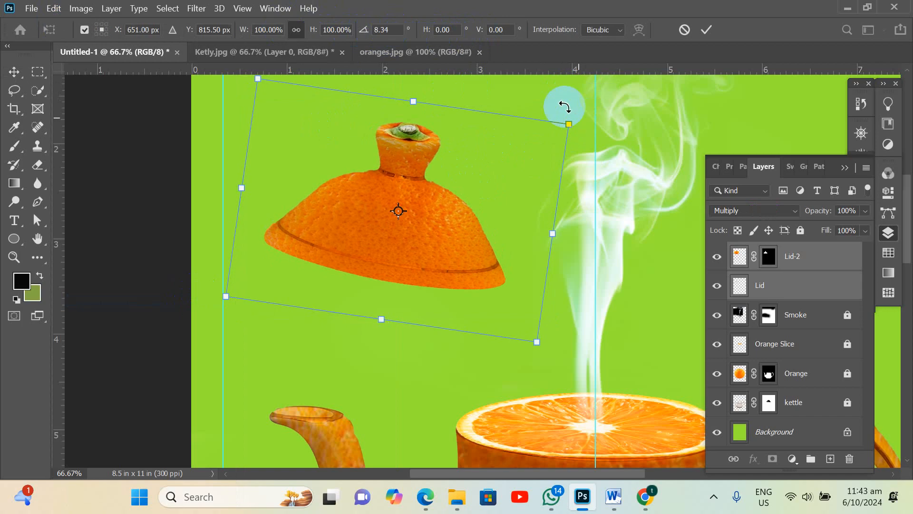
click(395, 30)
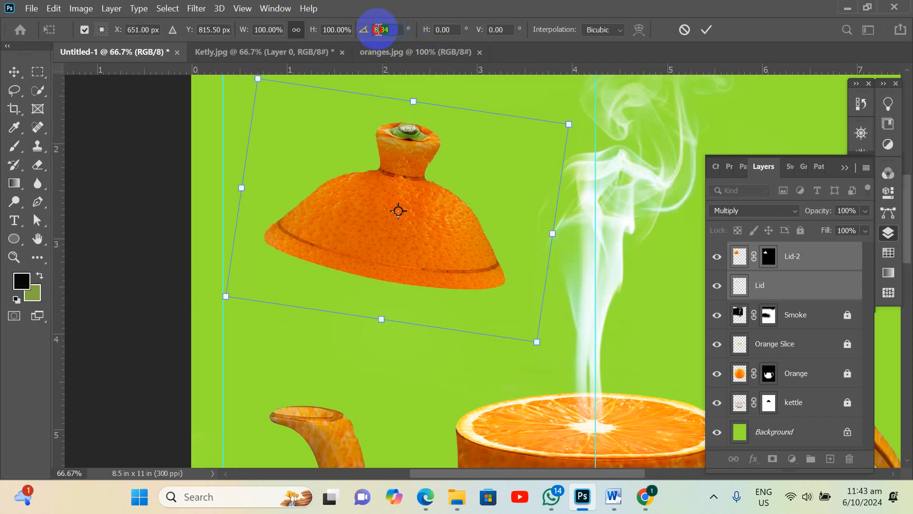
text(15)
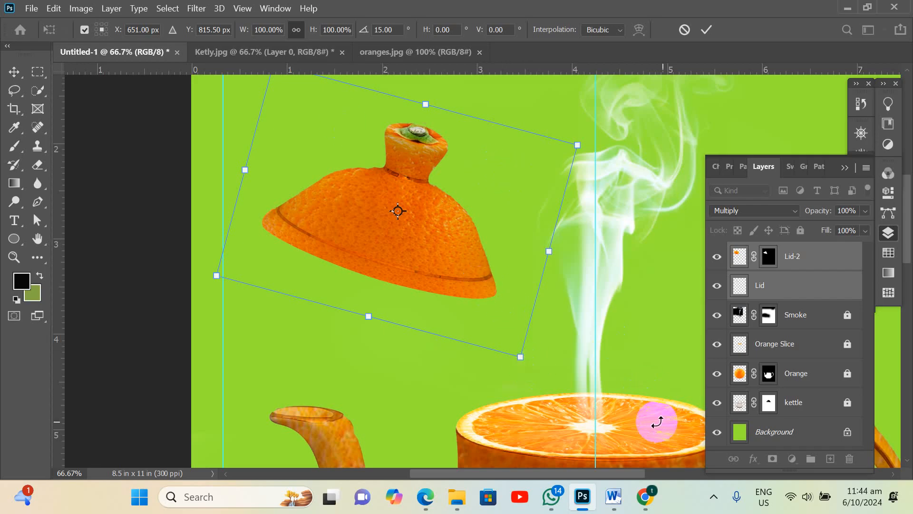
Check the sample teapot in Word, return to Photoshop, move the rotated lid onto the teapot's right rim, and apply the transform
click(614, 494)
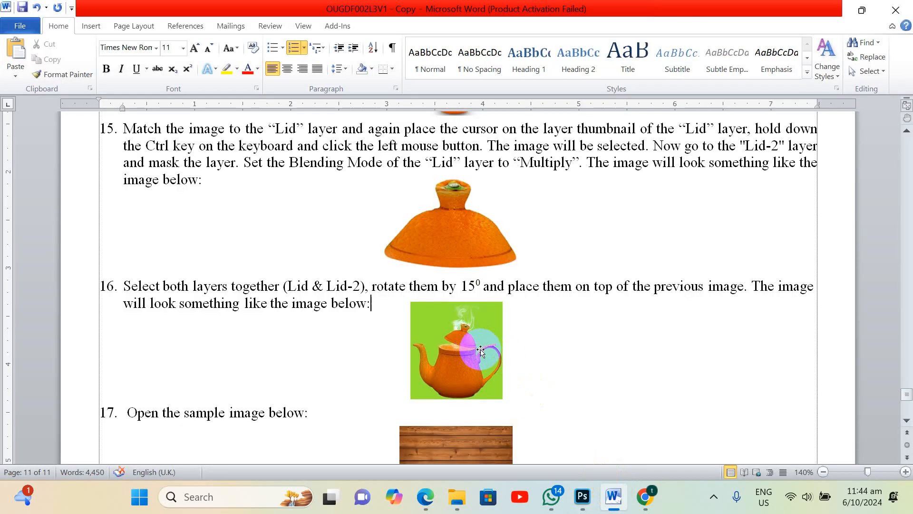
click(634, 508)
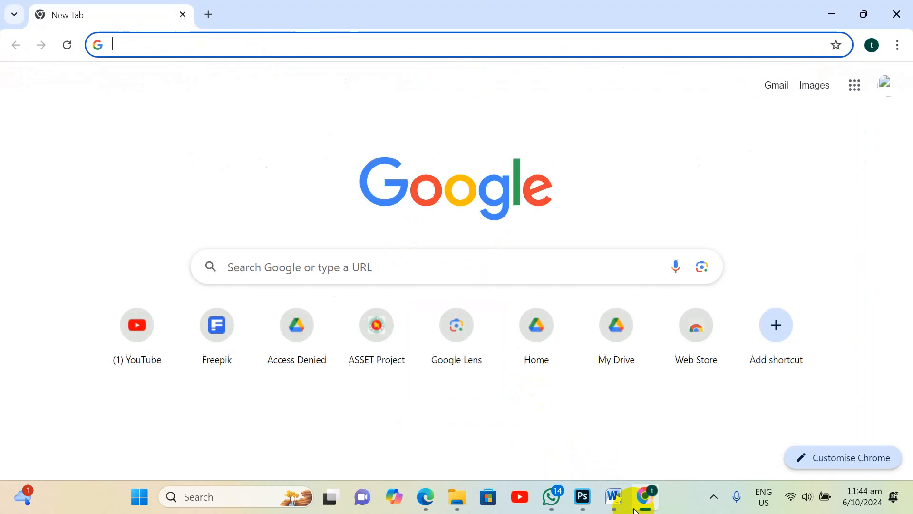
click(612, 495)
click(582, 496)
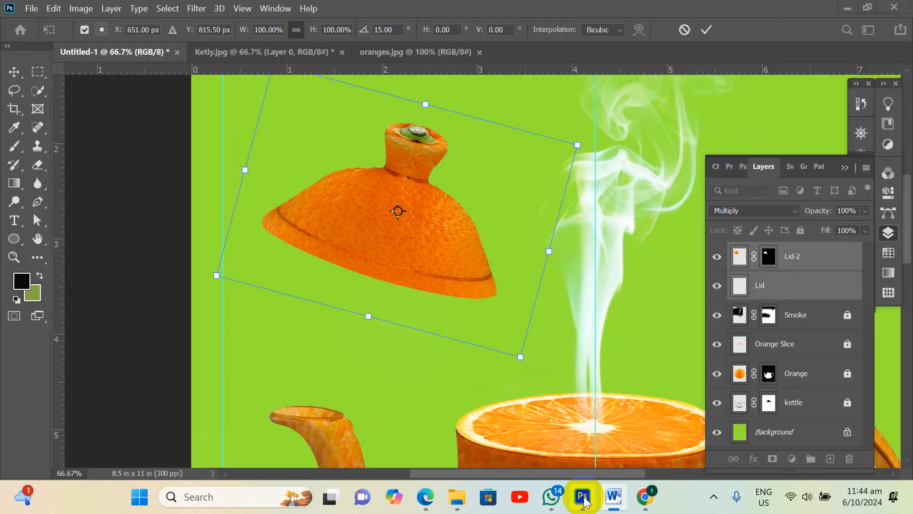
drag(455, 234, 628, 350)
key(Tab)
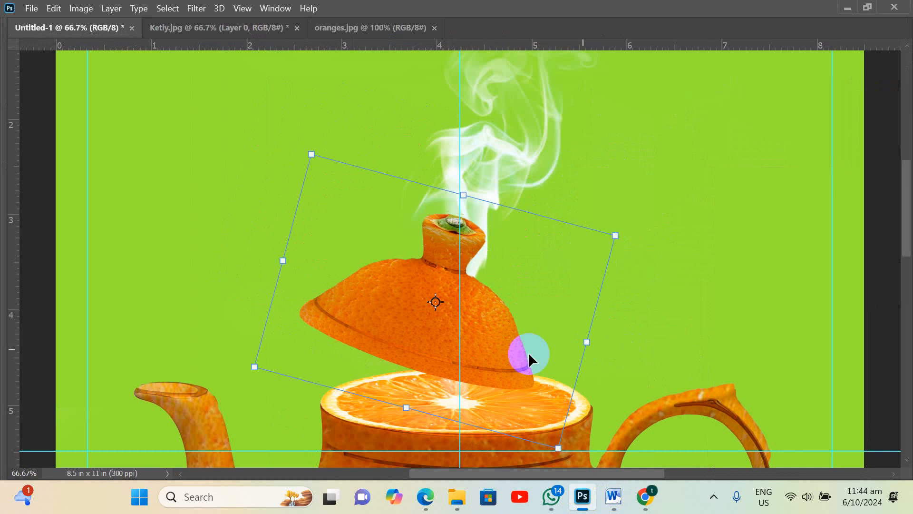
drag(502, 354, 565, 383)
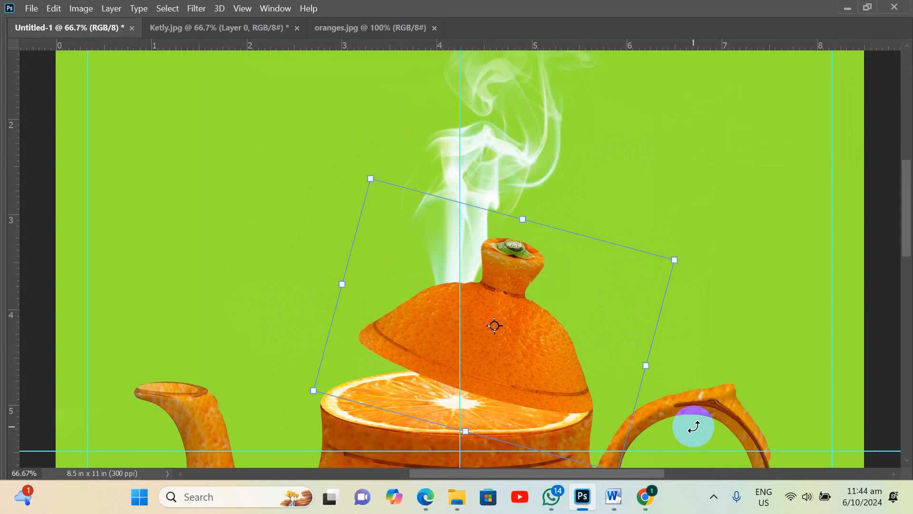
key(Return)
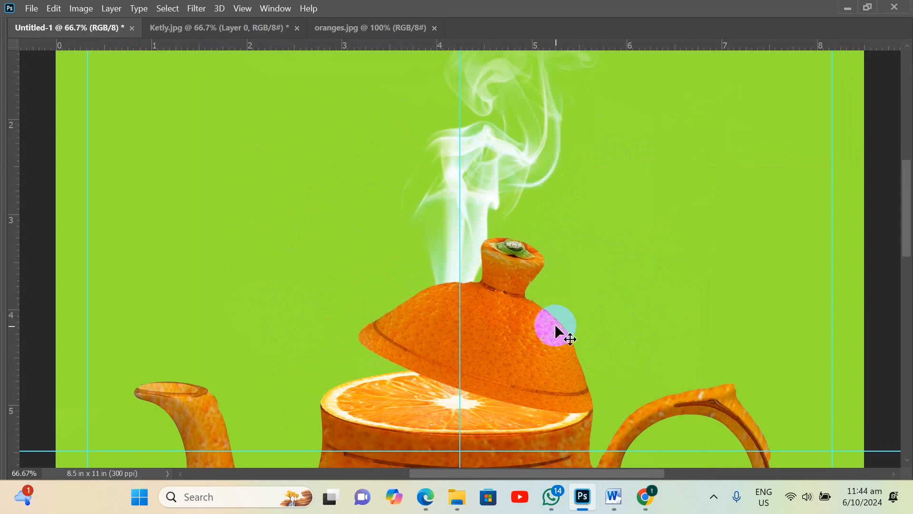
Review the assembled teapot, switch to Word, and read instructions 17 and 18 about the wooden plank background image
key(ctrl+minus)
key(ctrl+minus)
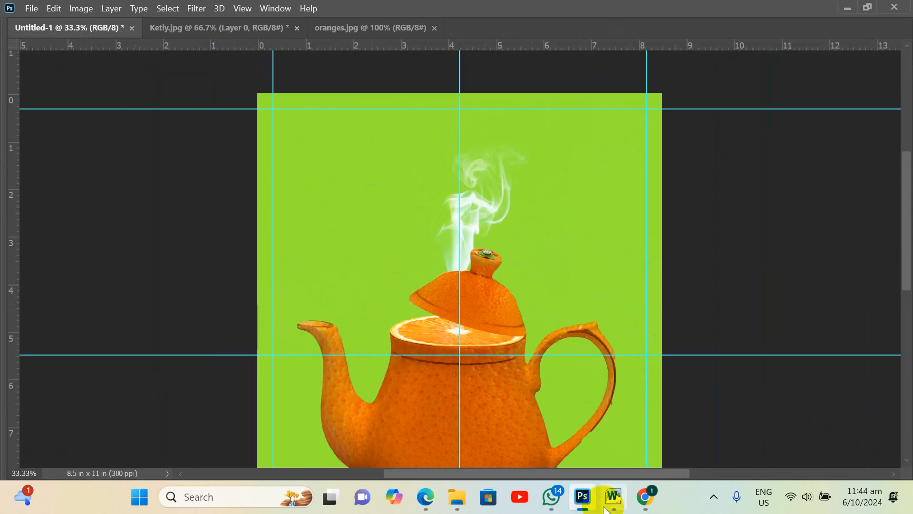
click(613, 497)
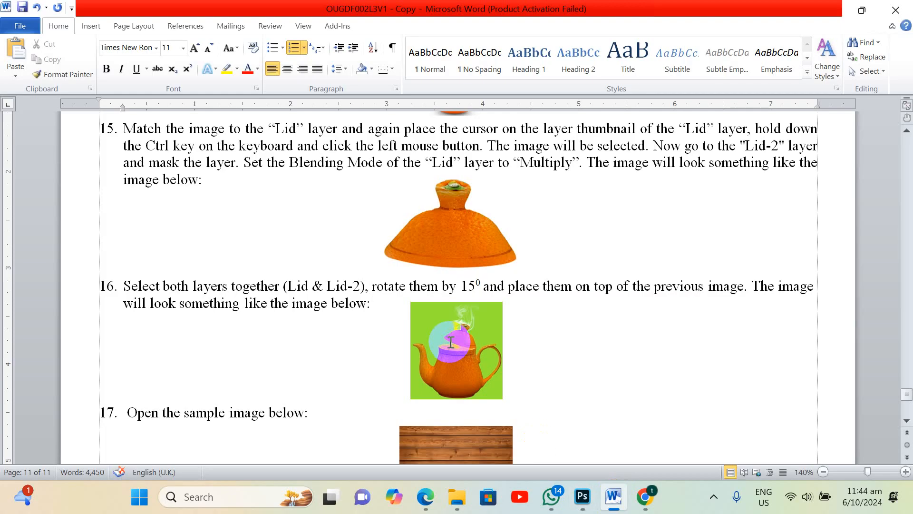
scroll(450, 341, down, 2)
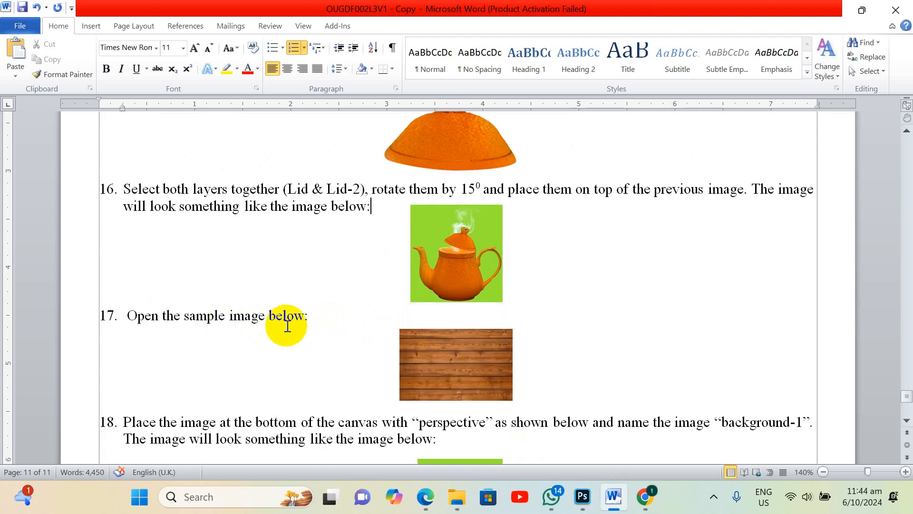
scroll(288, 327, down, 1)
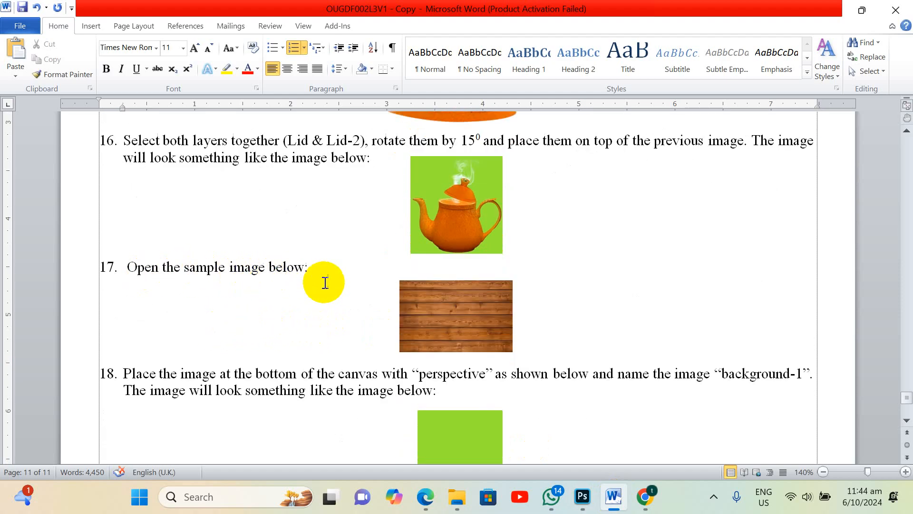
scroll(418, 305, down, 1)
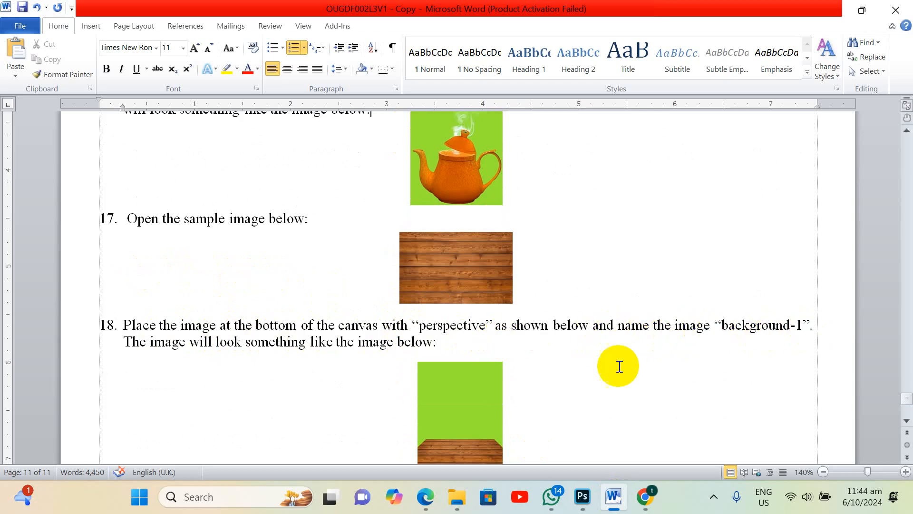
scroll(573, 379, down, 1)
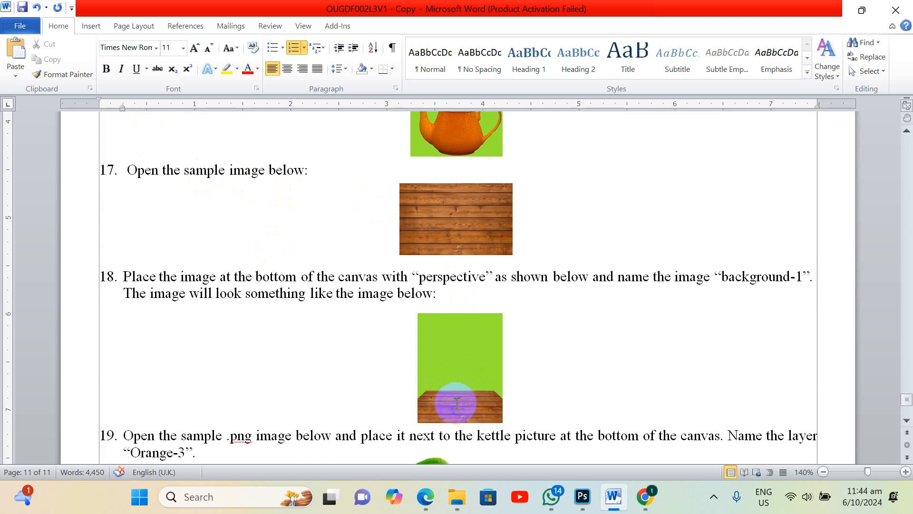
Switch to Photoshop and close the oranges.jpg and Ketly.jpg documents, discarding the changes to Ketly.jpg
click(582, 497)
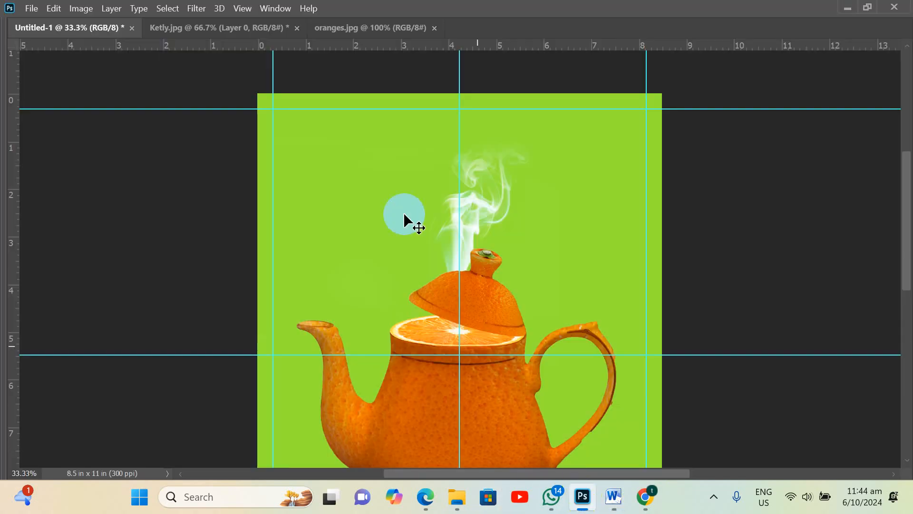
click(426, 28)
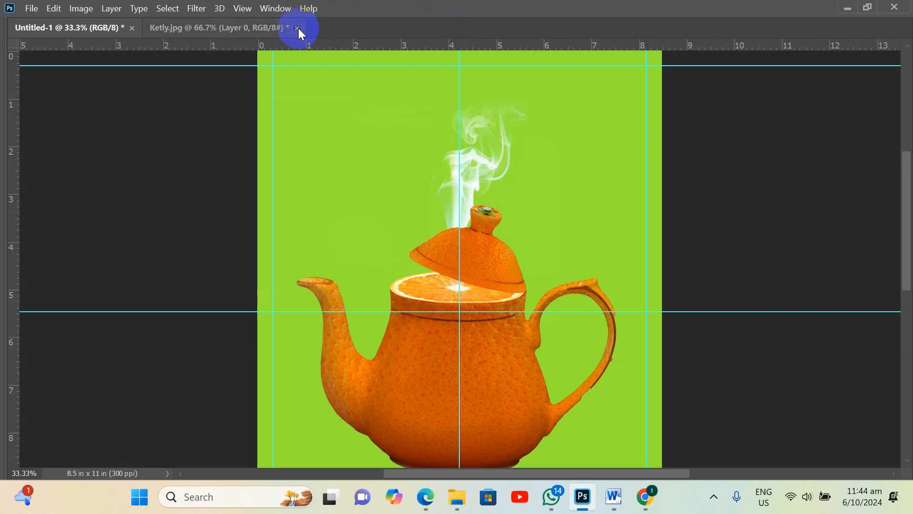
click(297, 27)
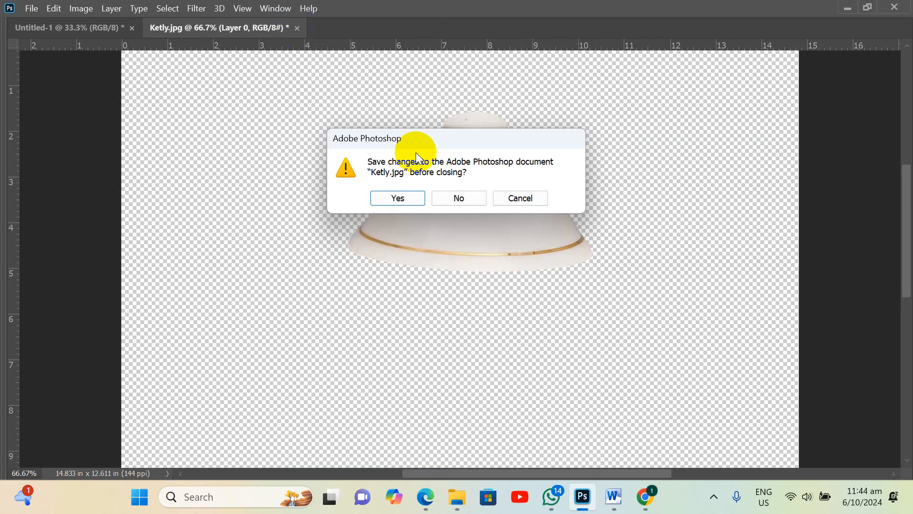
click(456, 196)
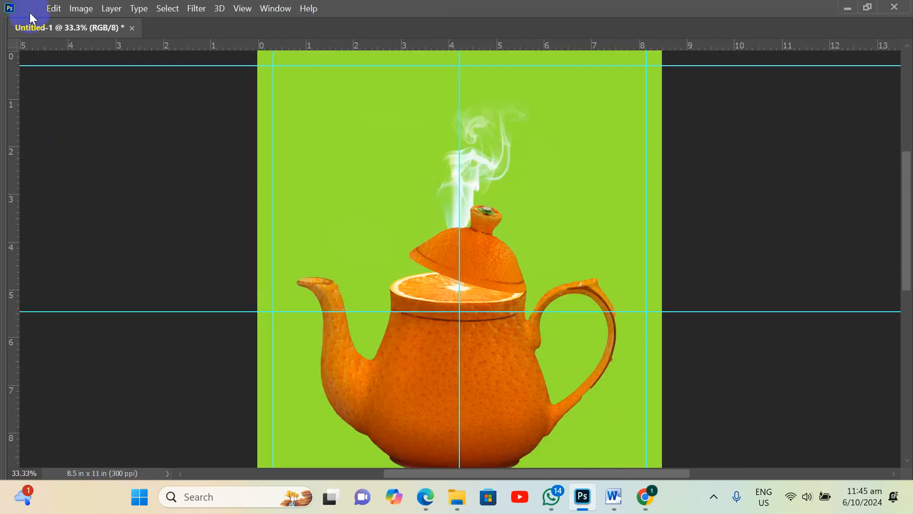
Open the pngtree-wood-effect background image and bring it into the Untitled-1 composite as a new layer
click(29, 12)
click(245, 86)
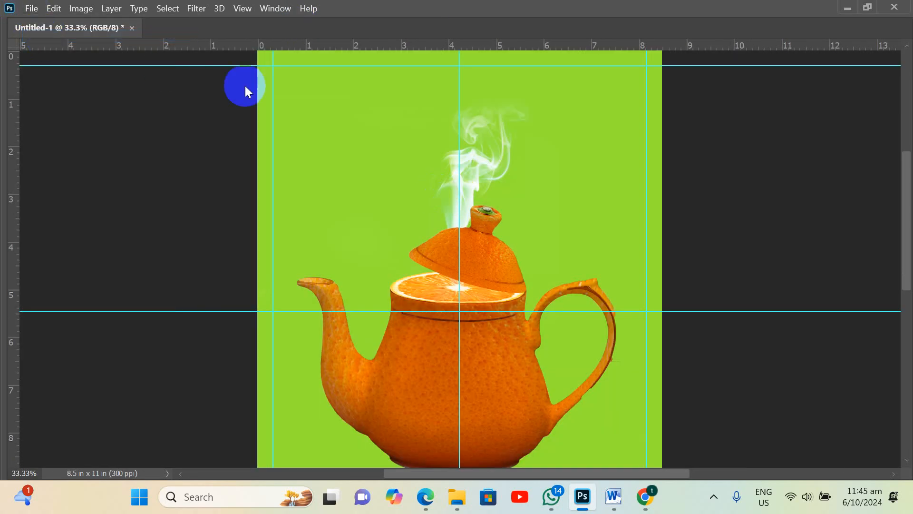
double_click(417, 233)
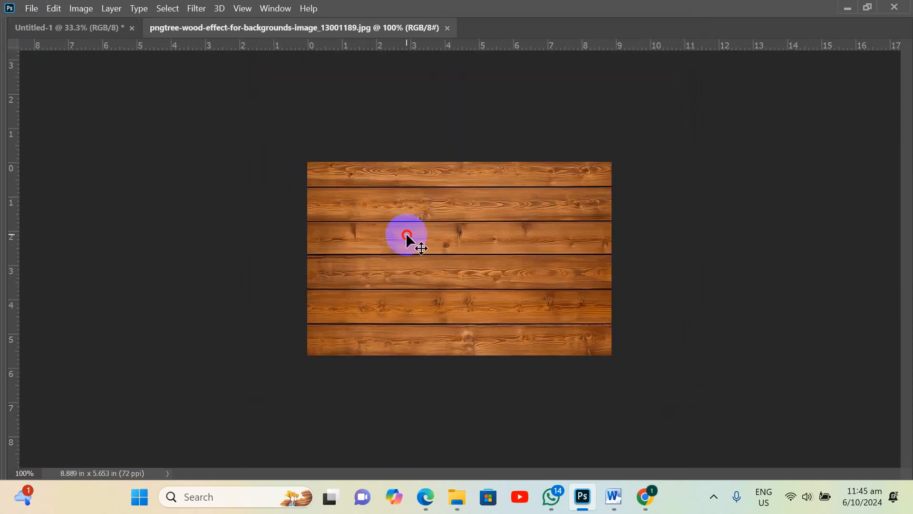
click(108, 27)
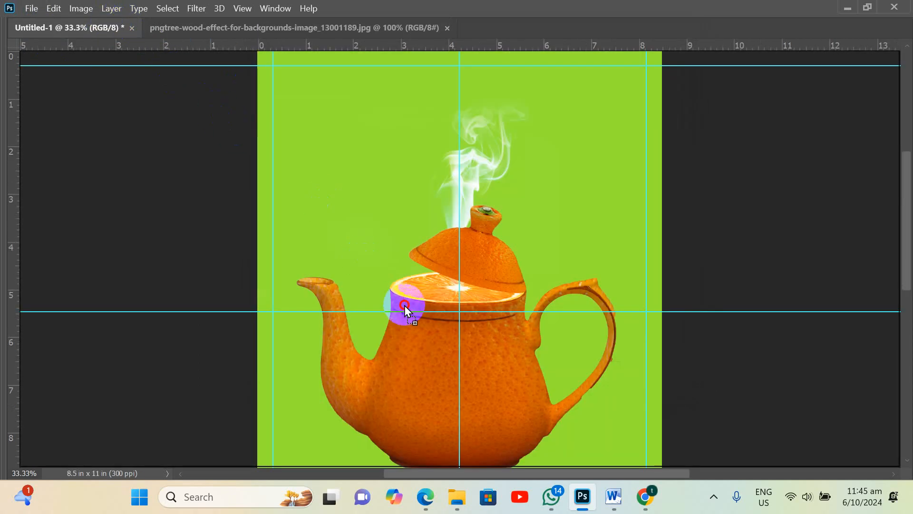
drag(405, 309, 407, 307)
Place the wood layer beneath the kettle layer in the stack and move the planks to the canvas's bottom-left corner
scroll(407, 307, down, 5)
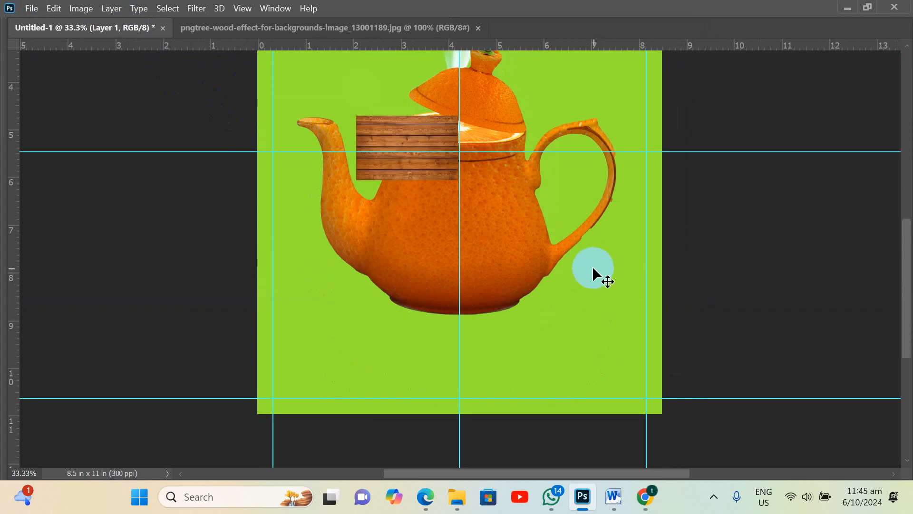
key(Tab)
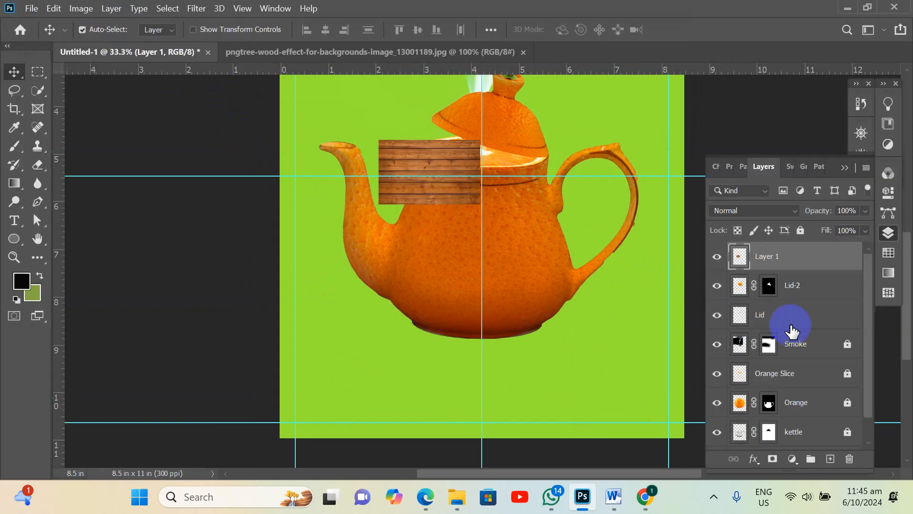
drag(740, 257, 770, 452)
key(Tab)
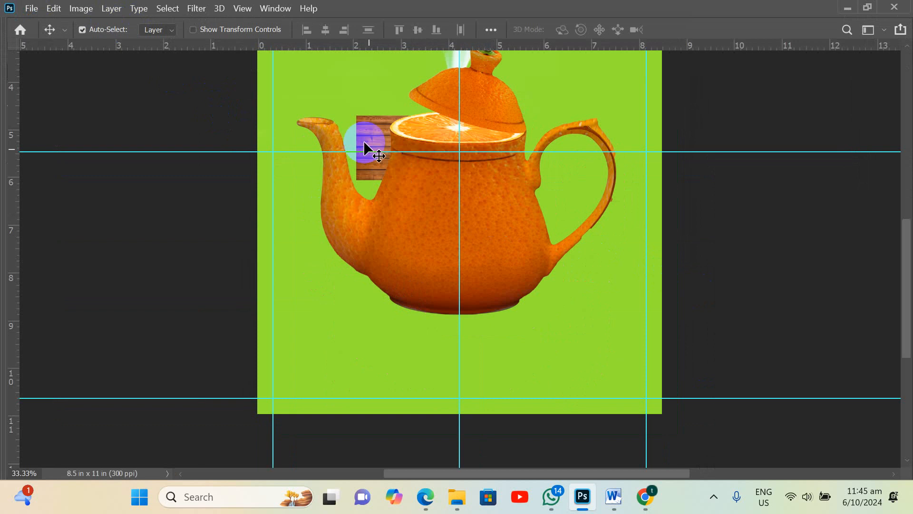
drag(365, 142, 273, 356)
Scale the wooden planks up with Free Transform until they span the full canvas width
key(ctrl)
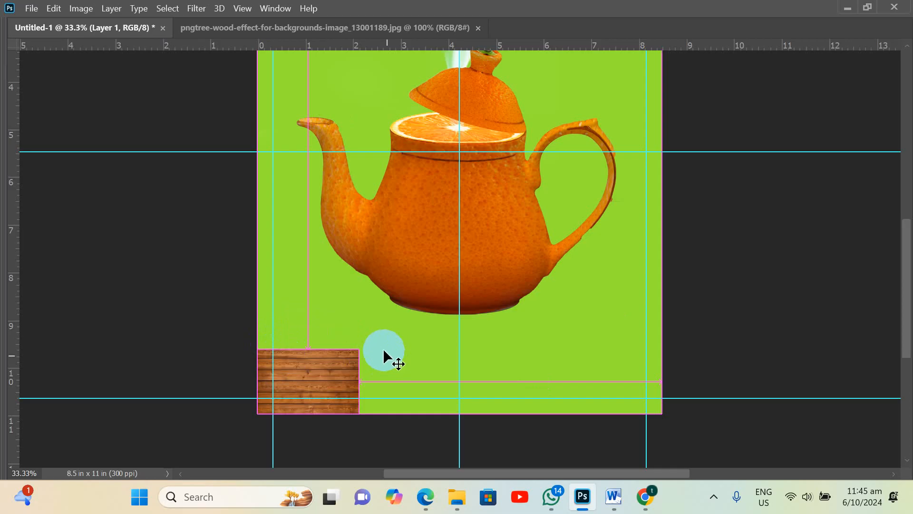
key(ctrl+t)
drag(359, 350, 659, 151)
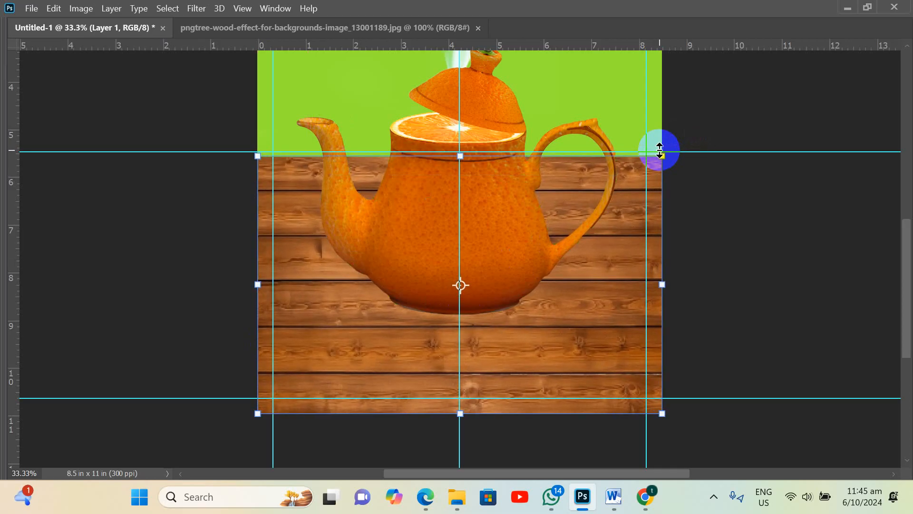
Narrow the upper edge of the planks symmetrically with a Perspective transform and apply it
right_click(632, 193)
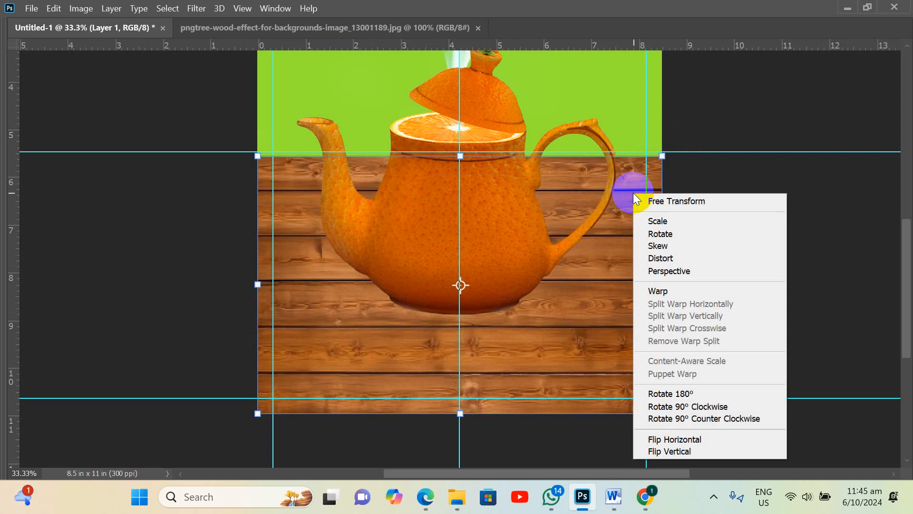
click(660, 274)
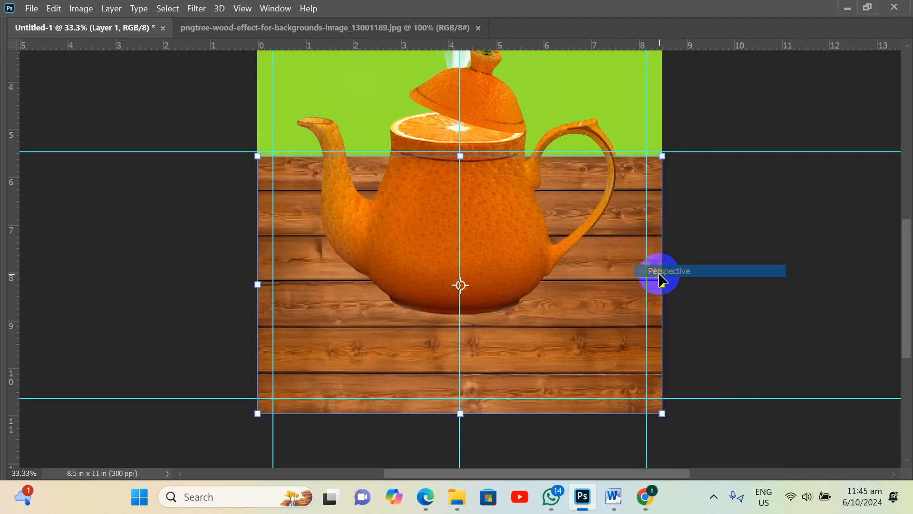
drag(664, 155, 539, 158)
key(Return)
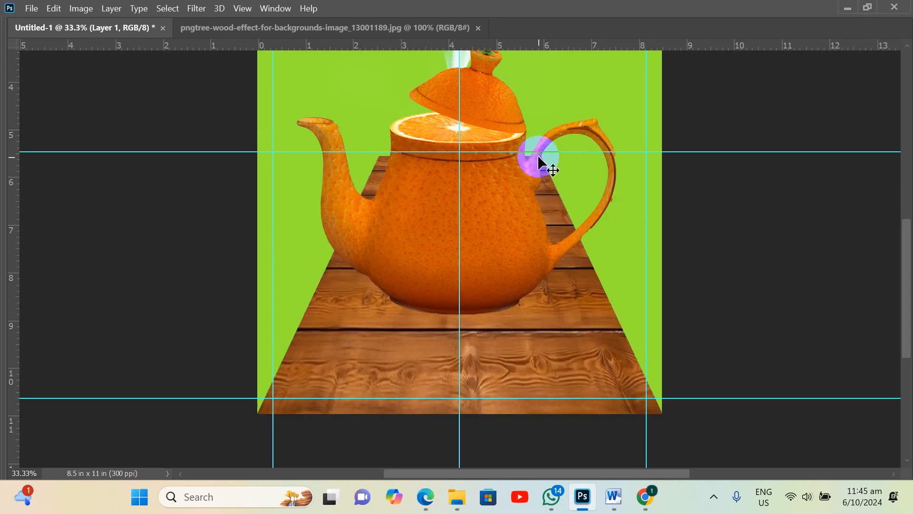
Flatten the plank surface with Free Transform, enlarge it past the canvas sides to form a tabletop under the teapot, and apply the transform
key(ctrl+t)
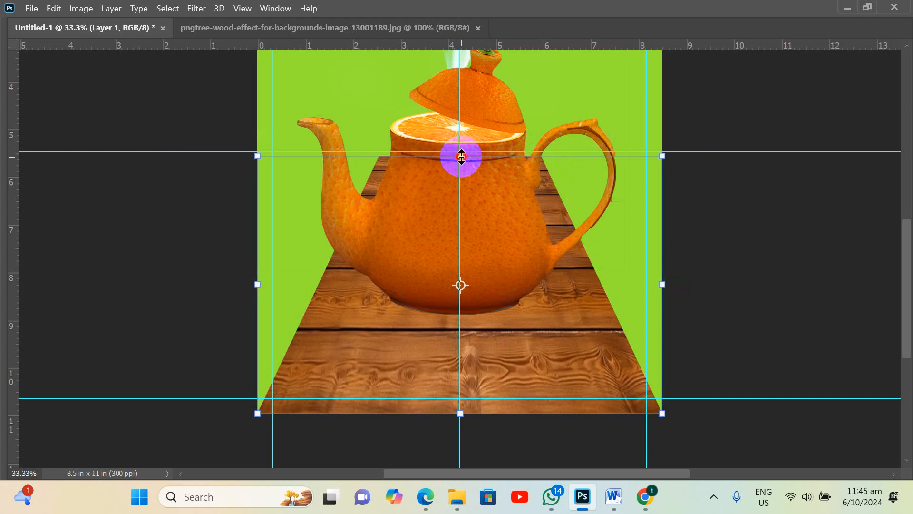
drag(461, 157, 465, 275)
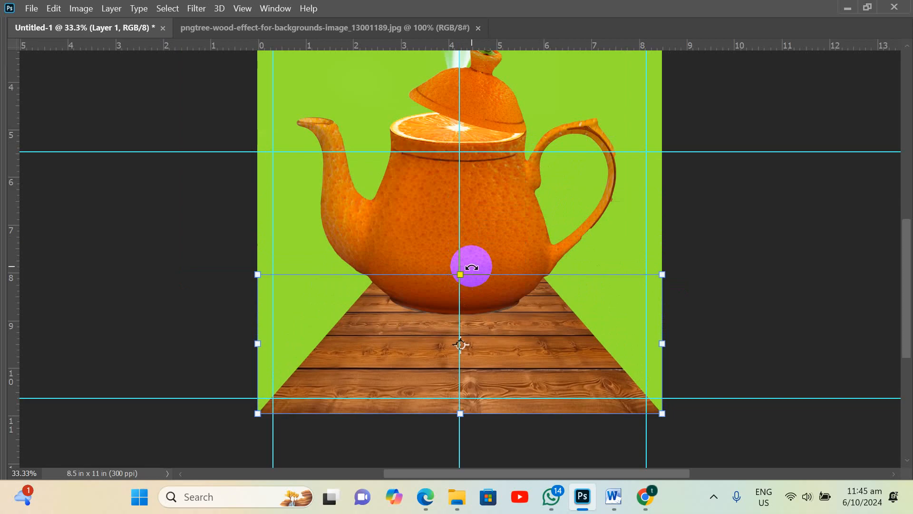
drag(670, 272, 775, 192)
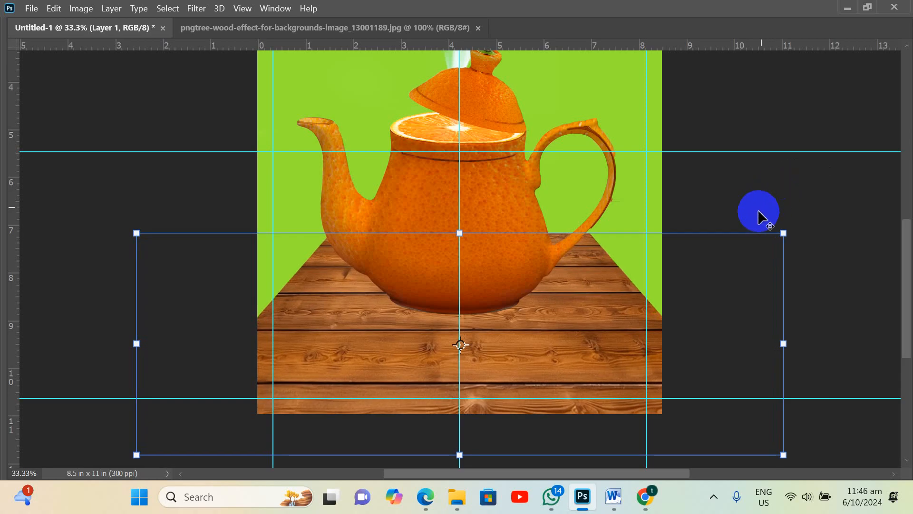
drag(780, 231, 810, 205)
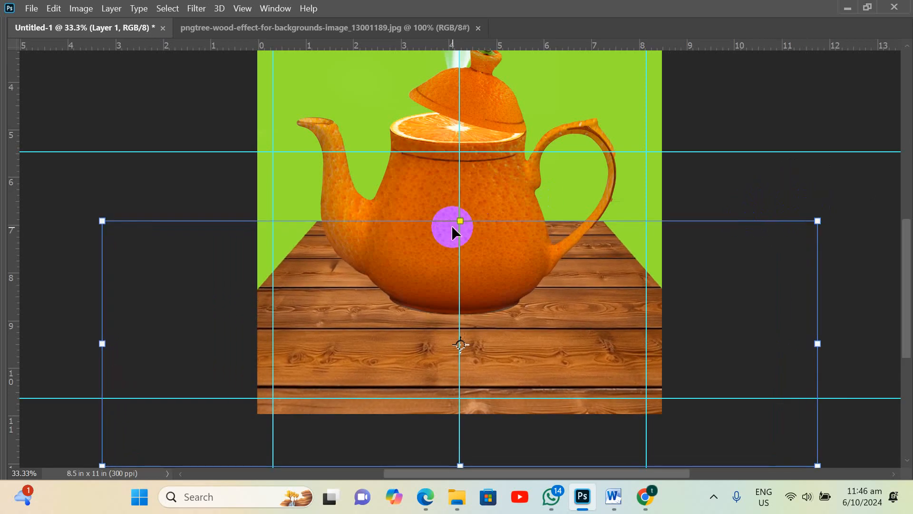
drag(459, 221, 459, 238)
key(Return)
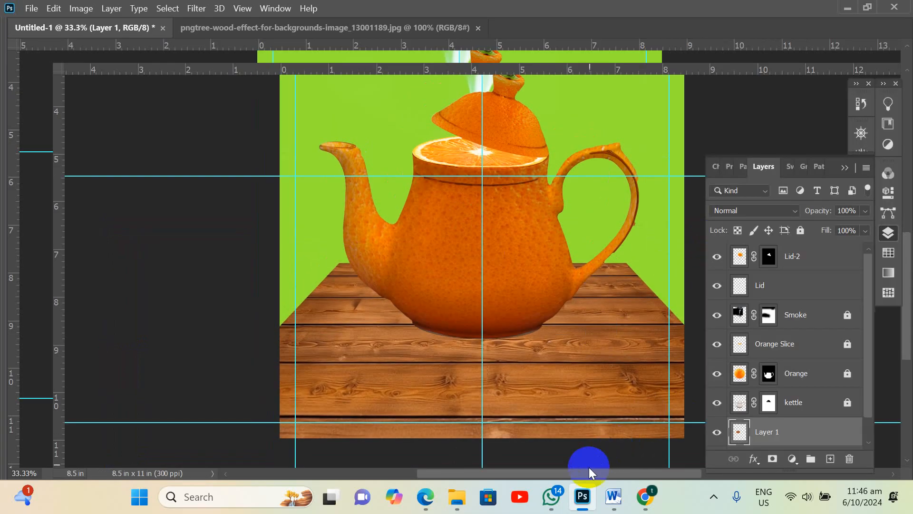
Switch to Word, read instruction 19 about the oranges picture, and copy the layer name Orange-3
click(613, 502)
scroll(495, 351, down, 4)
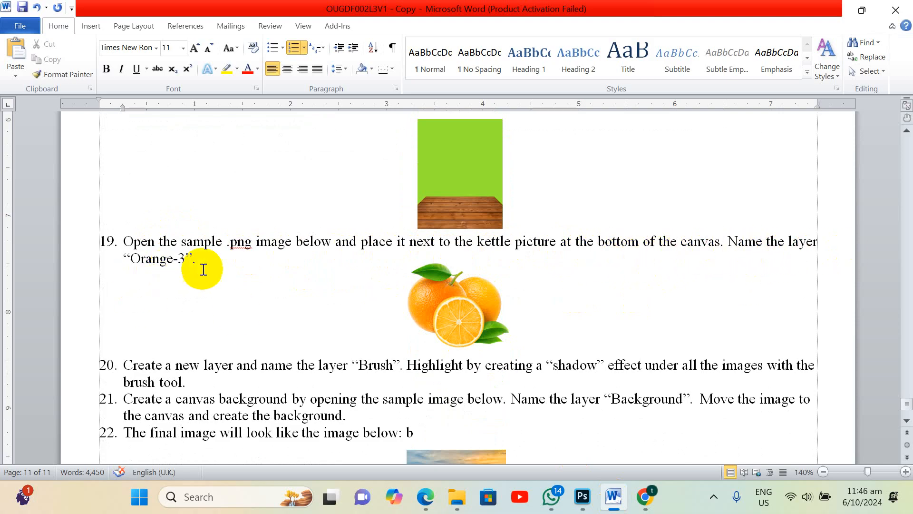
drag(186, 260, 144, 262)
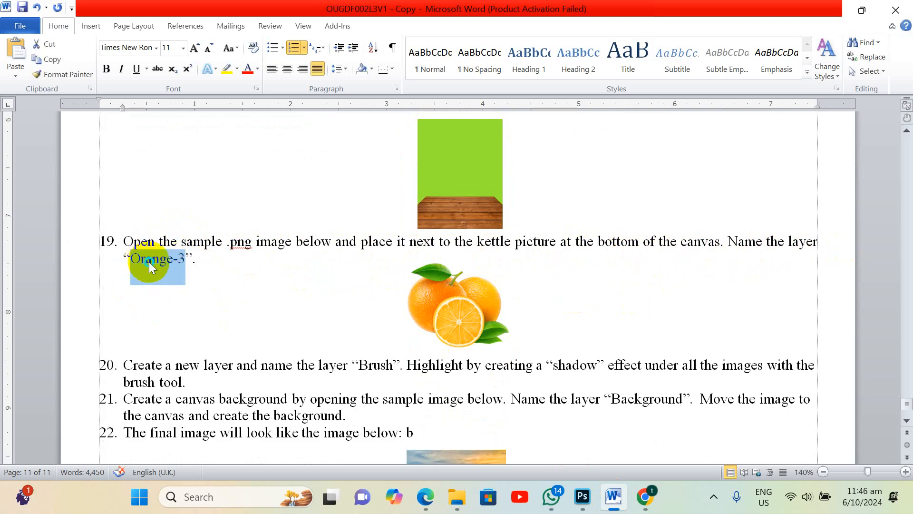
right_click(149, 264)
click(71, 181)
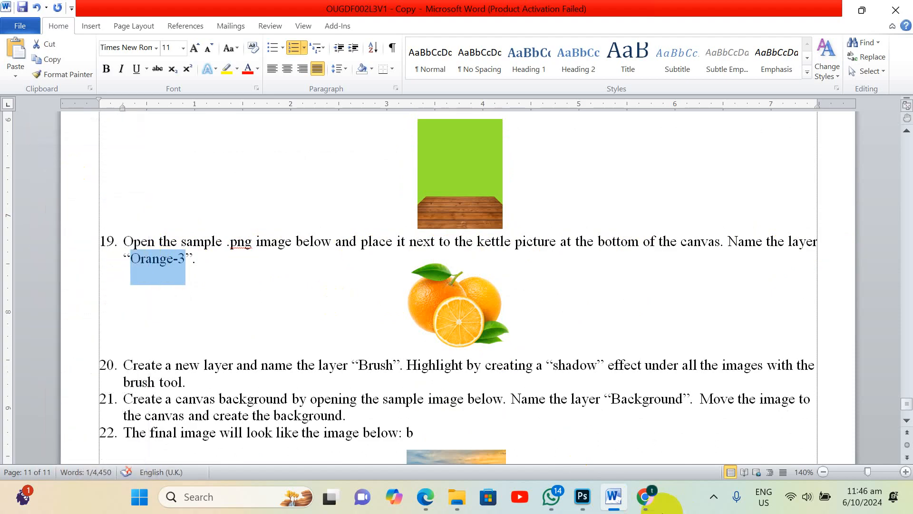
Return to Photoshop, open the transparent-orange-apple PNG from the Orange Tea folder, and bring the oranges into the Untitled-1 composite
click(582, 497)
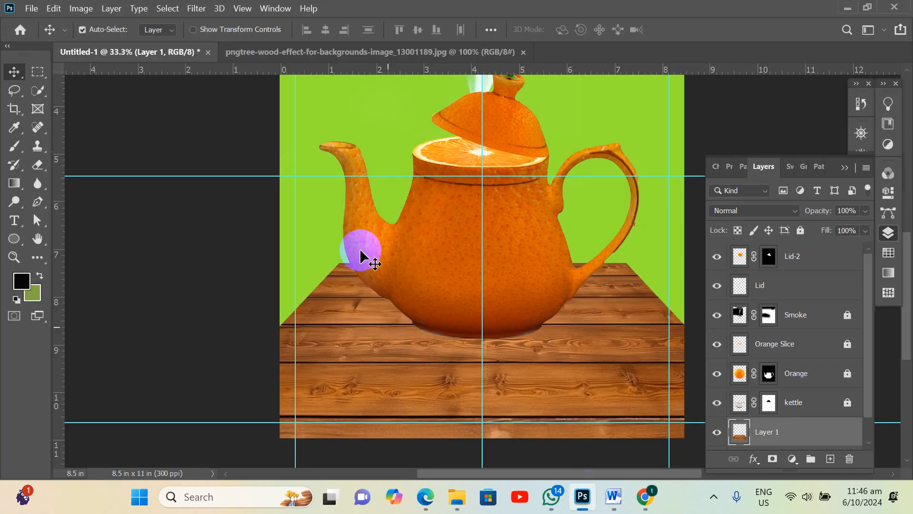
click(32, 9)
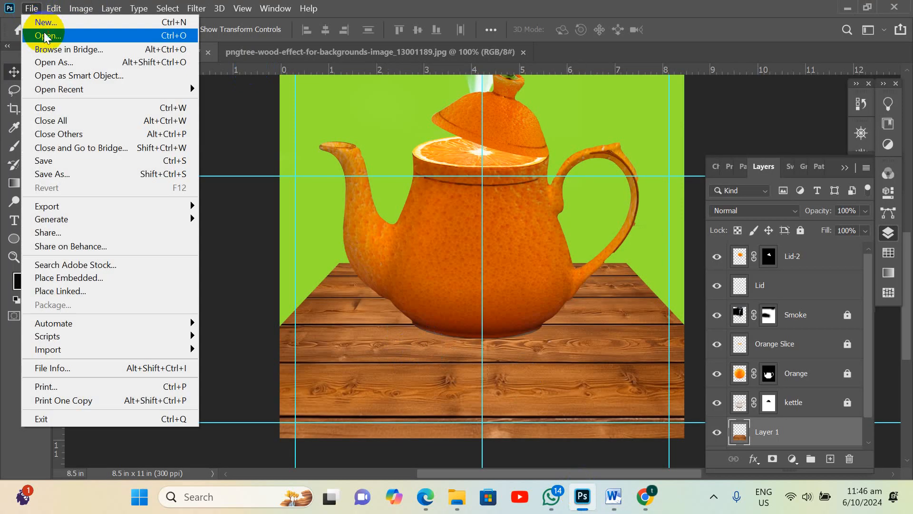
click(41, 33)
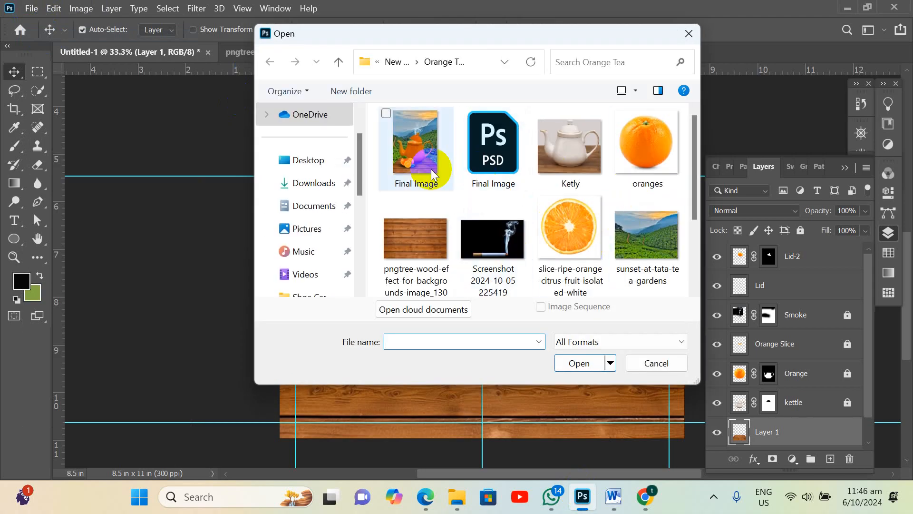
scroll(573, 207, down, 3)
double_click(445, 217)
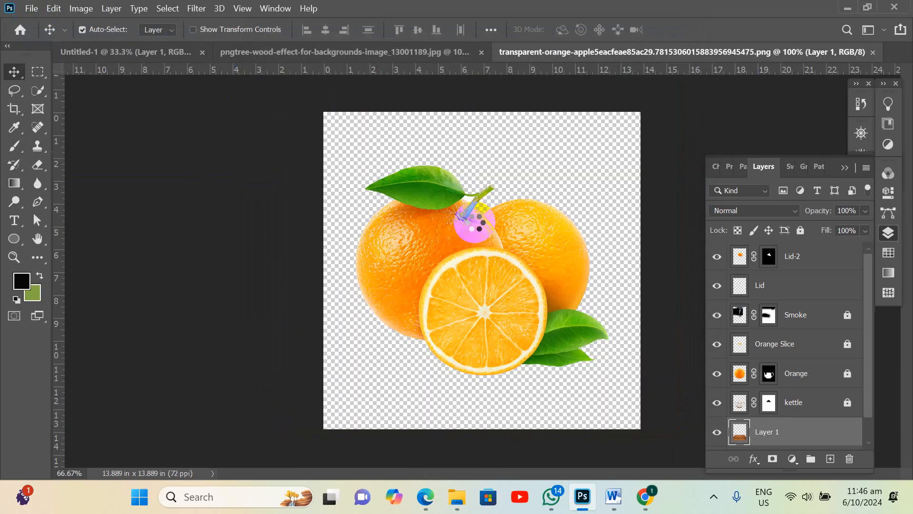
mouse_move(500, 276)
mouse_down()
mouse_move(511, 285)
mouse_move(285, 112)
mouse_move(172, 52)
mouse_move(502, 284)
mouse_up()
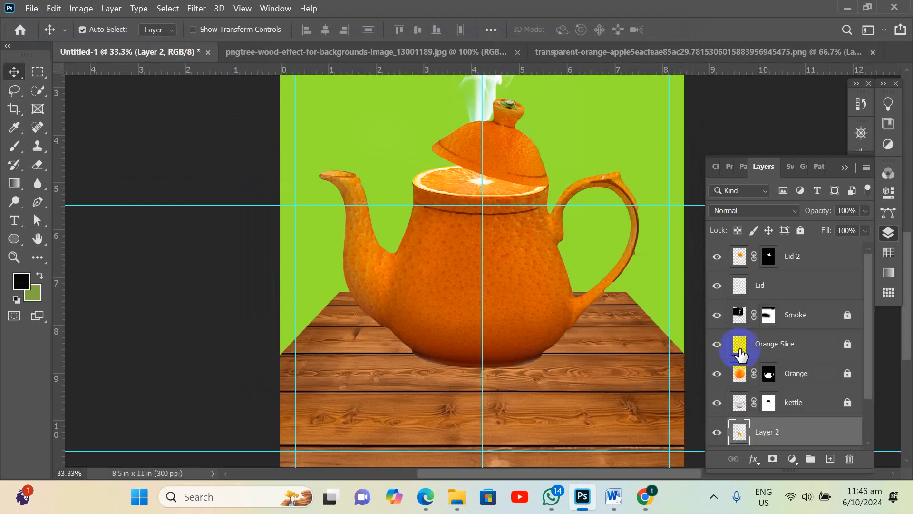
Try sending the newly added oranges layer behind the wooden planks, and restore its place above them
scroll(793, 418, down, 2)
mouse_move(742, 382)
mouse_down()
mouse_move(757, 429)
mouse_move(742, 380)
mouse_move(746, 351)
mouse_move(748, 370)
mouse_up()
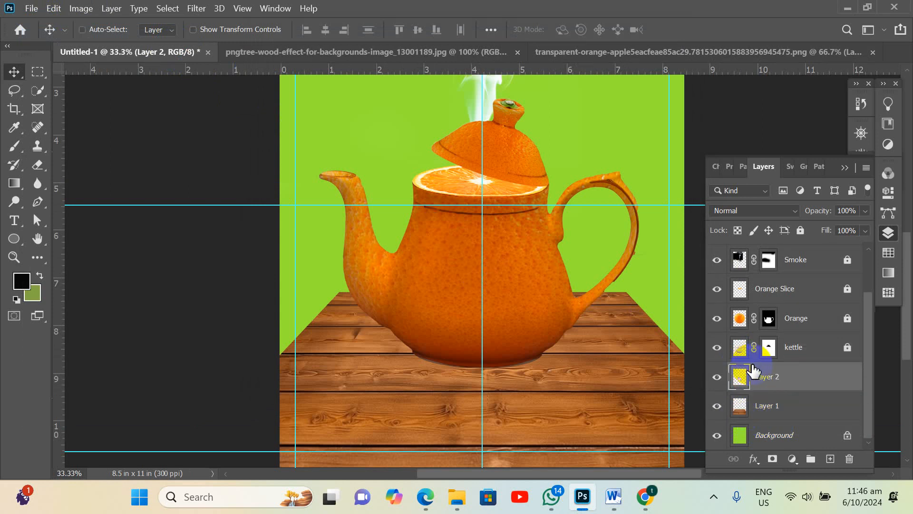
key(ctrl+[)
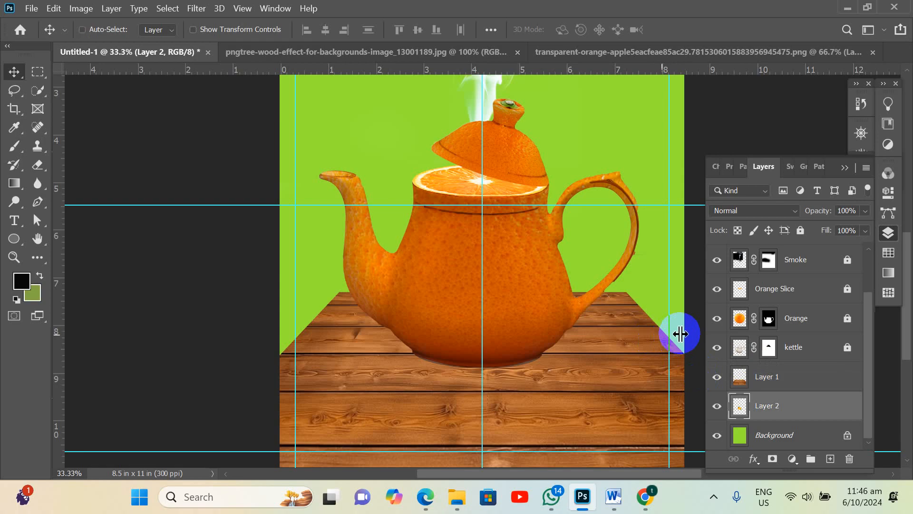
key(ctrl+])
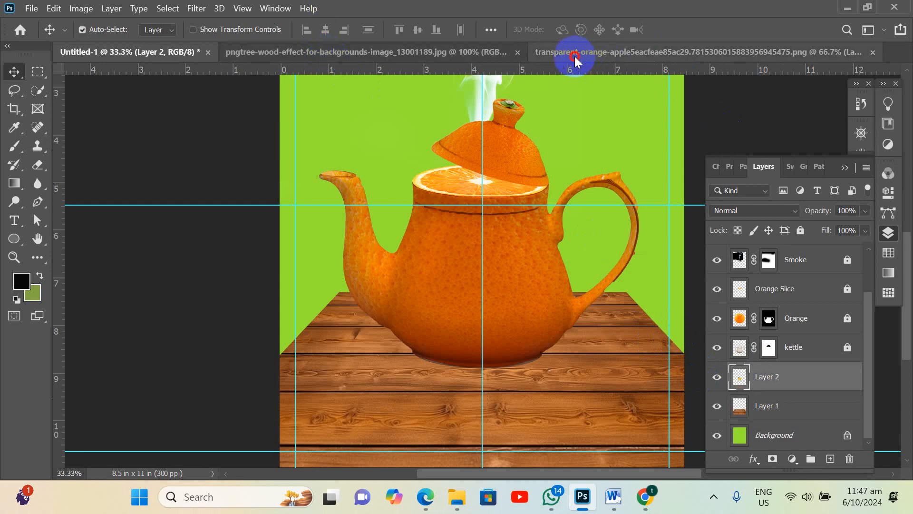
Bring another copy of the oranges into the composite and place it on the planks at the teapot's lower left
click(575, 53)
drag(495, 269, 388, 410)
scroll(427, 405, down, 1)
drag(415, 369, 430, 339)
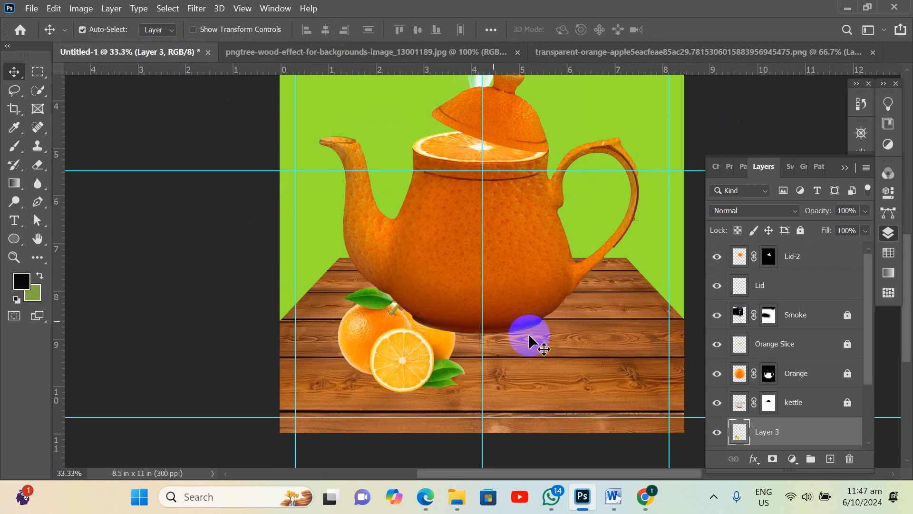
Bring the visible oranges layer to the top of the layer stack and shift the fruit slightly lower on the planks
key(ctrl)
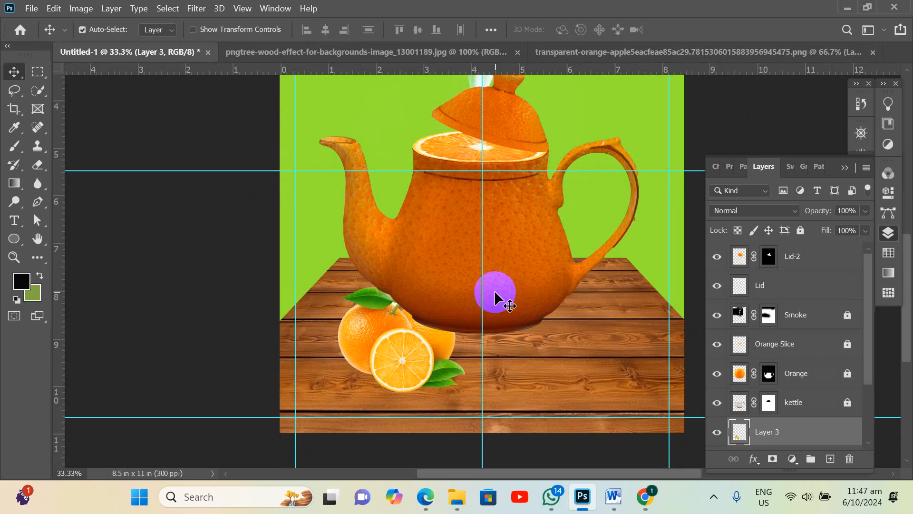
key(ctrl+bracketright)
key(ctrl+shift+bracketright)
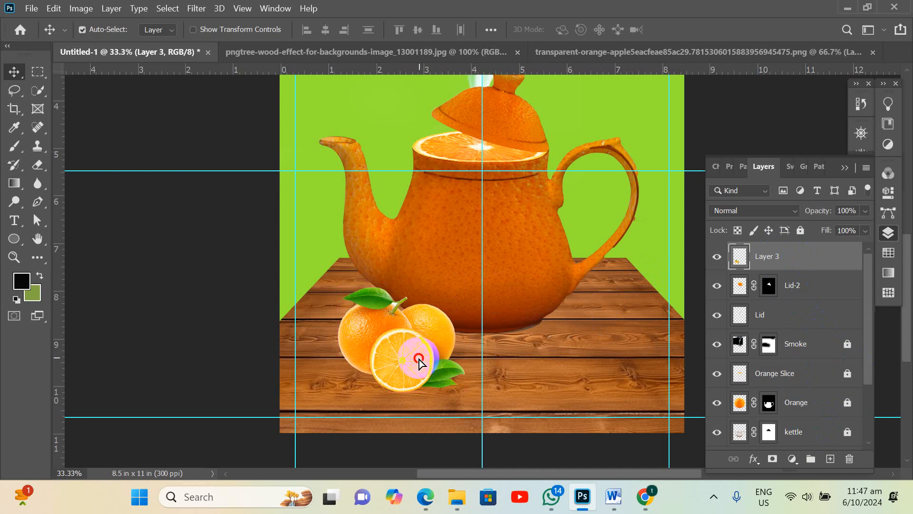
drag(419, 361, 423, 369)
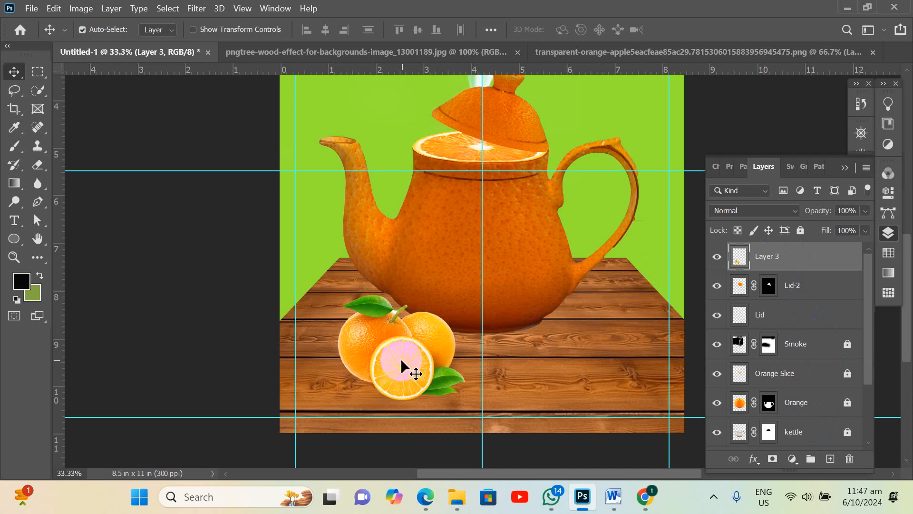
Nudge the oranges slightly upward on the planks and darken them with a Levels midtone value of 0.41
drag(390, 366, 391, 357)
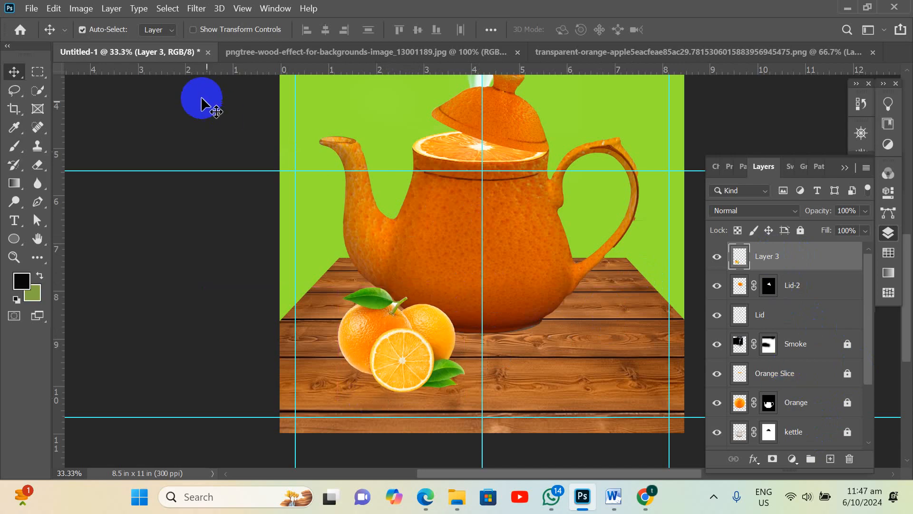
click(78, 15)
mouse_move(94, 39)
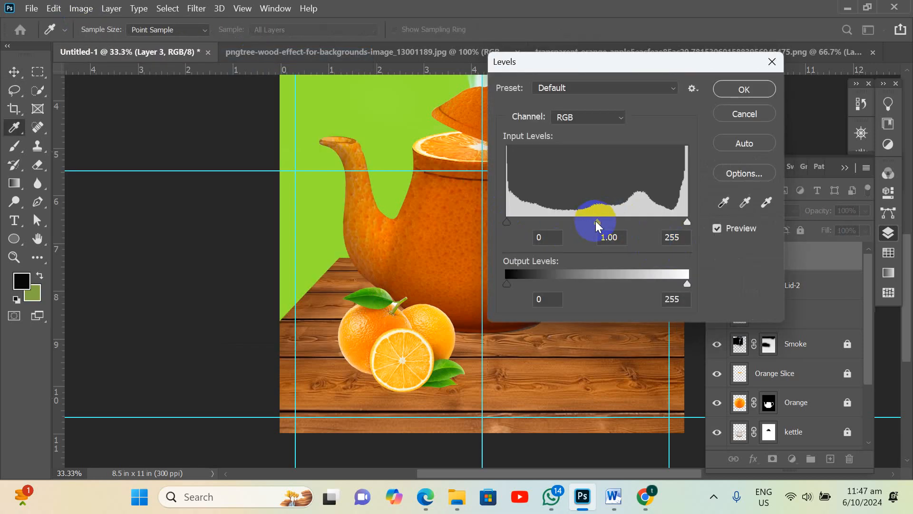
drag(597, 222, 649, 221)
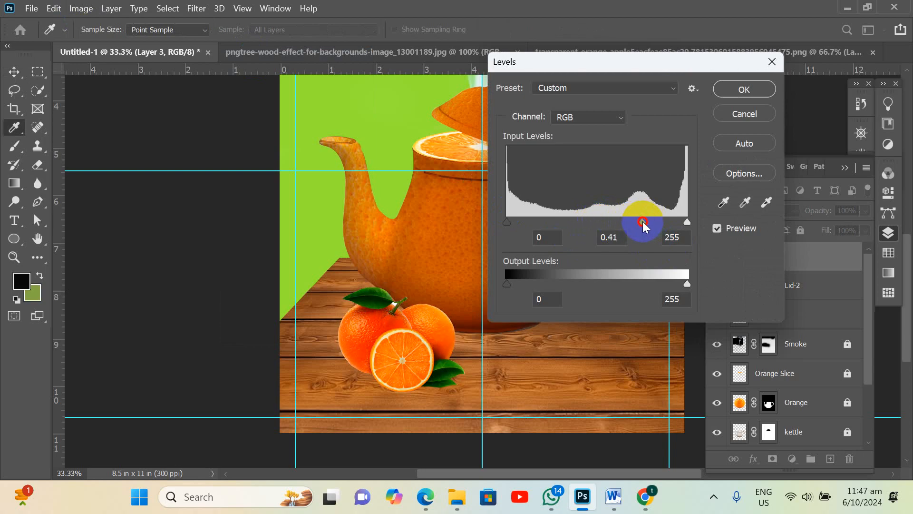
click(744, 89)
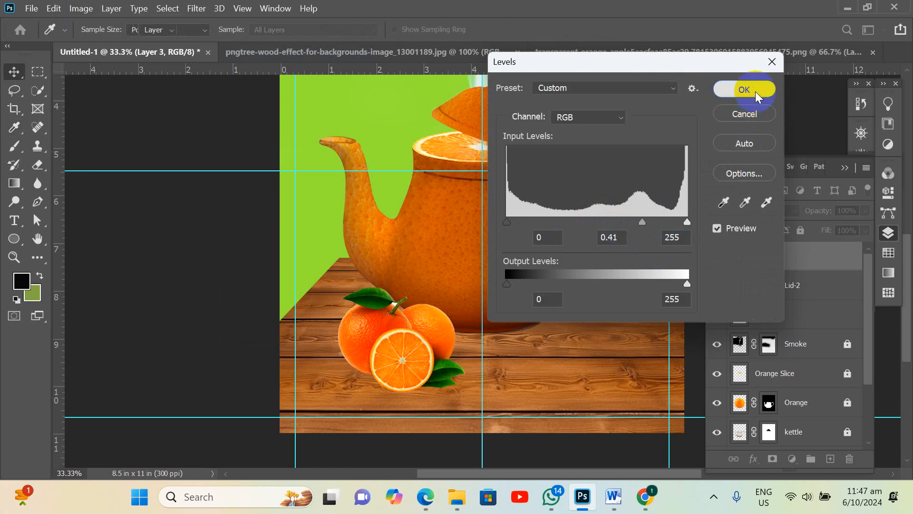
key(v)
Open Curves for the oranges layer and lower the RGB curve's midpoint to output 112 at input 128
click(81, 12)
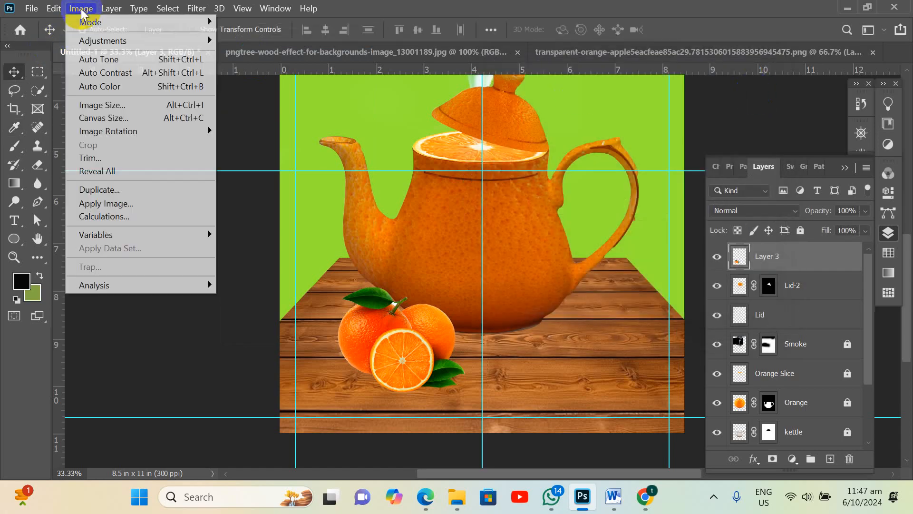
mouse_move(96, 45)
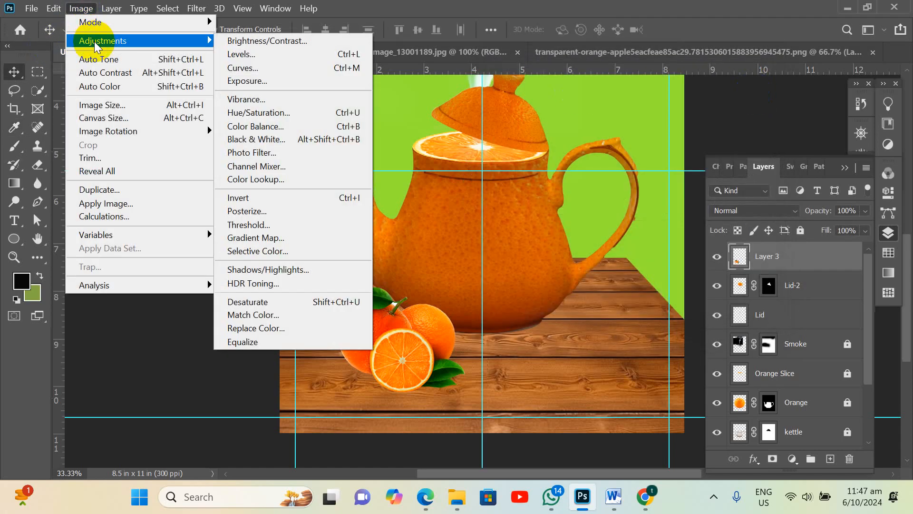
click(242, 68)
drag(445, 48, 768, 68)
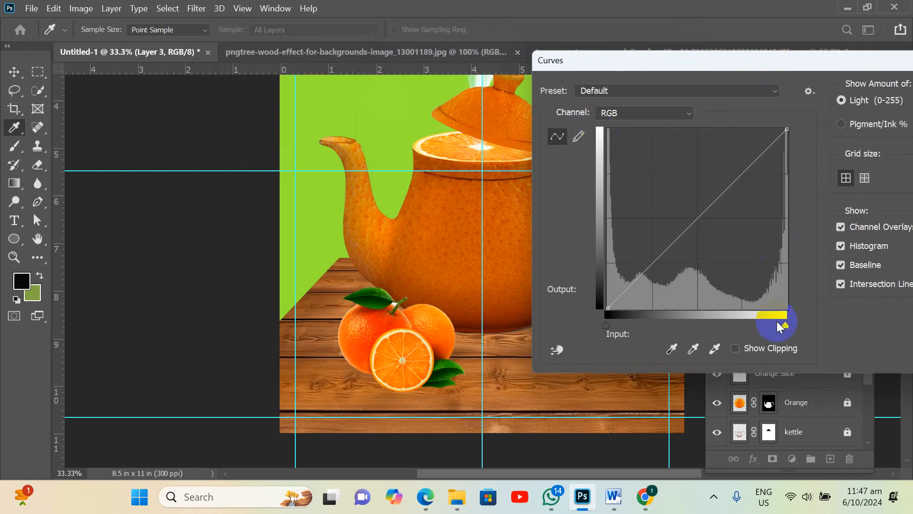
drag(678, 238, 696, 228)
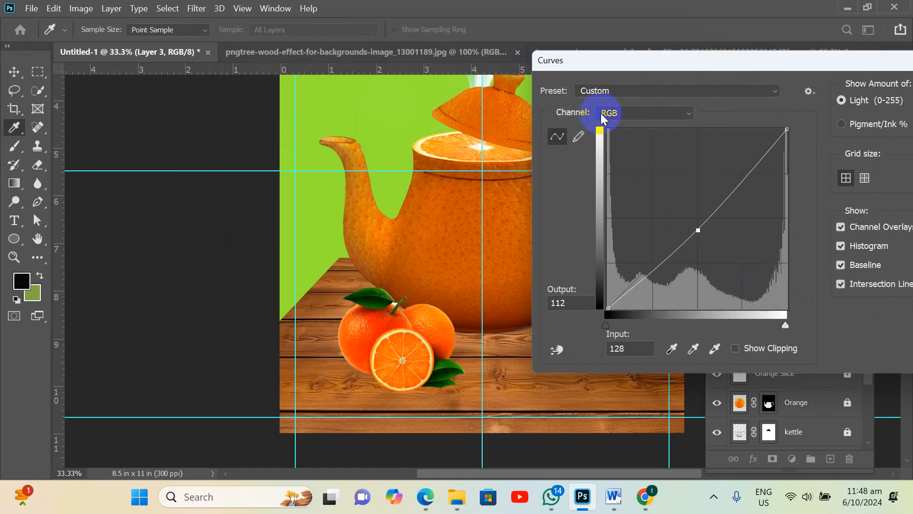
Lower the Red channel curve of the oranges to output 113 at input 135
click(642, 116)
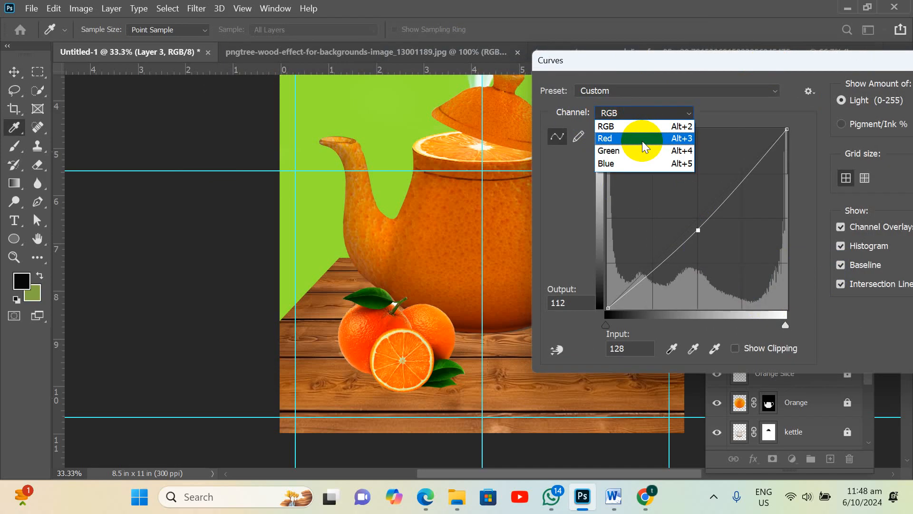
click(642, 138)
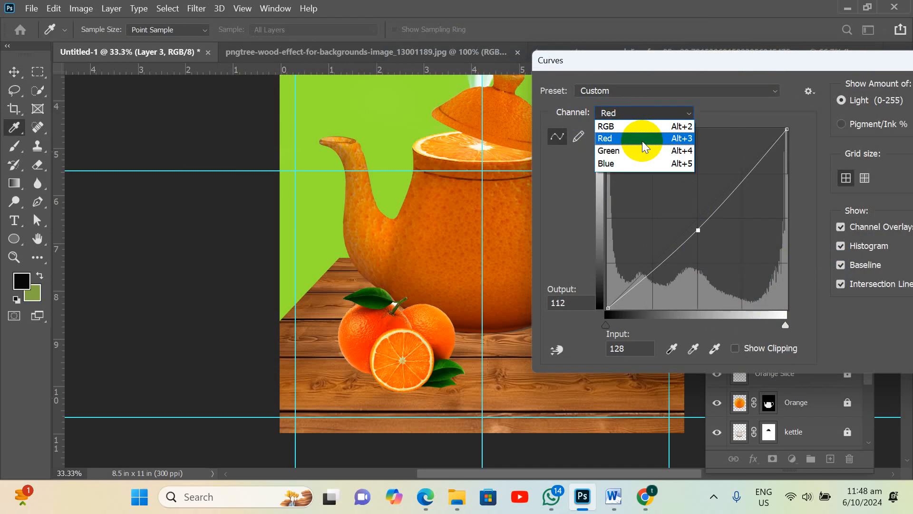
click(688, 208)
drag(688, 208, 704, 226)
Lower the Green channel curve of the oranges to output 113 at input 125 and apply the Curves adjustment
click(632, 114)
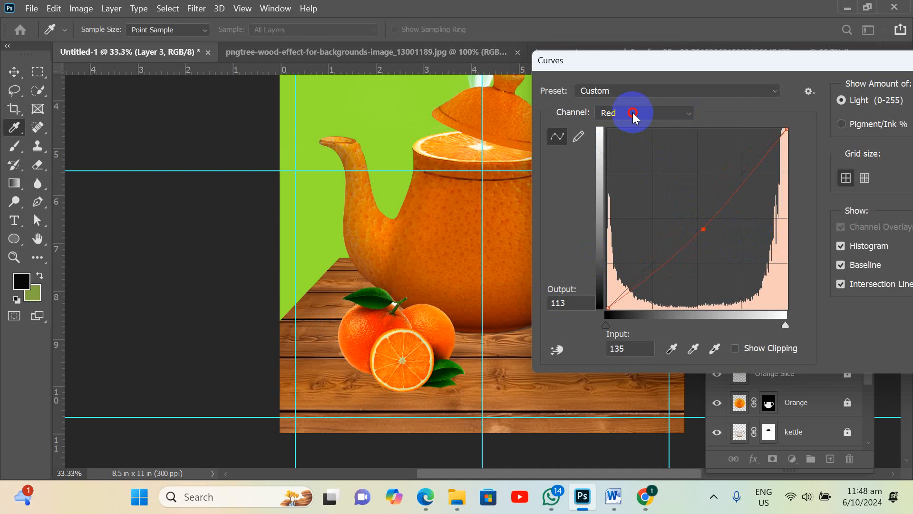
click(621, 151)
click(704, 218)
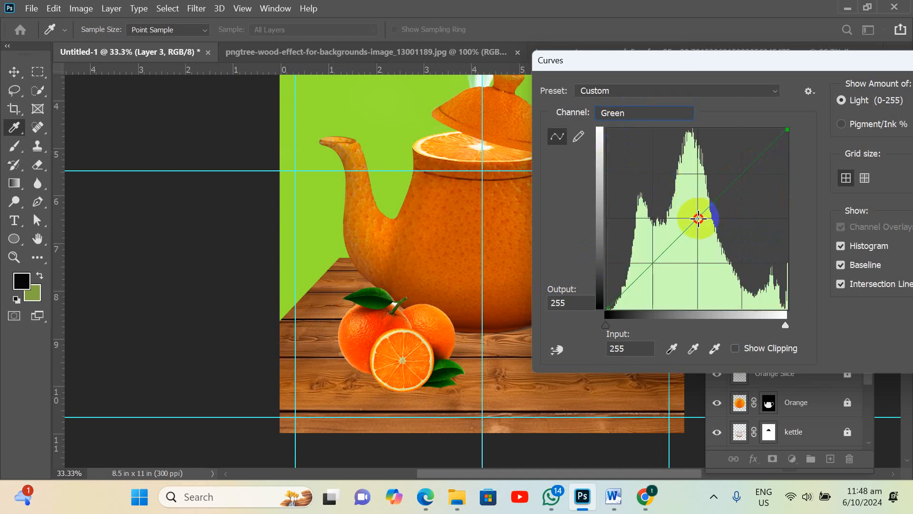
mouse_move(698, 219)
mouse_down()
mouse_move(703, 235)
mouse_move(685, 212)
mouse_move(699, 228)
mouse_up()
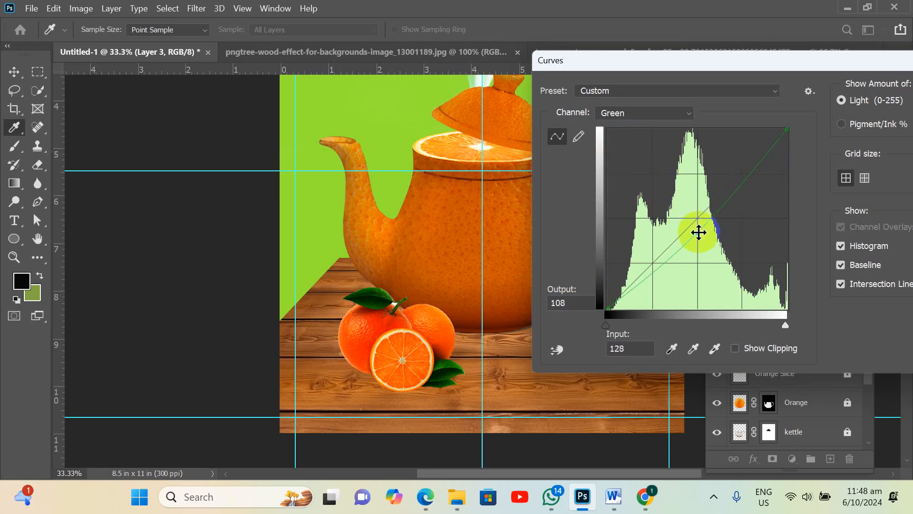
drag(698, 232, 696, 228)
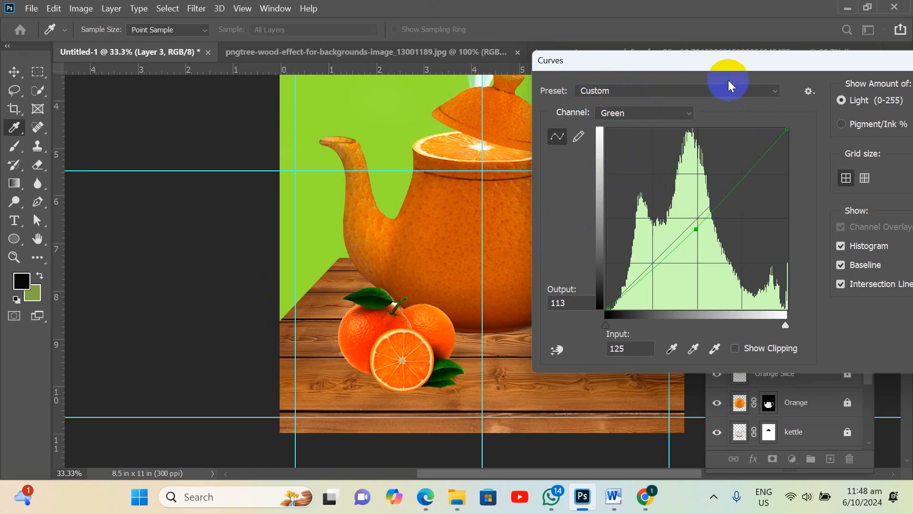
click(709, 61)
drag(709, 62, 556, 48)
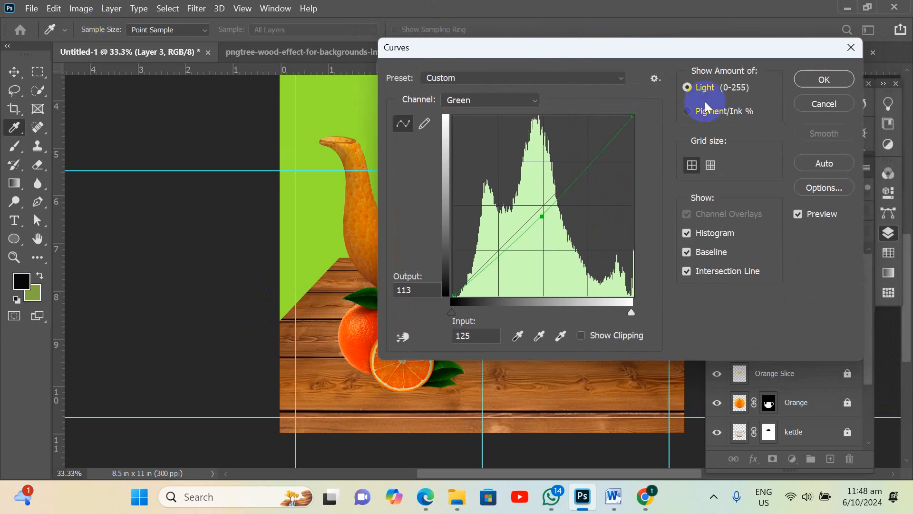
click(823, 81)
Apply a Levels adjustment to the oranges with the Red channel's midtone value raised to about 1.43
click(76, 9)
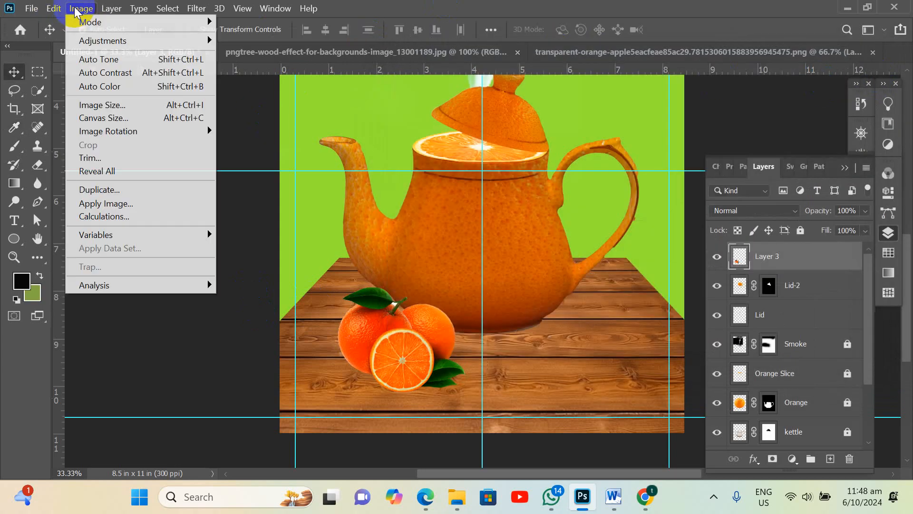
mouse_move(96, 40)
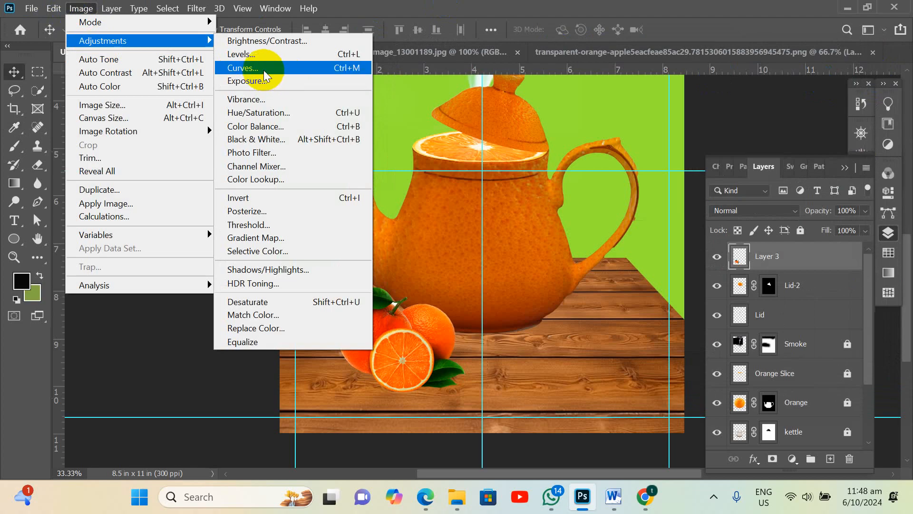
click(241, 54)
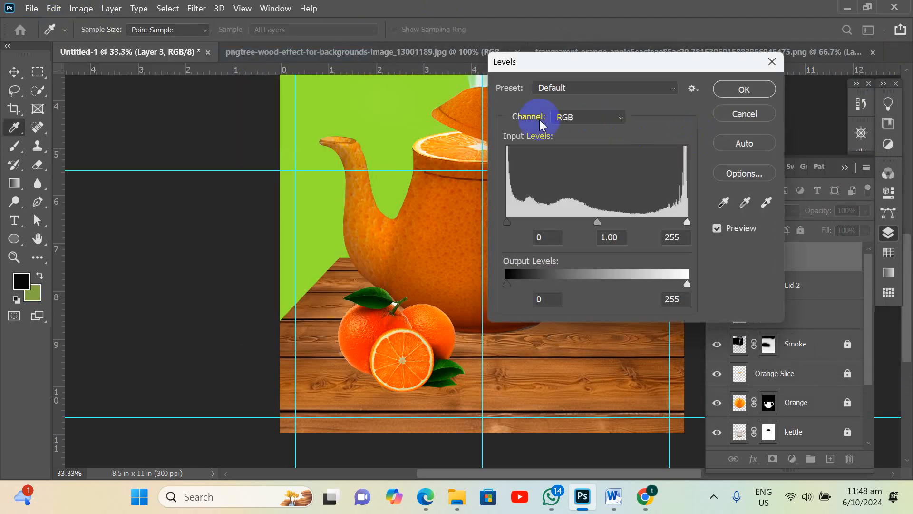
click(598, 117)
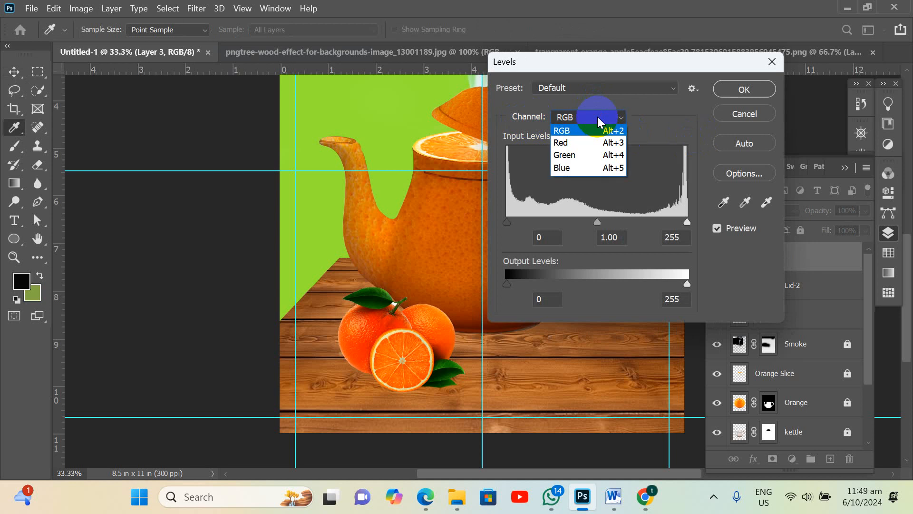
click(581, 142)
drag(618, 224, 584, 226)
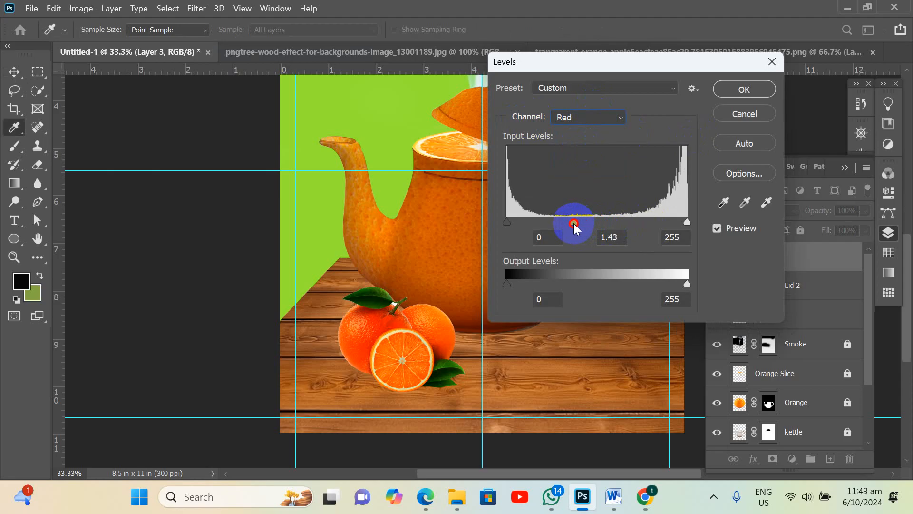
drag(574, 224, 574, 223)
click(751, 94)
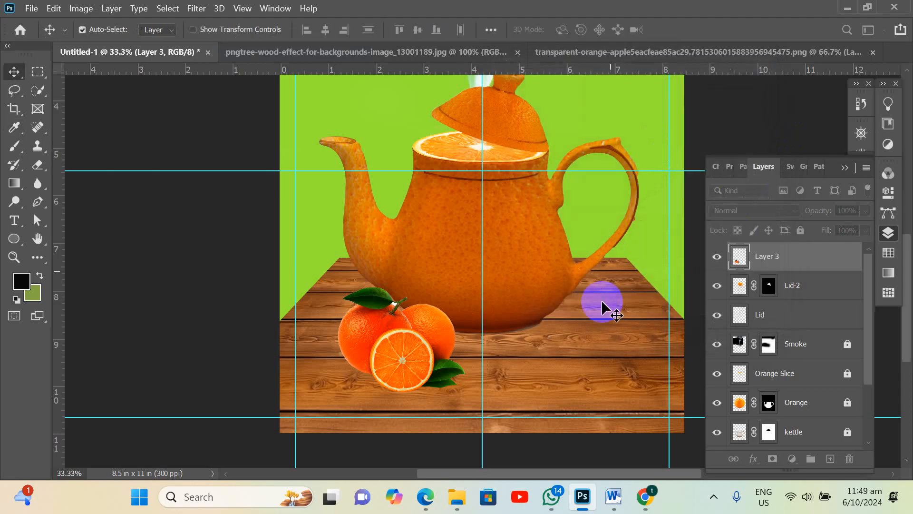
Switch to the Word document, read the instructions on the brush shadow and the canvas background, and return to Photoshop
click(613, 495)
scroll(462, 405, down, 2)
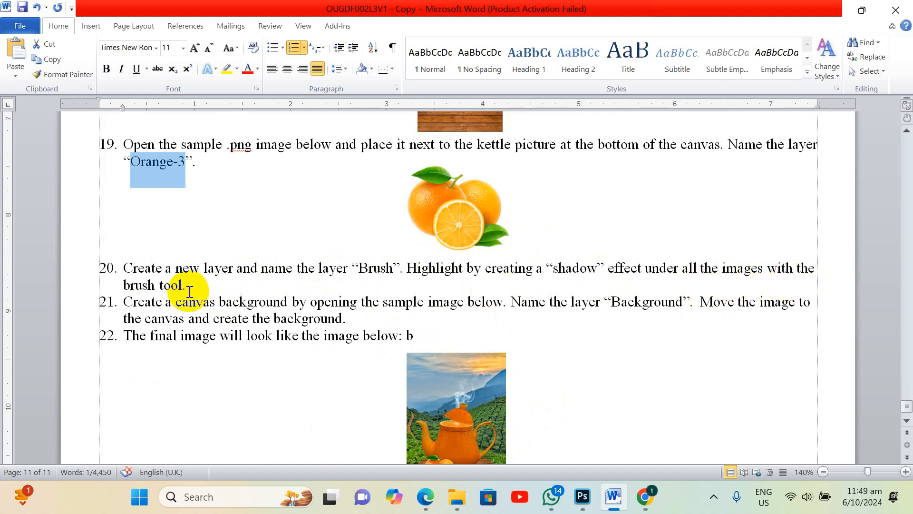
click(582, 498)
Add a new layer directly above the wooden planks layer and name it Brush
scroll(757, 428, down, 3)
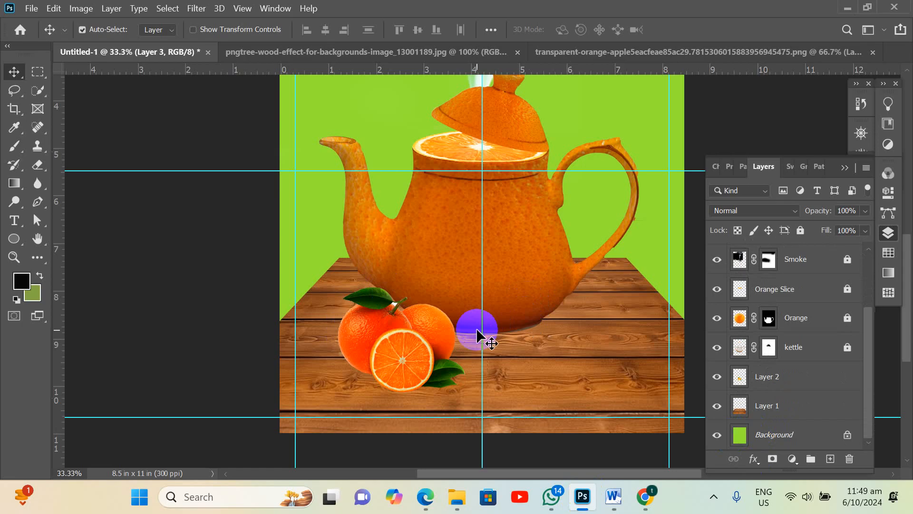
click(569, 361)
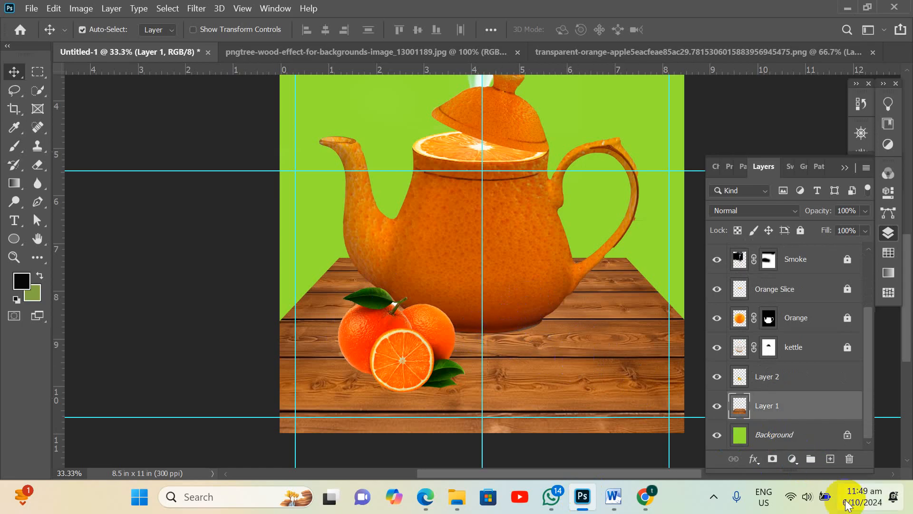
click(830, 458)
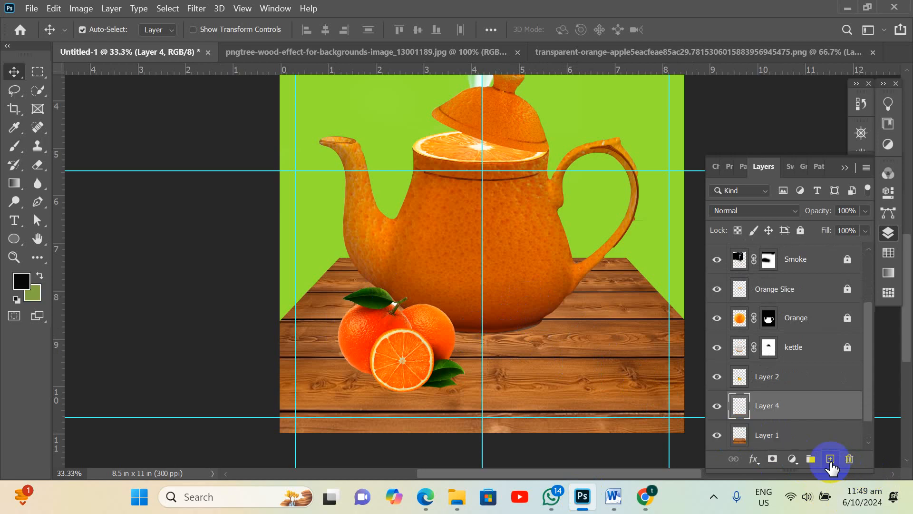
double_click(765, 405)
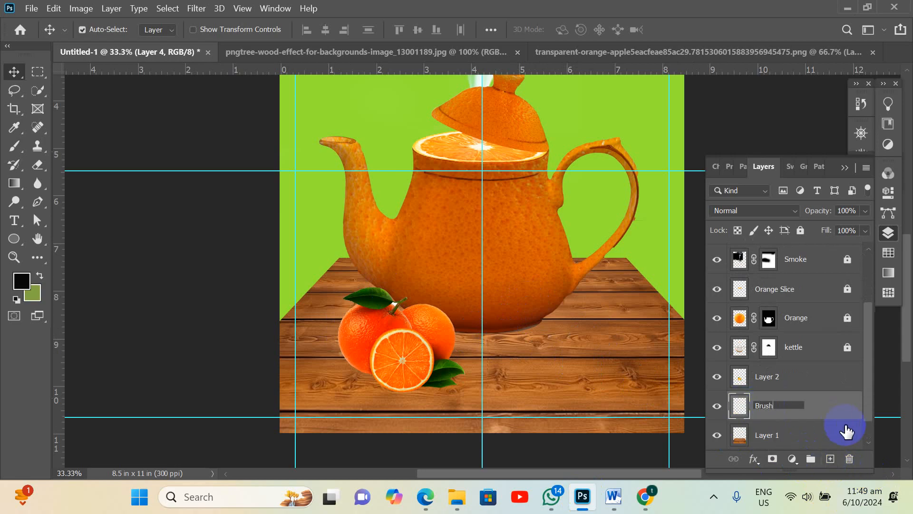
text(Brush)
key(Return)
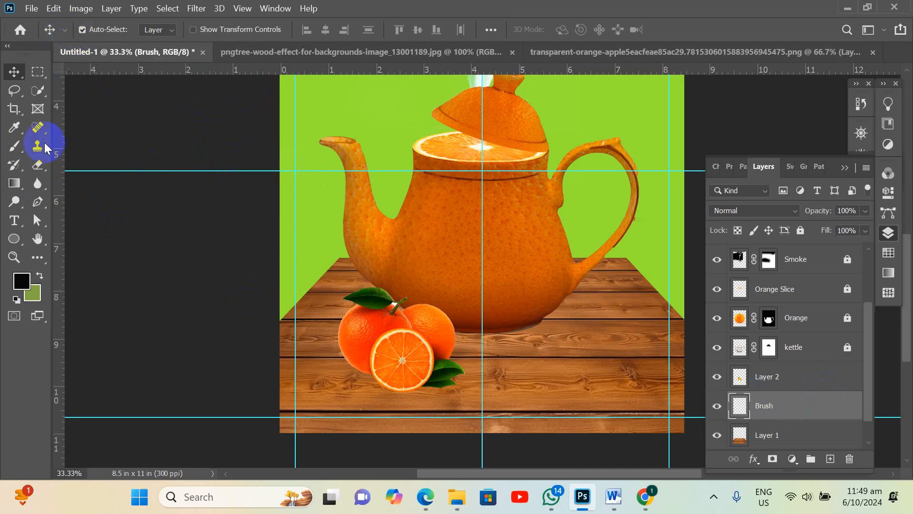
Paint soft black shadows beneath the teapot and the oranges on the Brush layer with the flattened 800 px brush
click(14, 146)
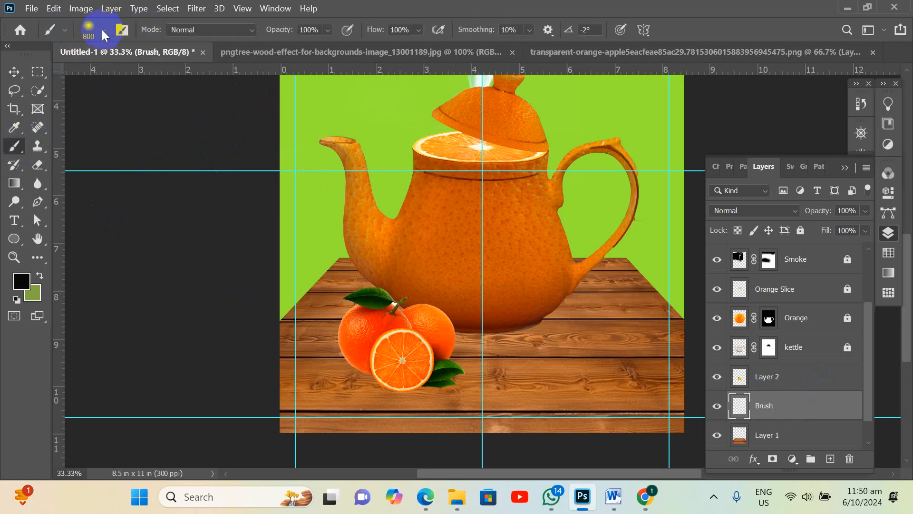
click(103, 30)
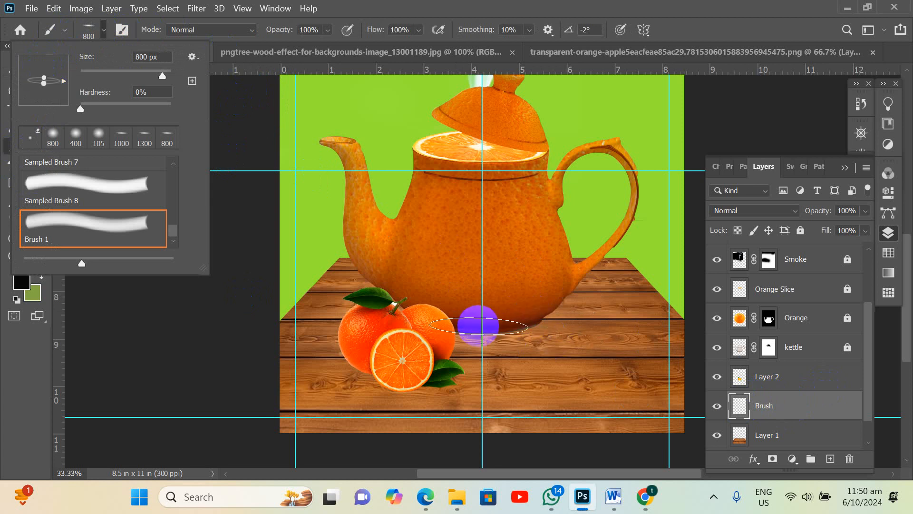
click(481, 329)
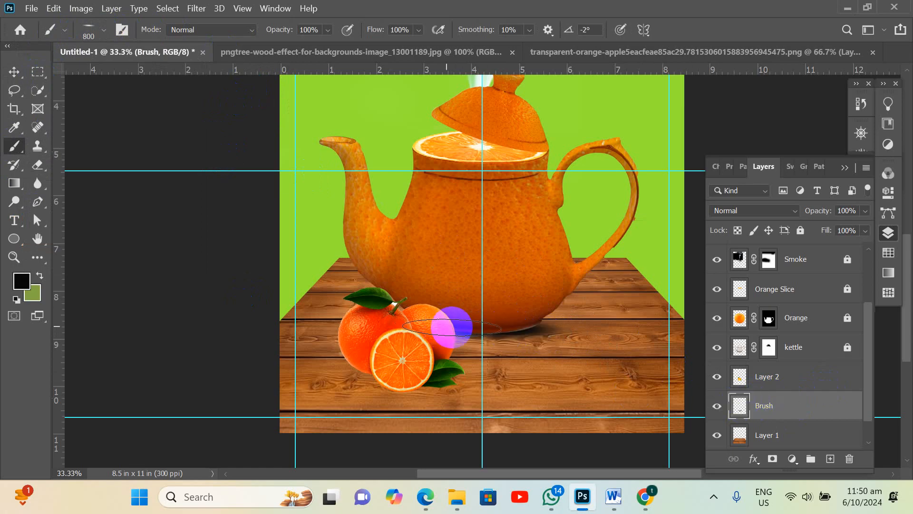
key(ctrl+z)
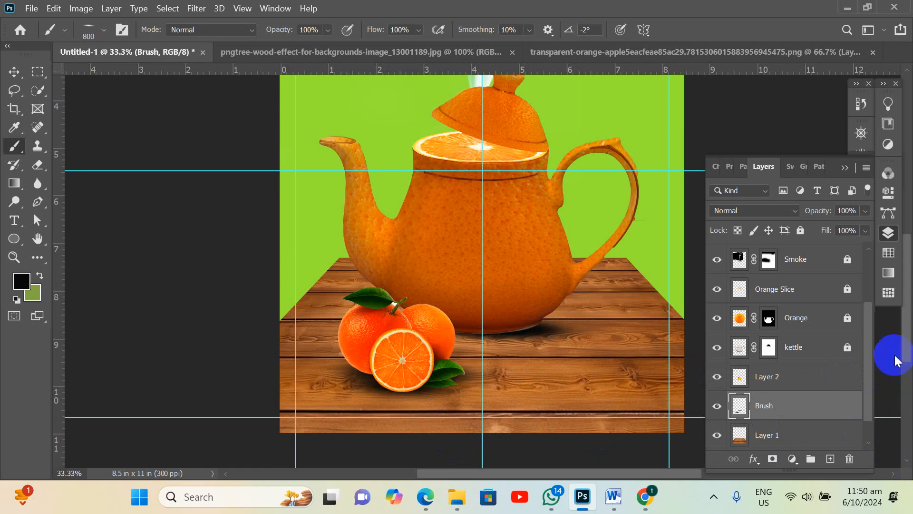
Reduce the Brush layer's opacity to 85% and switch back to the Move tool
click(865, 211)
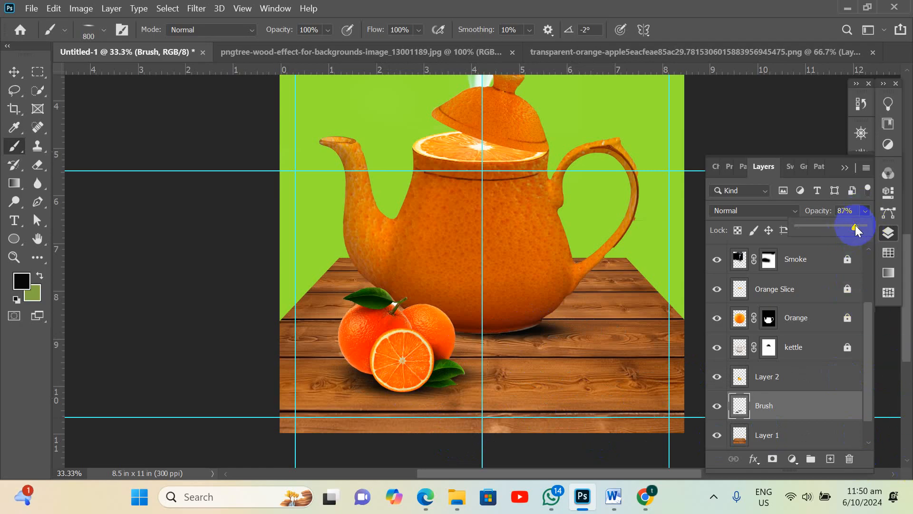
click(855, 226)
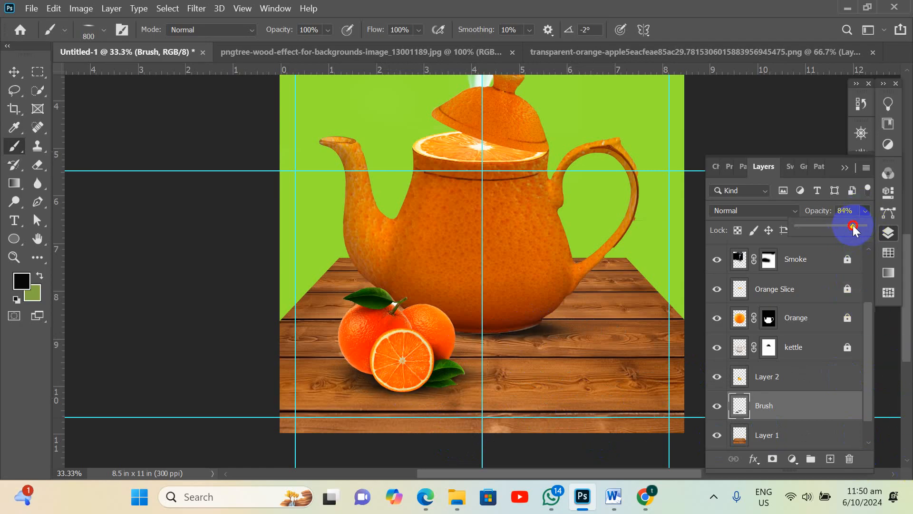
drag(854, 228, 854, 228)
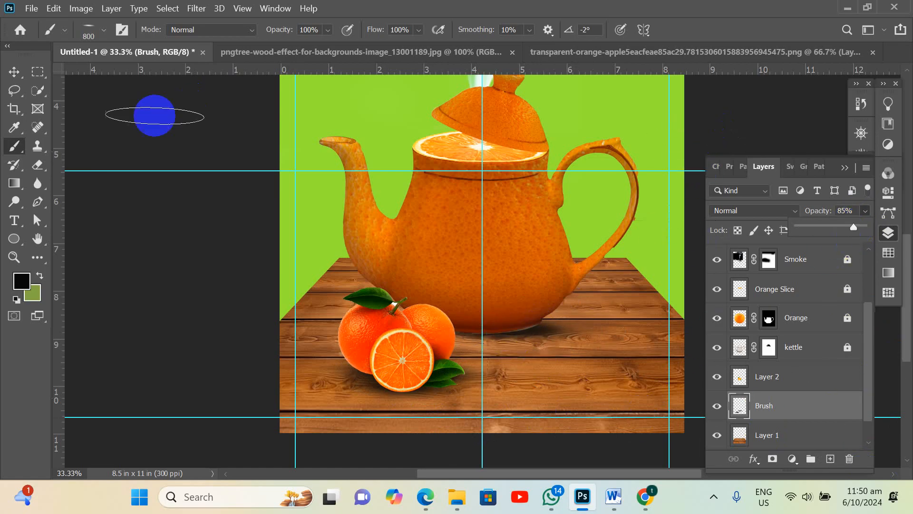
click(14, 72)
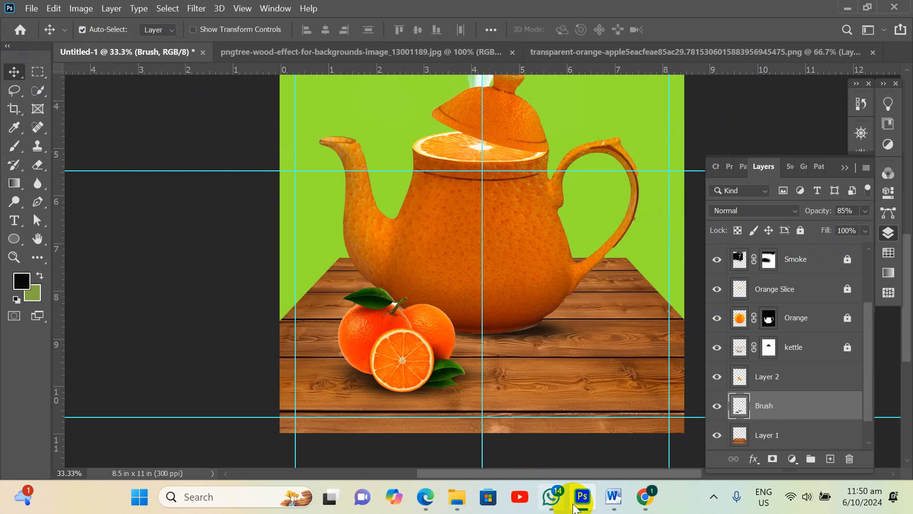
Switch to the Word document, split instruction 21 before "Move the image" into its own numbered item, and leave an unnumbered blank line between them
click(613, 496)
scroll(369, 358, down, 3)
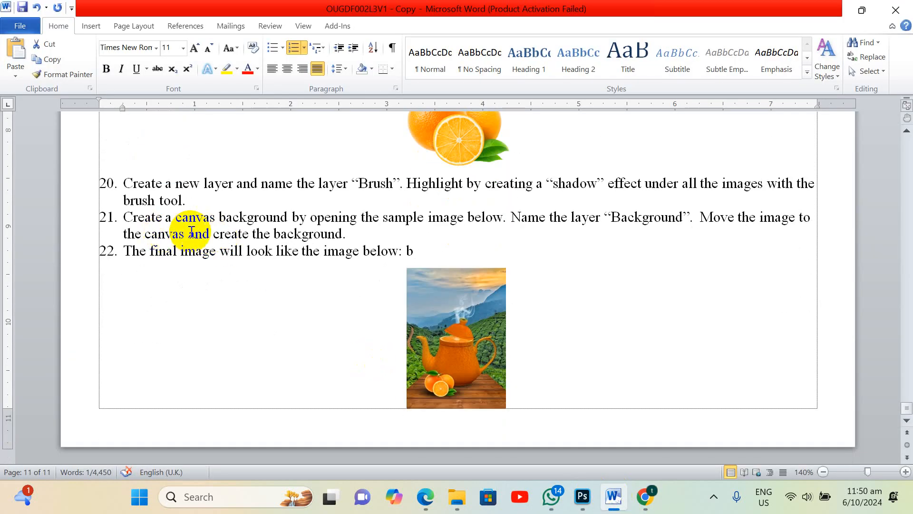
scroll(219, 232, up, 2)
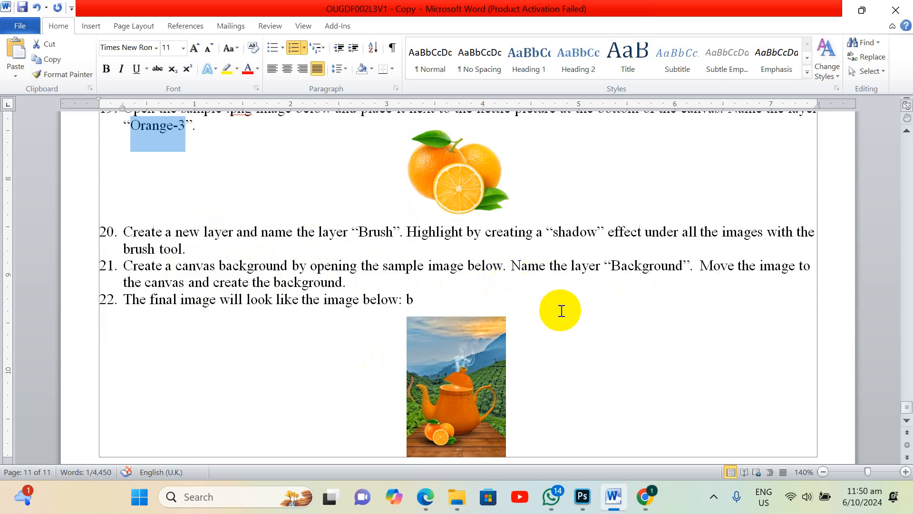
click(700, 266)
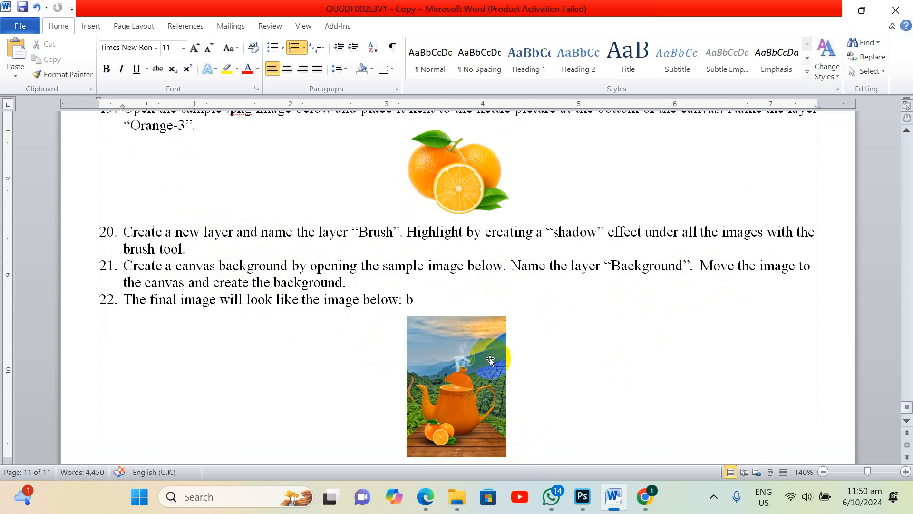
key(Return)
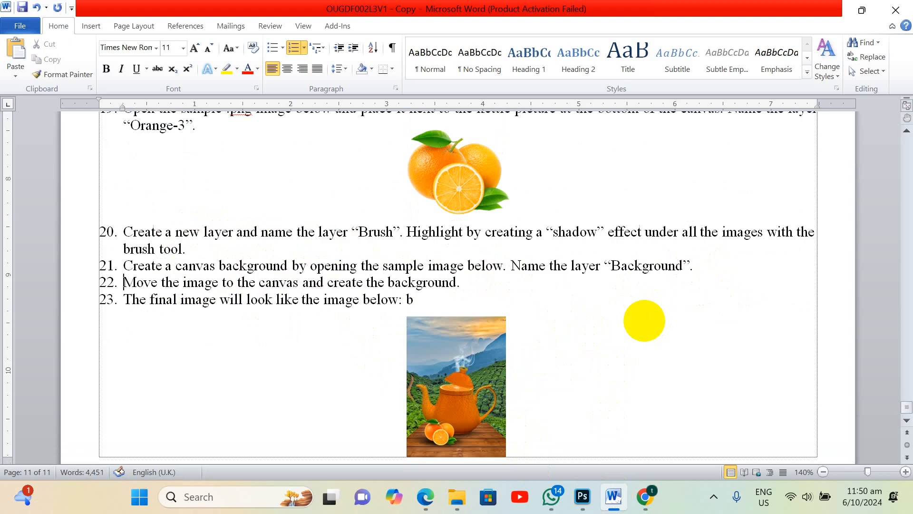
key(Return)
click(137, 280)
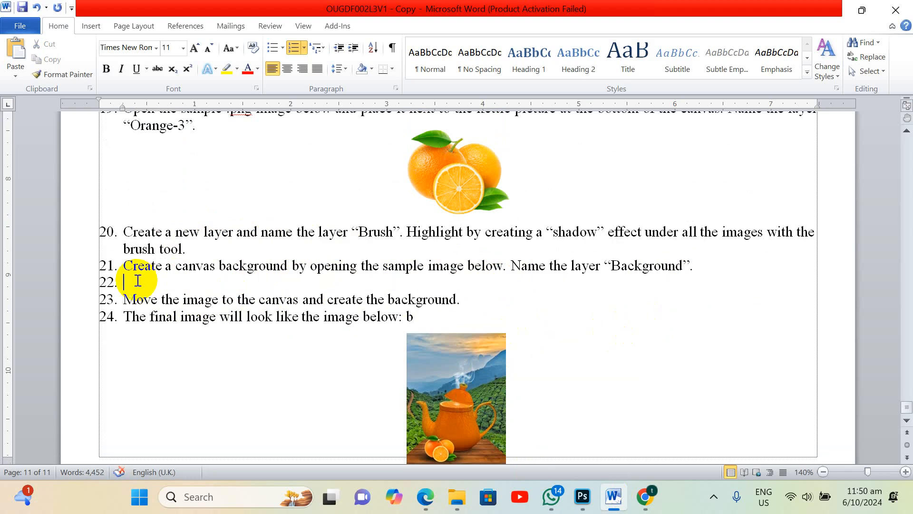
key(BackSpace)
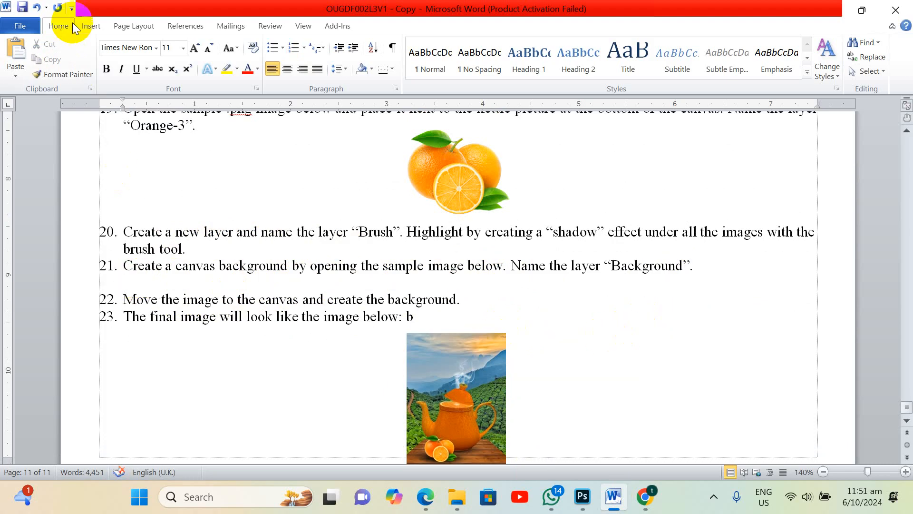
Insert the sunset-at-tata-tea-gardens picture on the blank line below instruction 21
click(91, 27)
click(128, 59)
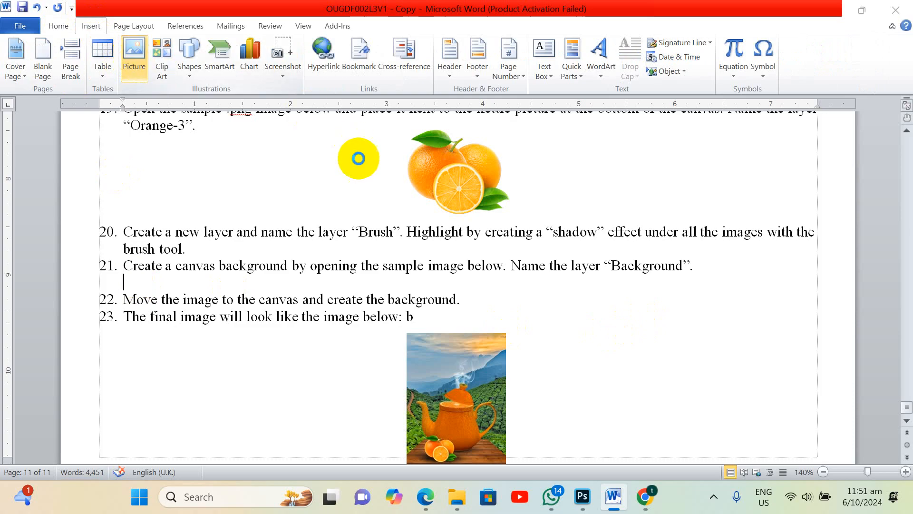
scroll(290, 222, down, 2)
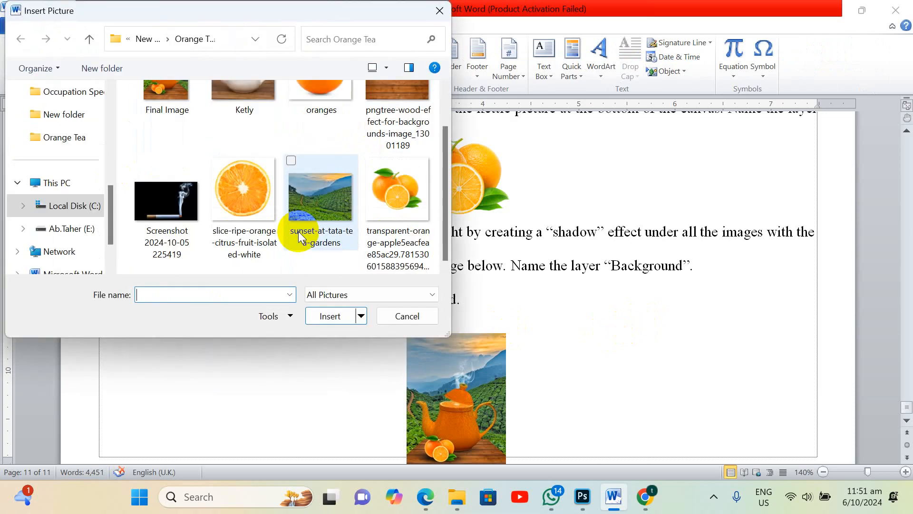
double_click(300, 228)
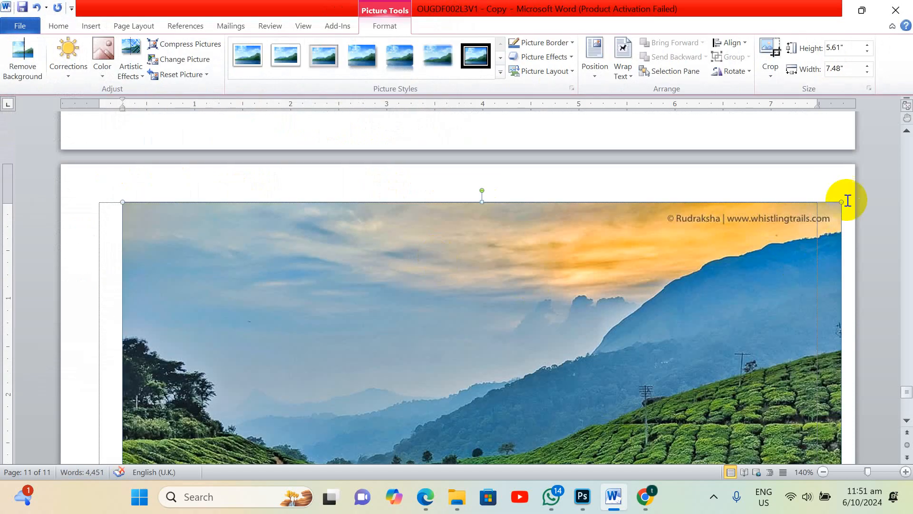
Shrink the inserted tea garden picture to about 0.52" high by 0.69" wide and center it on its line
drag(840, 203, 438, 422)
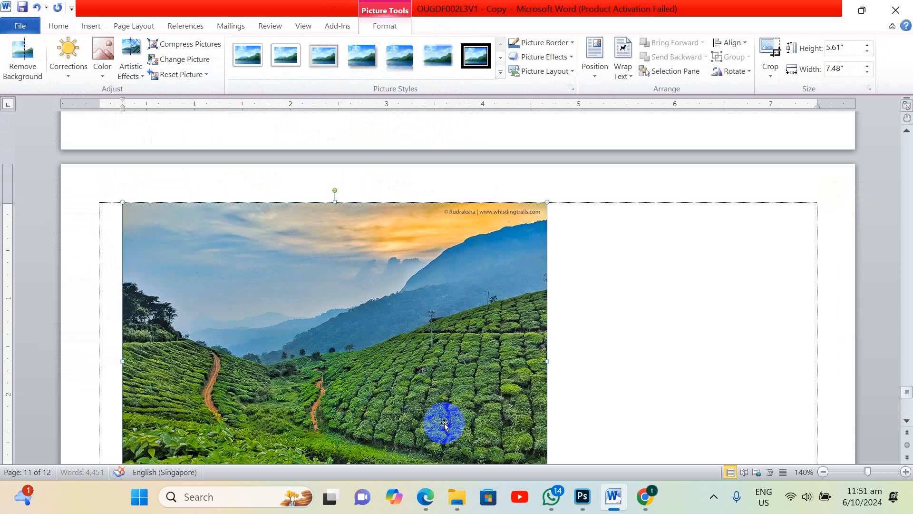
scroll(465, 400, down, 5)
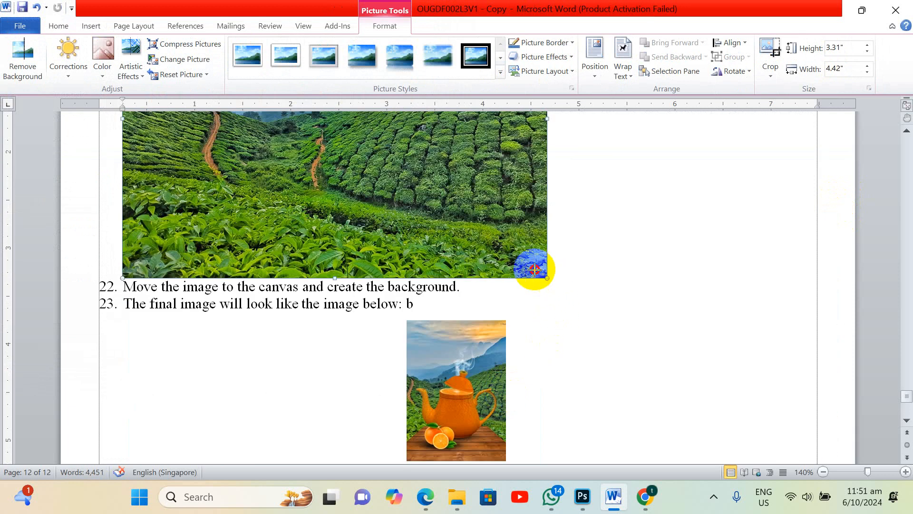
drag(547, 278, 215, 266)
scroll(423, 286, up, 3)
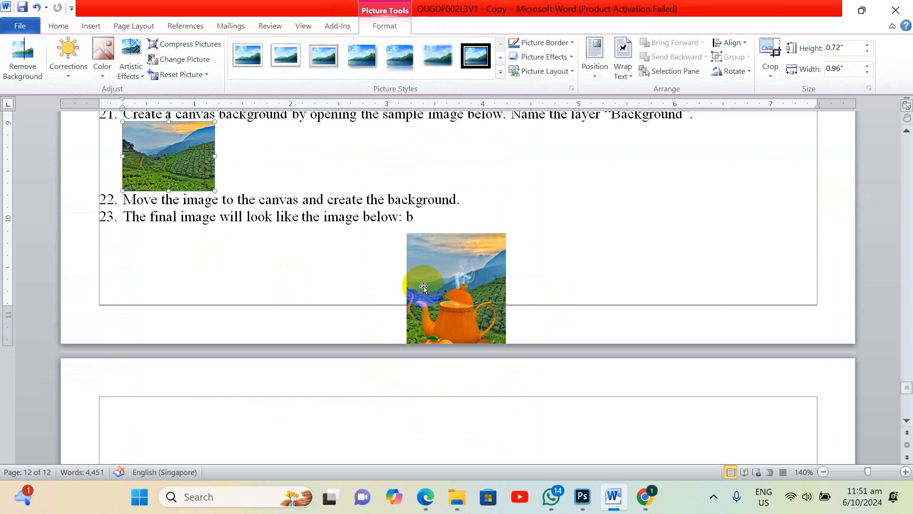
scroll(233, 224, up, 1)
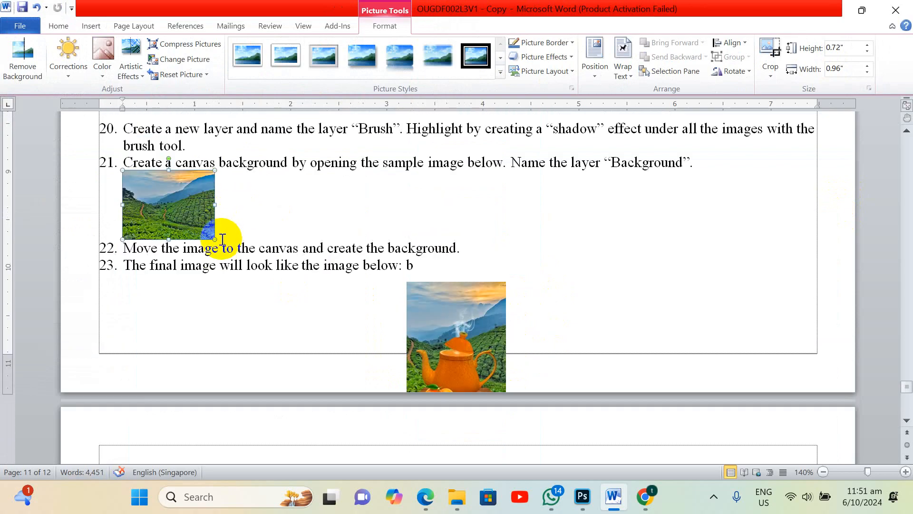
drag(212, 239, 198, 226)
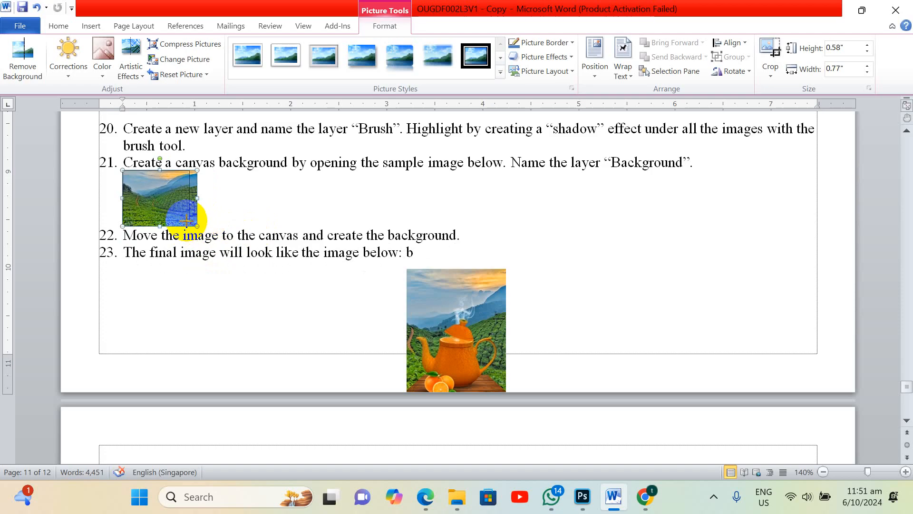
drag(186, 220, 189, 220)
key(ctrl+e)
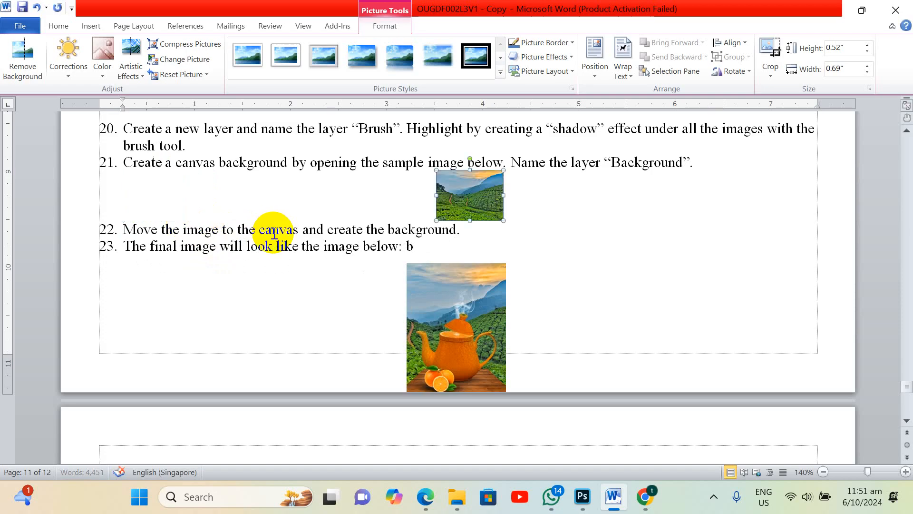
Remove the stray "b" from instruction 23, then move the final teapot picture up beside that text and shrink it slightly to fit the page
click(609, 222)
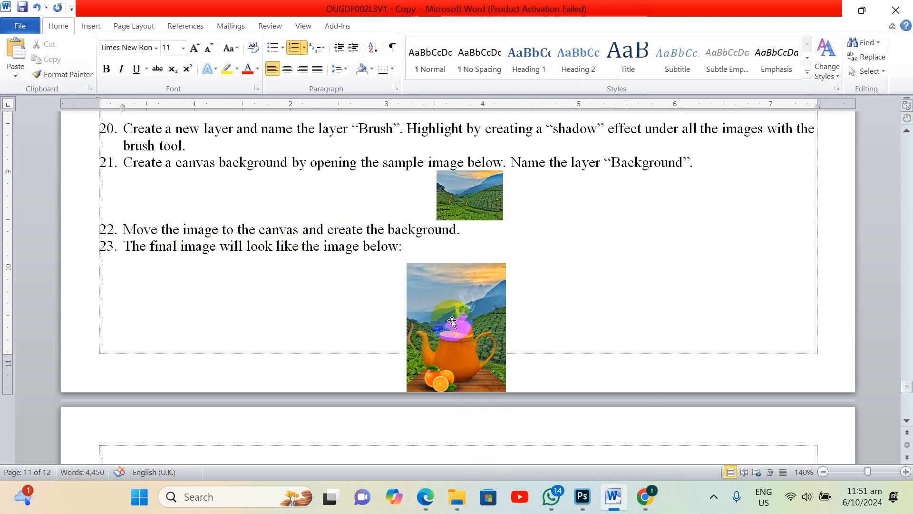
click(470, 313)
drag(472, 300, 565, 270)
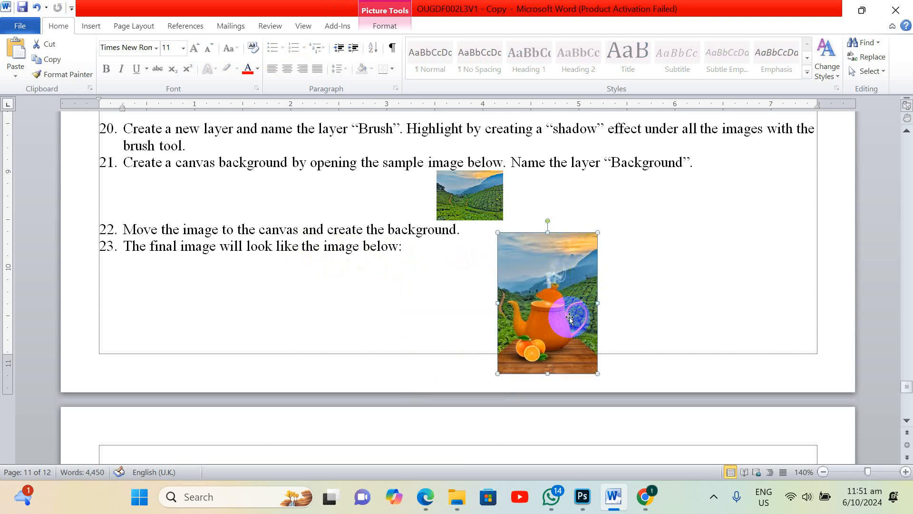
drag(597, 374, 584, 354)
click(607, 299)
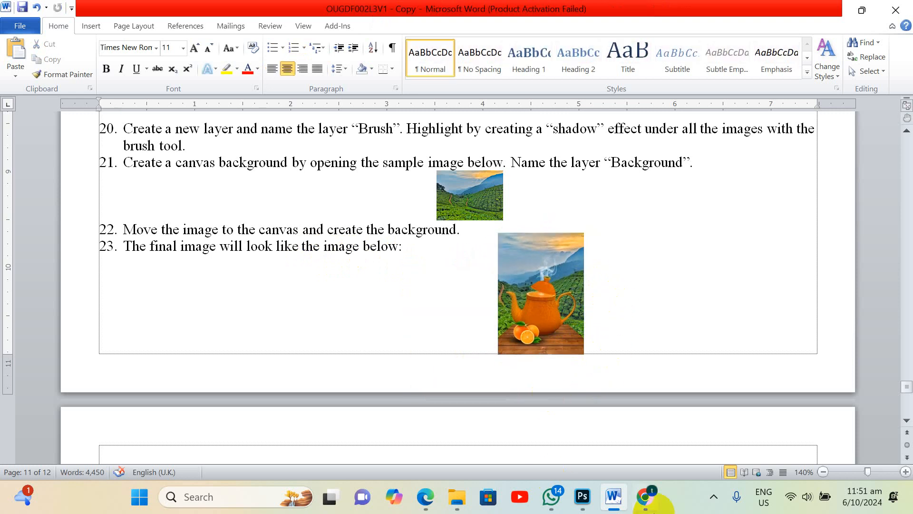
Switch to Photoshop and open the sunset-at-tata-tea-gardens image from the Orange Tea folder
click(583, 497)
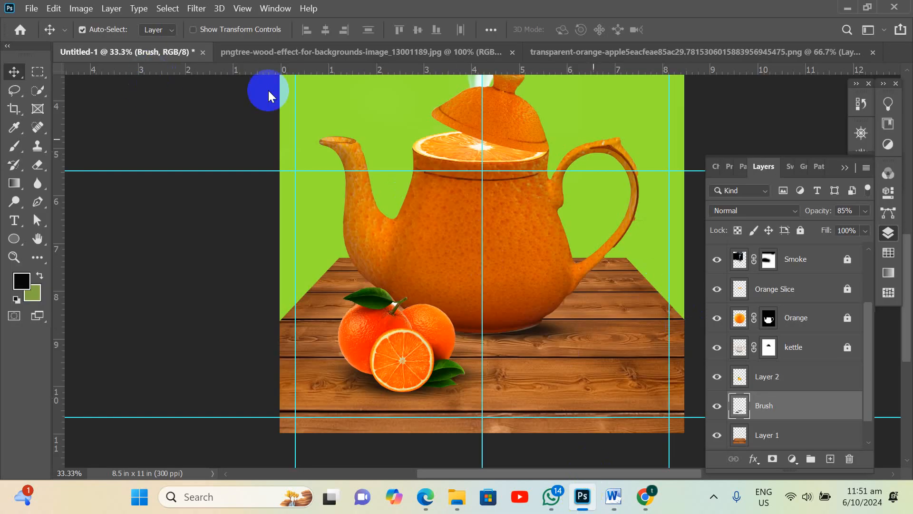
click(31, 8)
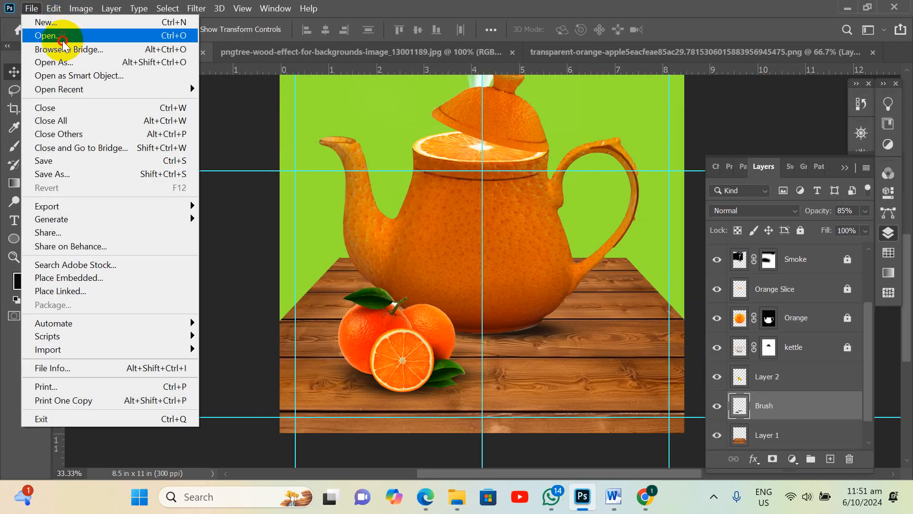
click(63, 40)
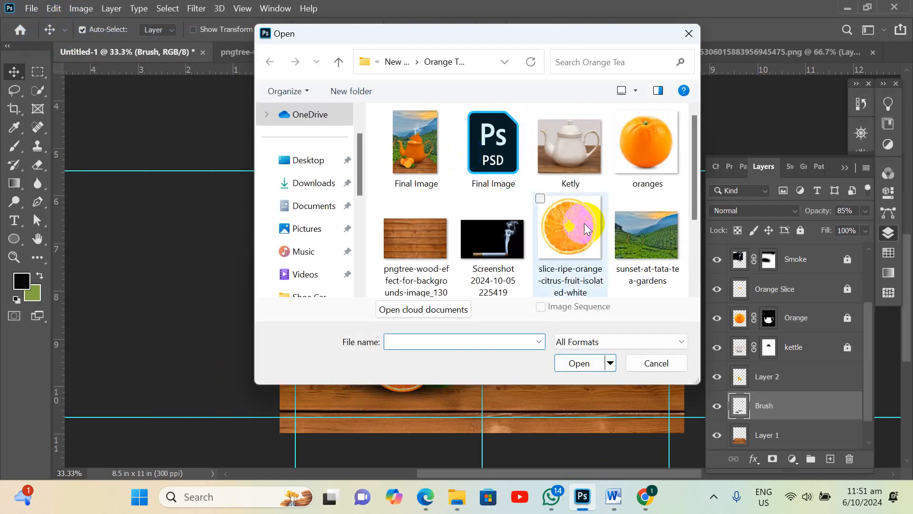
click(643, 239)
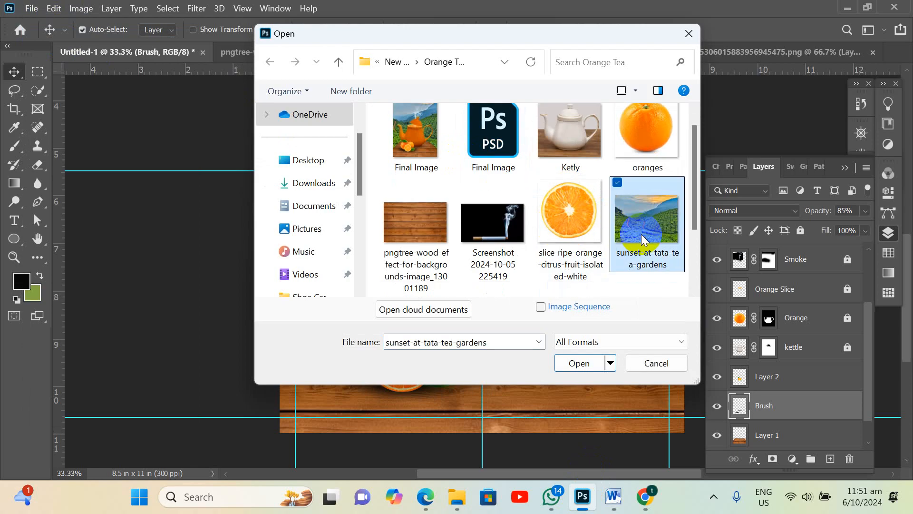
click(577, 363)
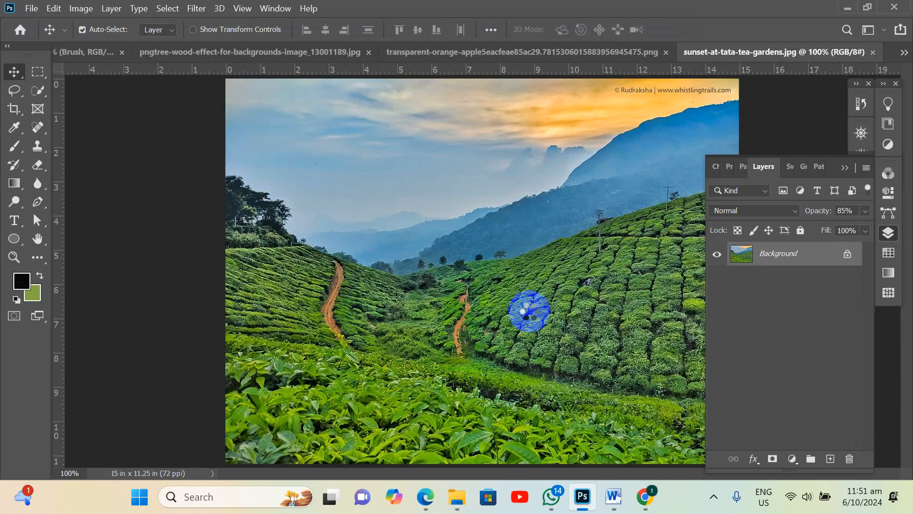
Bring the tea garden image into the teapot composite directly above the green Background layer and place it against the canvas's left edge
drag(497, 251, 392, 169)
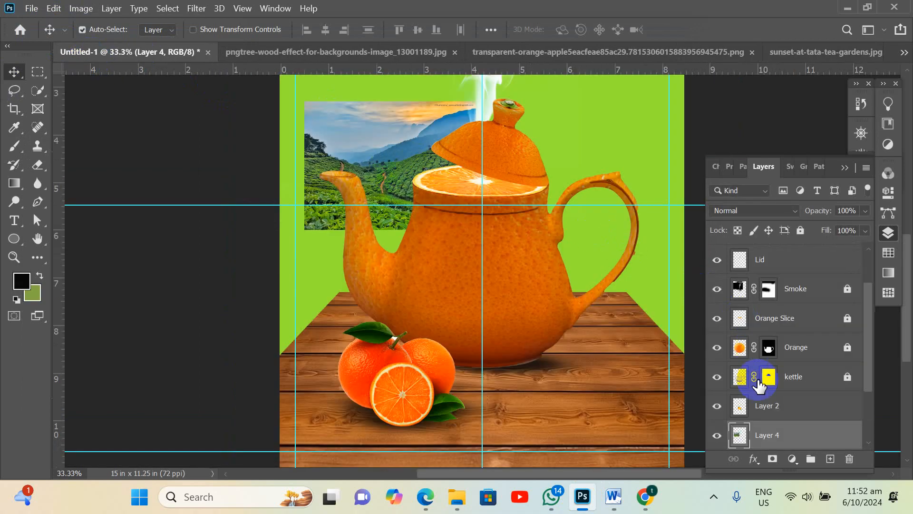
scroll(761, 418, down, 3)
drag(753, 362, 754, 442)
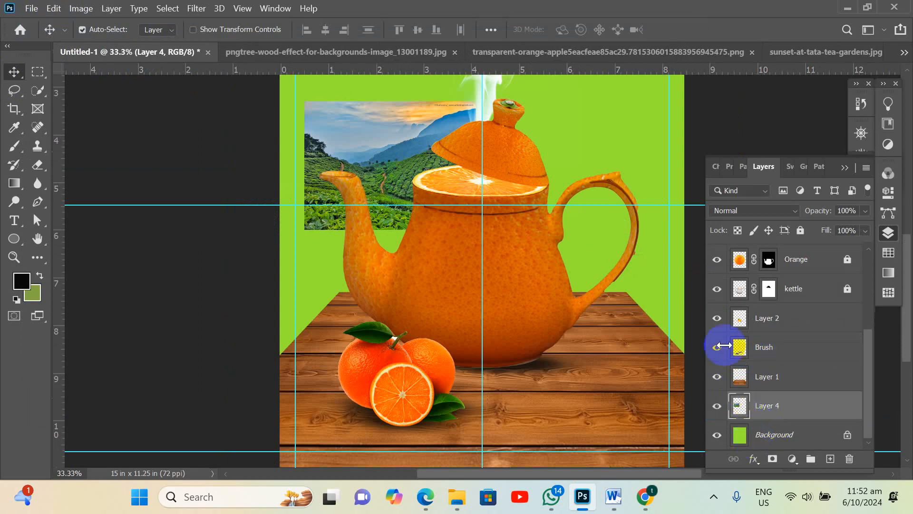
scroll(356, 152, up, 2)
drag(358, 152, 318, 122)
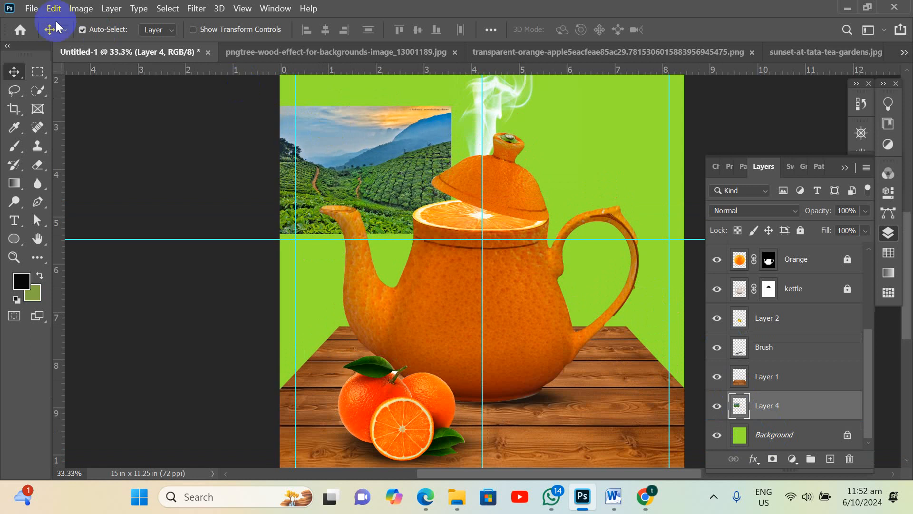
Scale the tea garden layer proportionally to about 365% with Free Transform and position it to fill the canvas area behind the teapot and planks
click(54, 9)
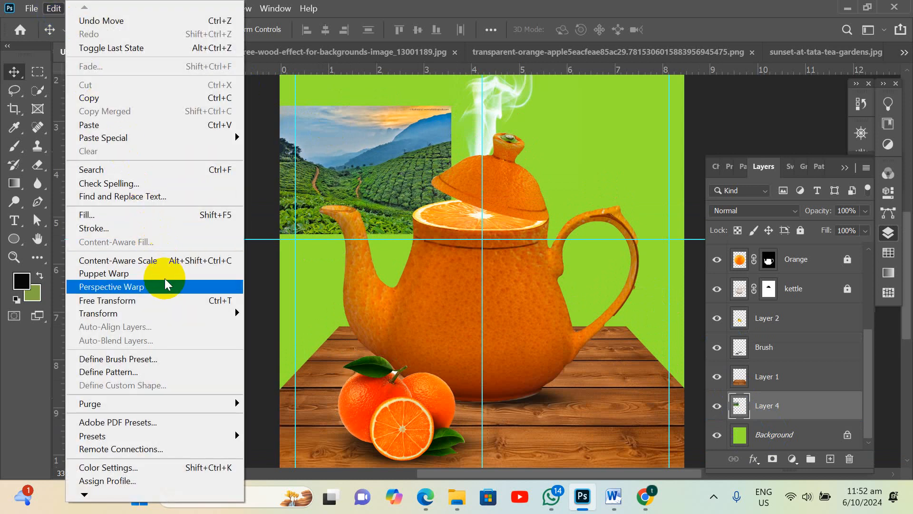
click(164, 300)
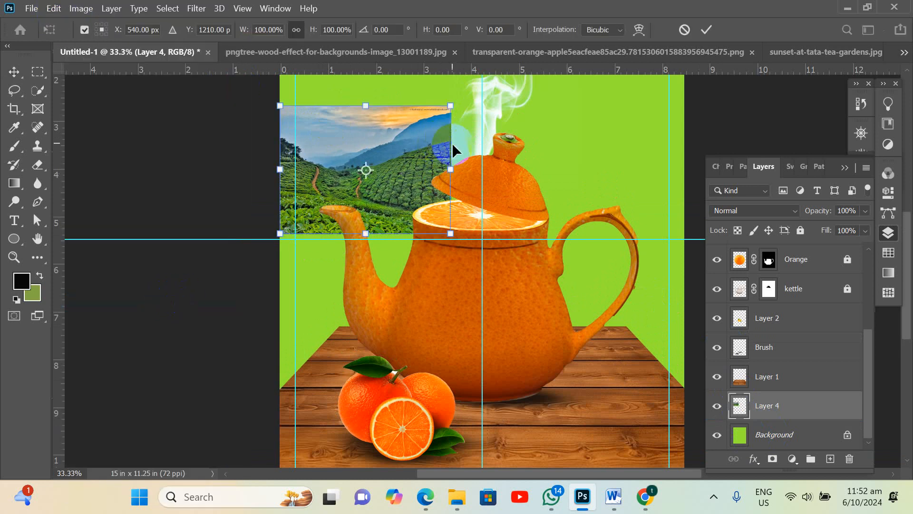
scroll(454, 151, up, 5)
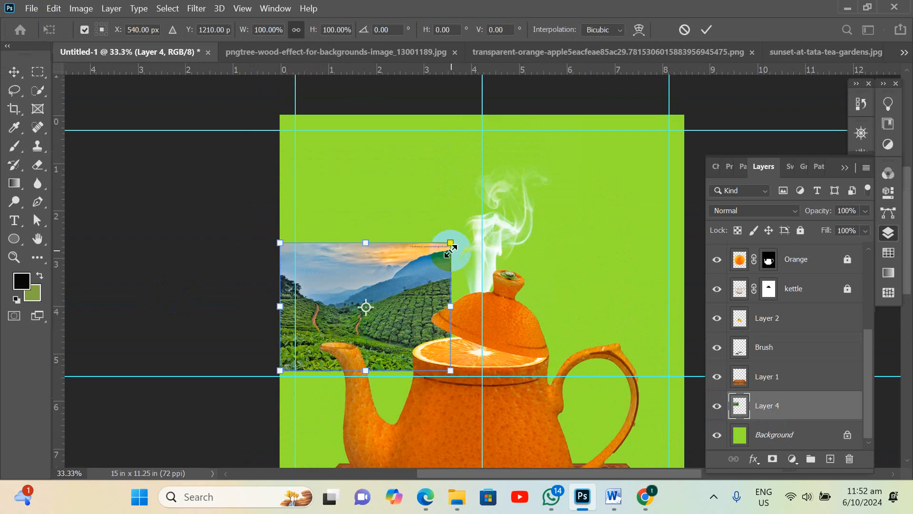
drag(450, 243, 713, 118)
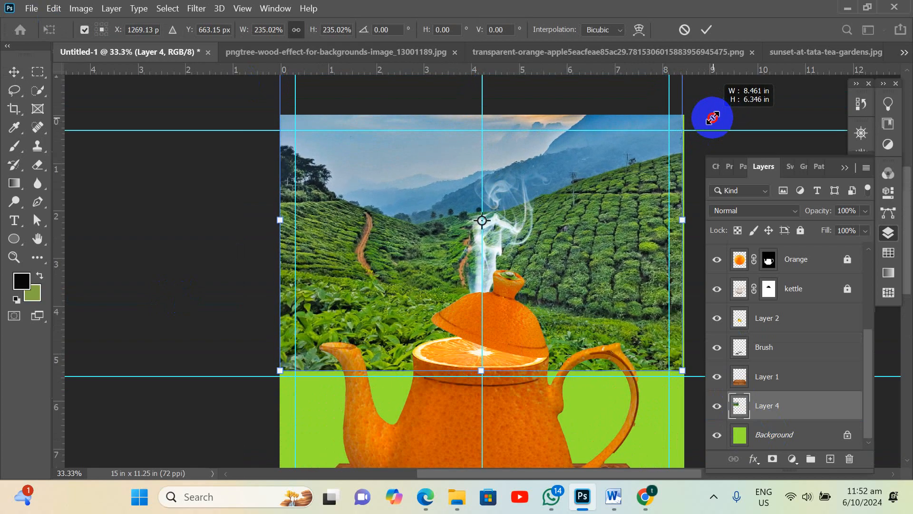
key(ctrl+minus)
key(ctrl+minus)
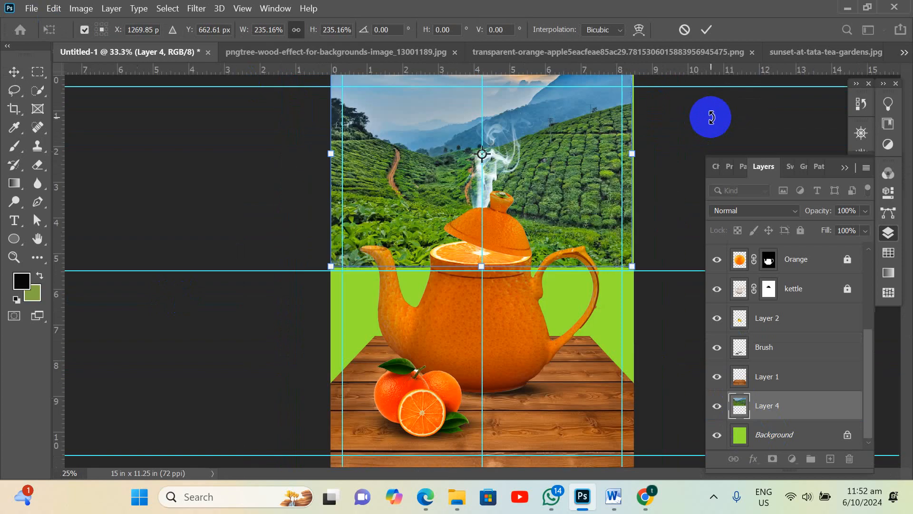
drag(555, 186, 556, 272)
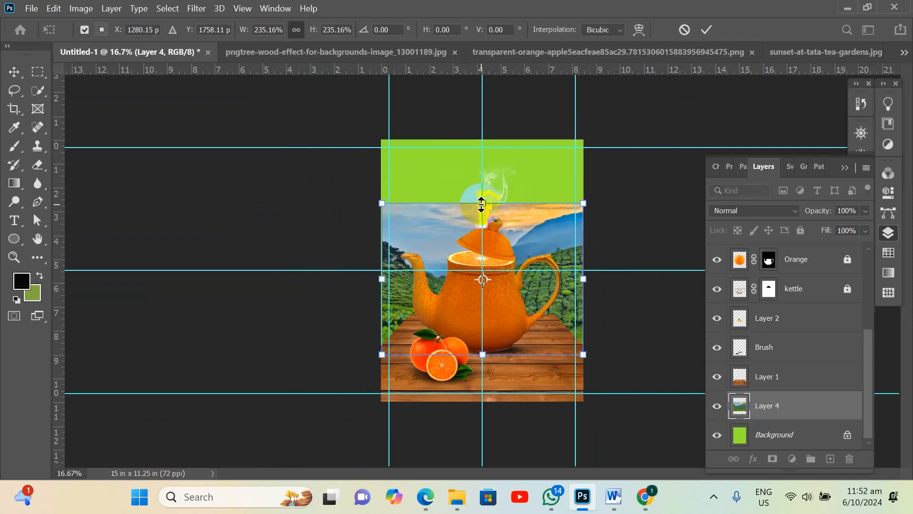
drag(482, 204, 481, 121)
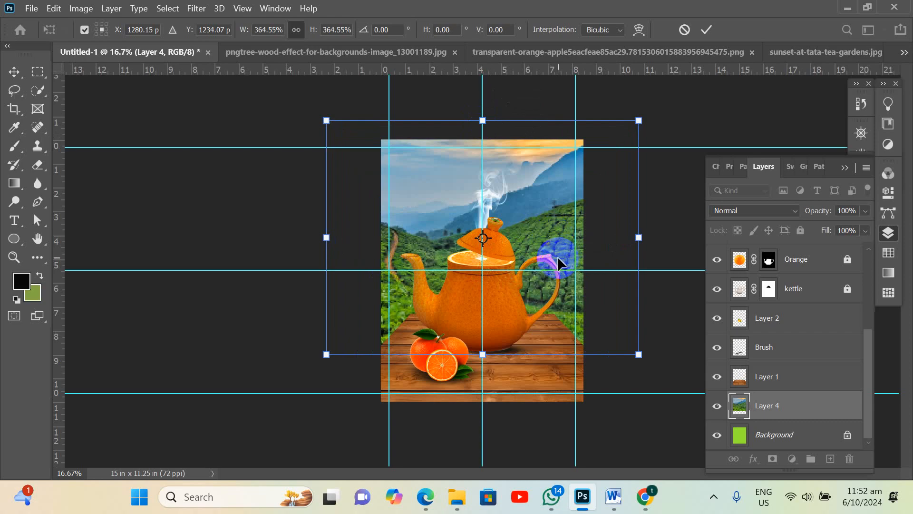
drag(557, 263, 556, 271)
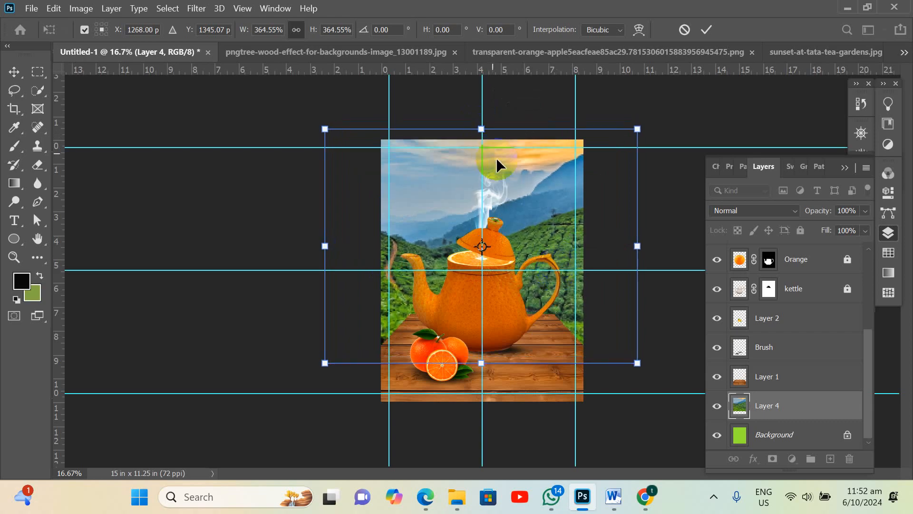
double_click(547, 210)
click(629, 241)
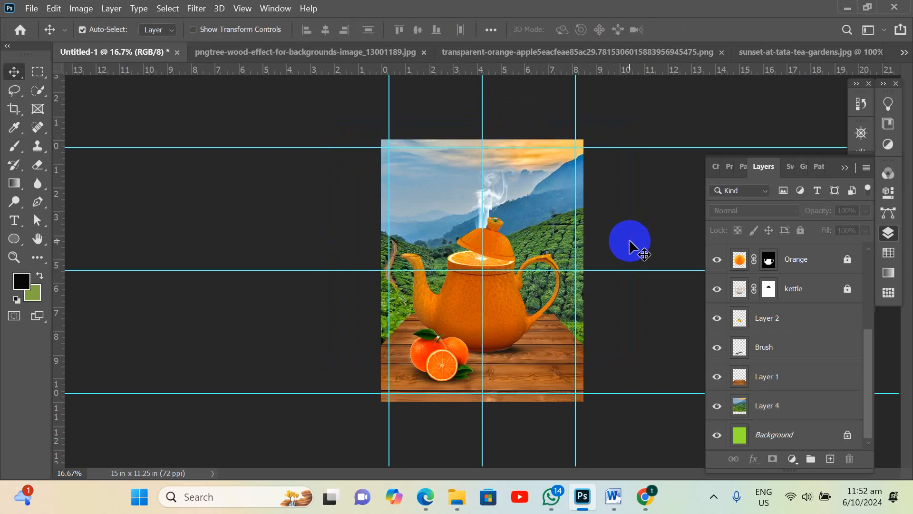
Clear the canvas guides from the teapot composite and hide the tools and panels to view the whole picture
ctrl+click(455, 280)
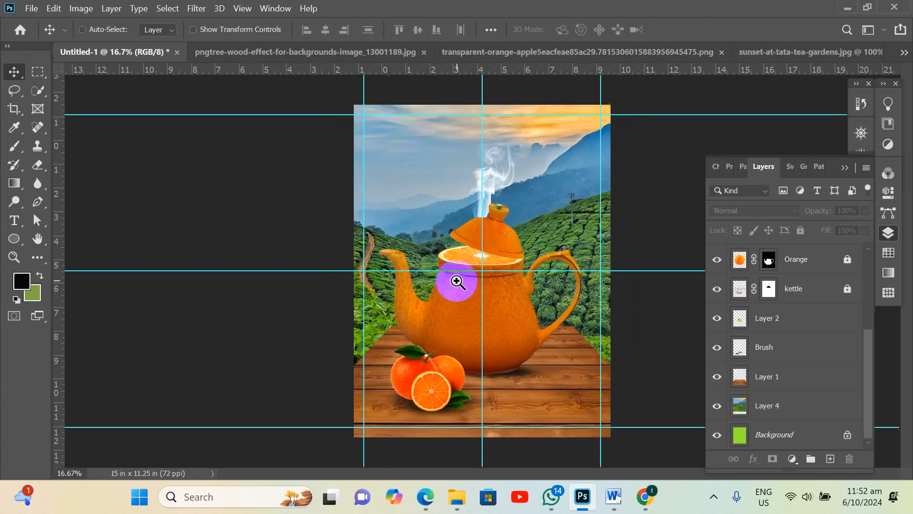
ctrl+click(457, 281)
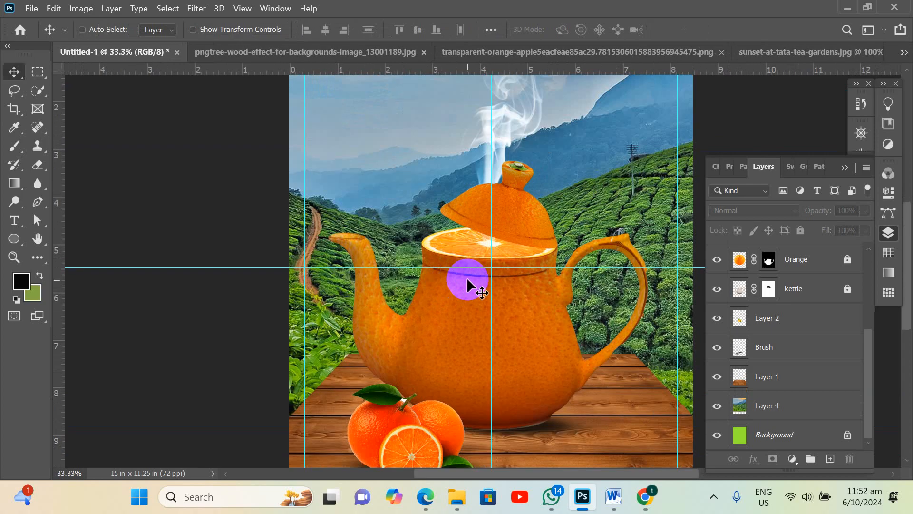
click(243, 9)
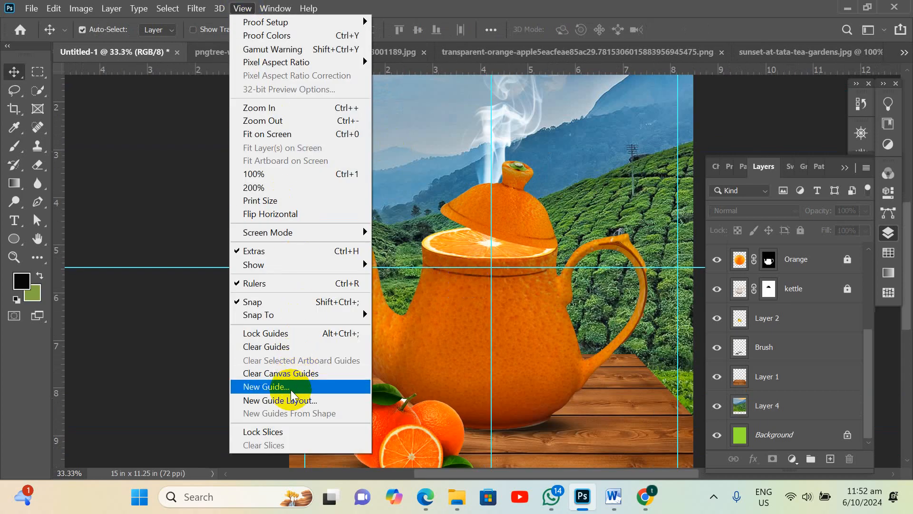
click(277, 373)
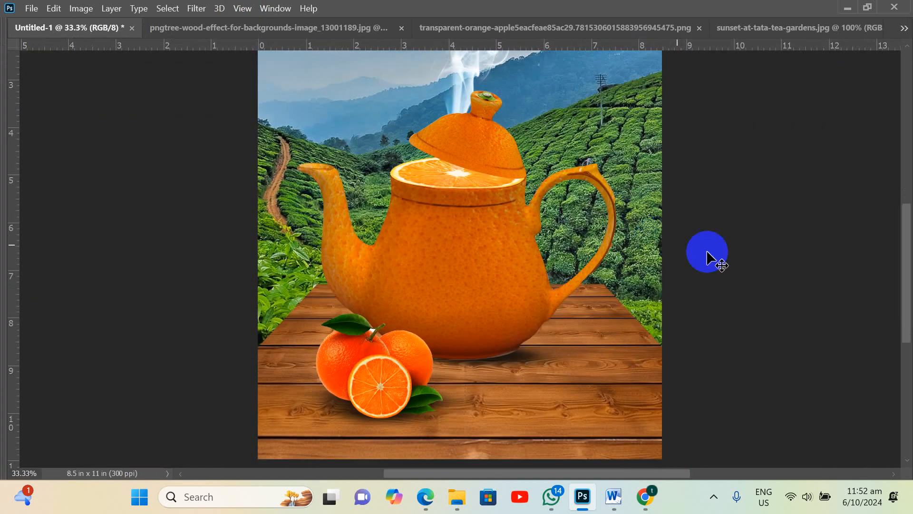
scroll(721, 258, up, 4)
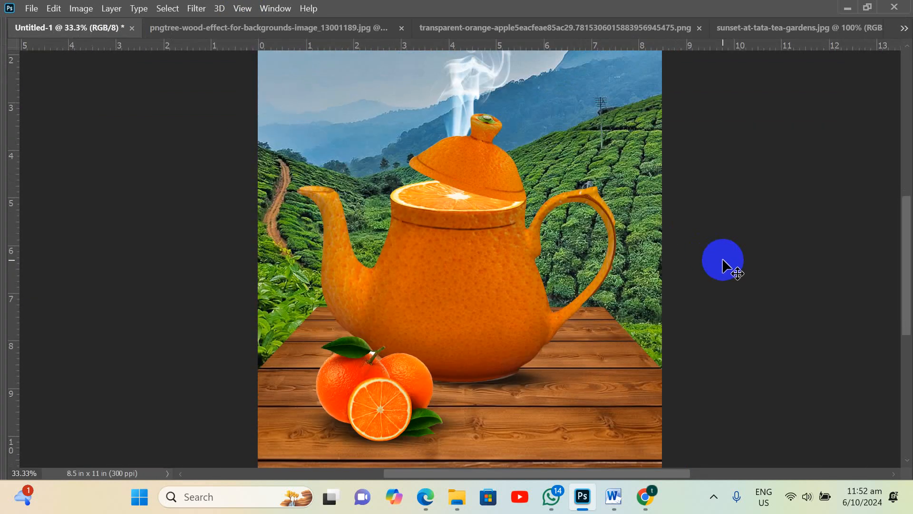
key(ctrl+minus)
key(ctrl+minus)
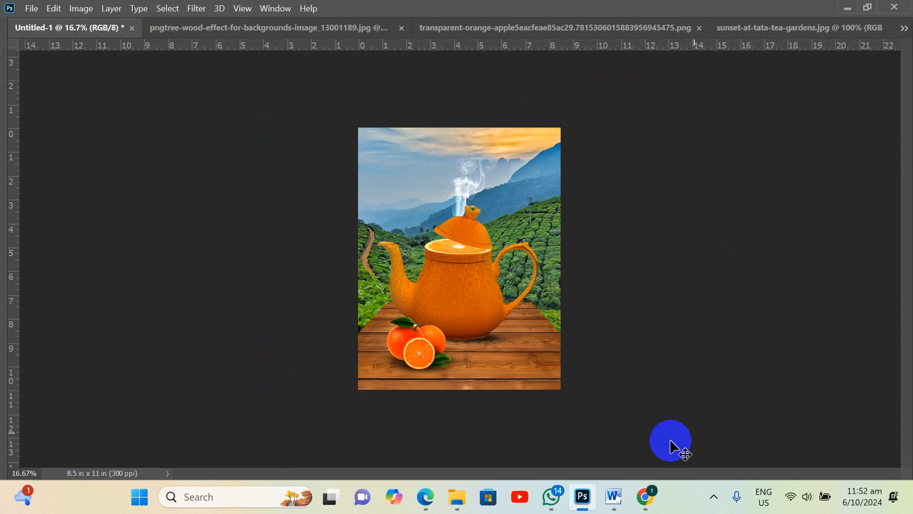
mouse_move(607, 503)
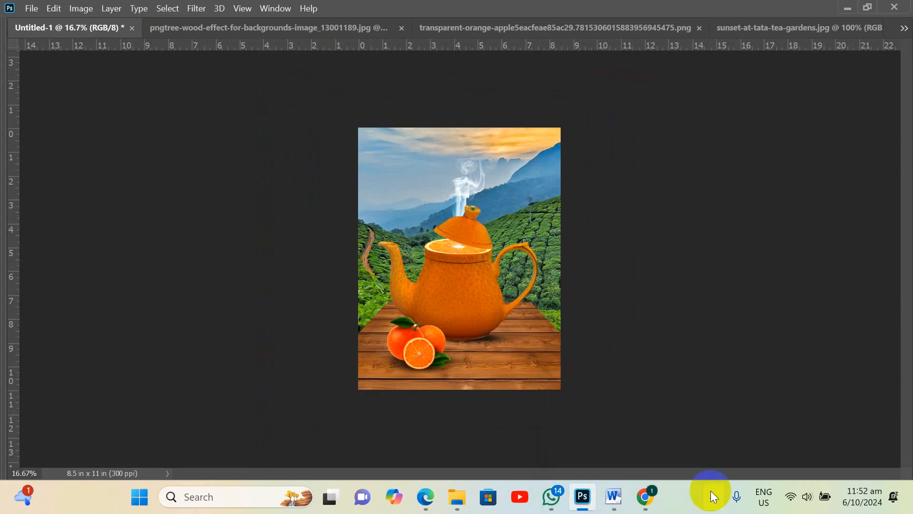